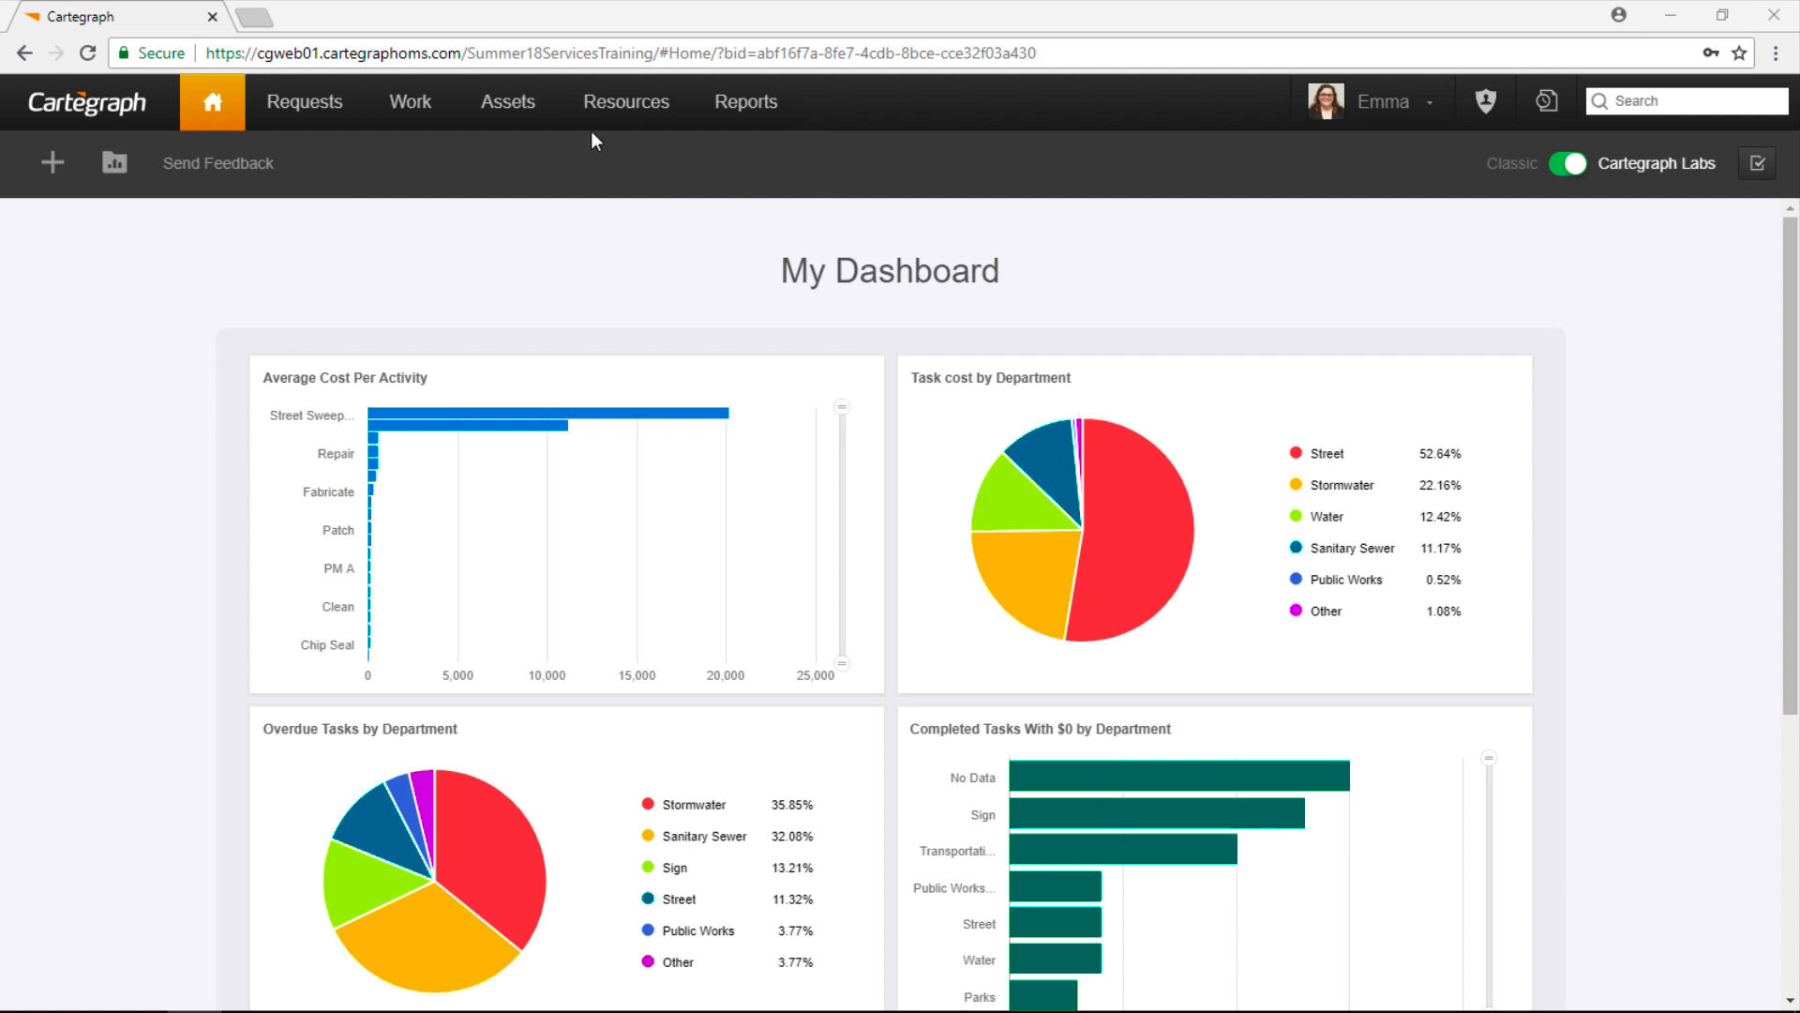
Create a Task report named "Task totals by date and dept" using the Basic Designer table layout.
click(764, 105)
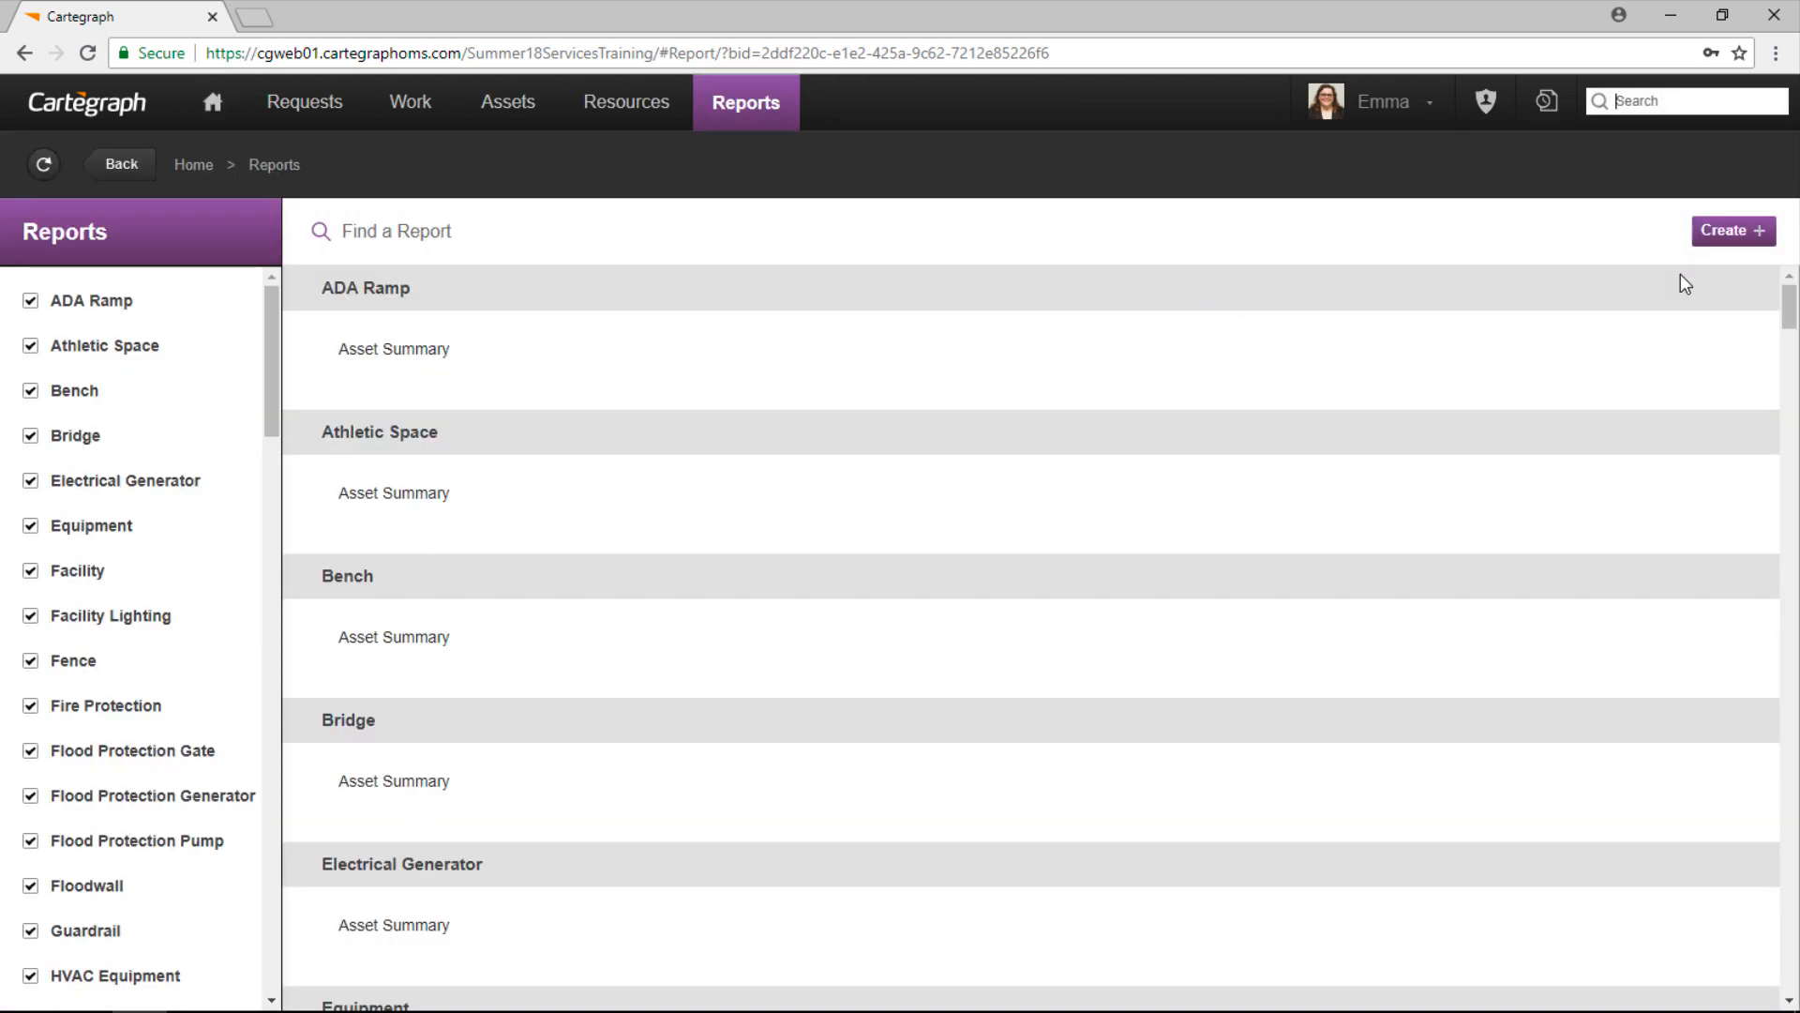
click(1723, 233)
click(1074, 517)
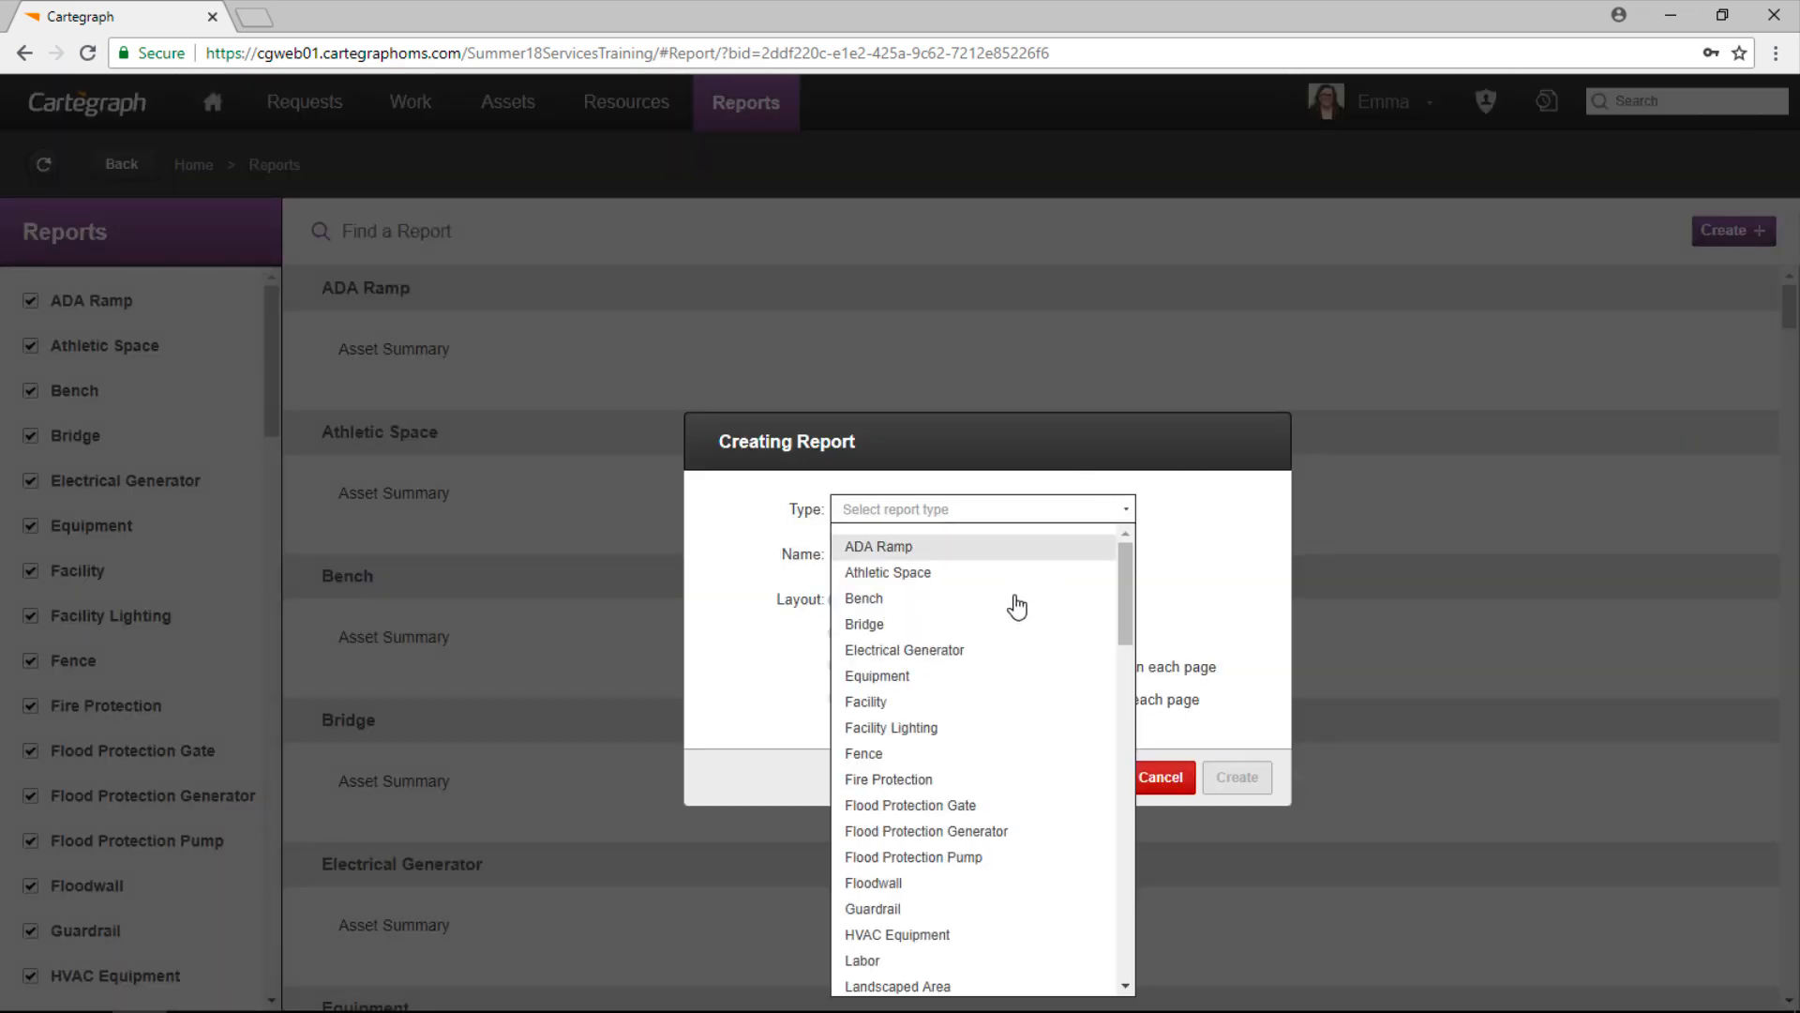
scroll(1045, 755, down, 15)
scroll(1047, 758, down, 3)
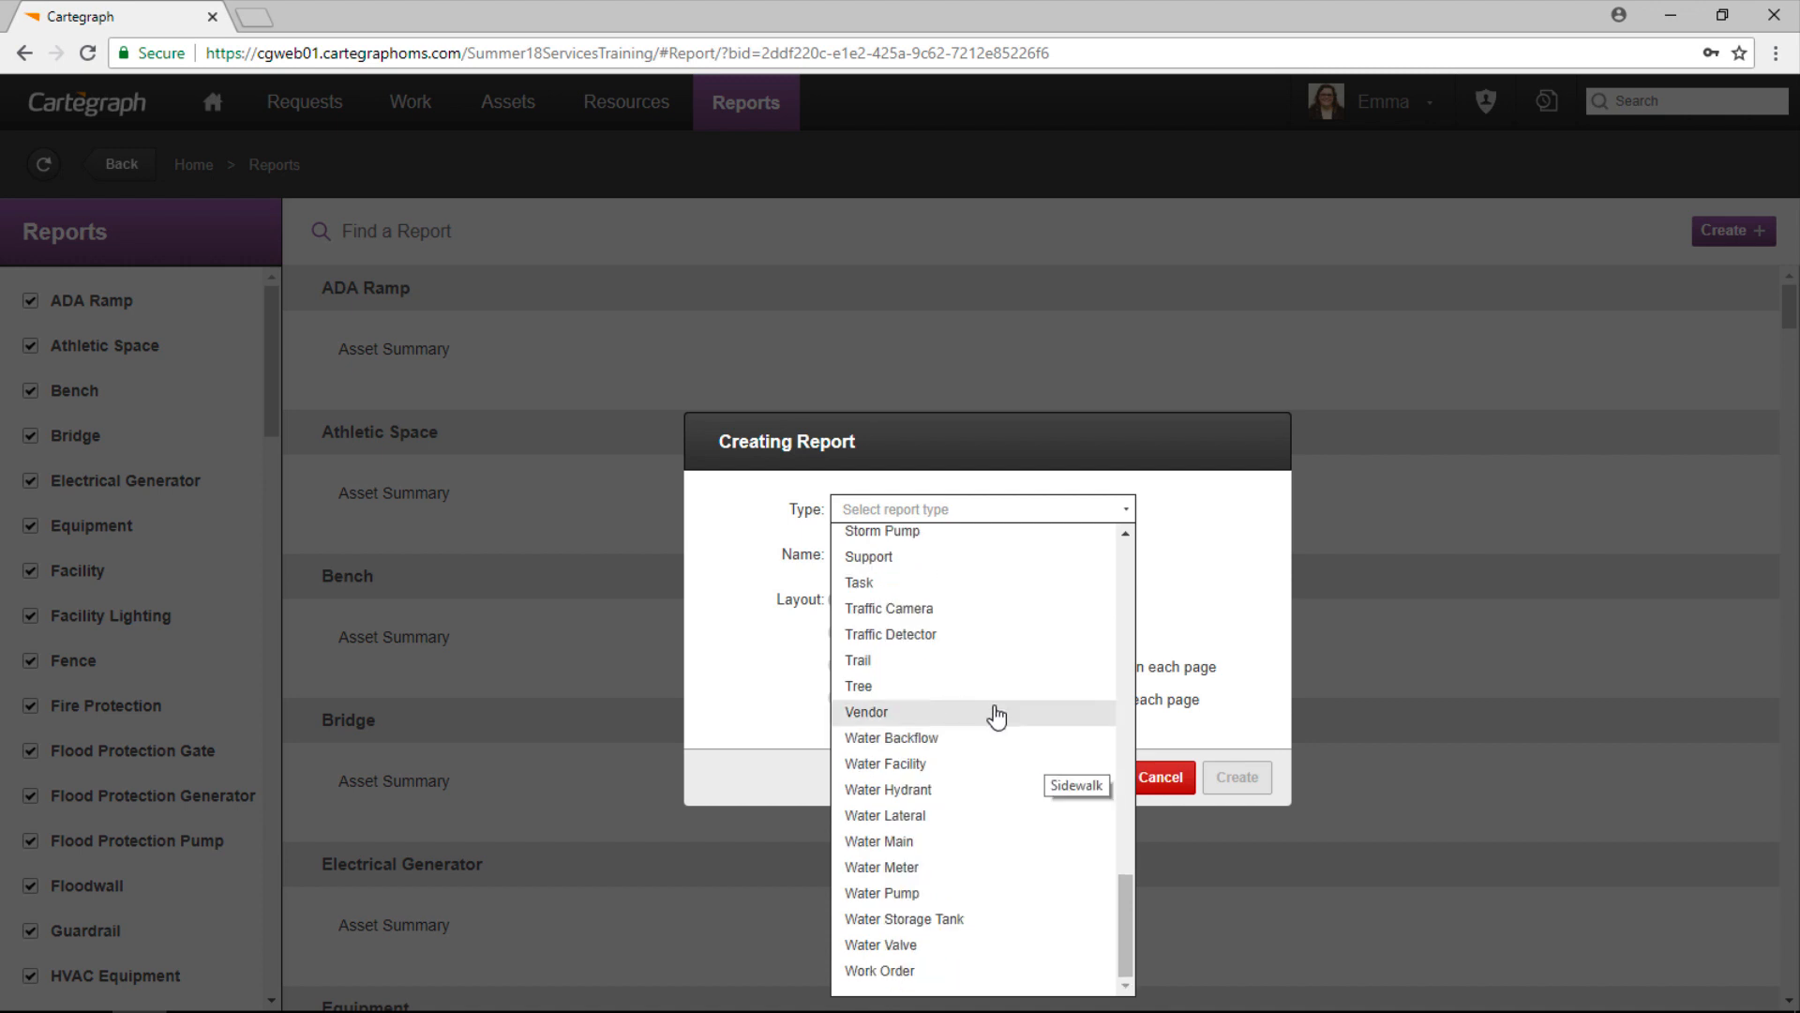
click(1002, 583)
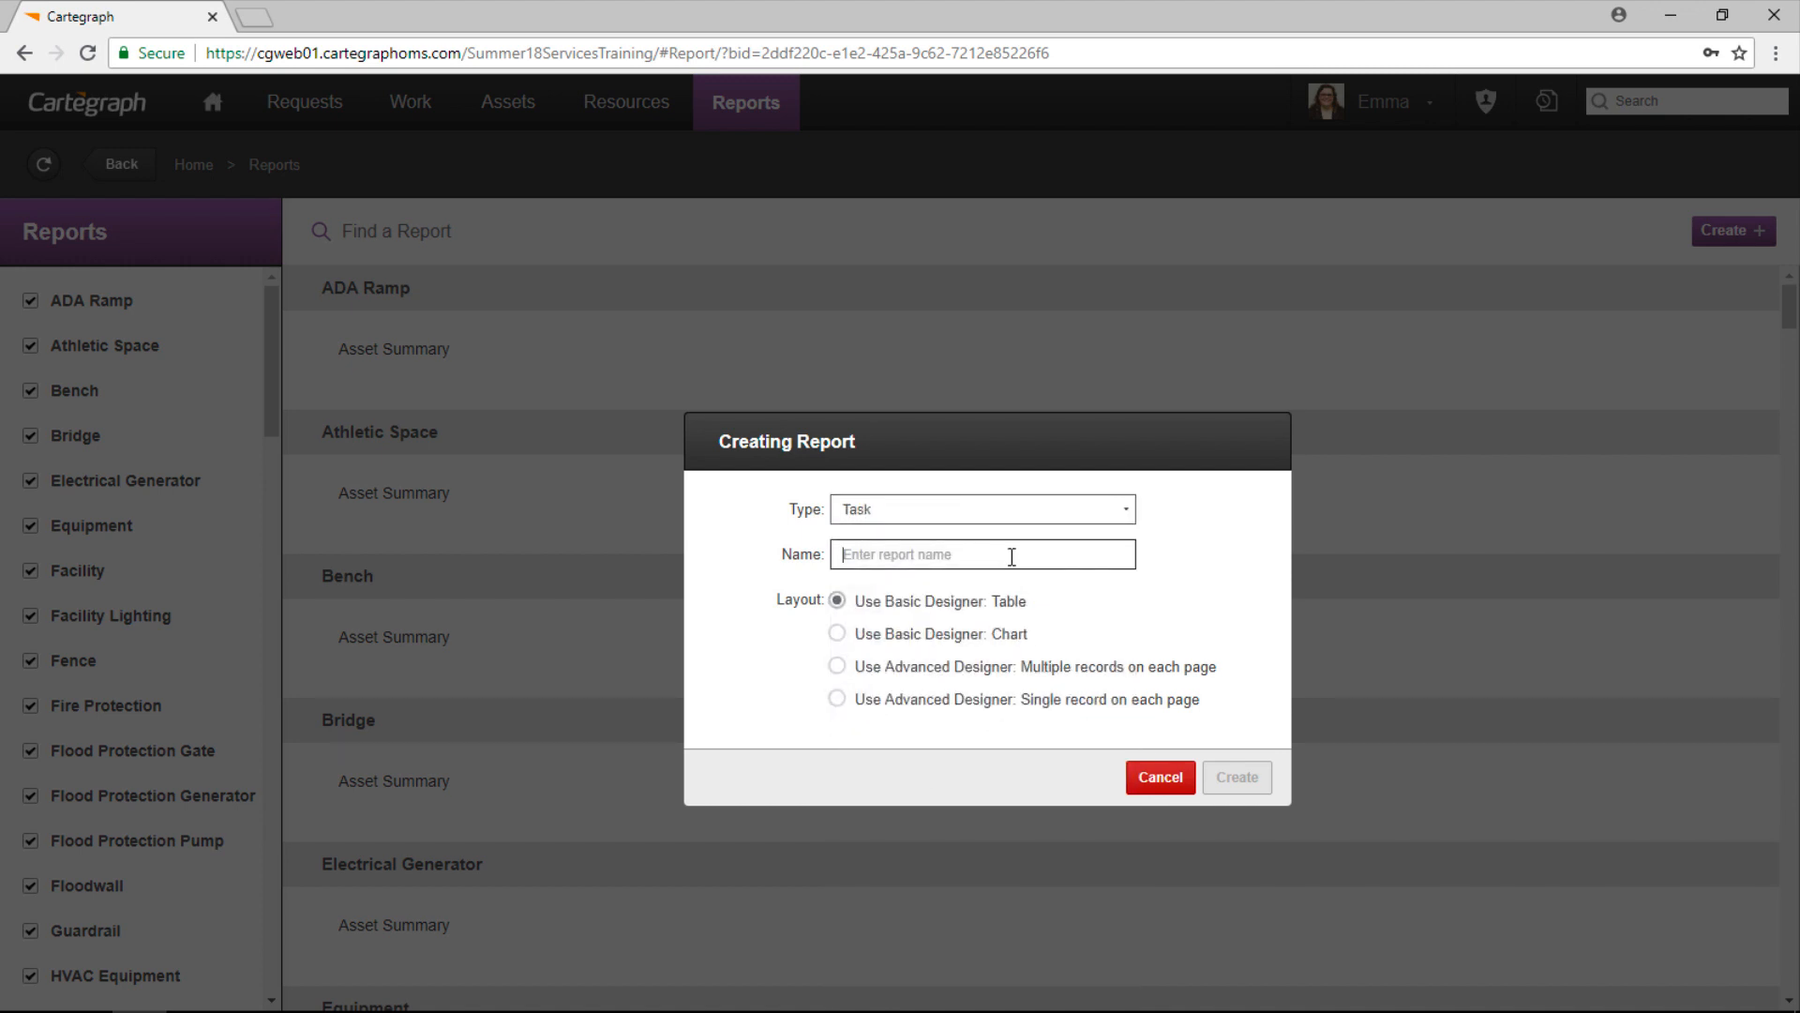
text(Task totals by date and d)
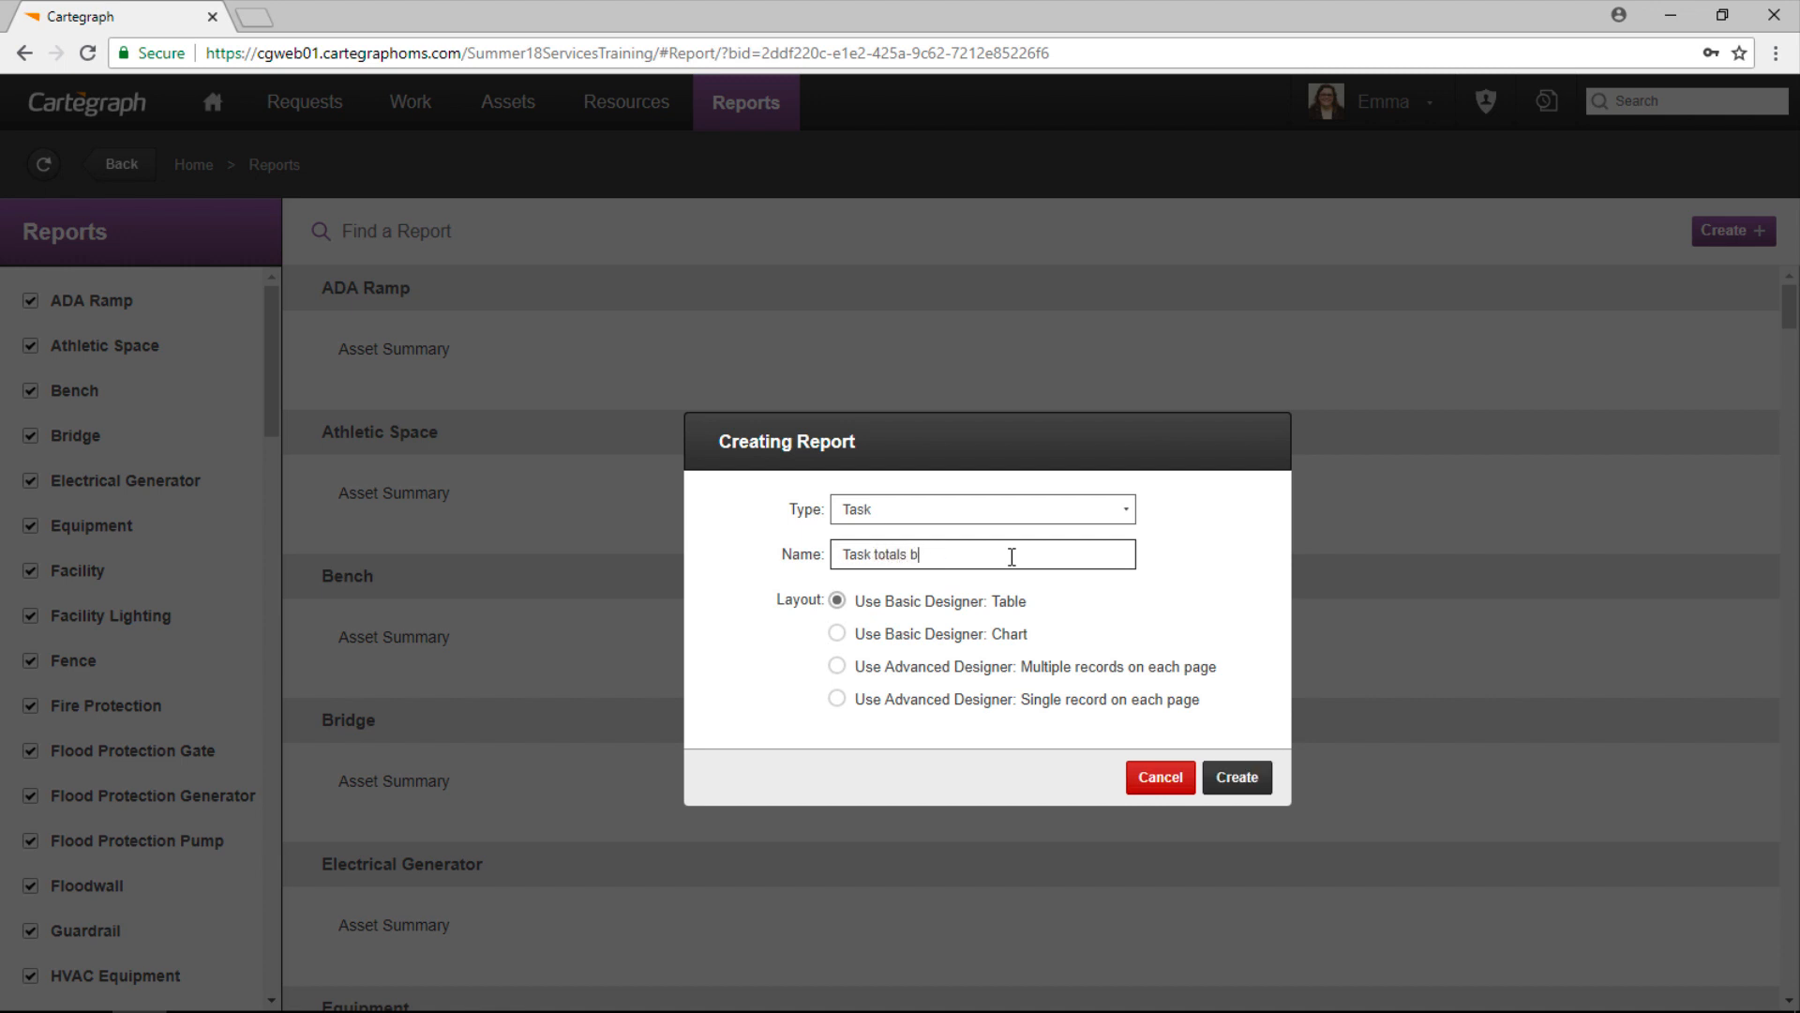
text(ept)
click(1227, 786)
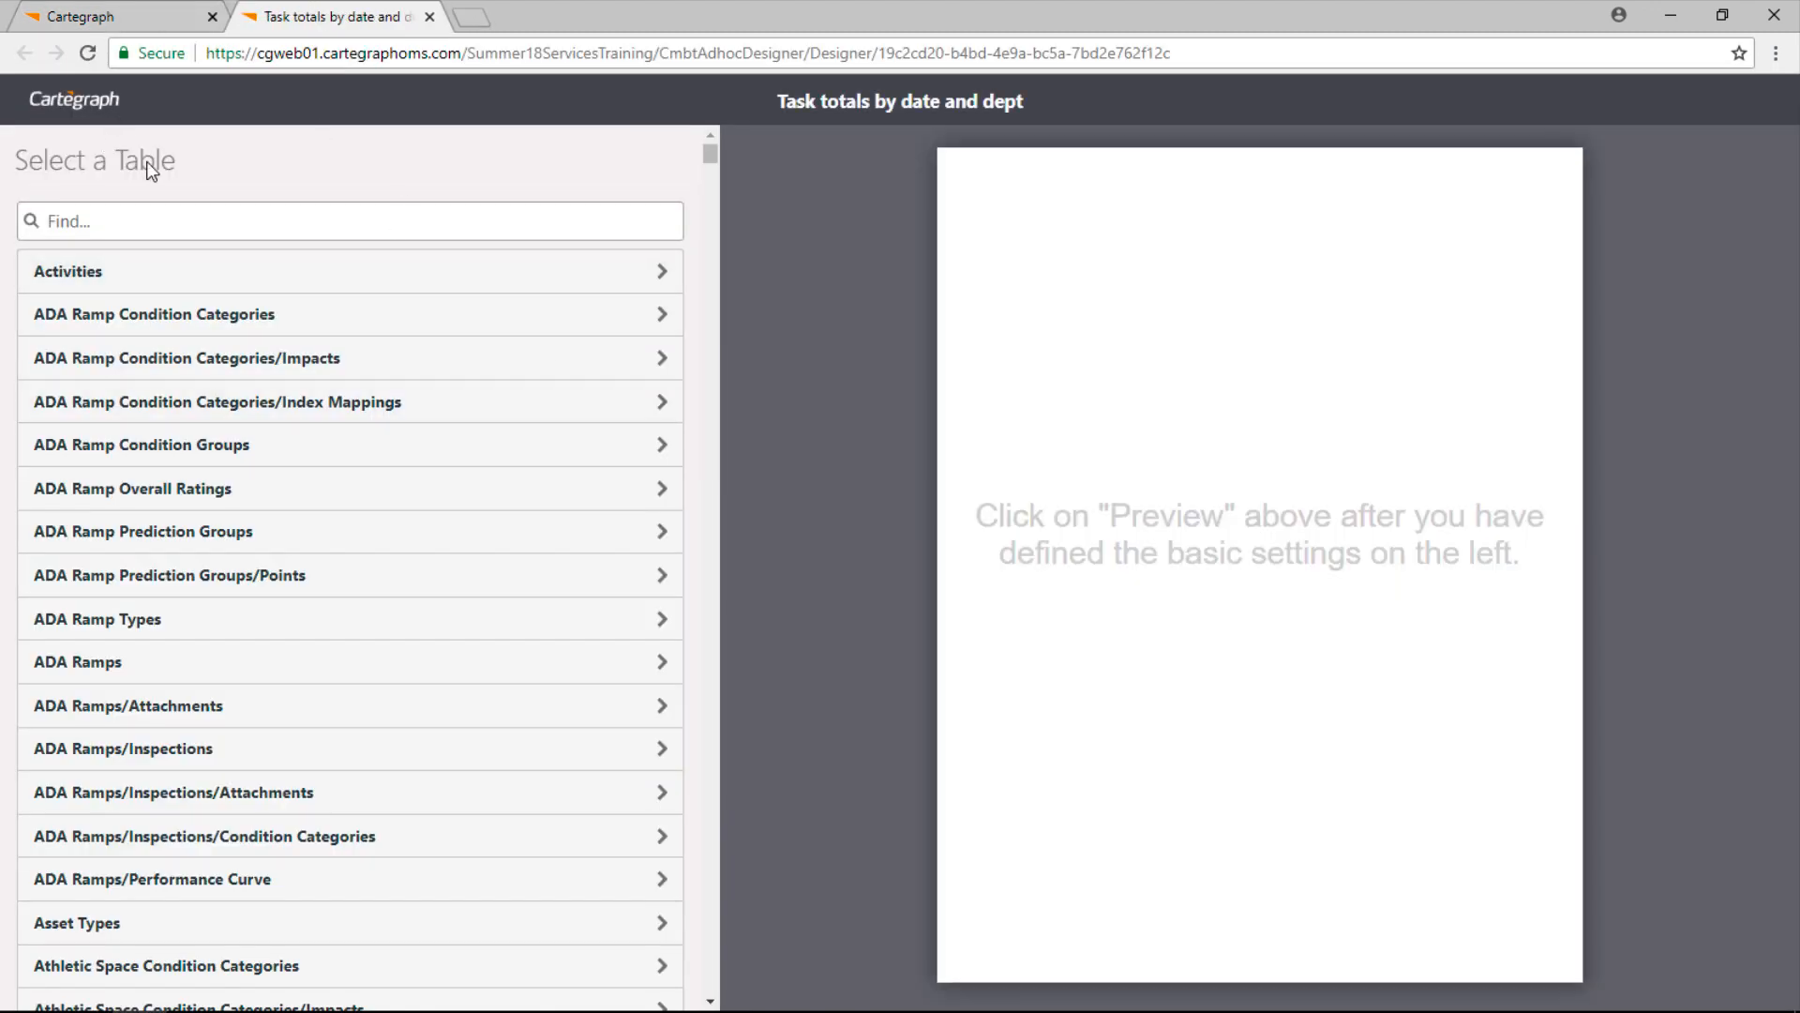
Search the table list for "task" and choose Tasks as the report's base table.
click(289, 209)
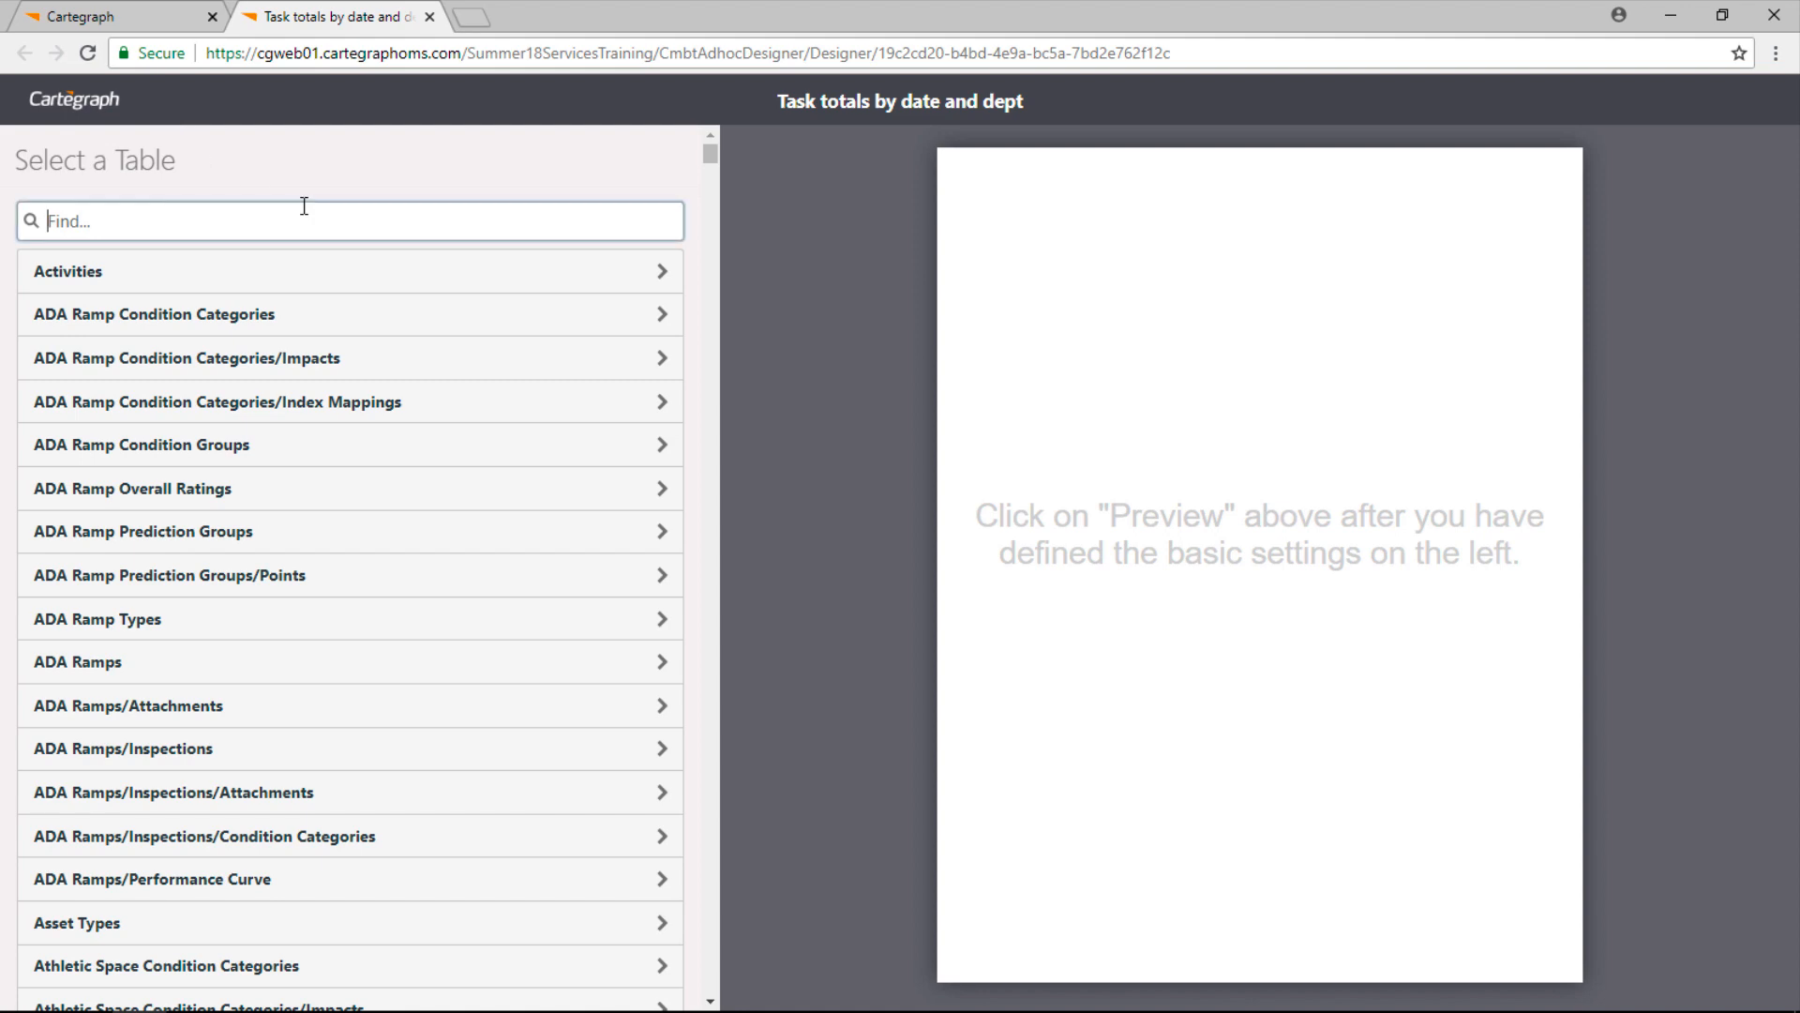
scroll(354, 488, down, 15)
scroll(360, 497, up, 15)
text(task)
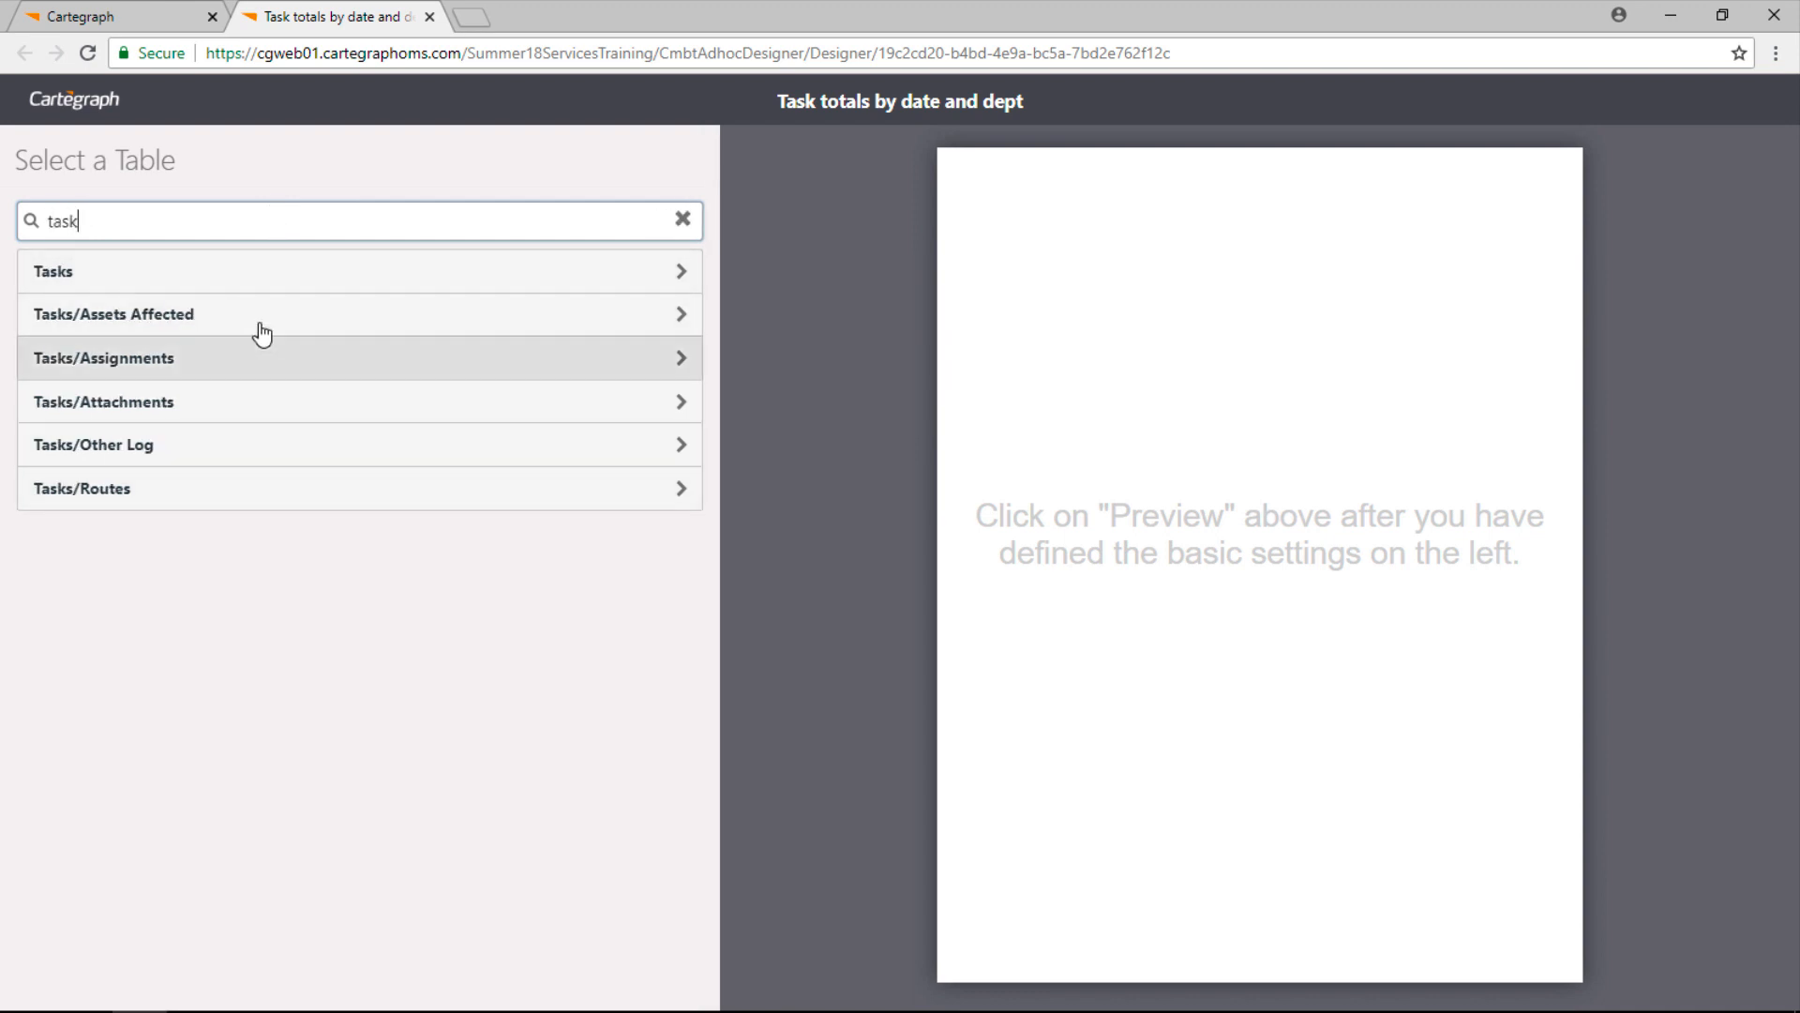
click(266, 290)
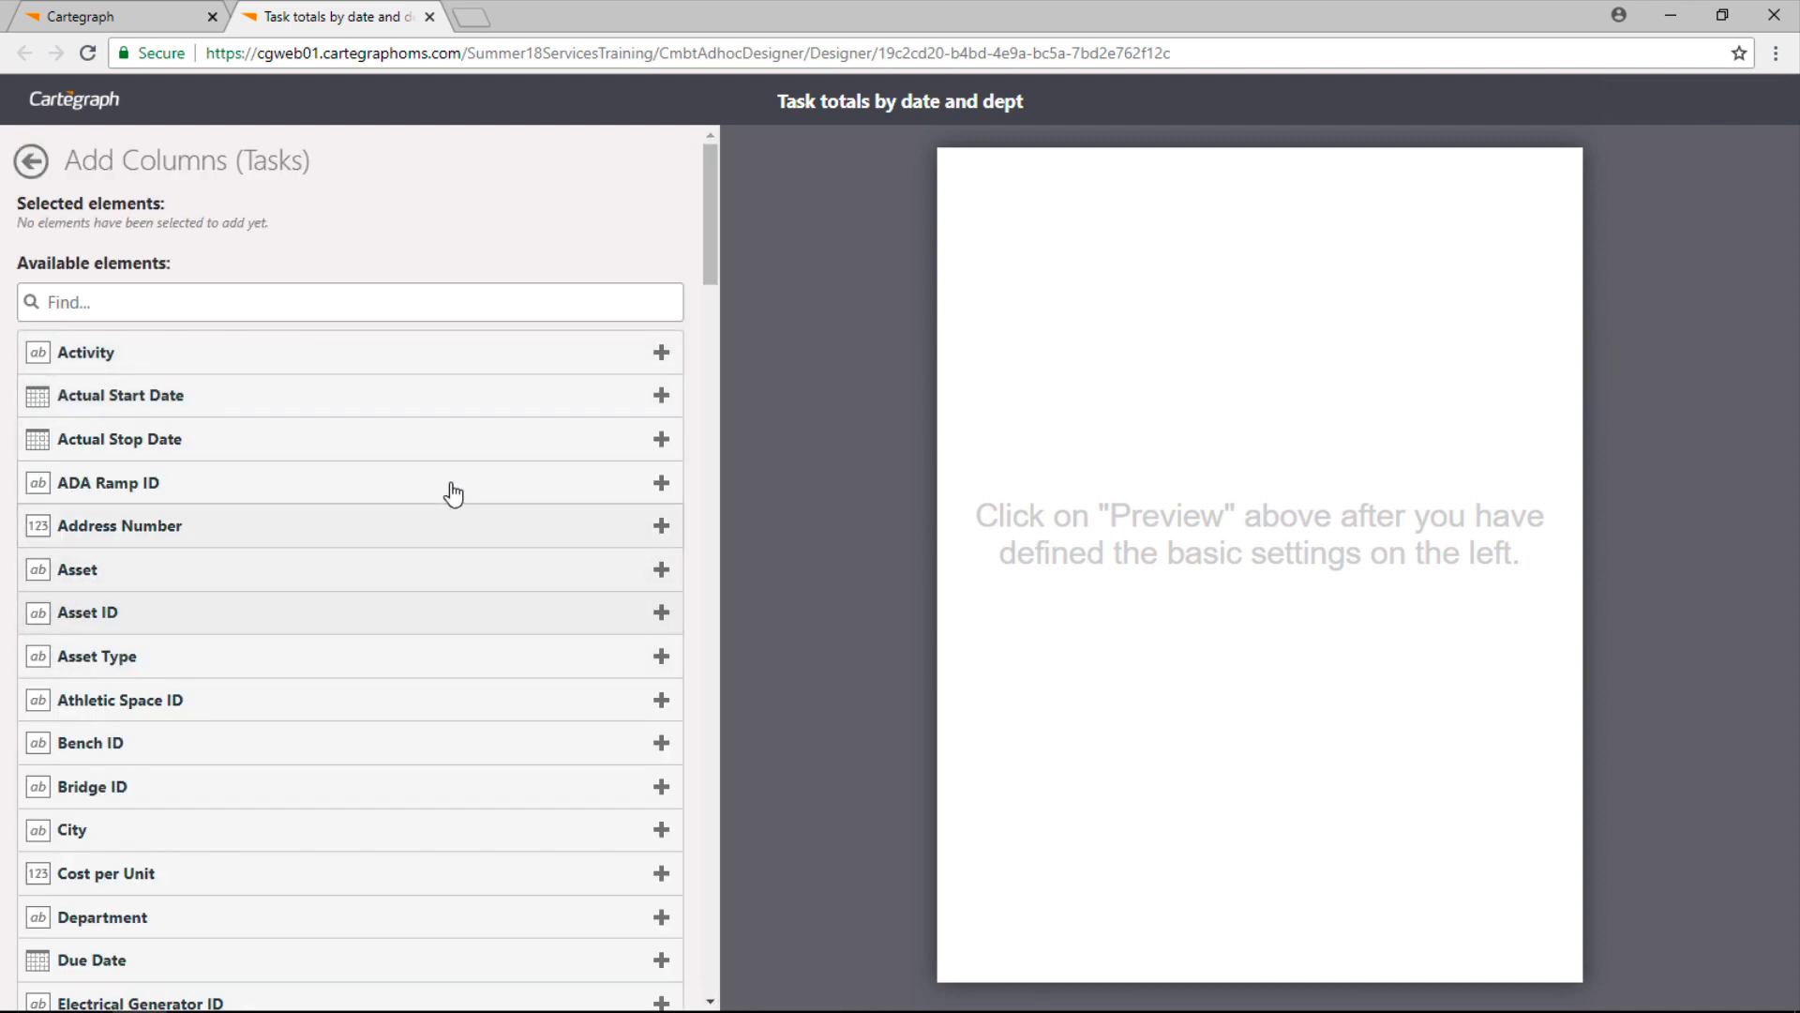
Add Activity, Actual Stop Date and Asset as the first columns of the report.
scroll(446, 518, down, 5)
scroll(446, 519, up, 5)
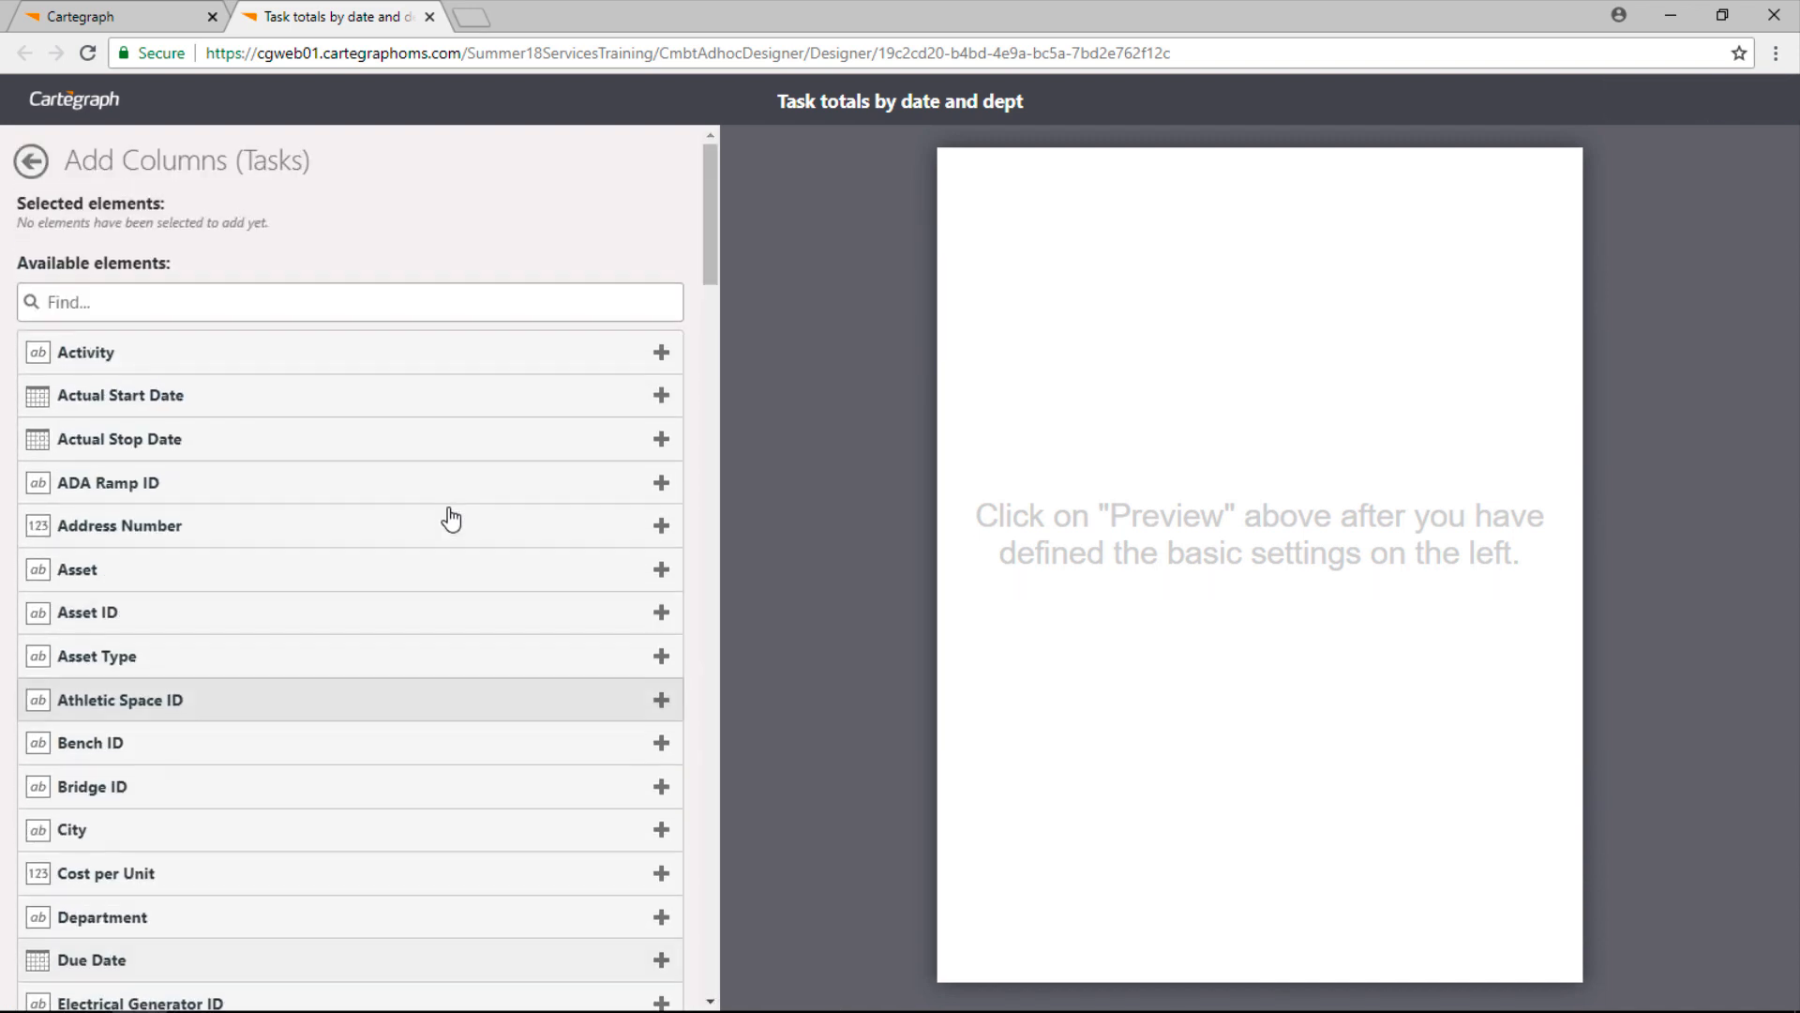
click(352, 364)
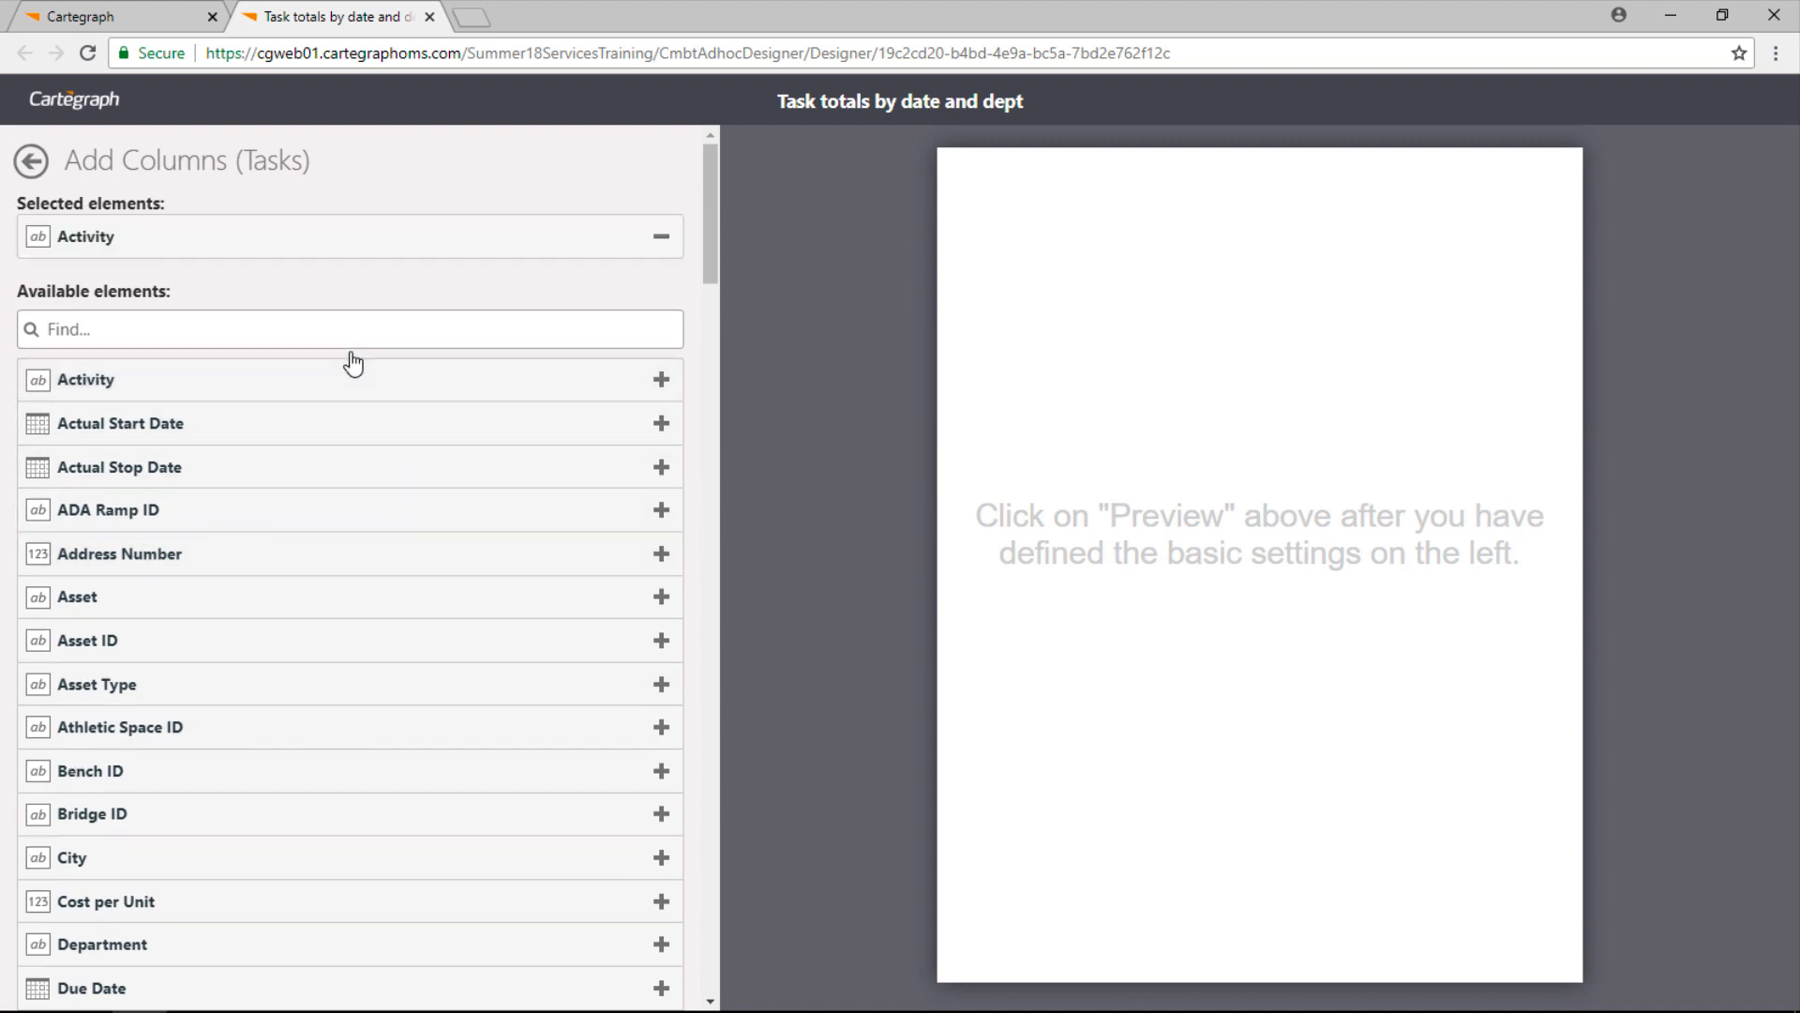
click(344, 430)
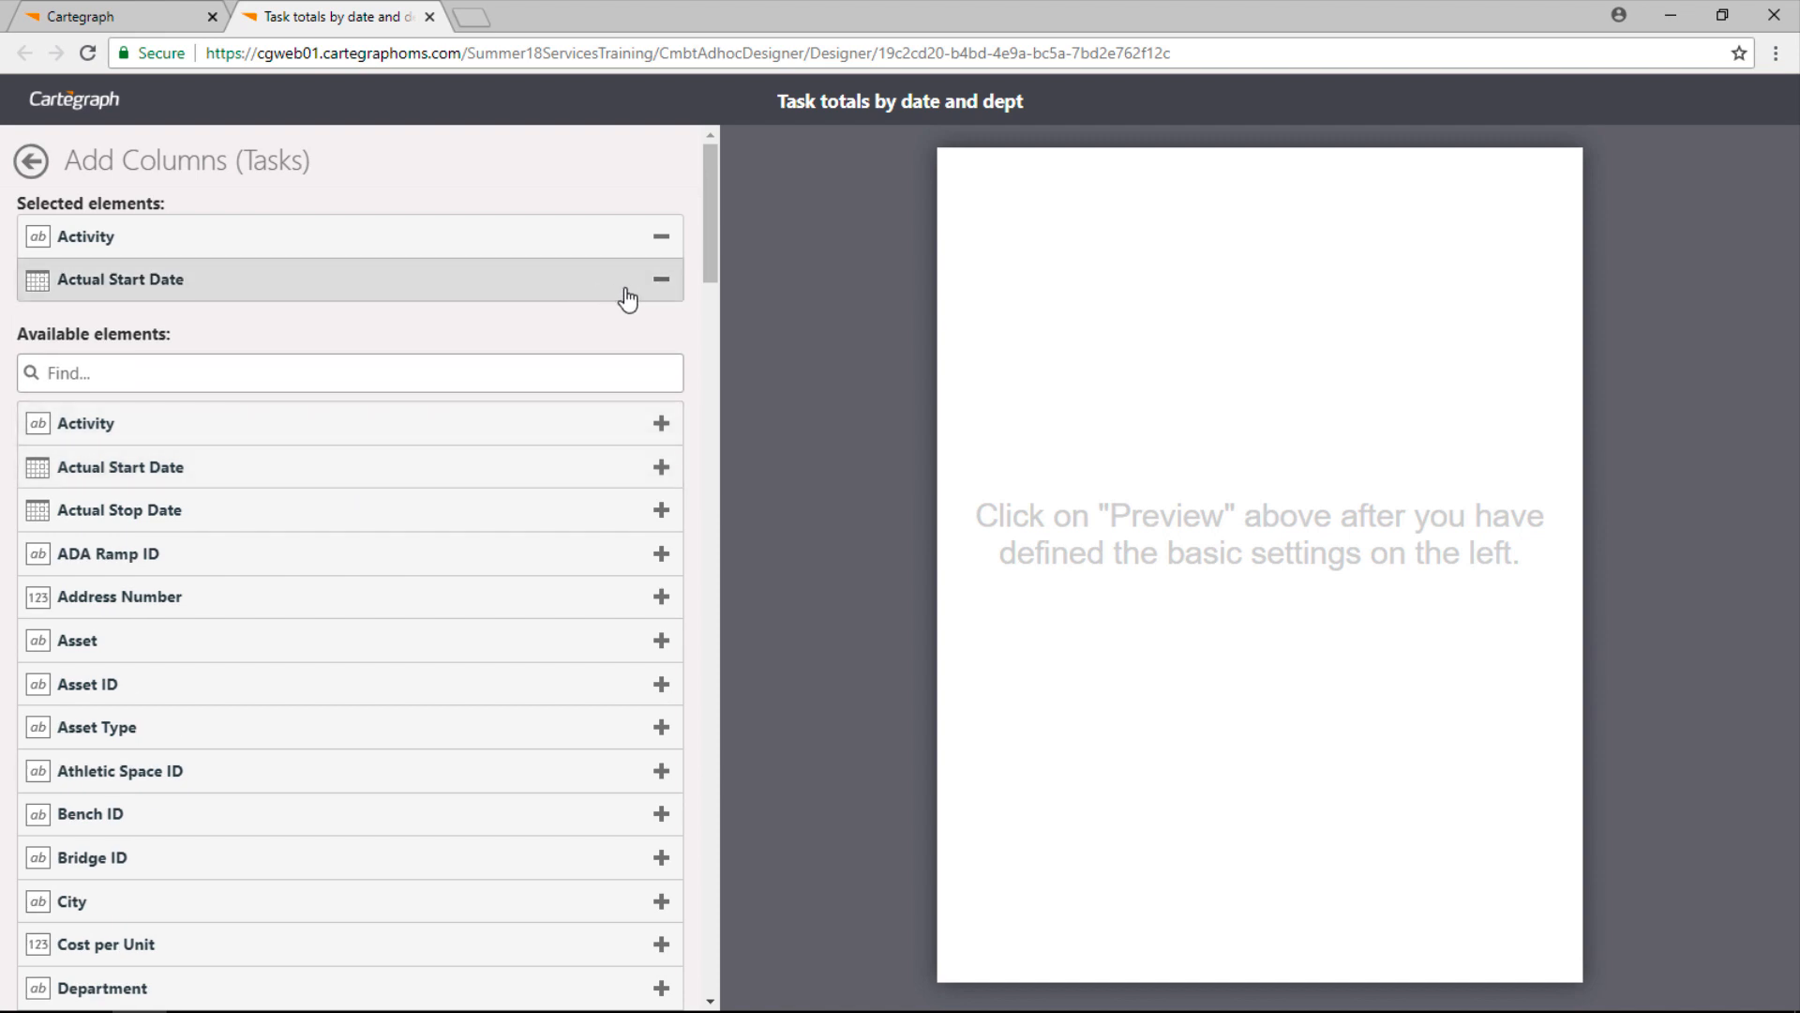
click(662, 281)
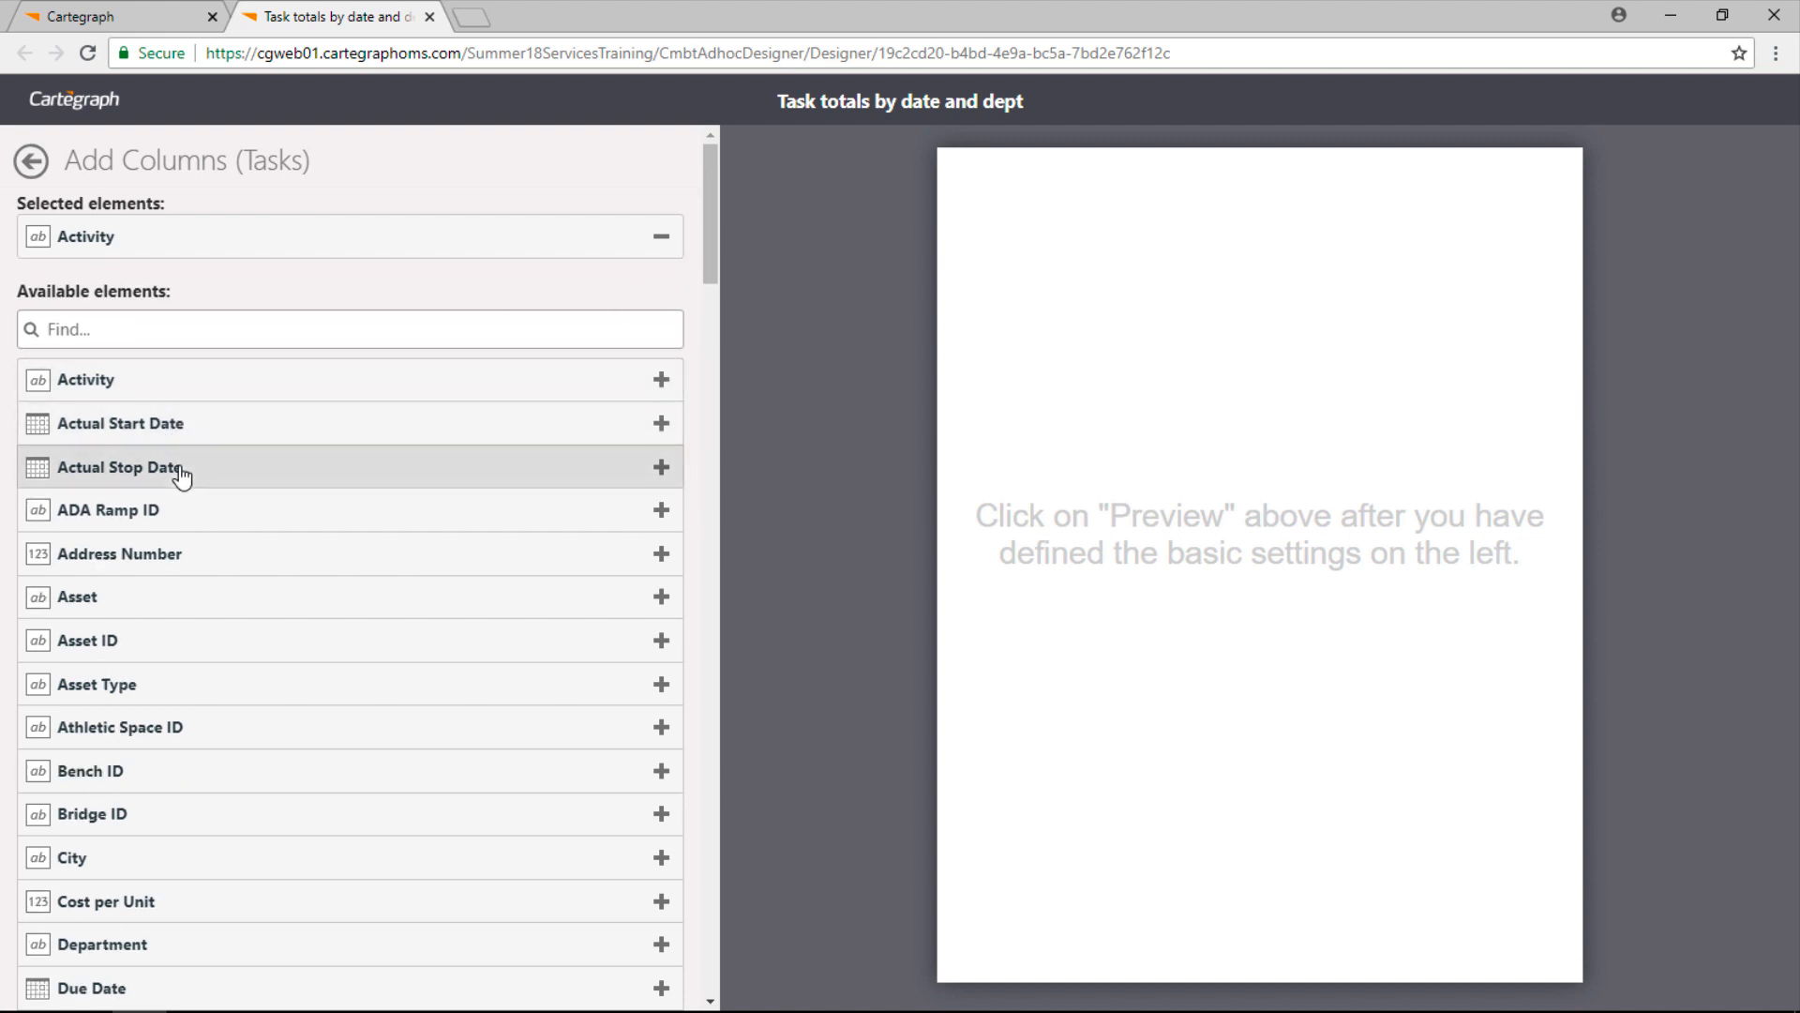
click(182, 469)
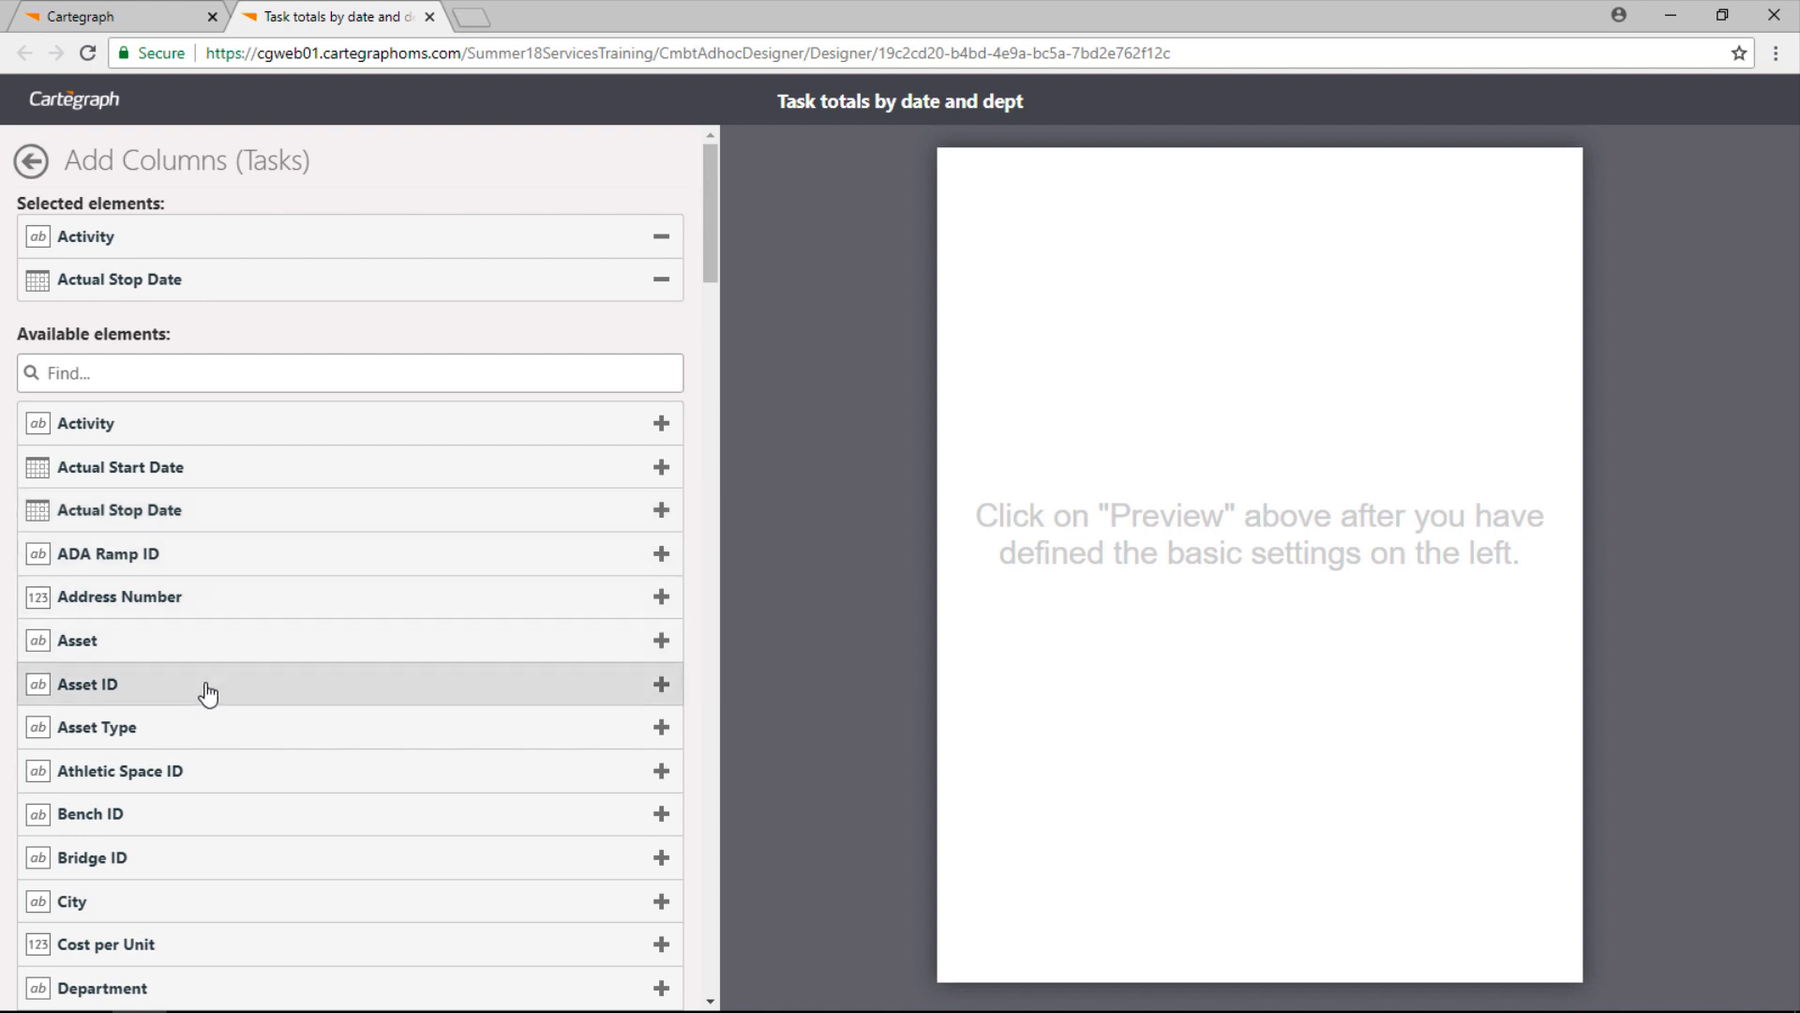
click(209, 641)
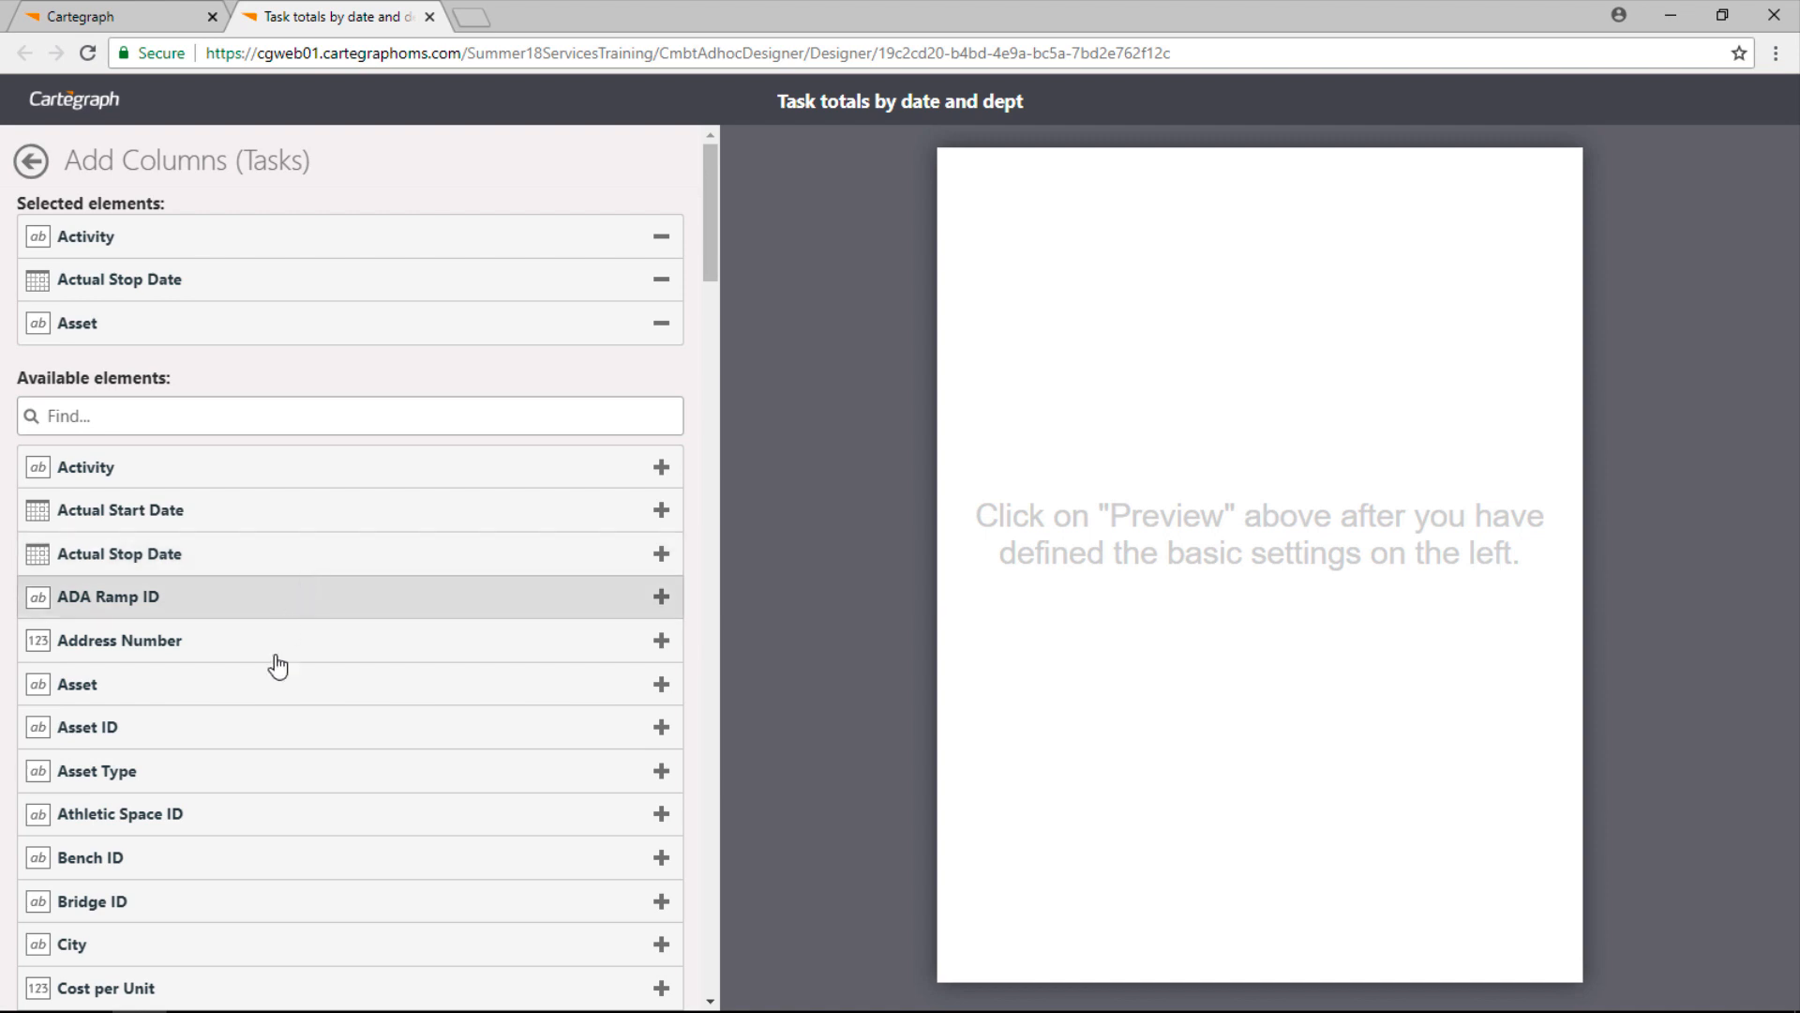
Add Department, Equipment Cost, Labor Cost, Labor Hours, Material Cost, Other Cost, Status, Task ID and Total Cost as columns and preview the report.
scroll(281, 778, down, 3)
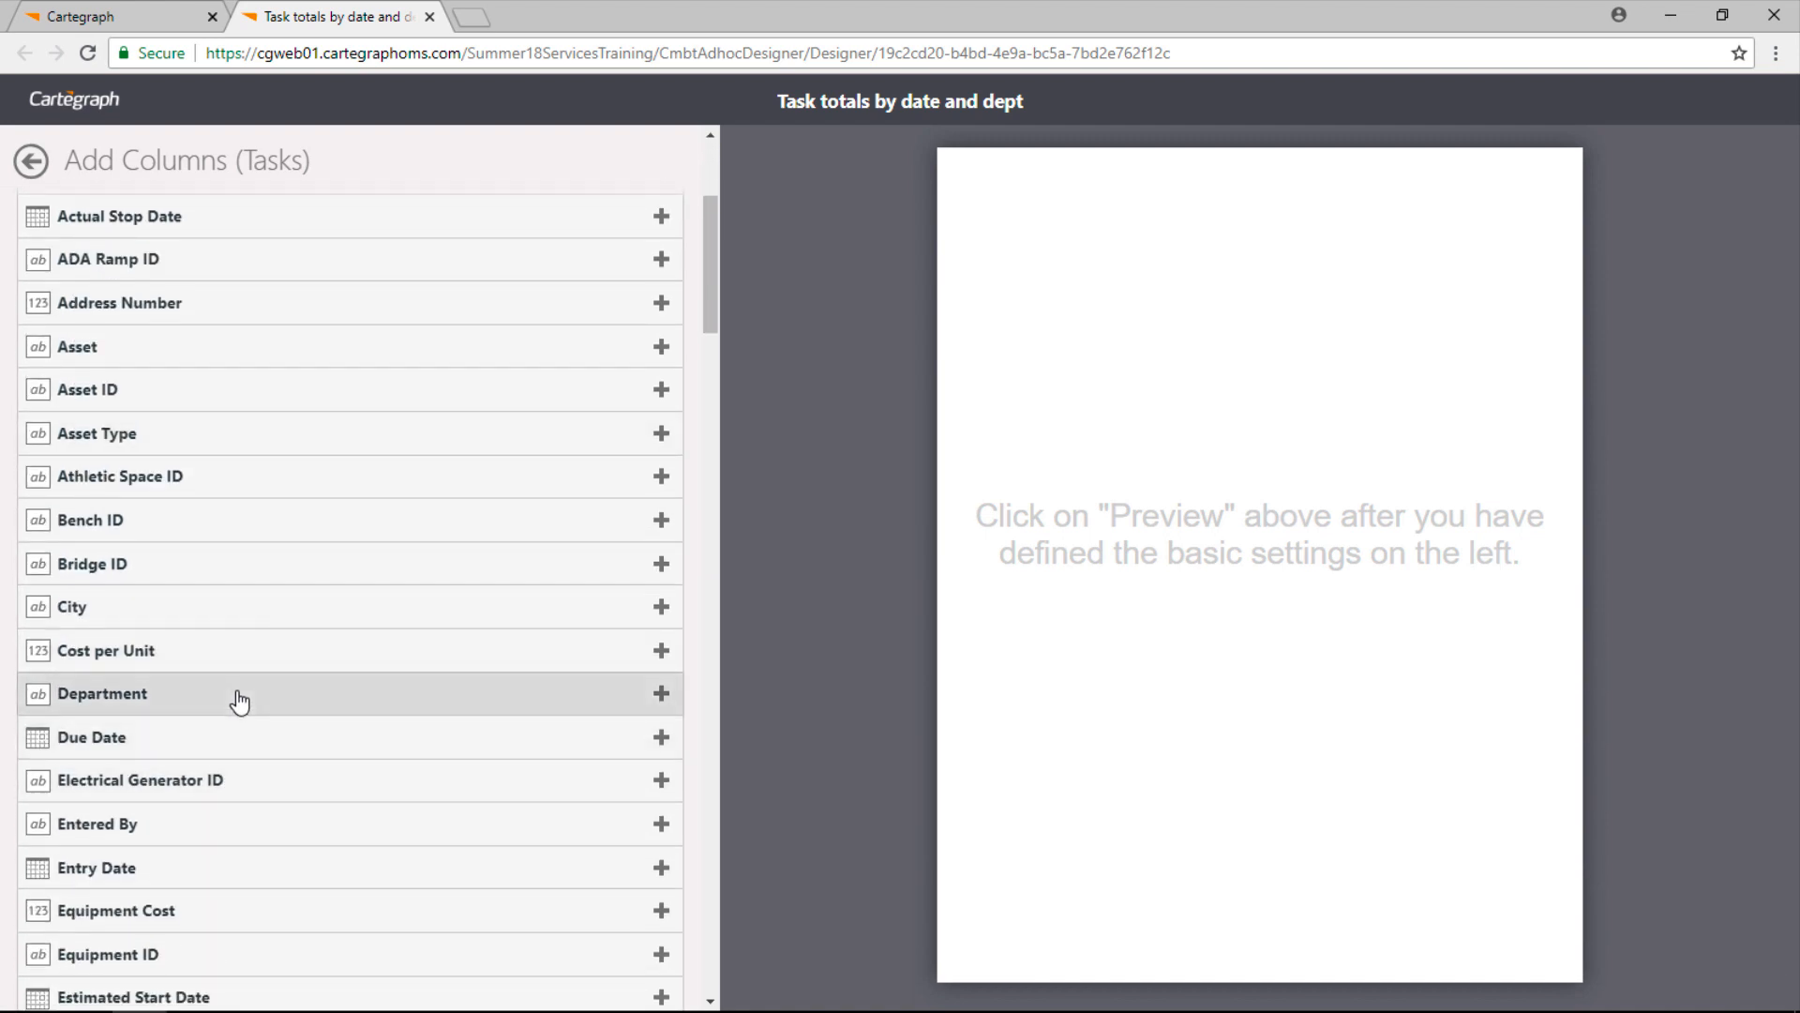
scroll(318, 717, down, 3)
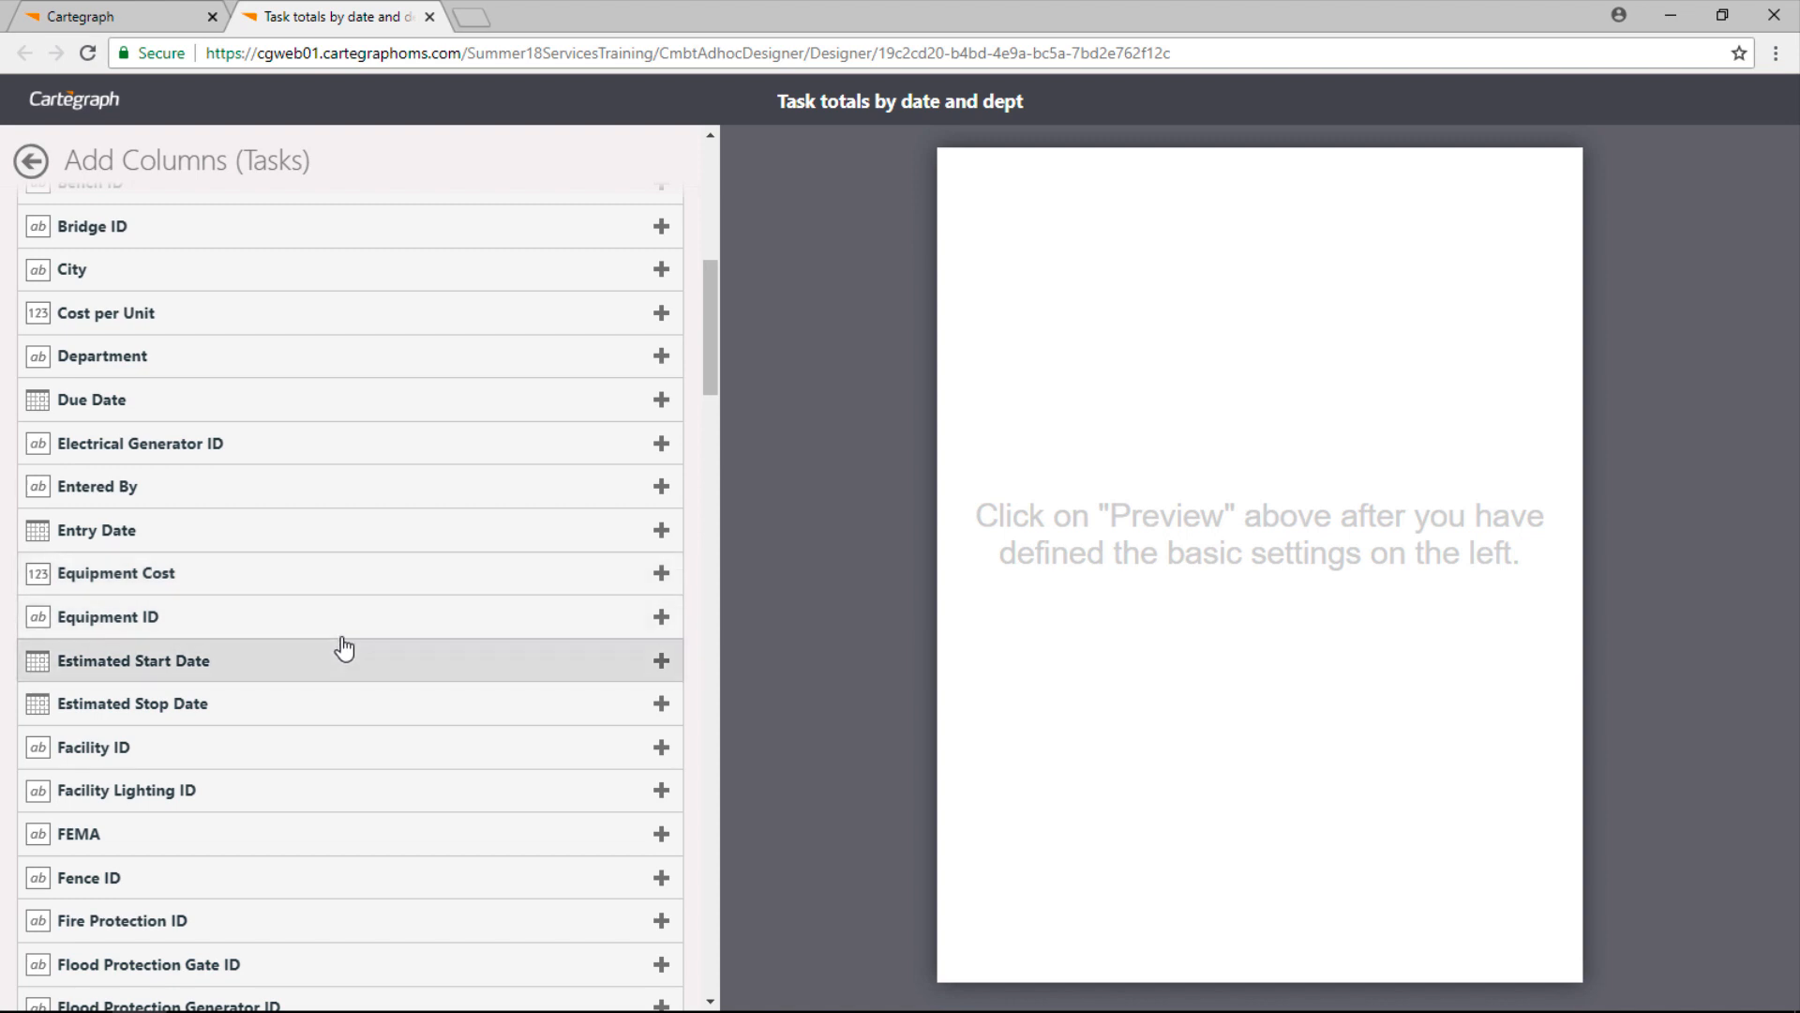
scroll(344, 647, down, 3)
scroll(346, 645, down, 1)
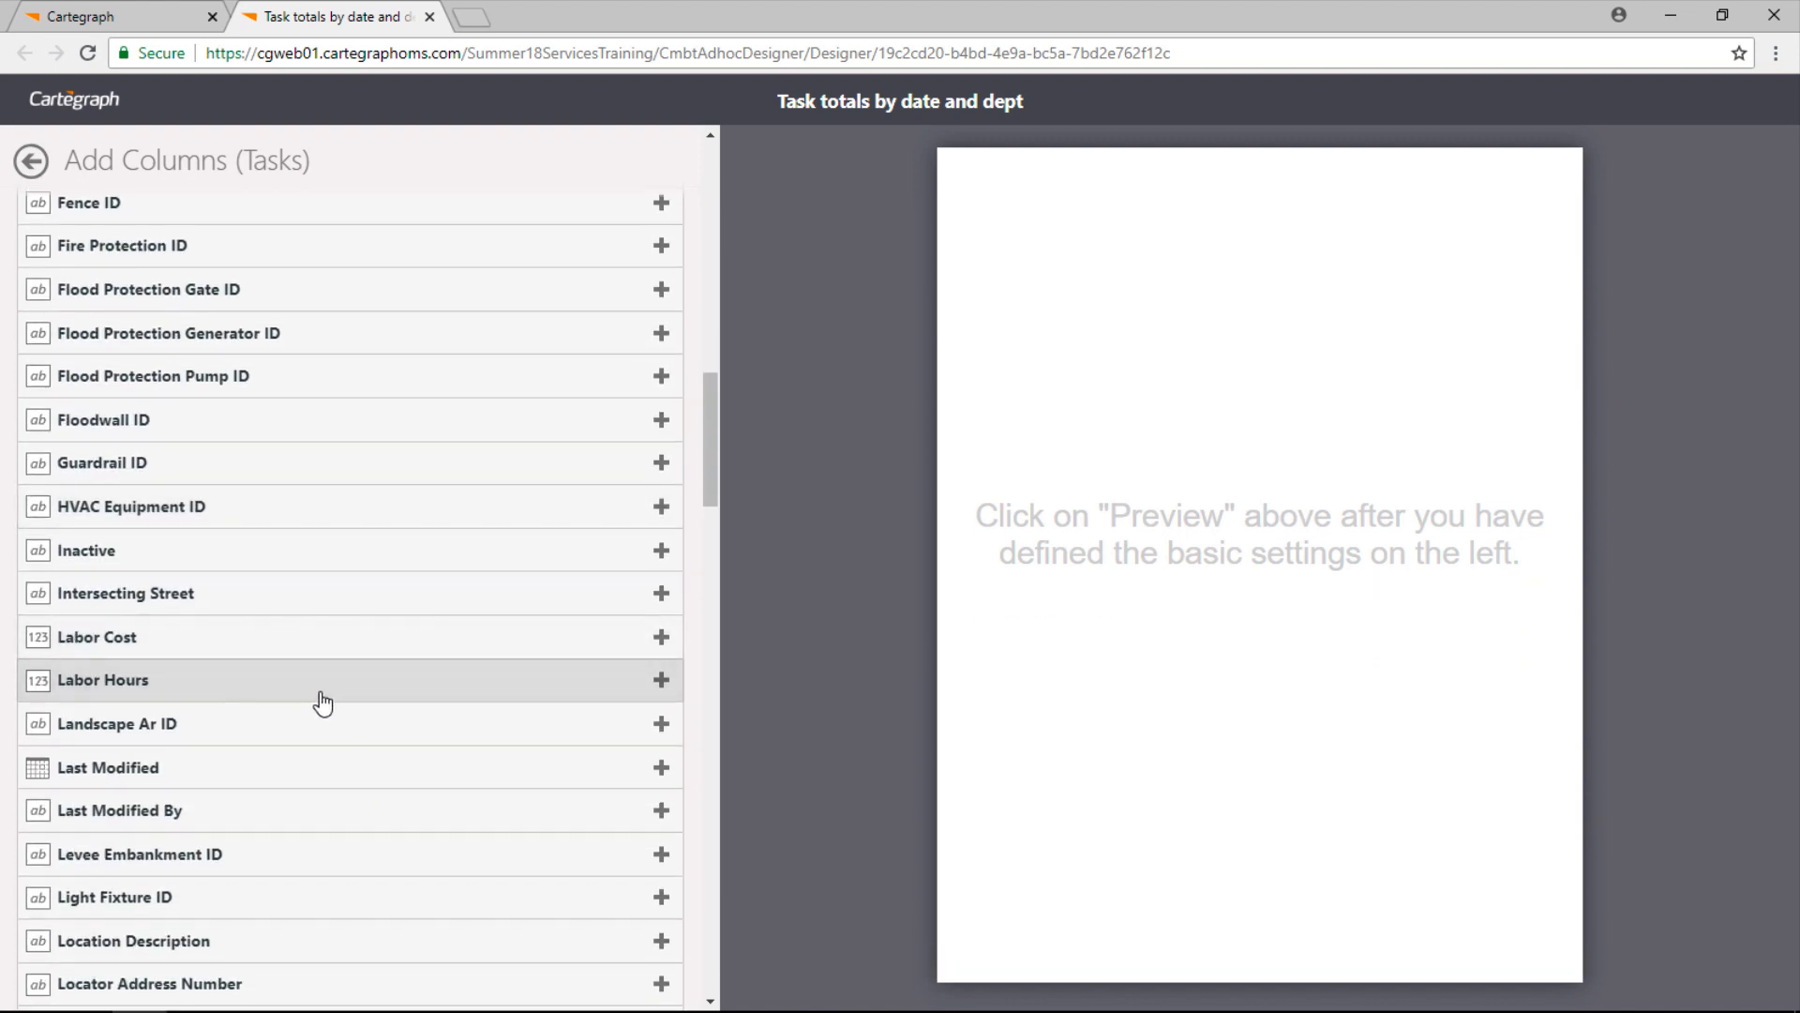
scroll(338, 699, down, 5)
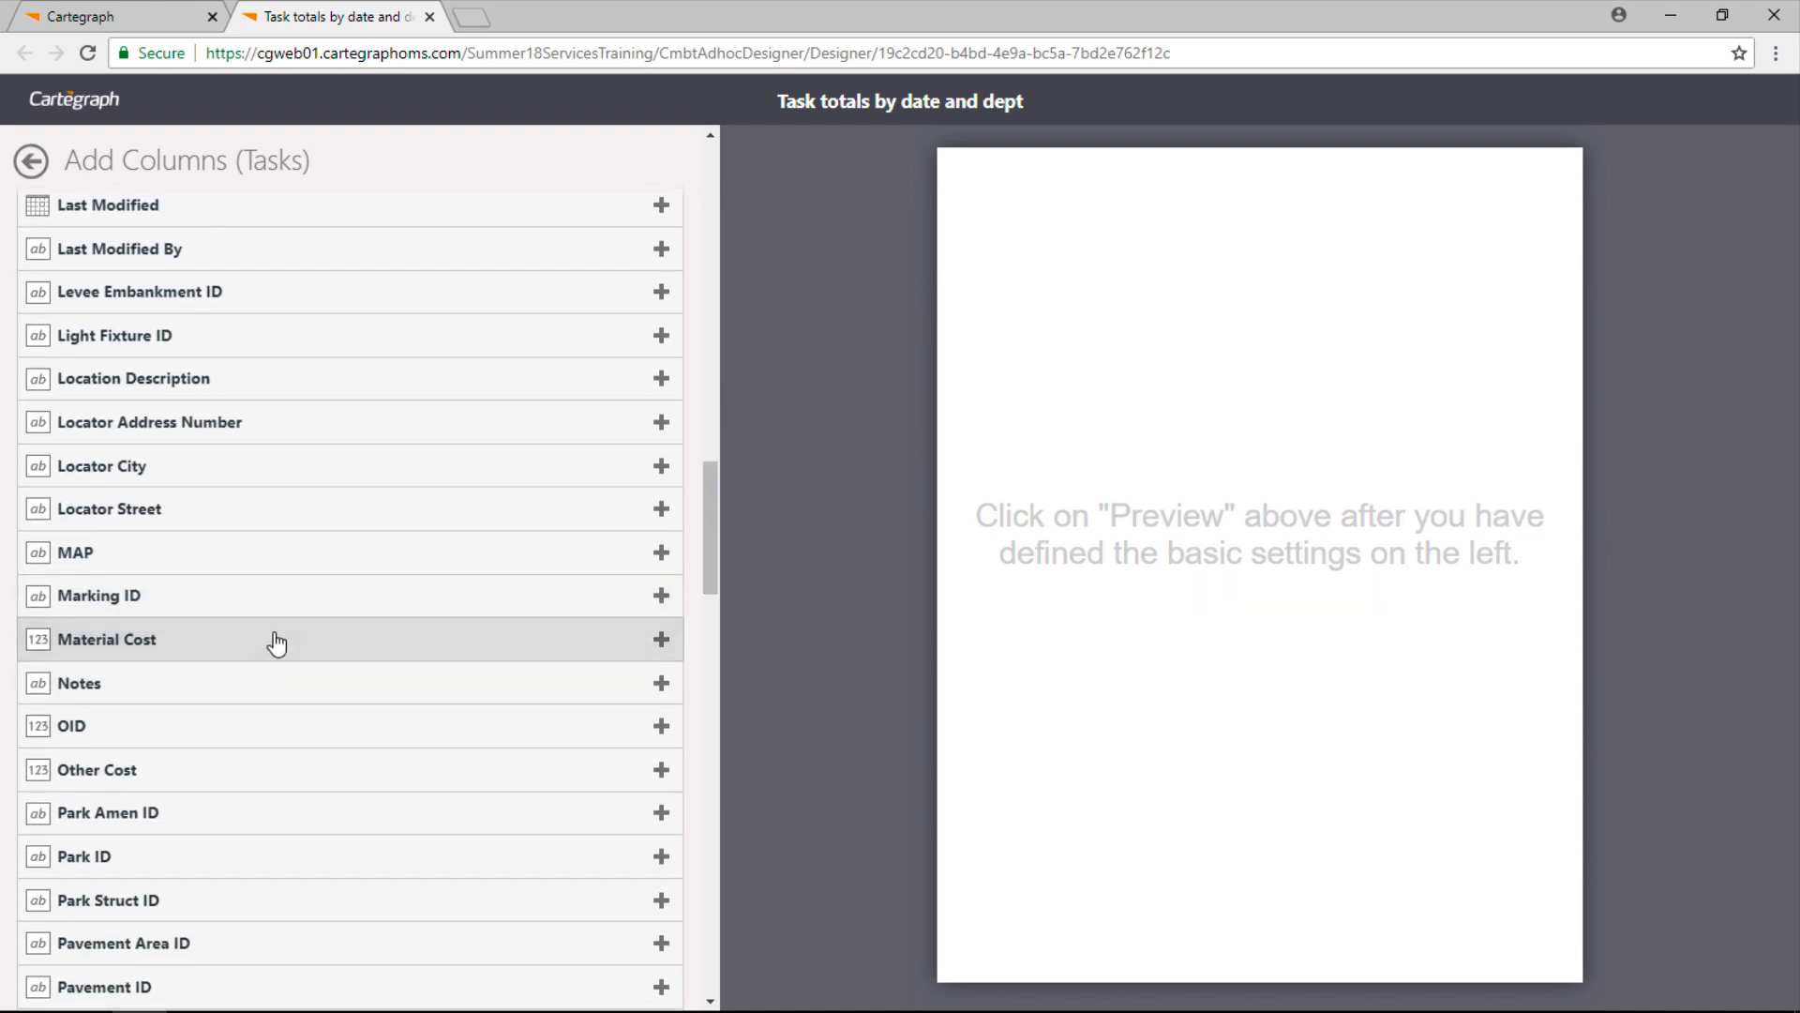
scroll(316, 678, down, 1)
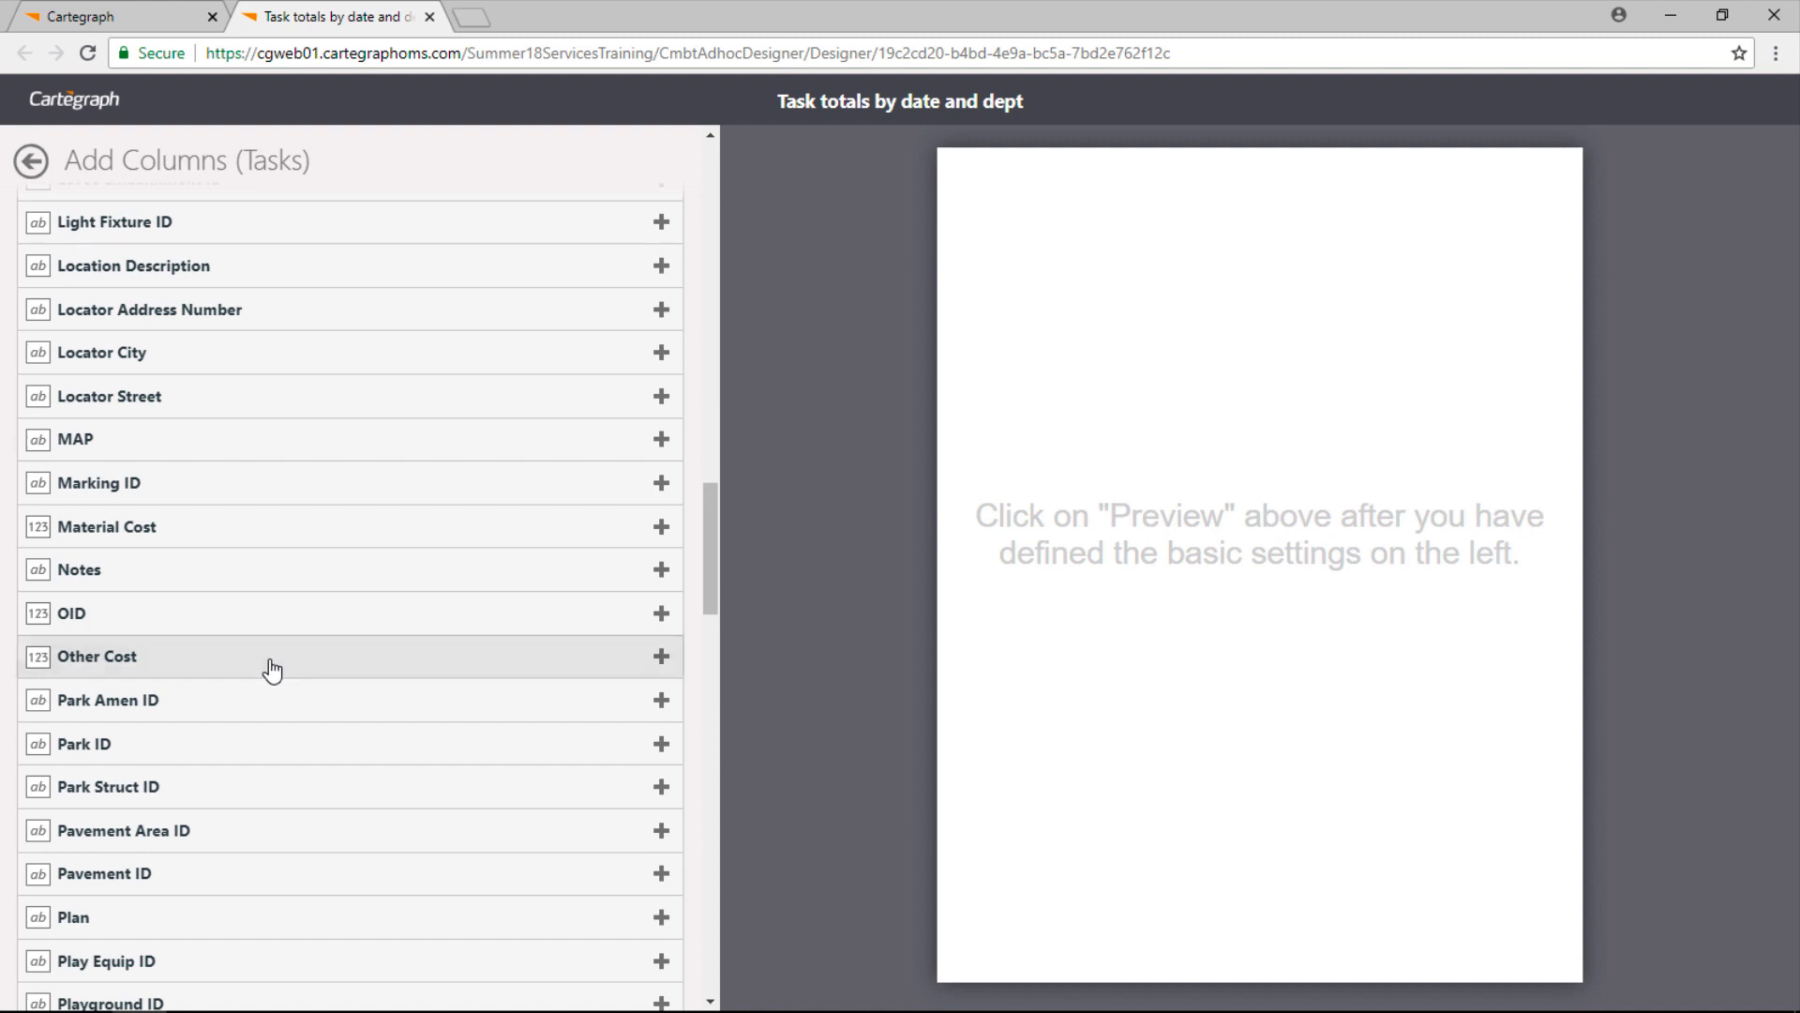
scroll(299, 687, down, 10)
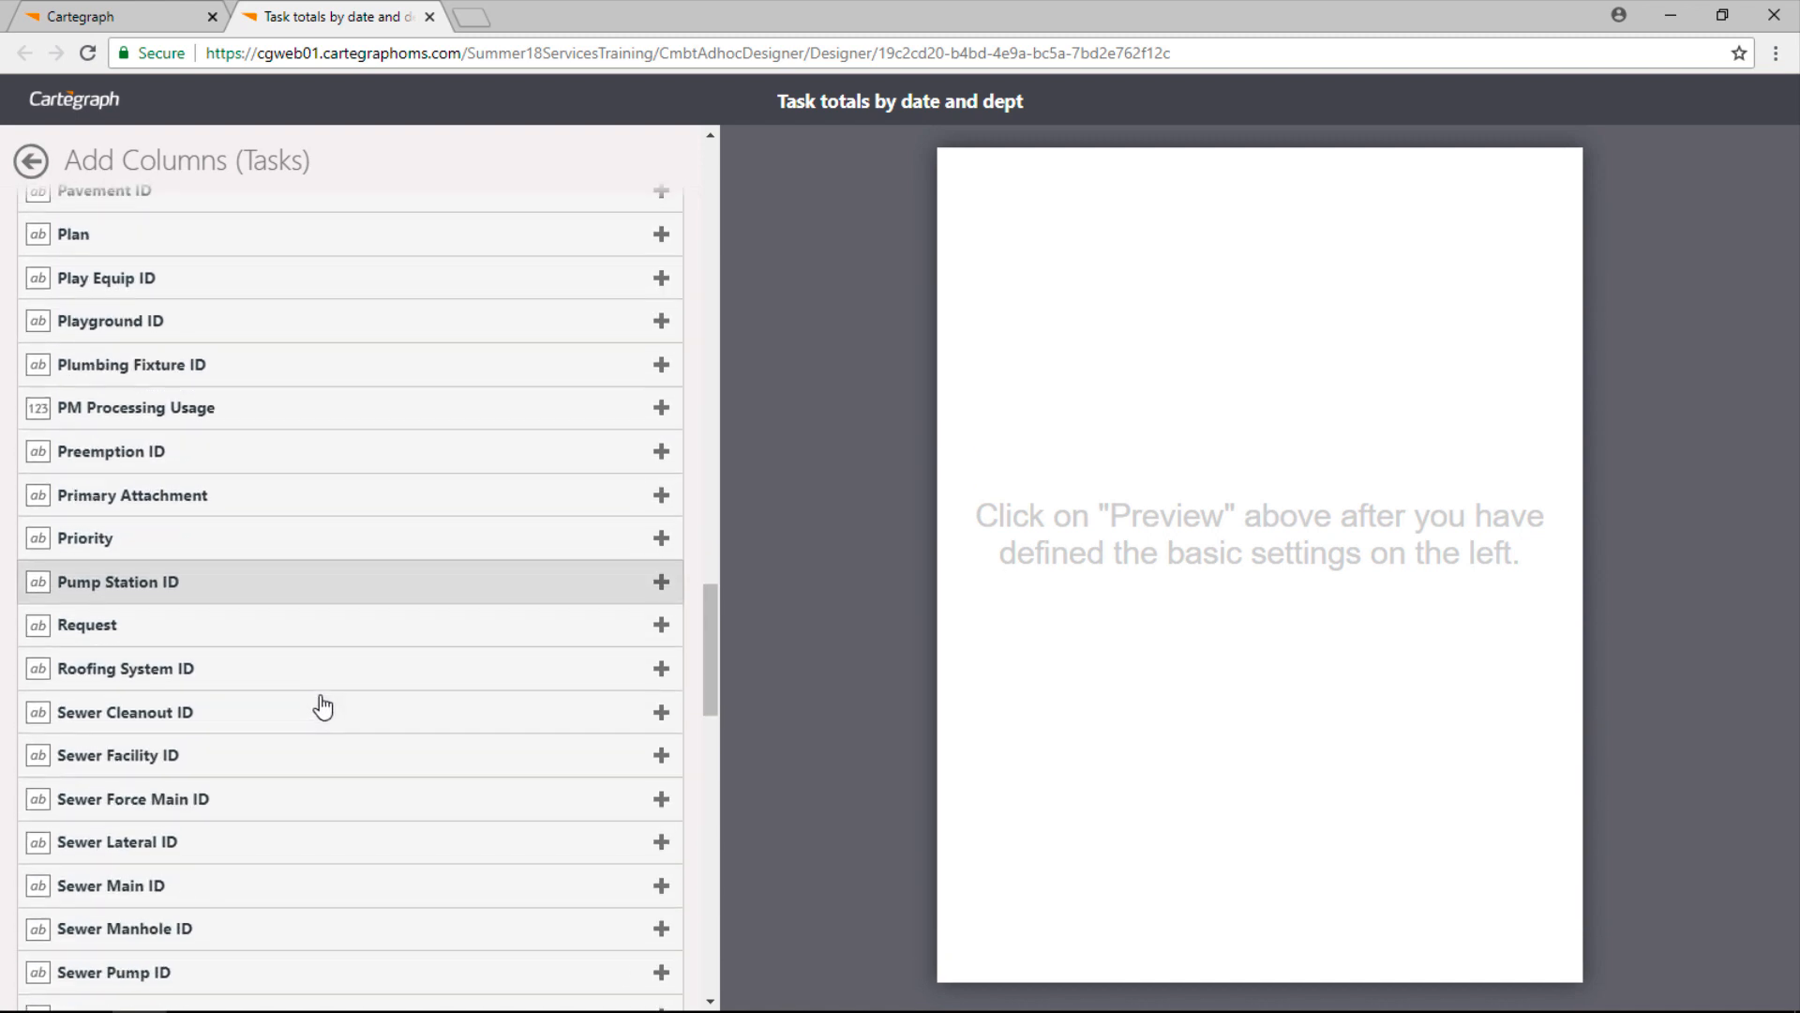
scroll(323, 706, down, 4)
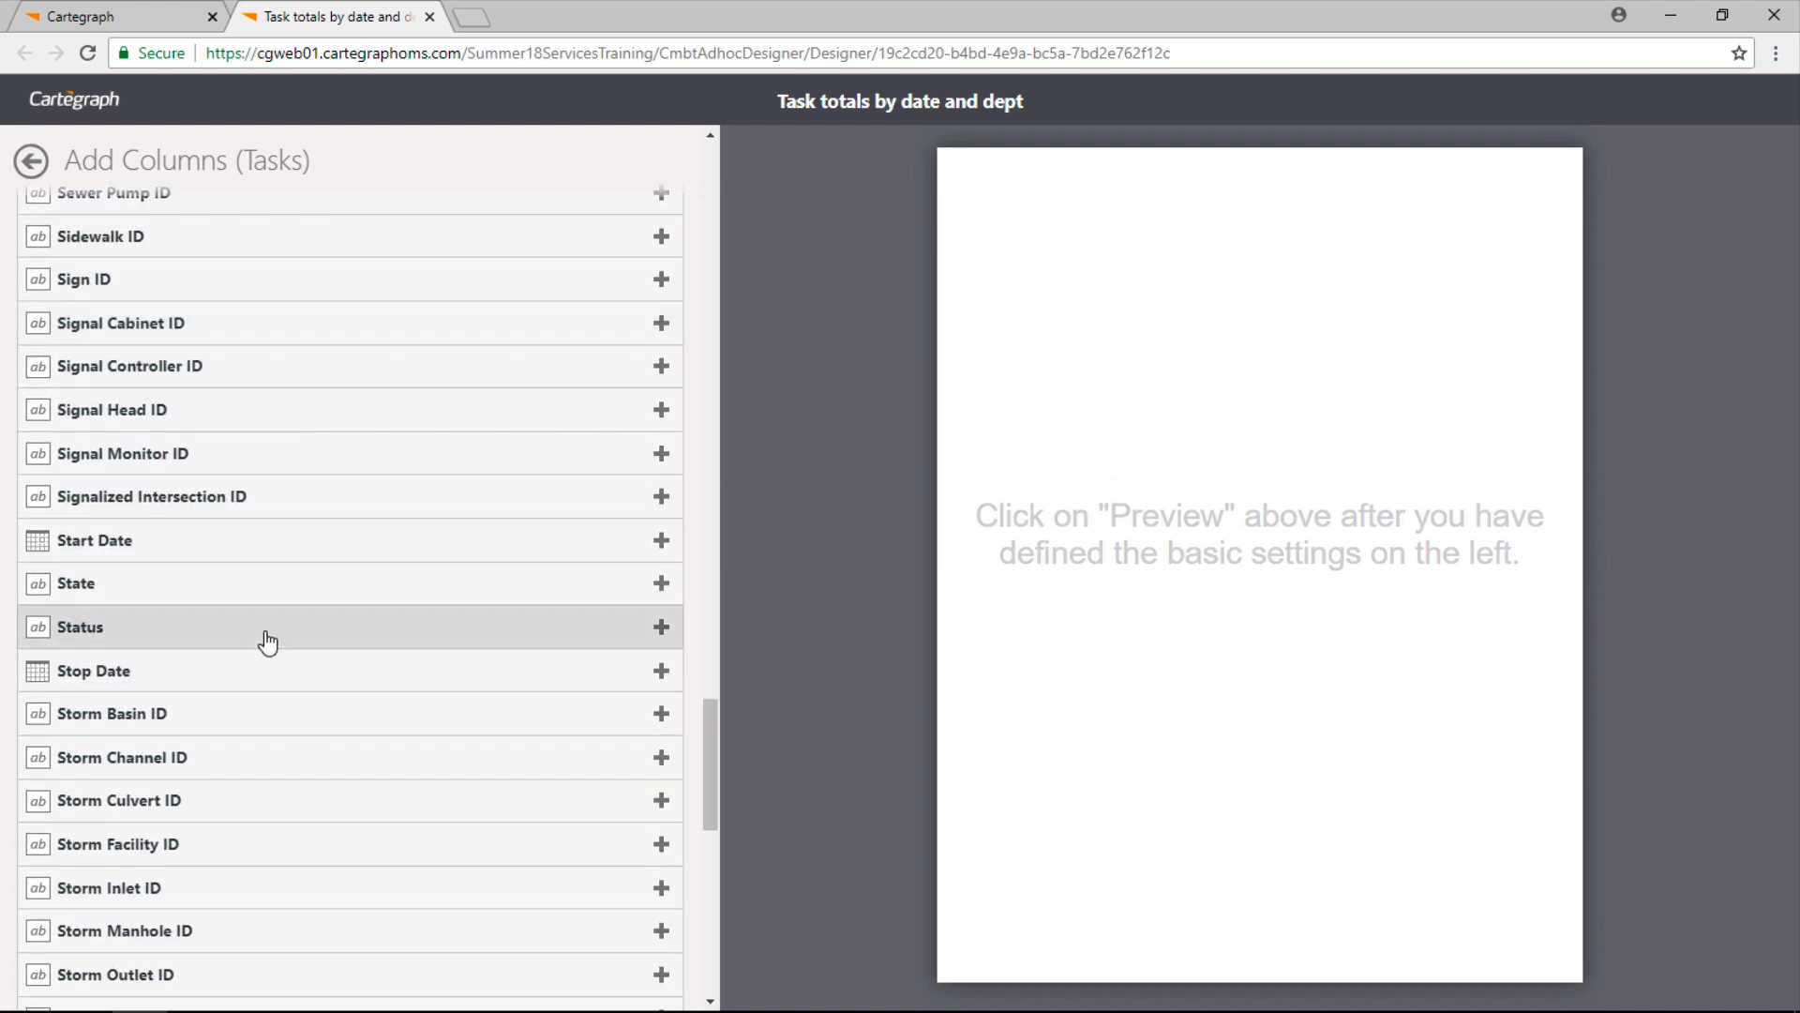
scroll(323, 729, down, 5)
scroll(281, 572, down, 1)
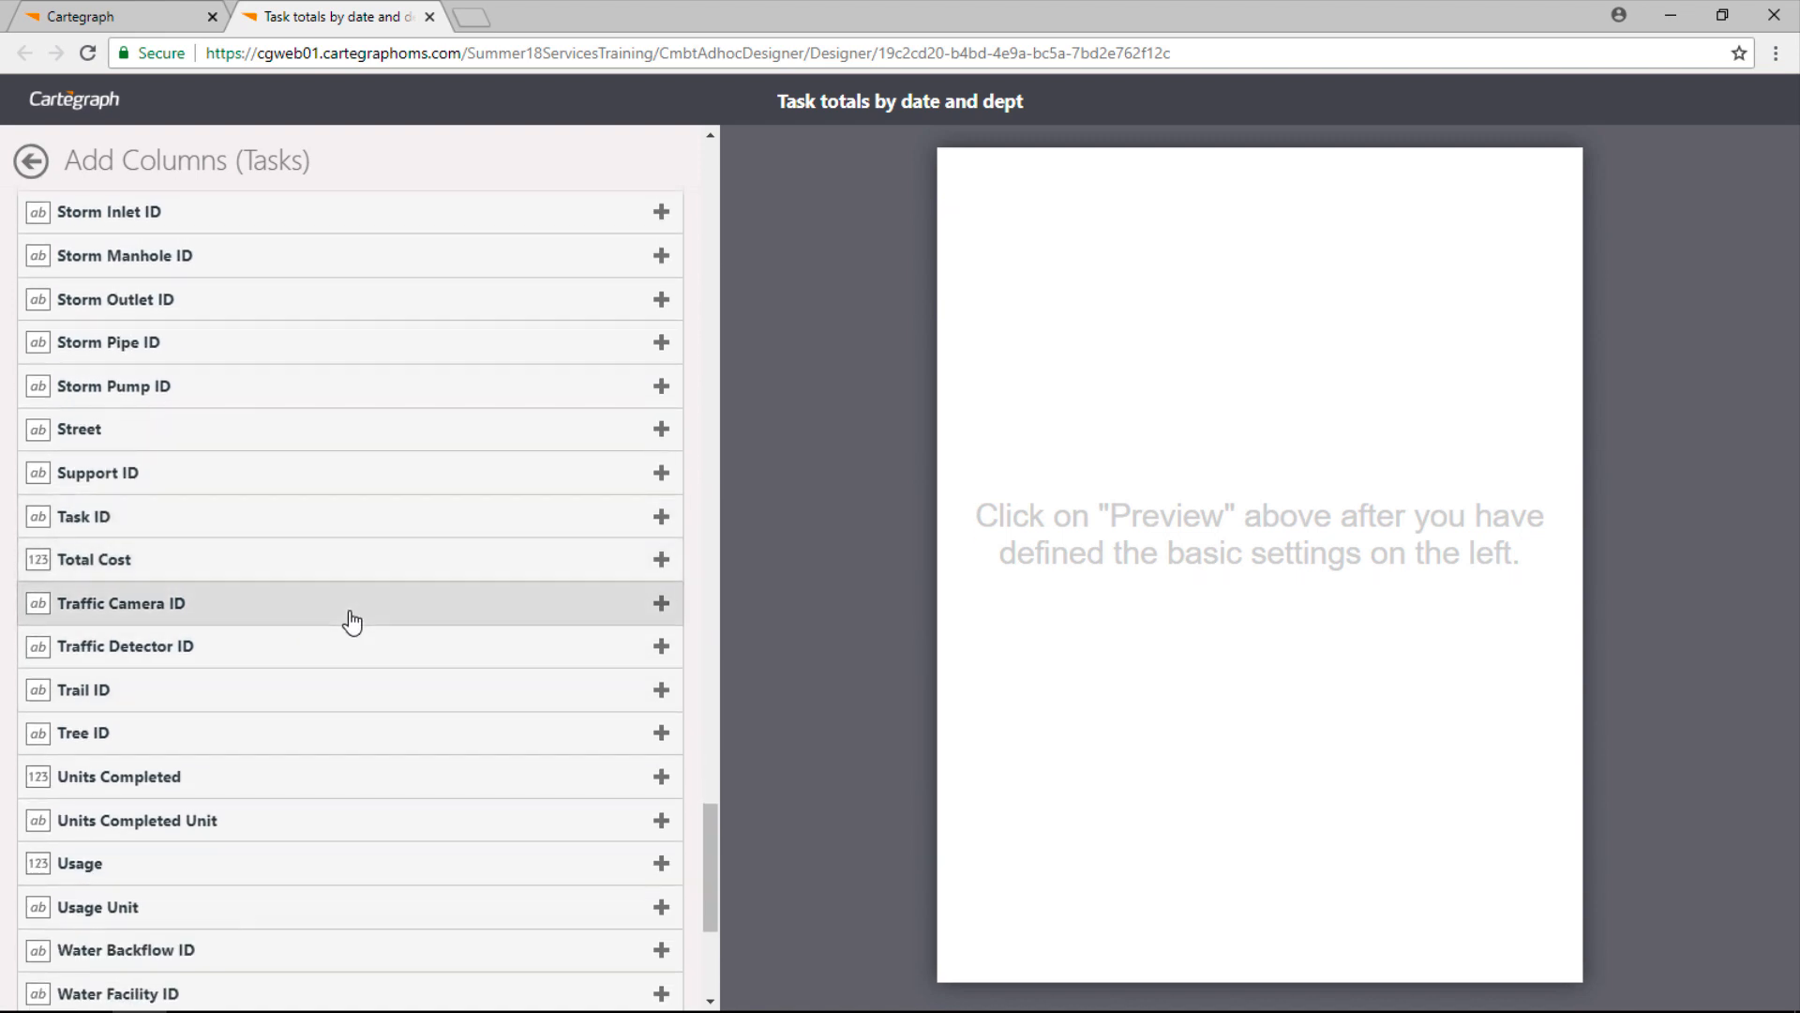
scroll(471, 560, up, 20)
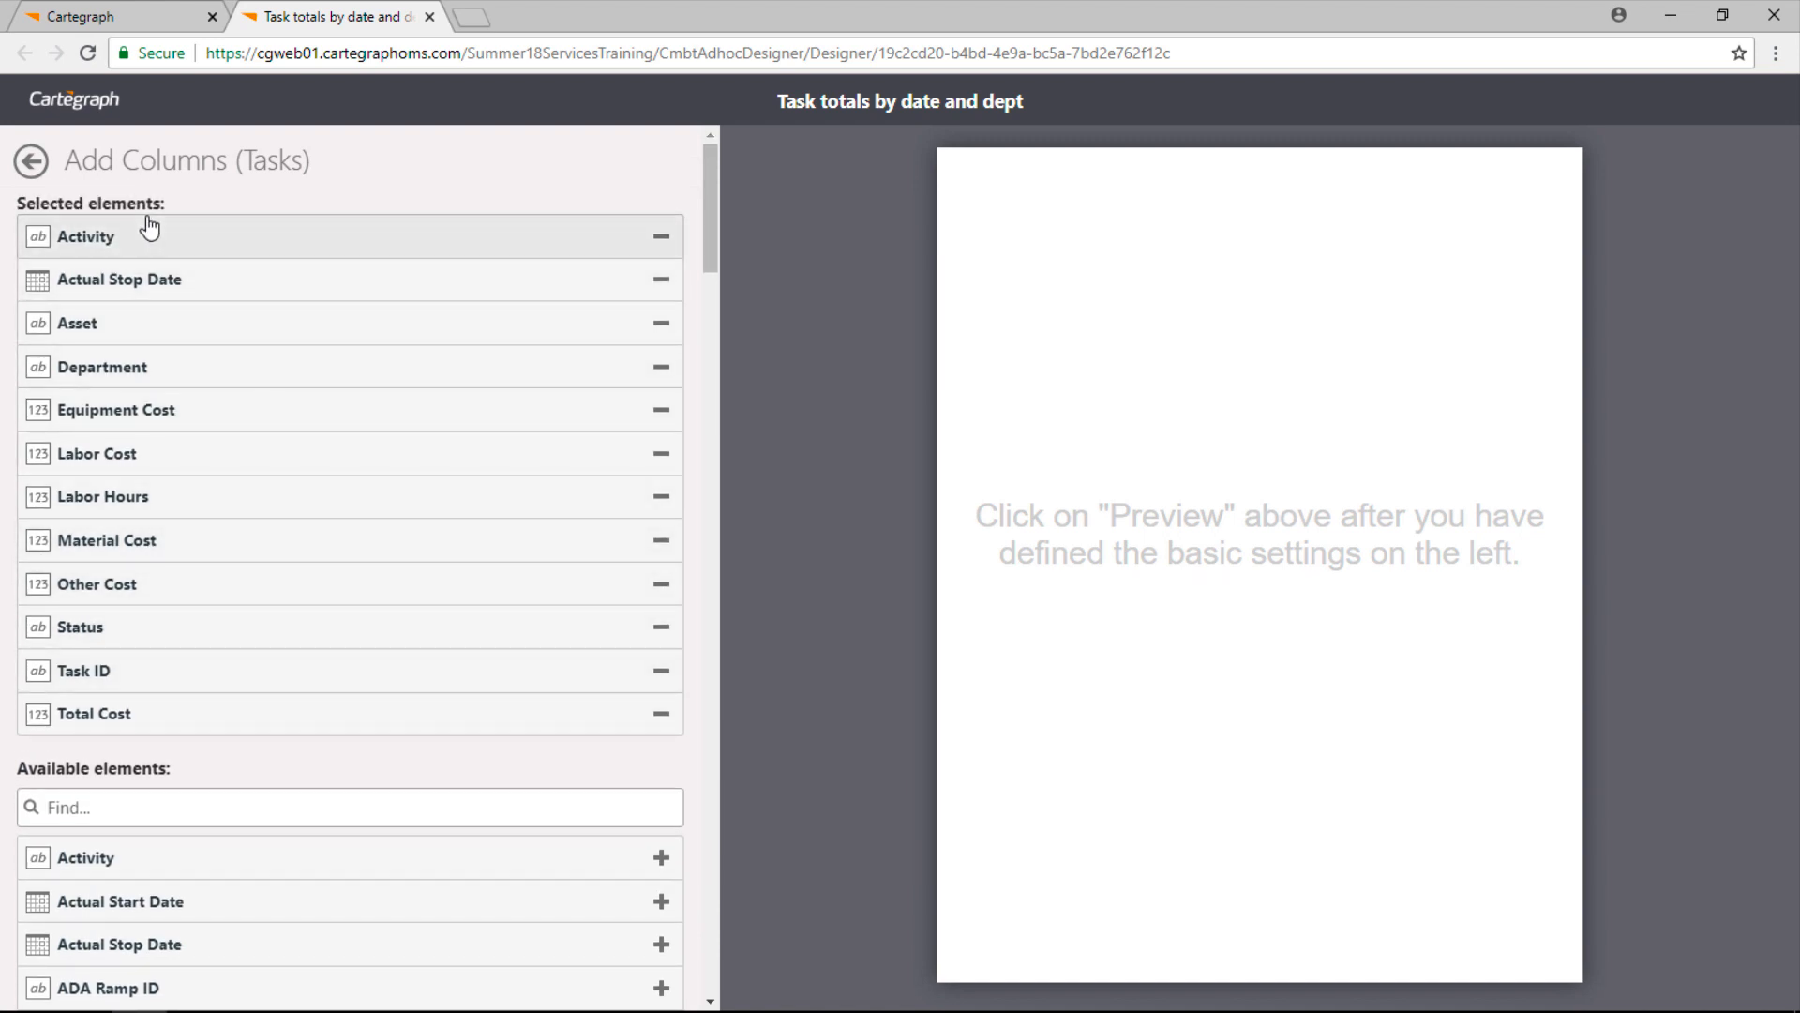
click(26, 165)
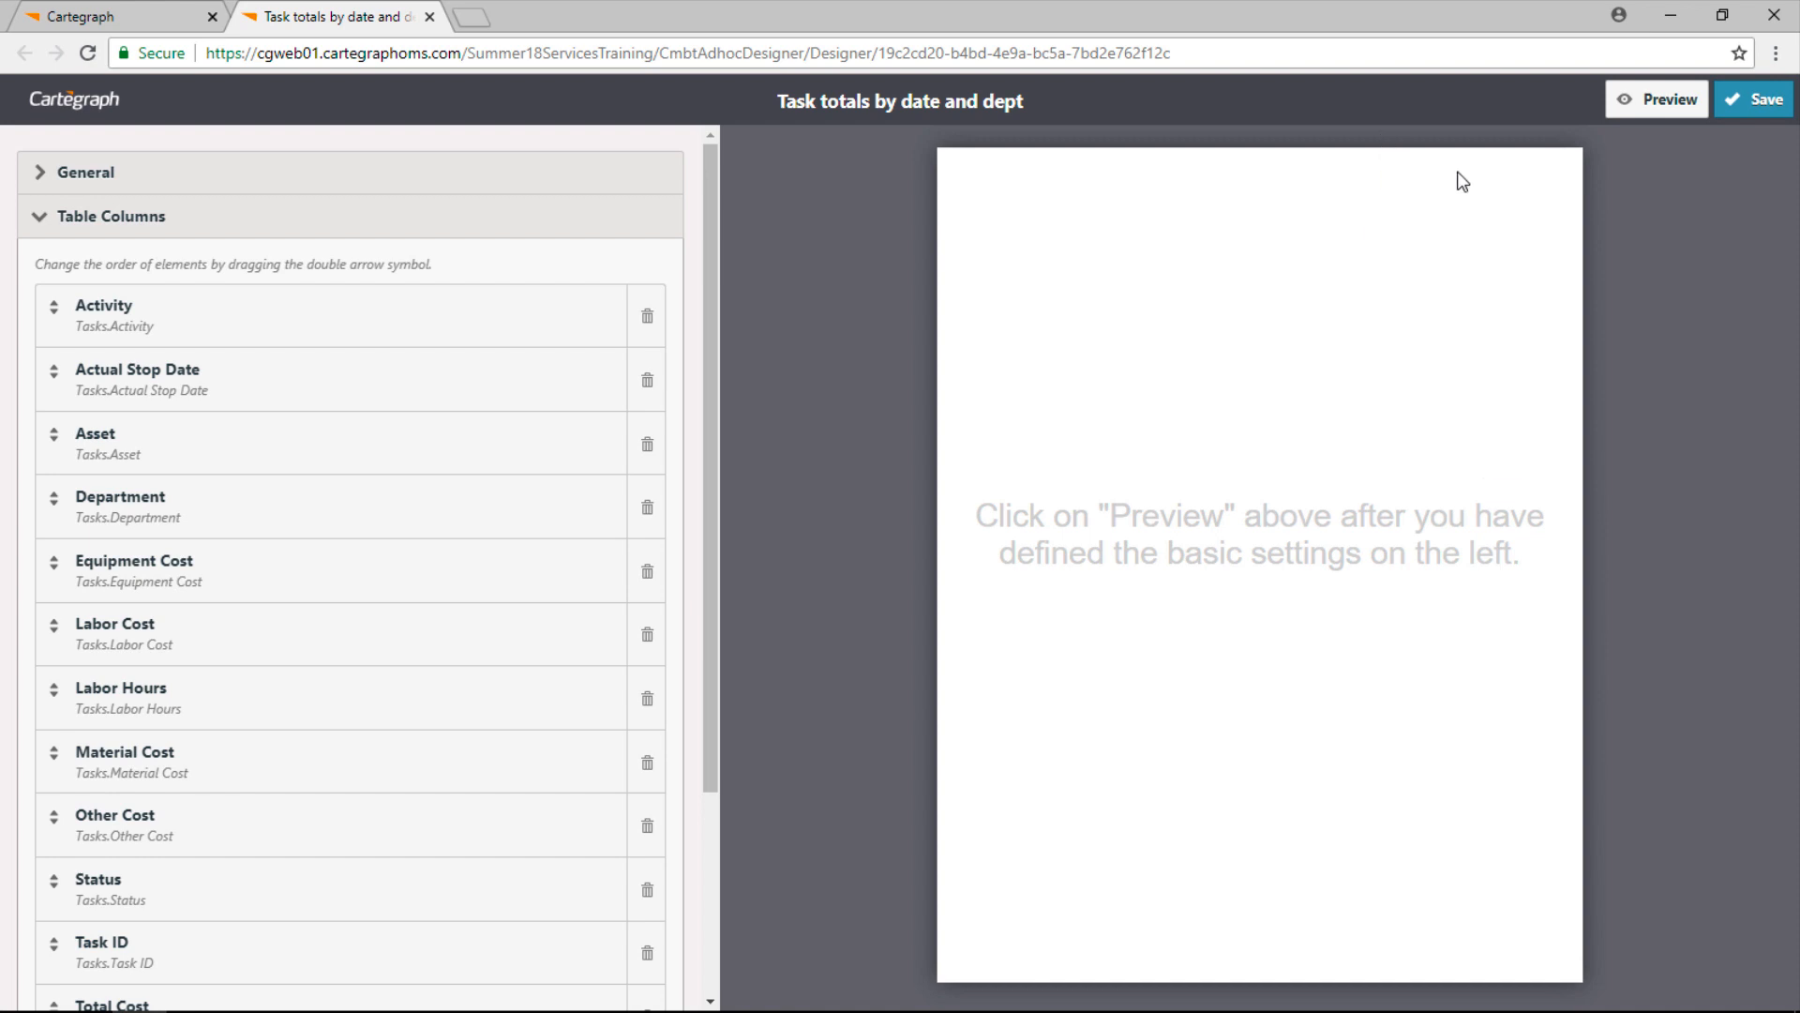
click(1650, 107)
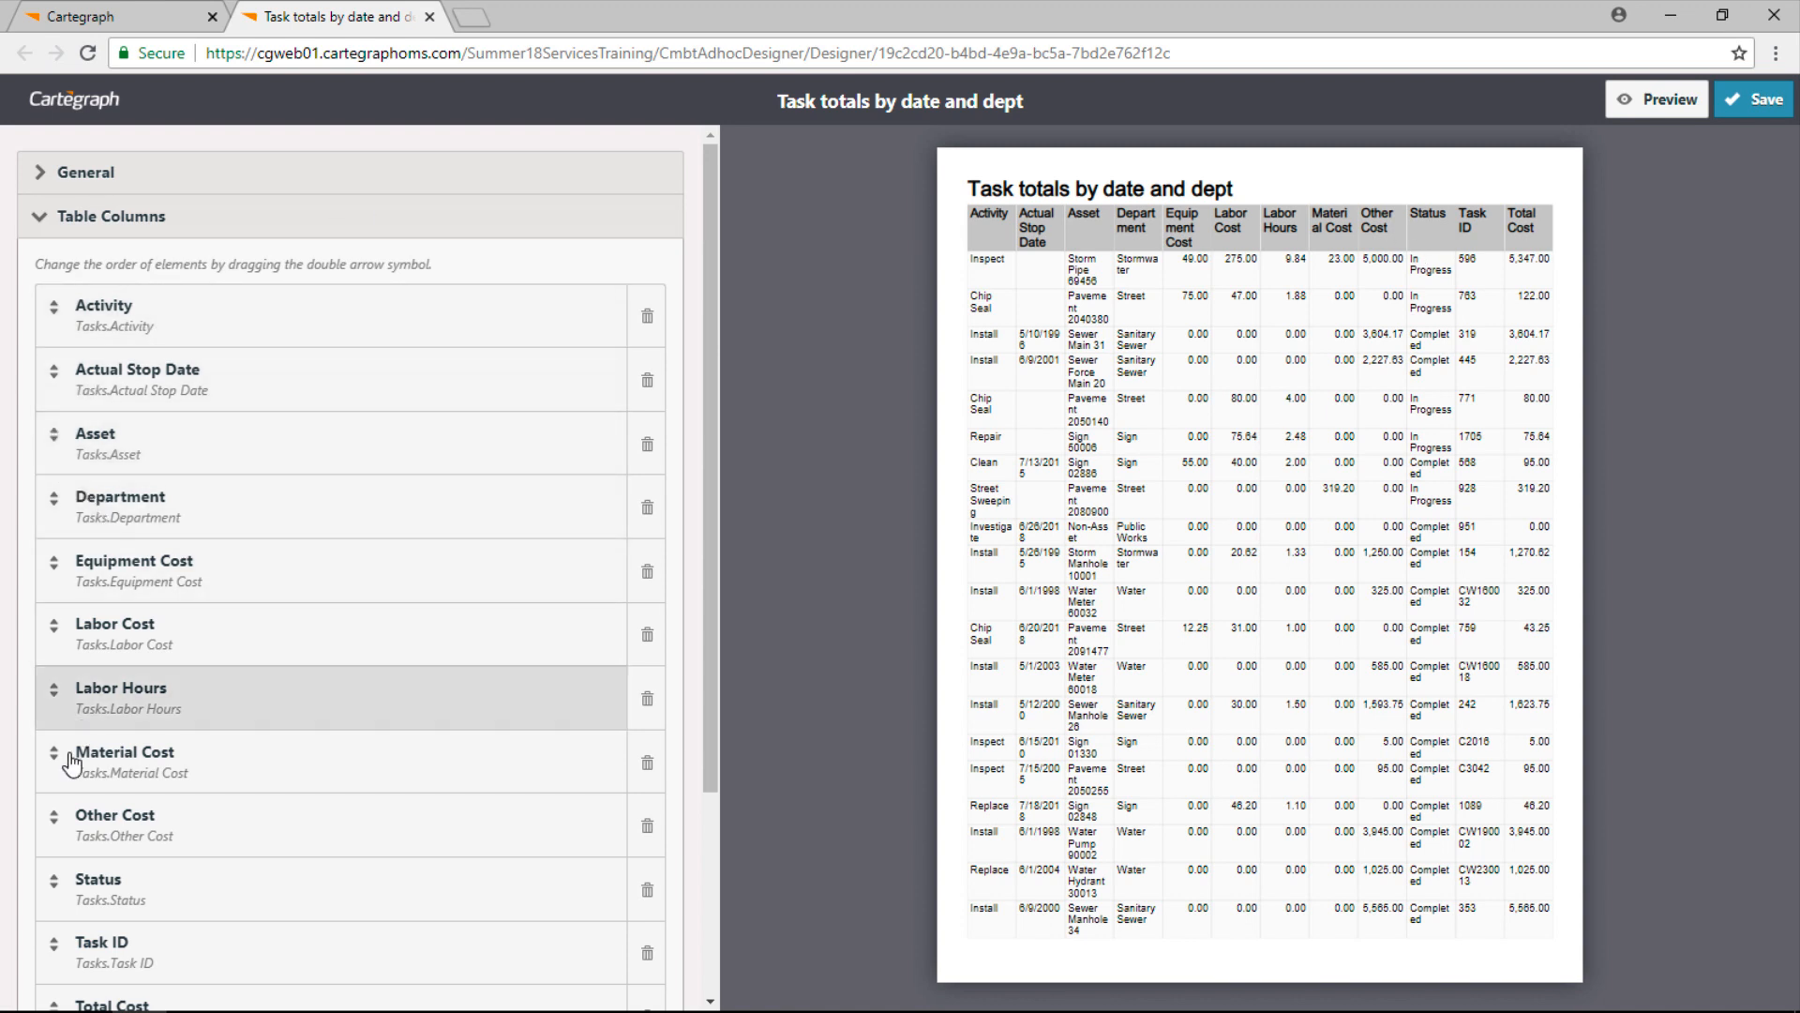
Reorder the columns with Task ID first, Status after Department, and Labor Hours and Labor Cost before Equipment Cost, and refresh the preview.
drag(56, 941, 79, 319)
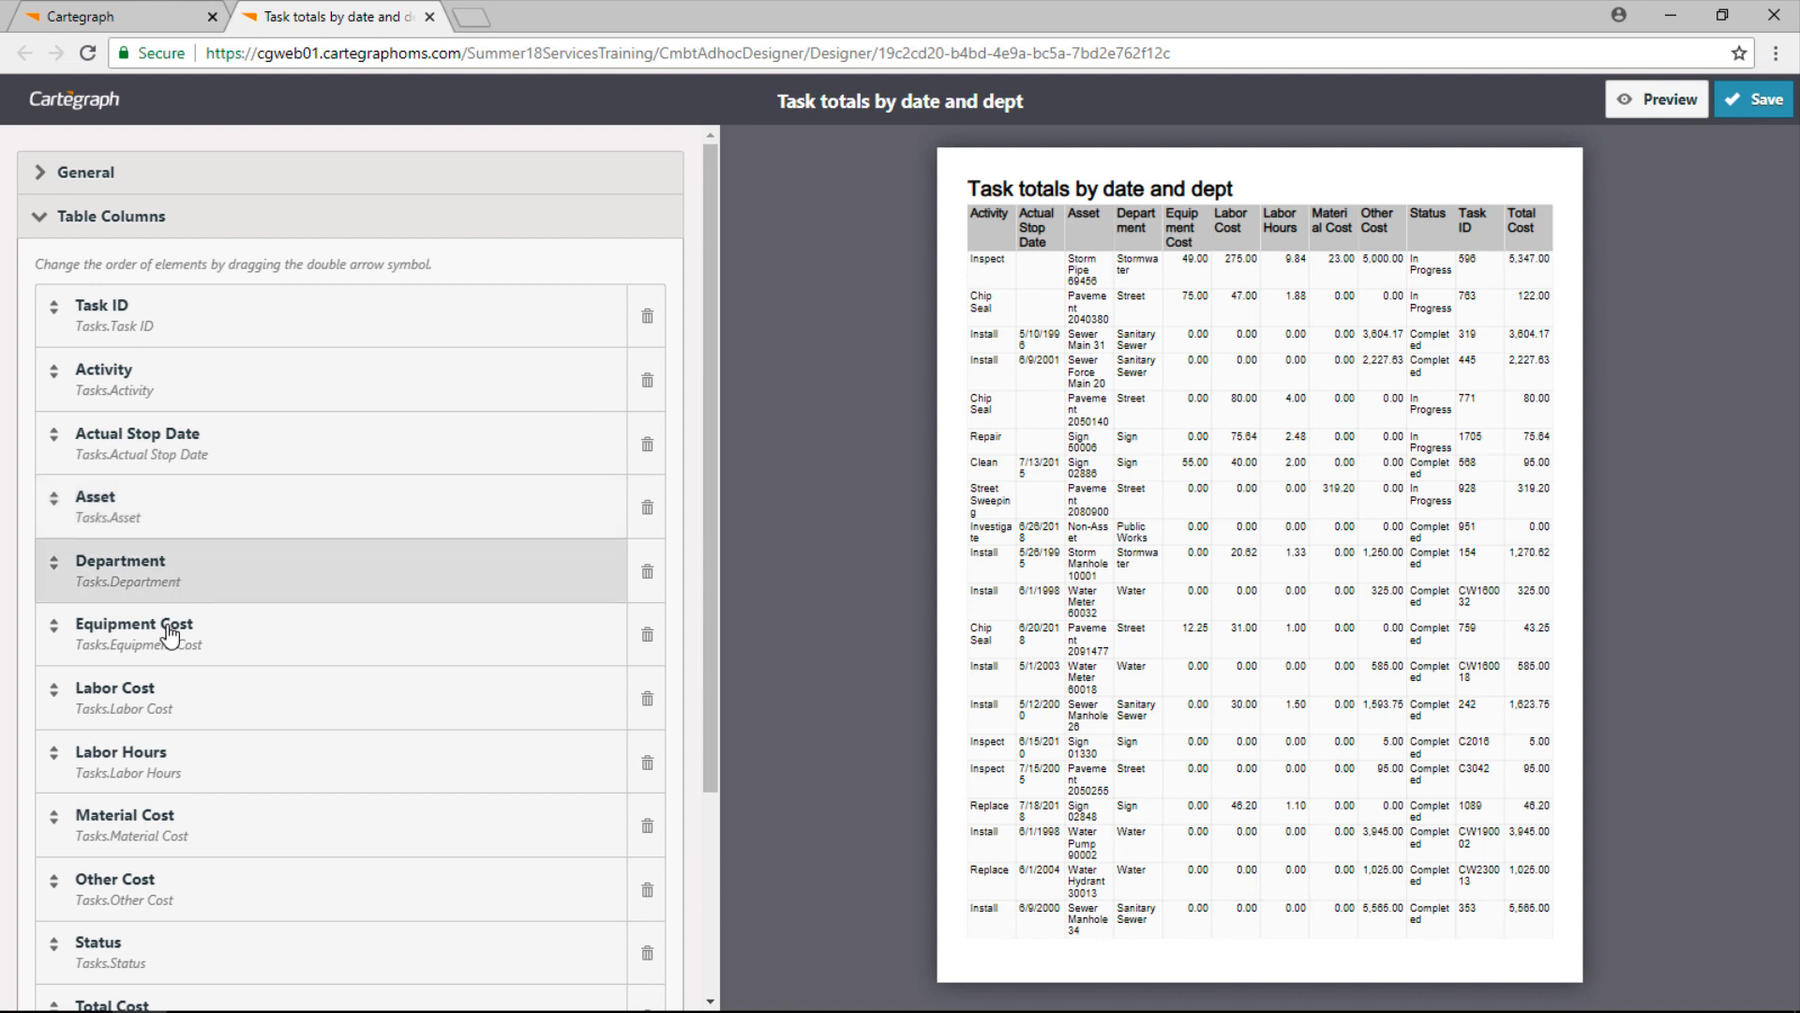
drag(56, 945, 55, 628)
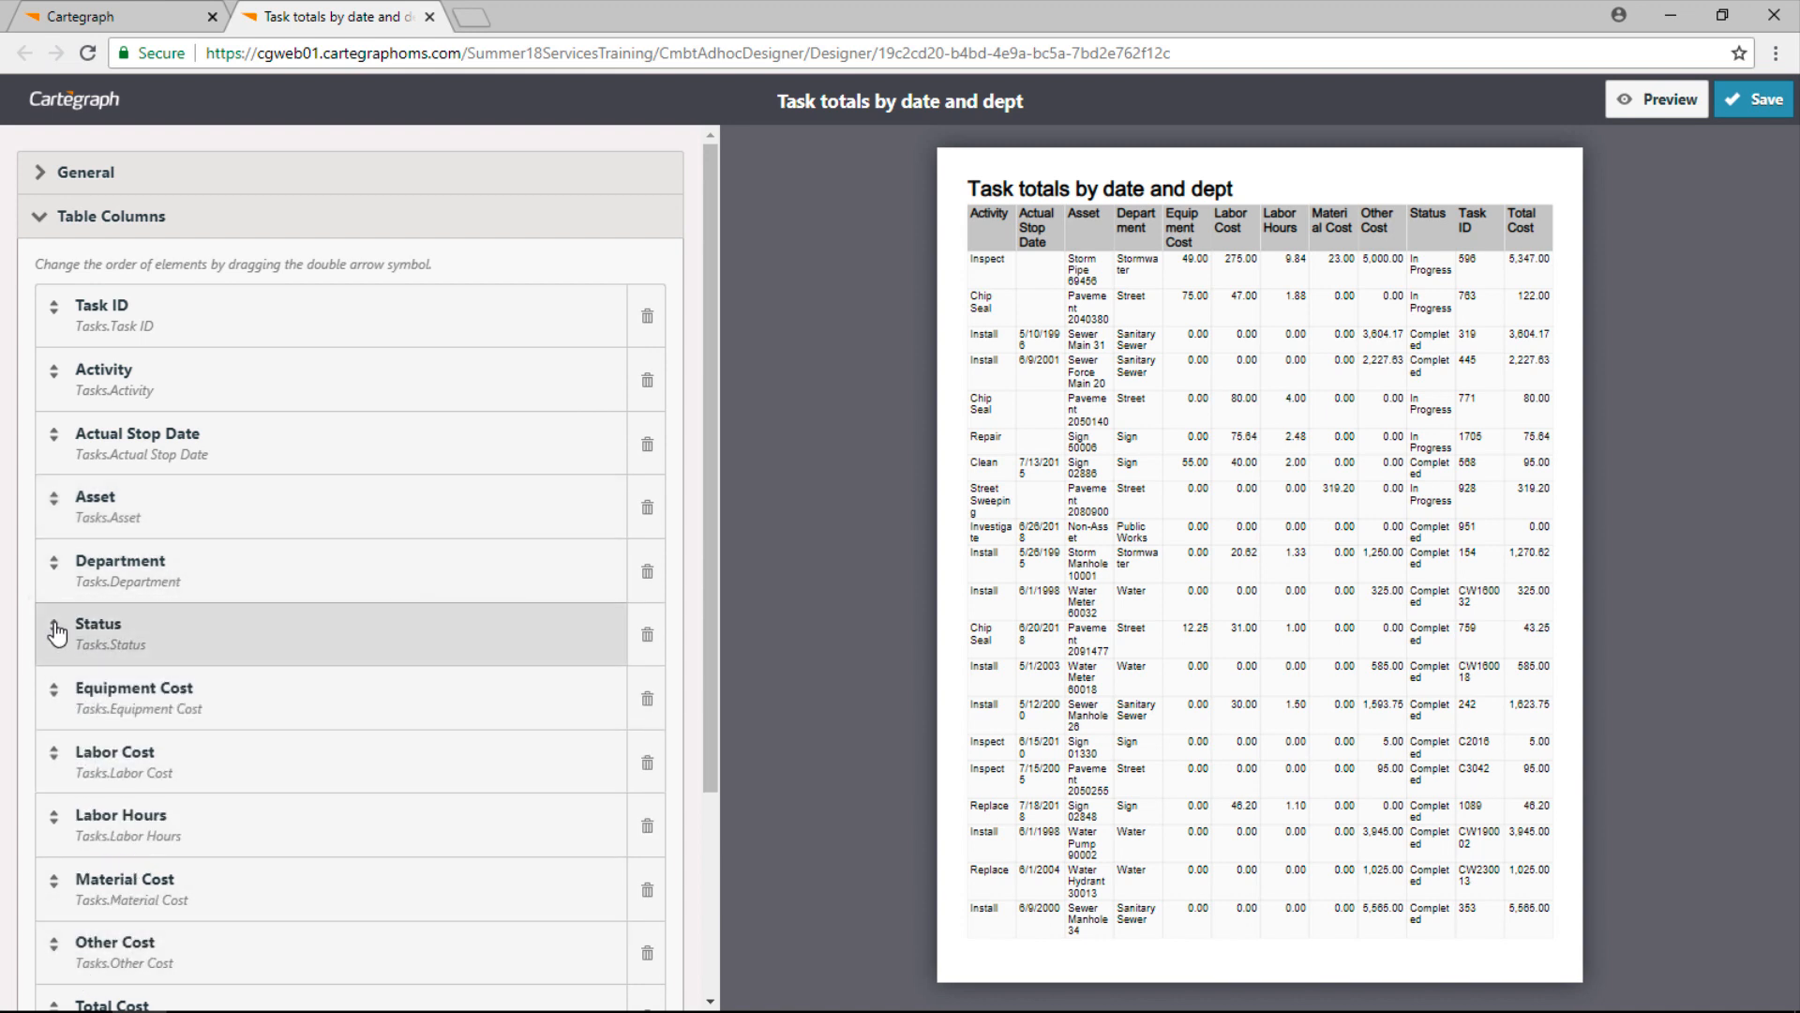
drag(54, 816, 60, 679)
drag(55, 814, 55, 750)
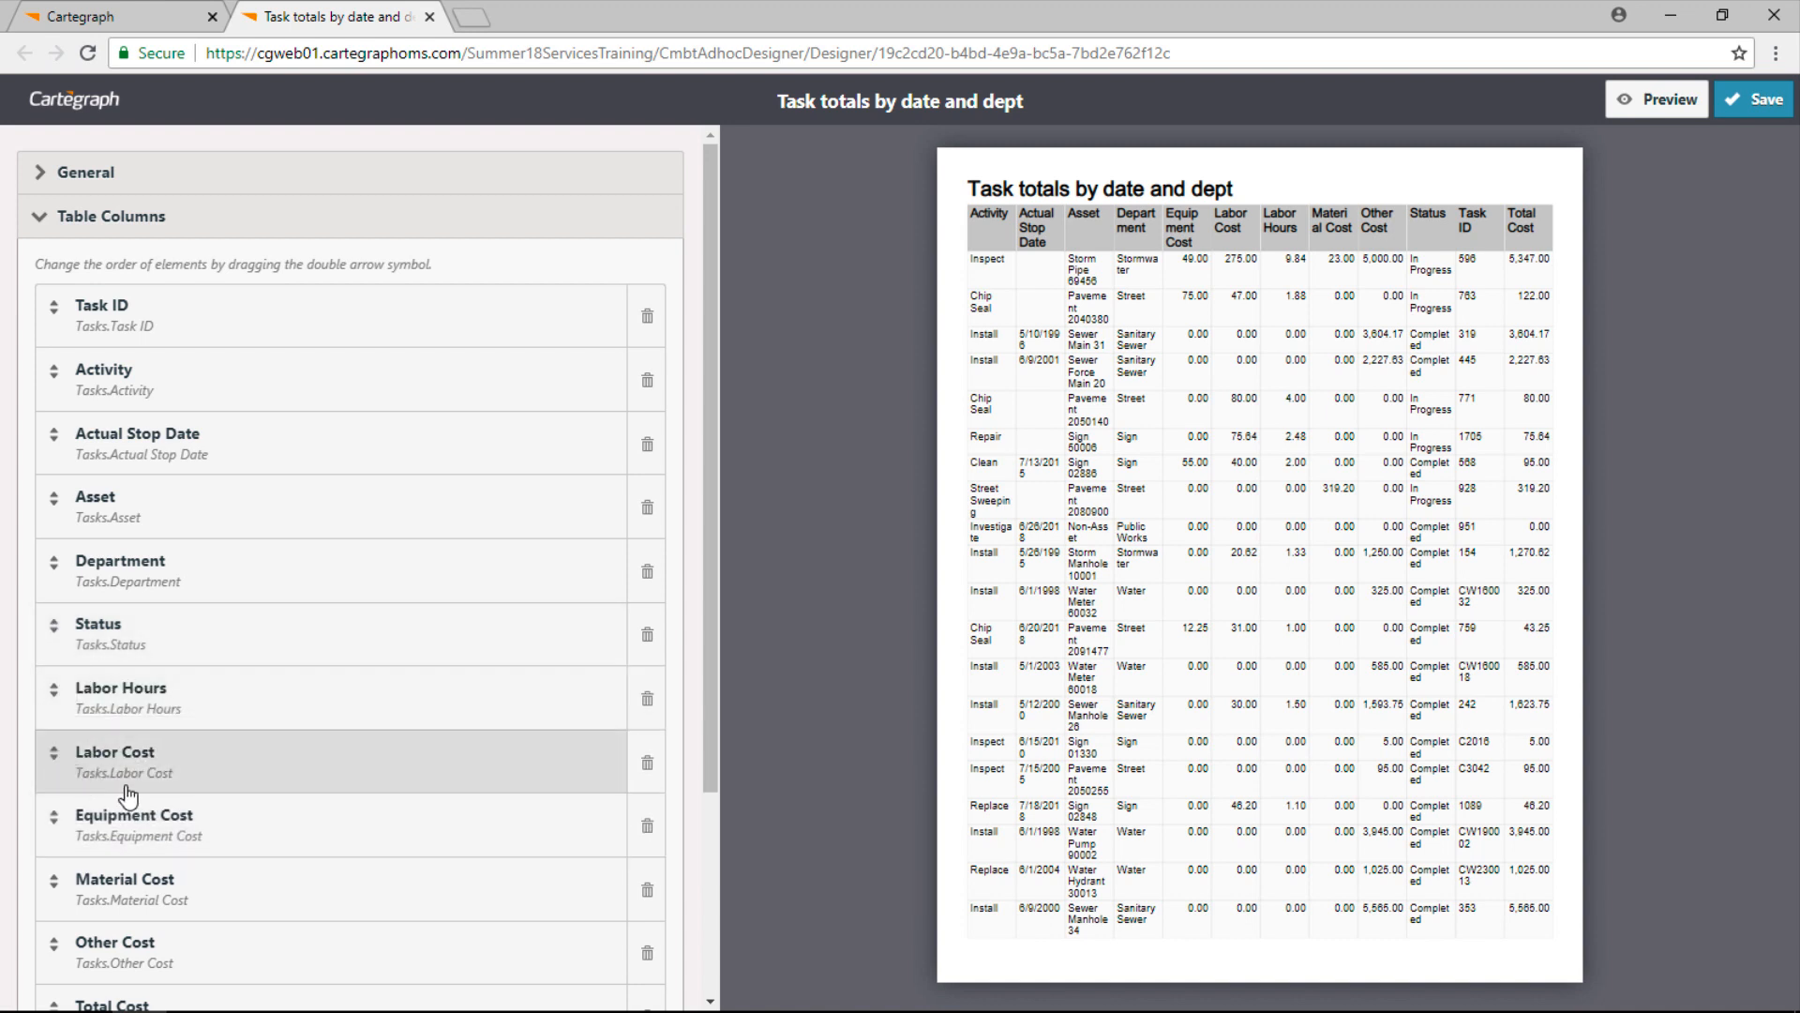
scroll(228, 812, down, 3)
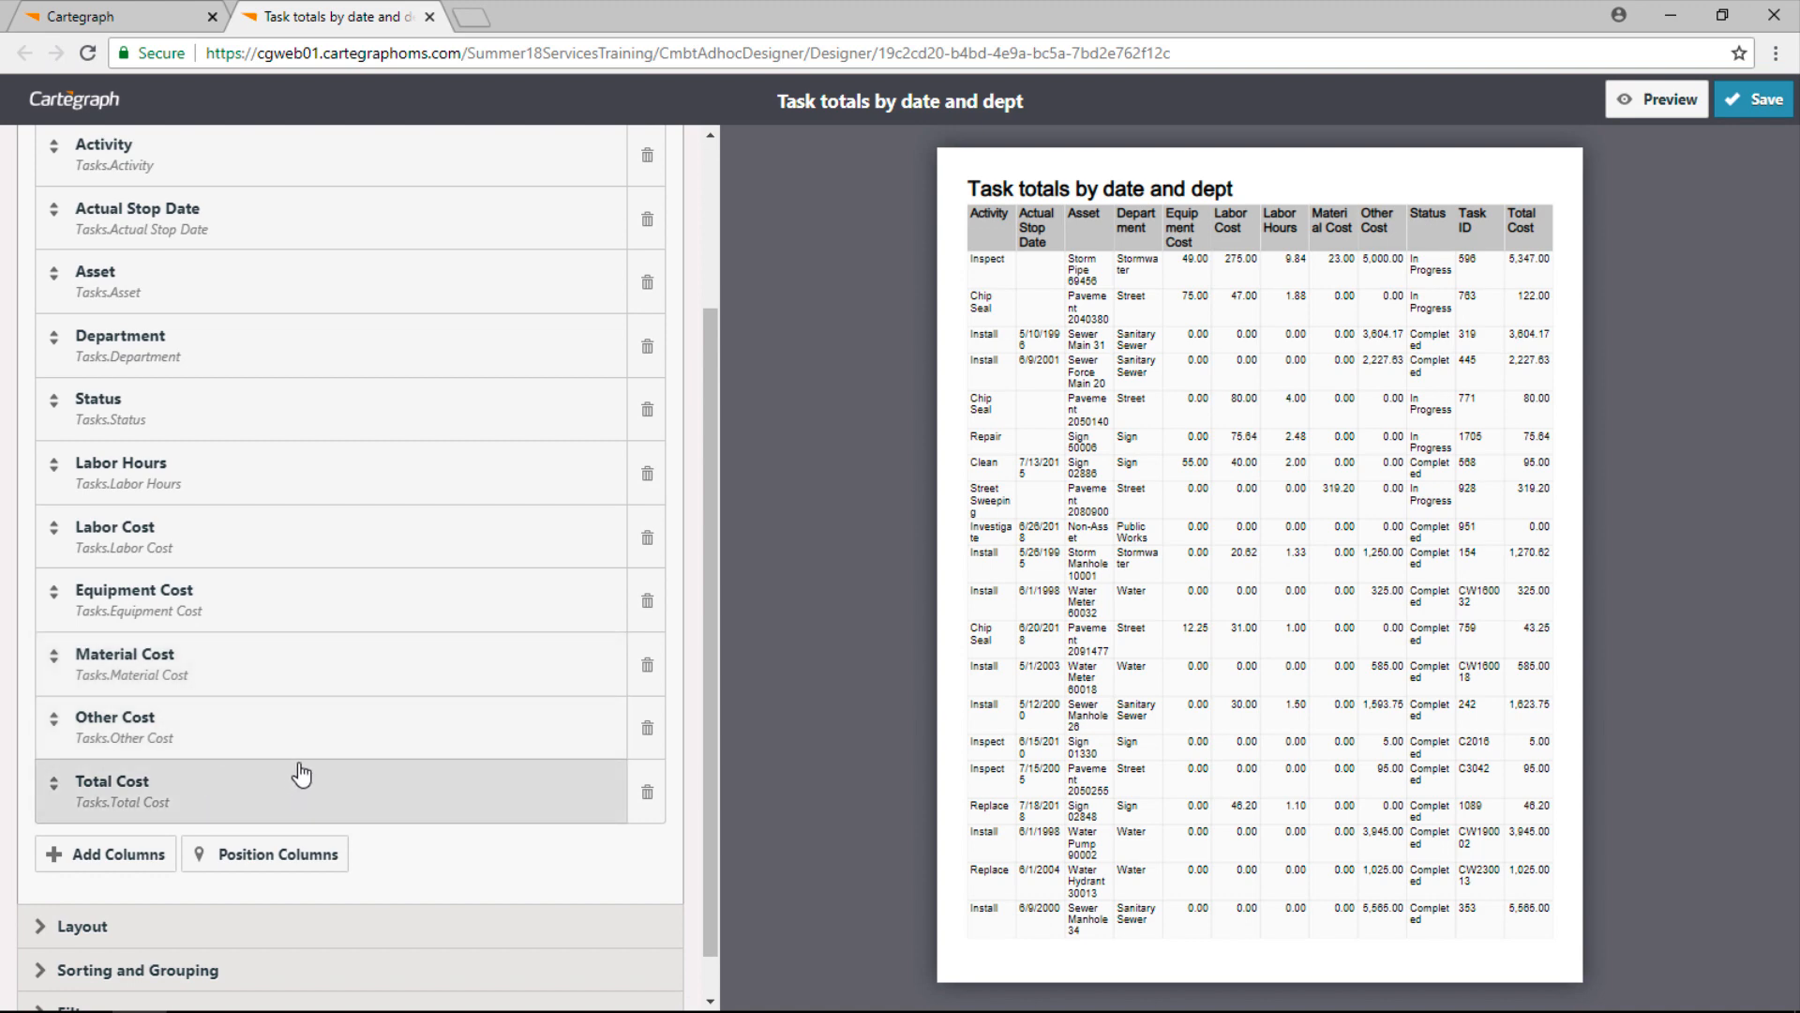
click(1668, 108)
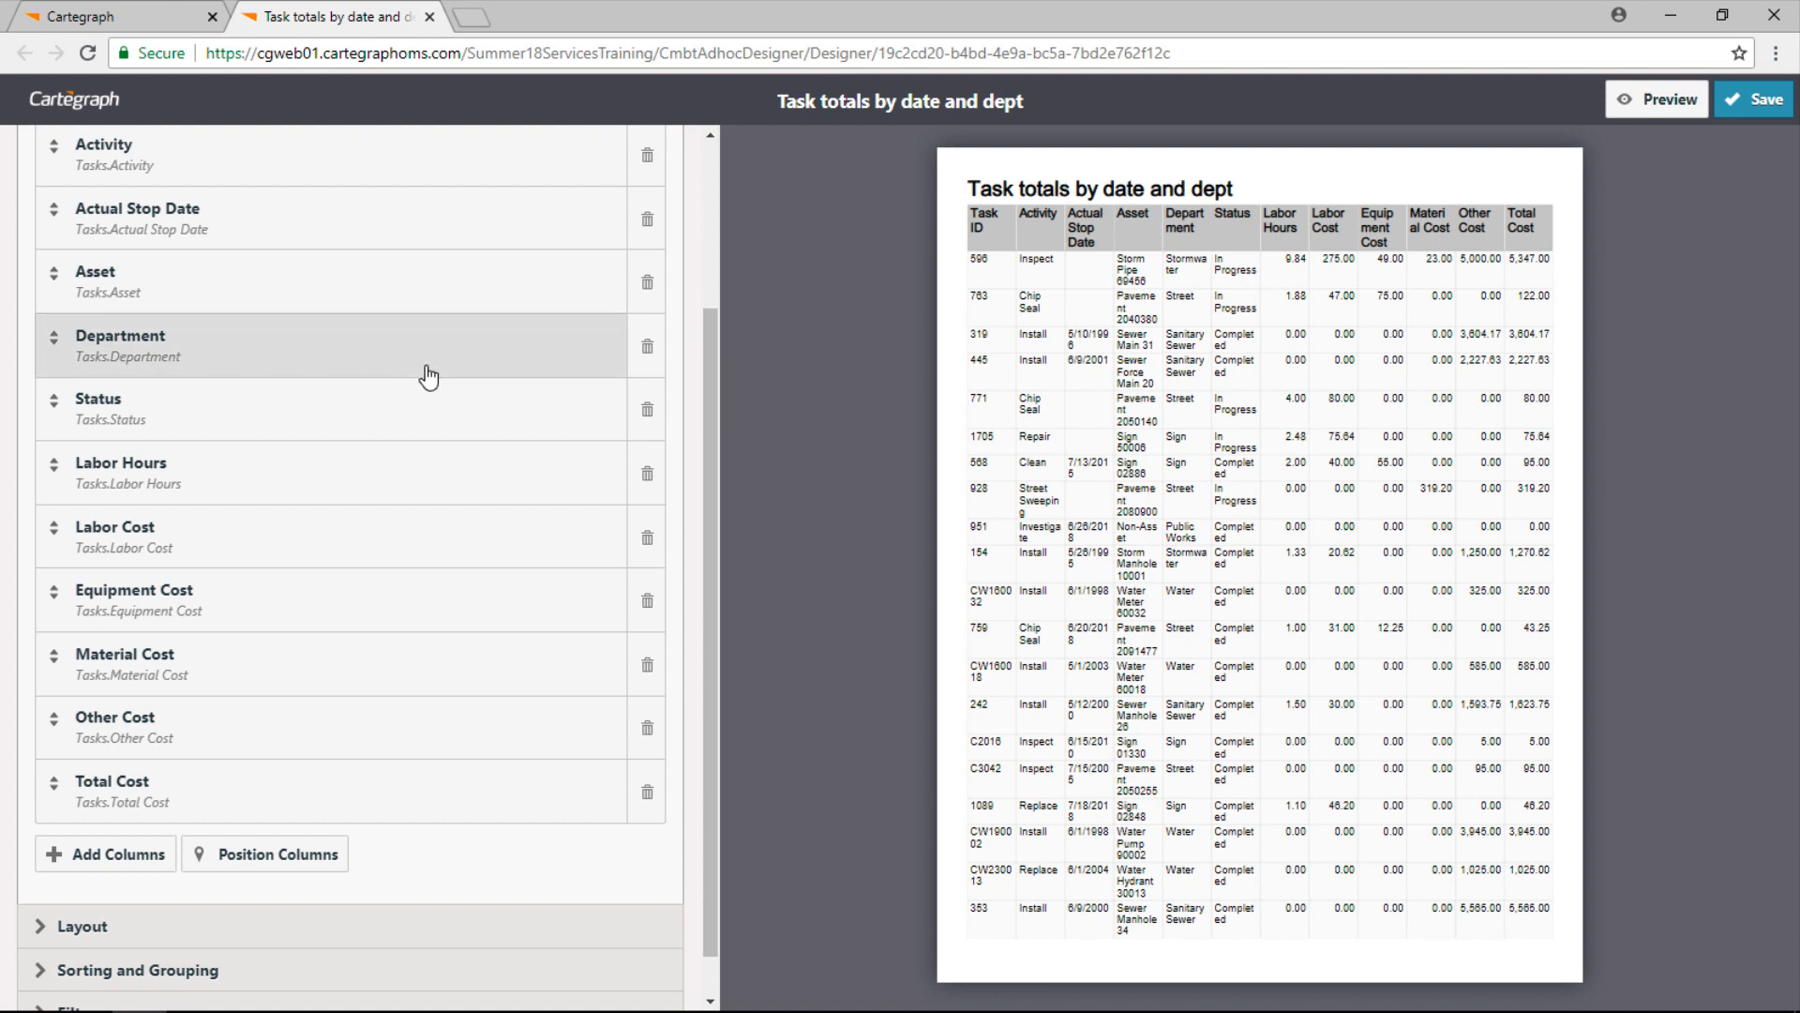
Change the report title to "Task Totals by Date and Department".
scroll(603, 429, up, 3)
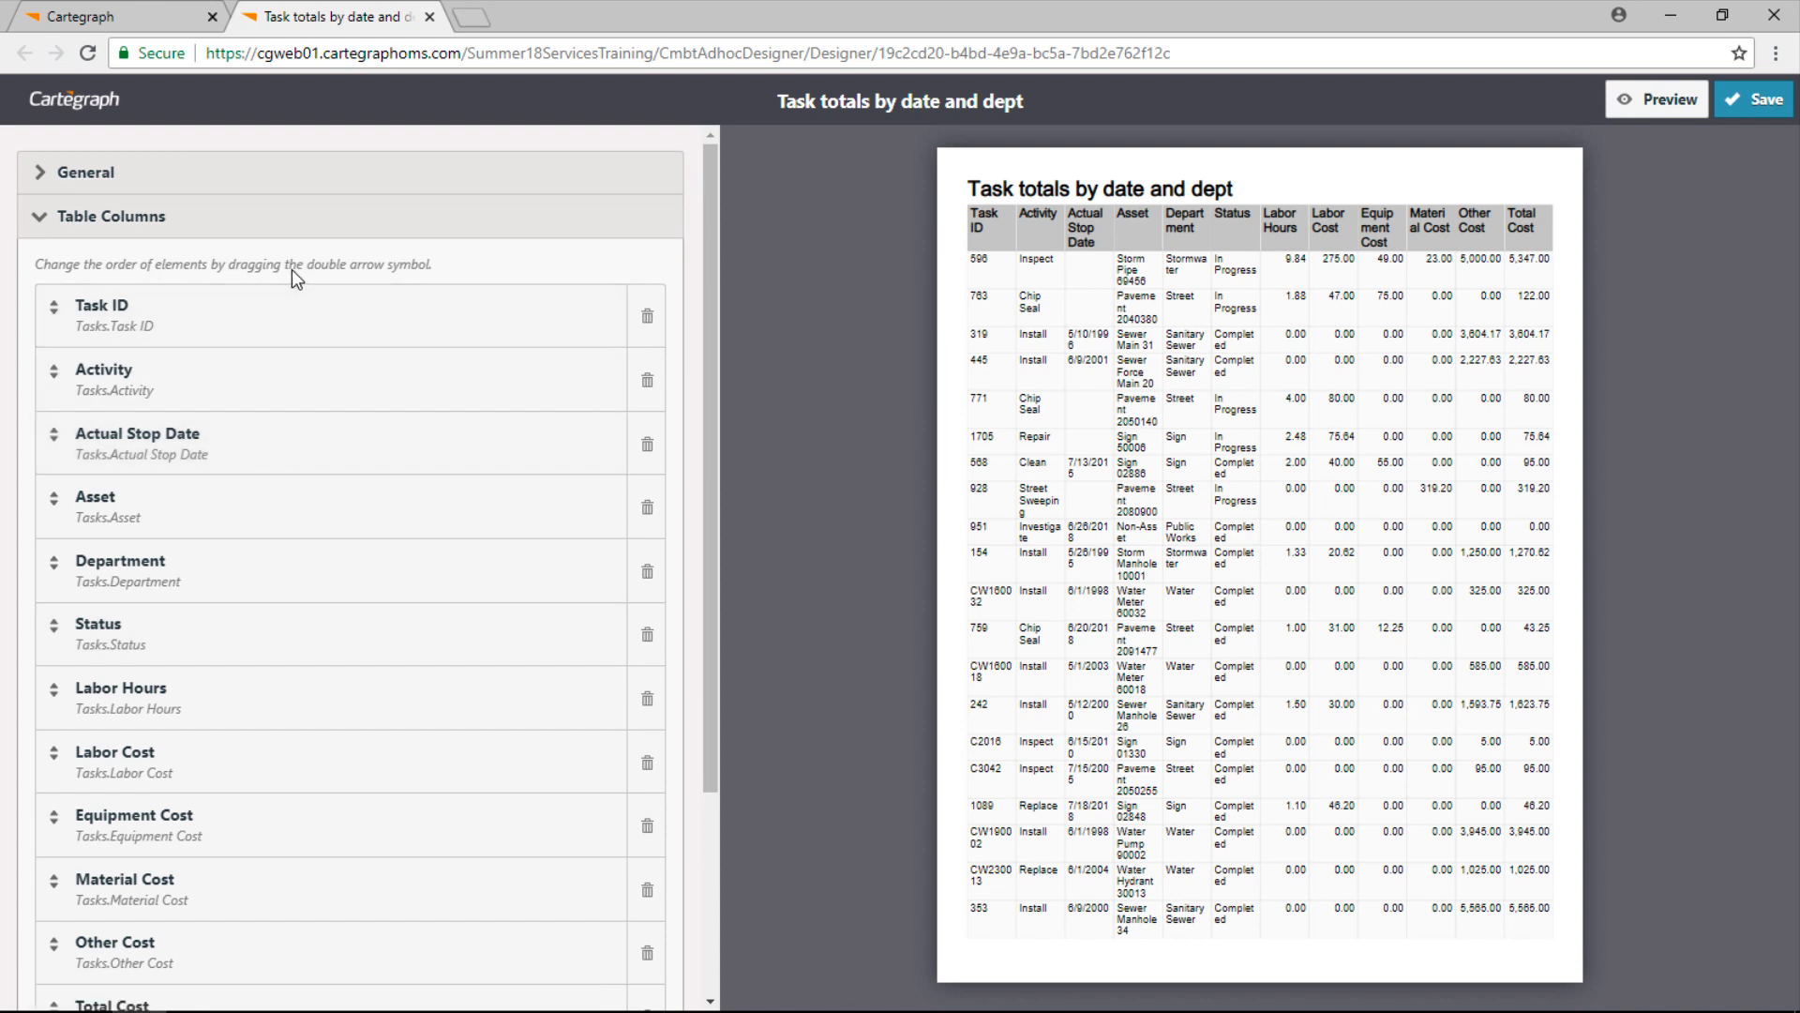
click(90, 174)
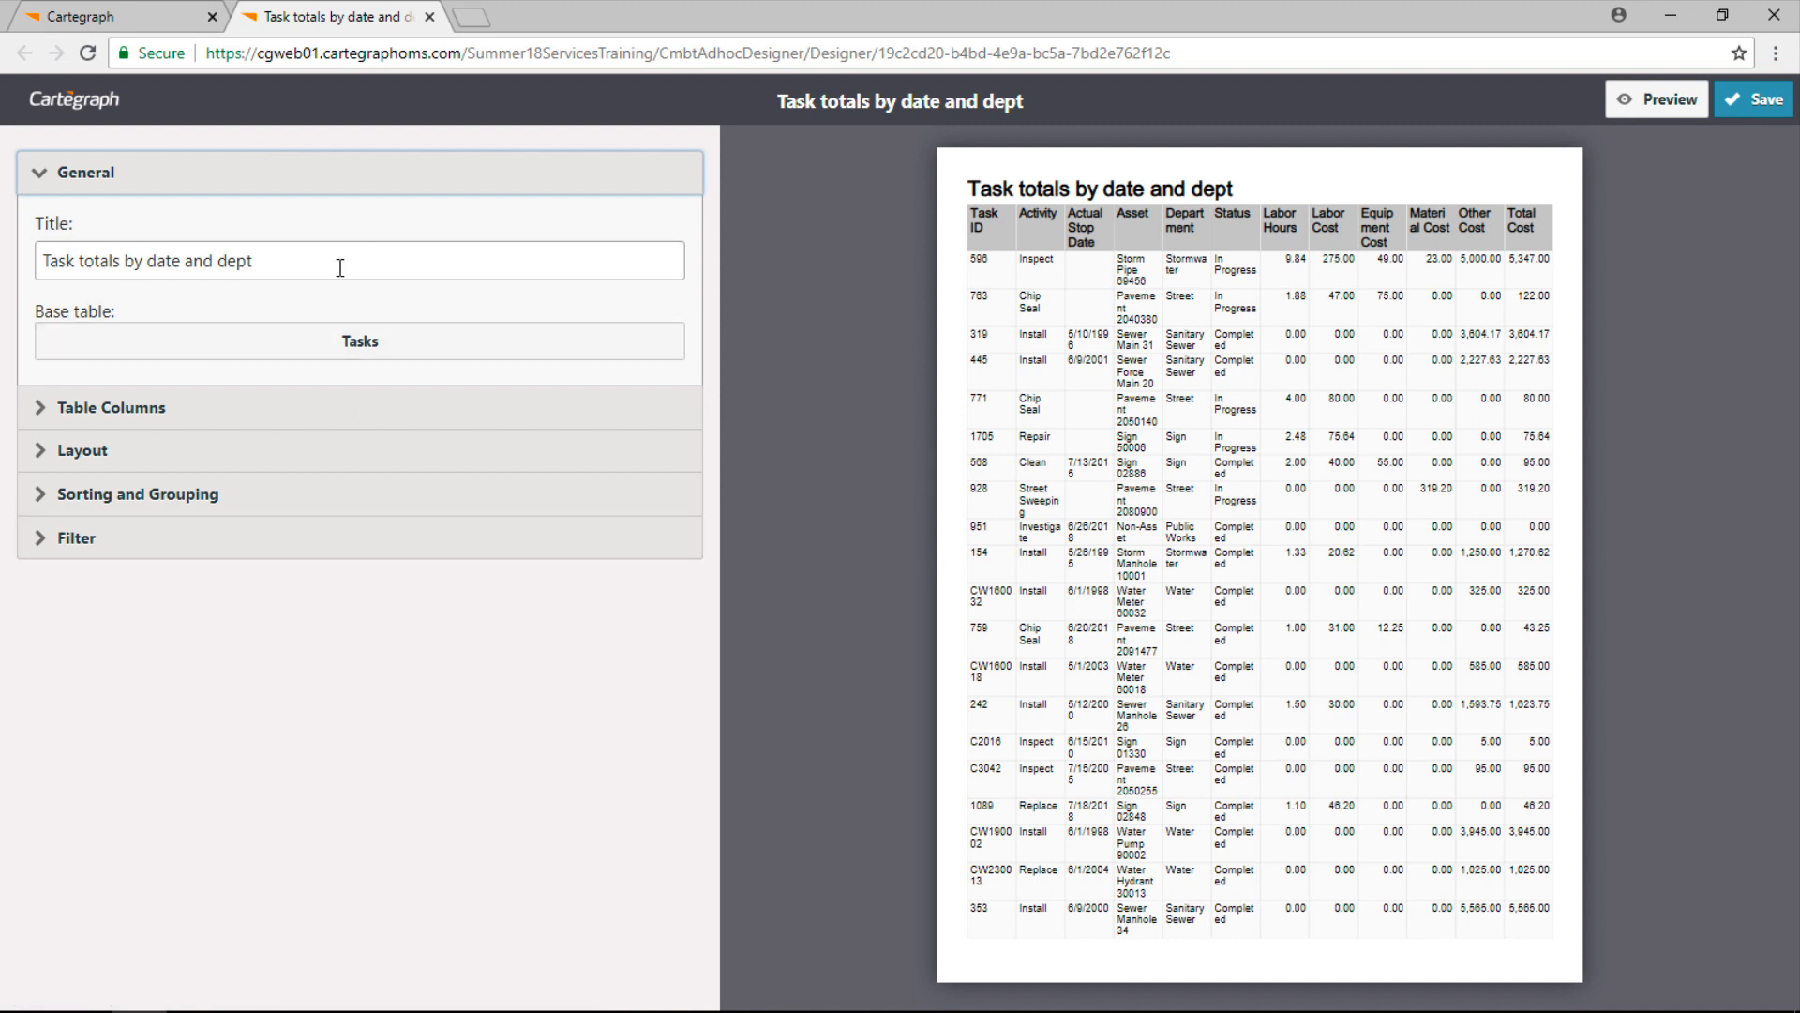
drag(338, 266, 26, 270)
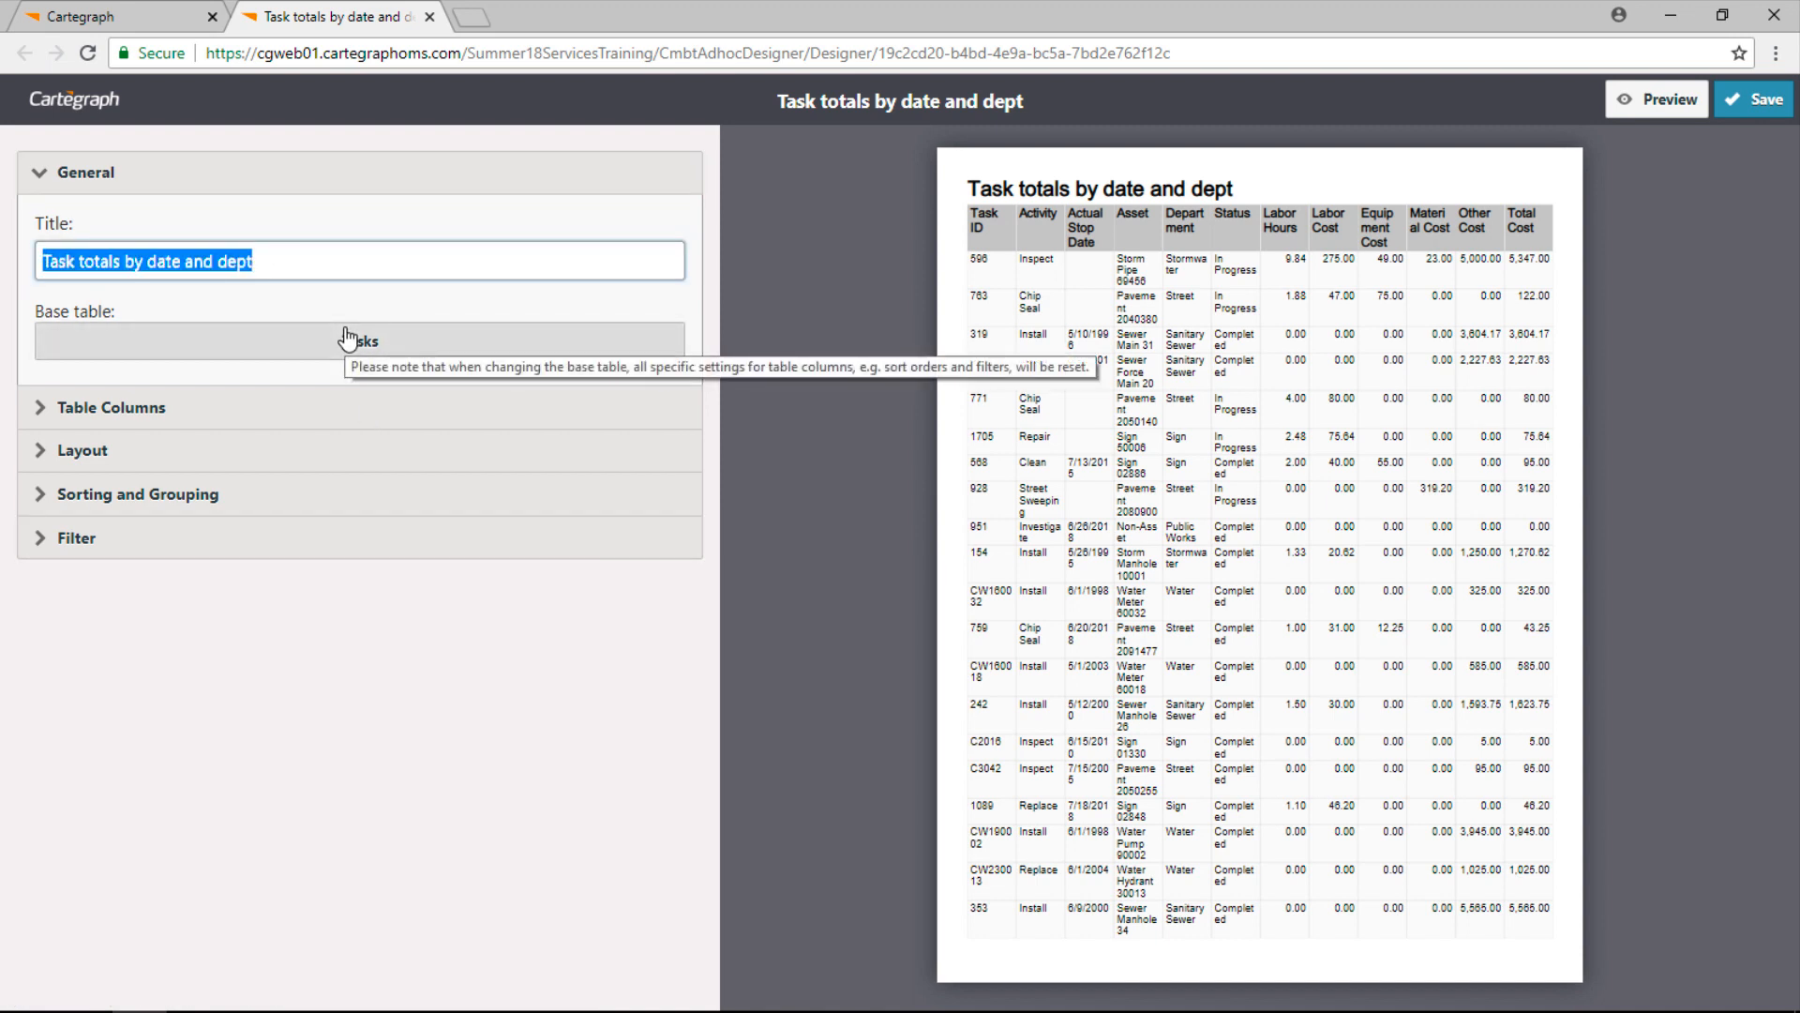
text(Task )
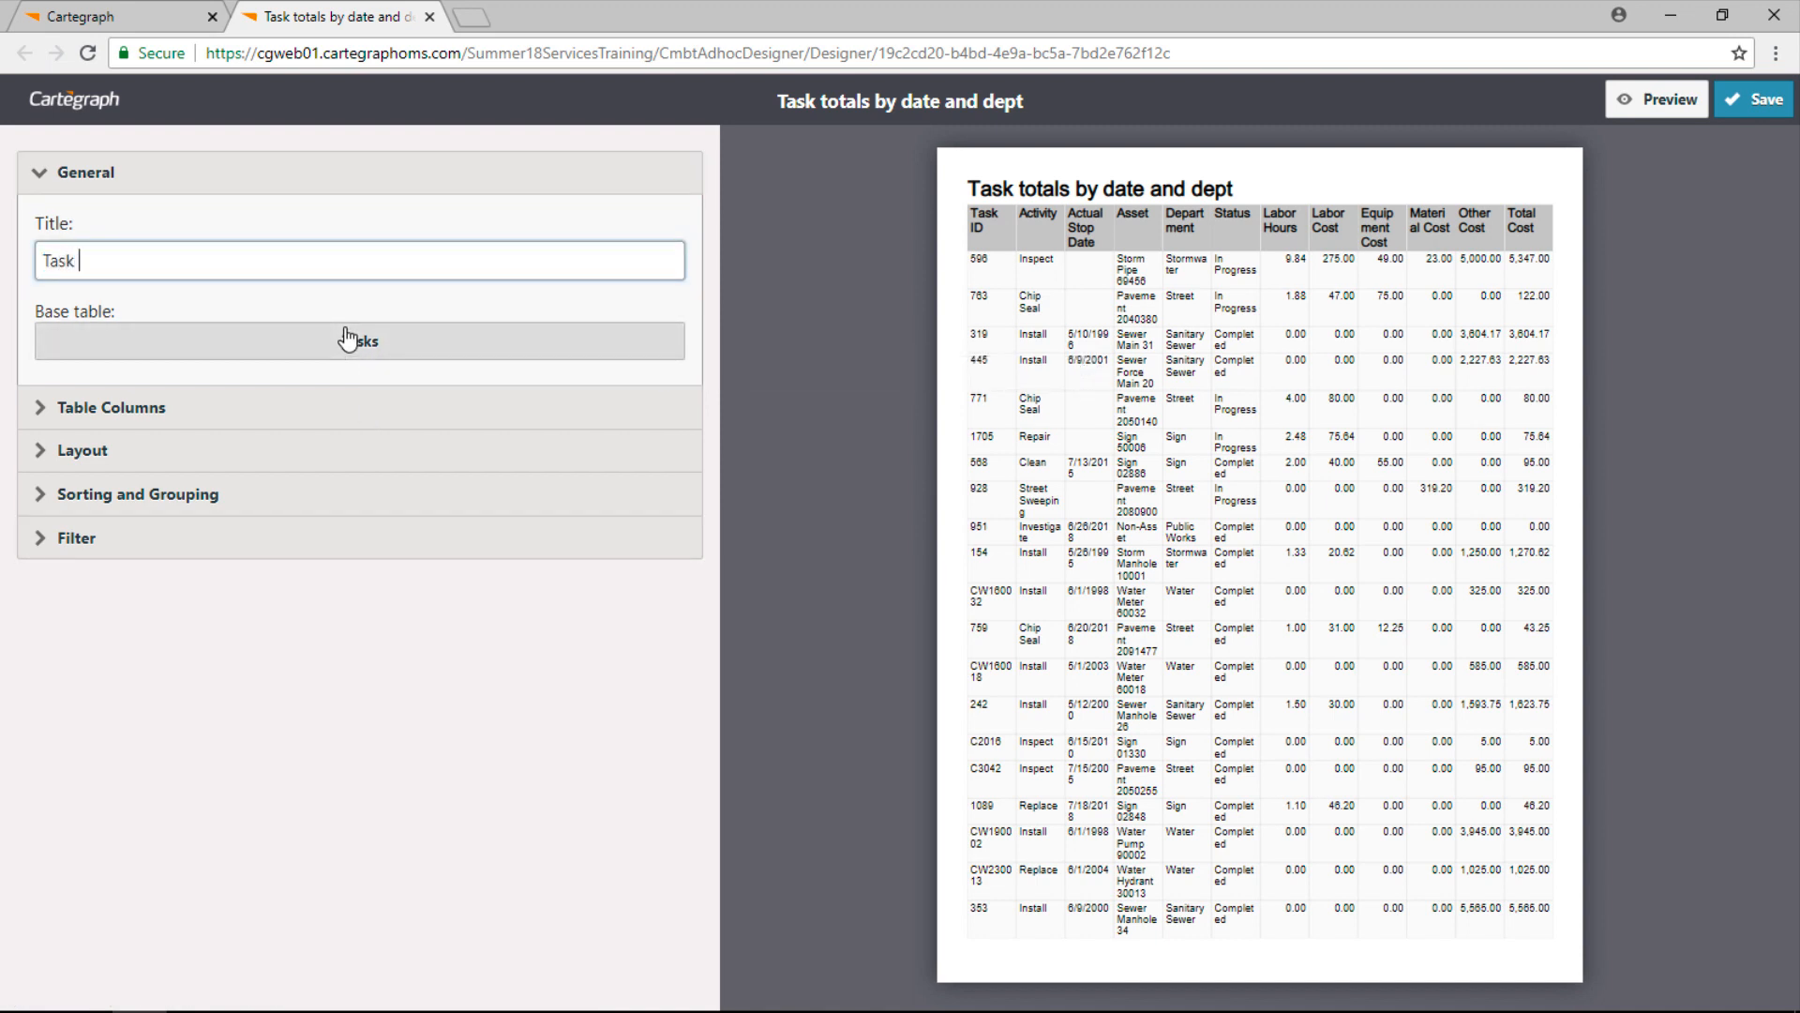
text(Totals by Date and Department)
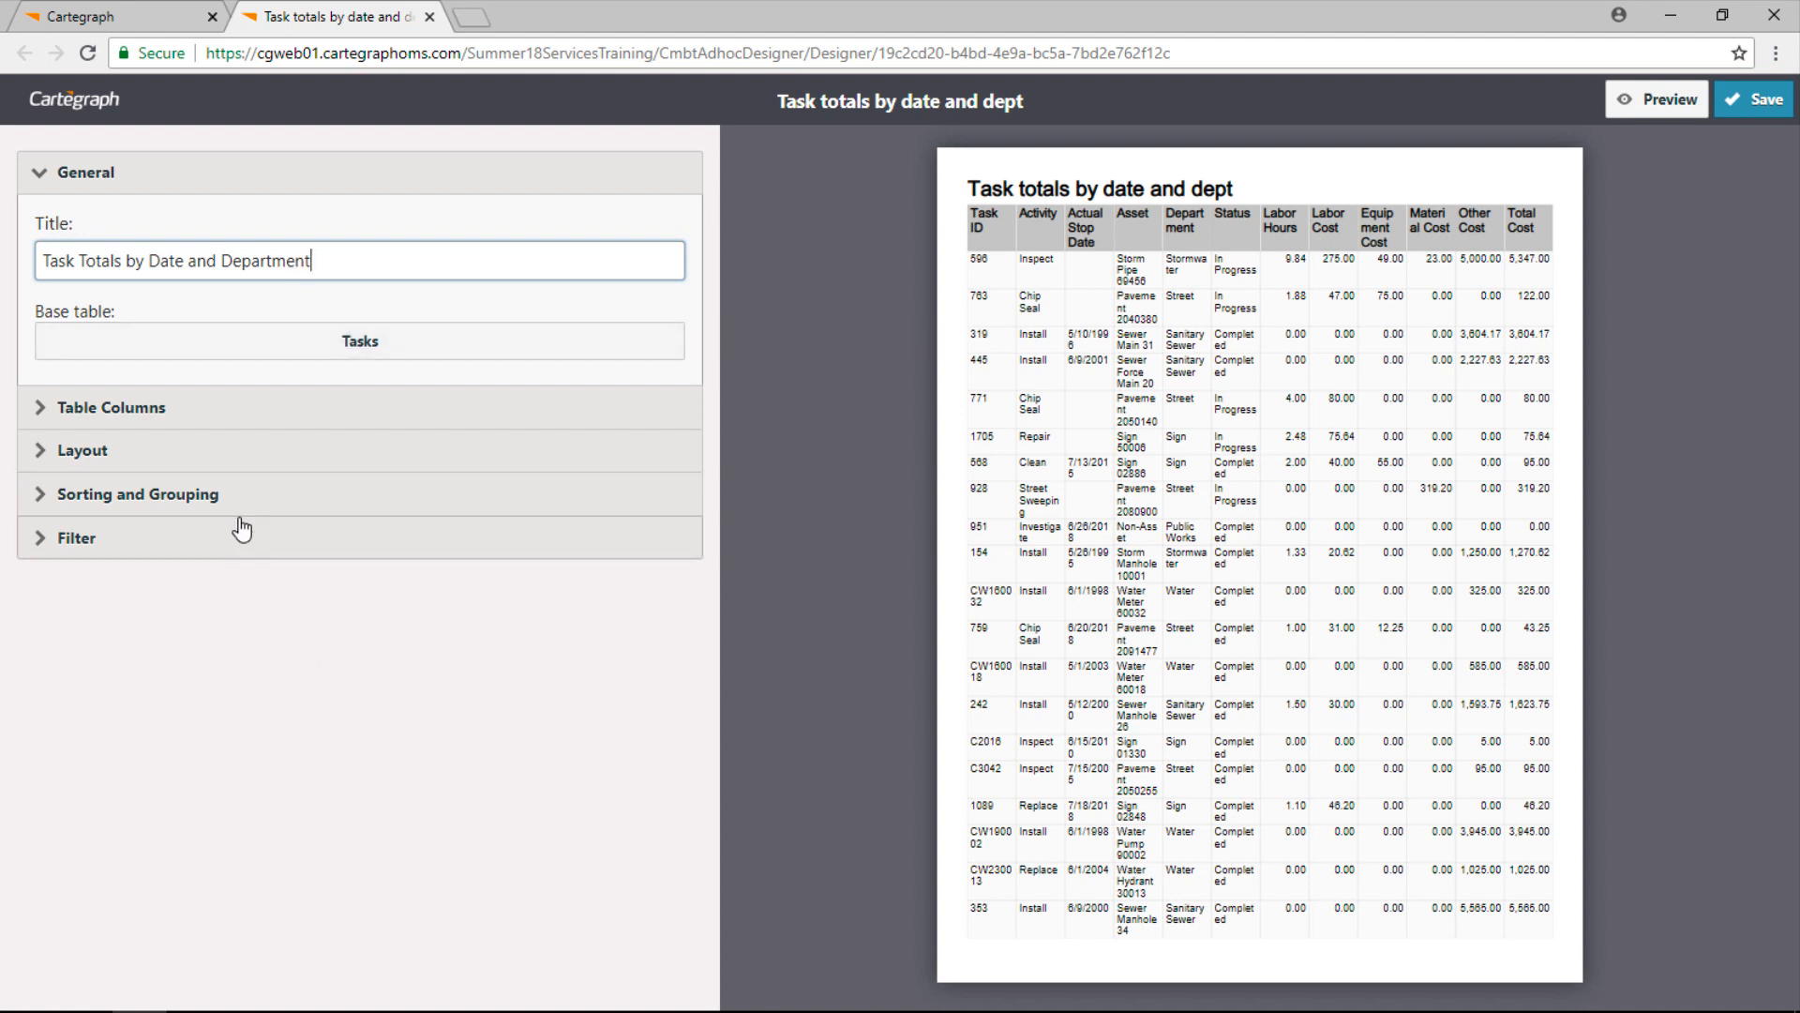
Set the layout to landscape with Bottom centric page numbers in the Page 1 of X format, and refresh the preview.
click(195, 459)
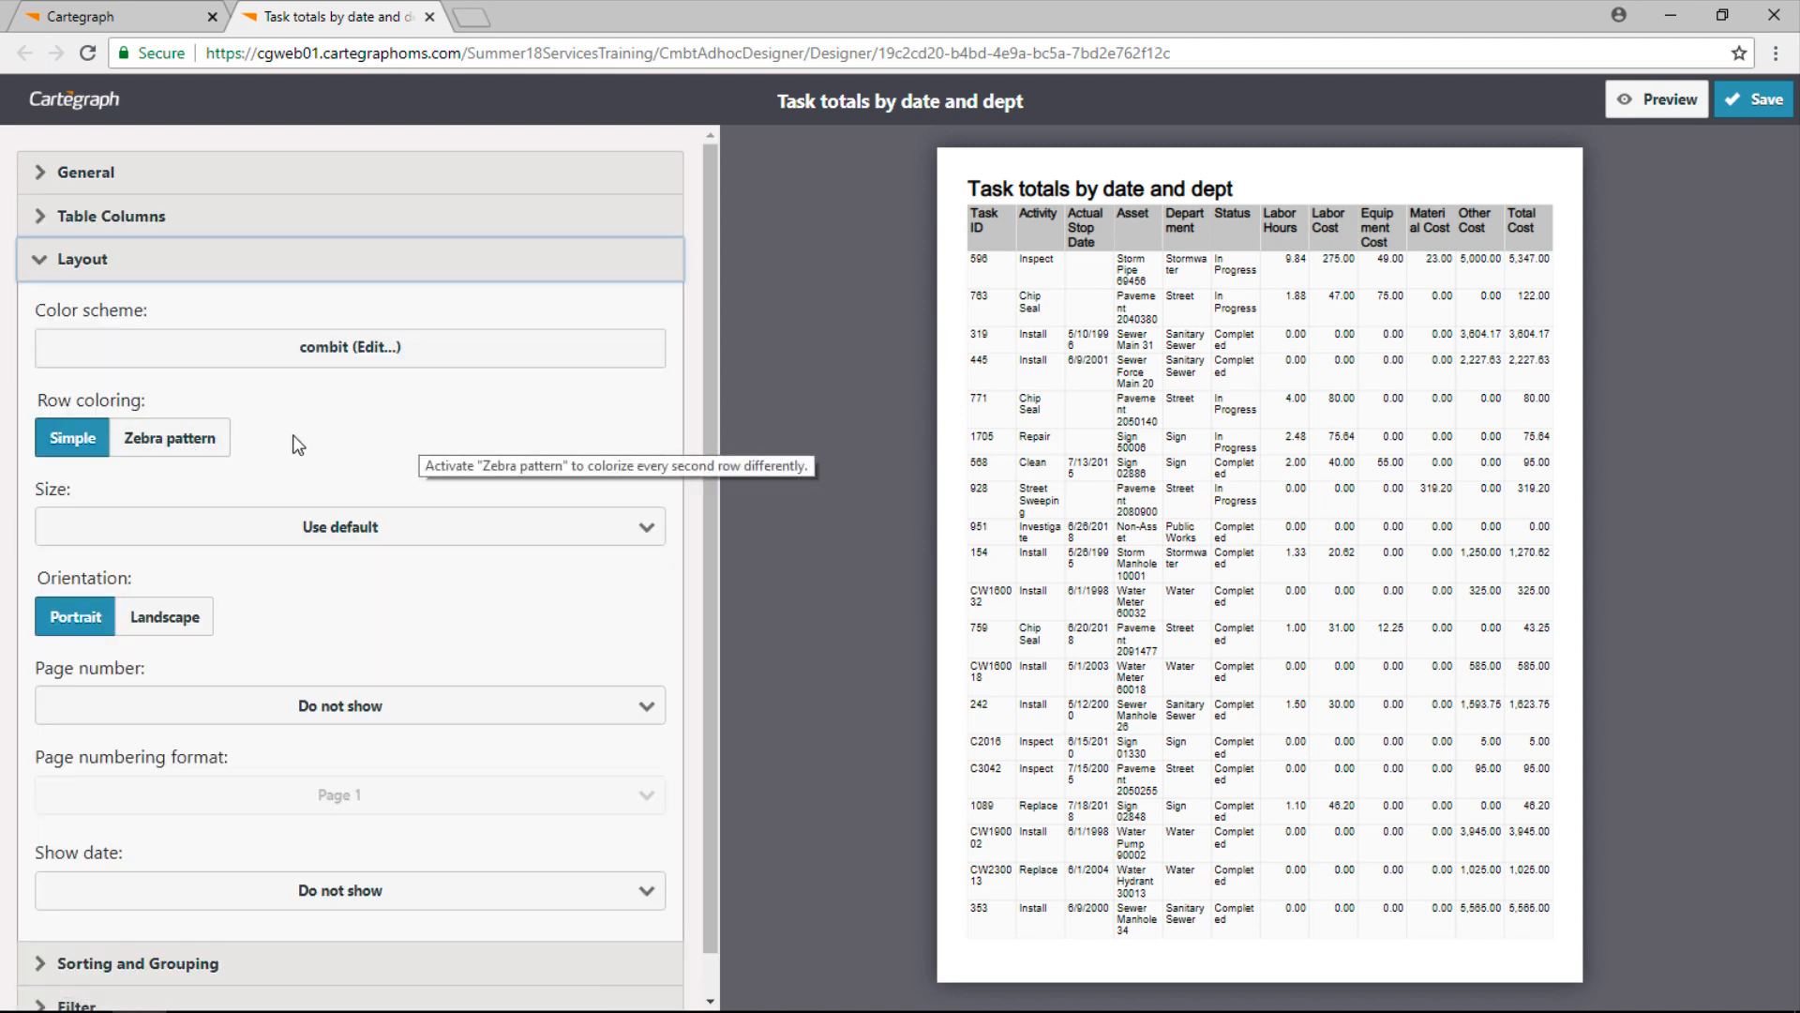
click(192, 621)
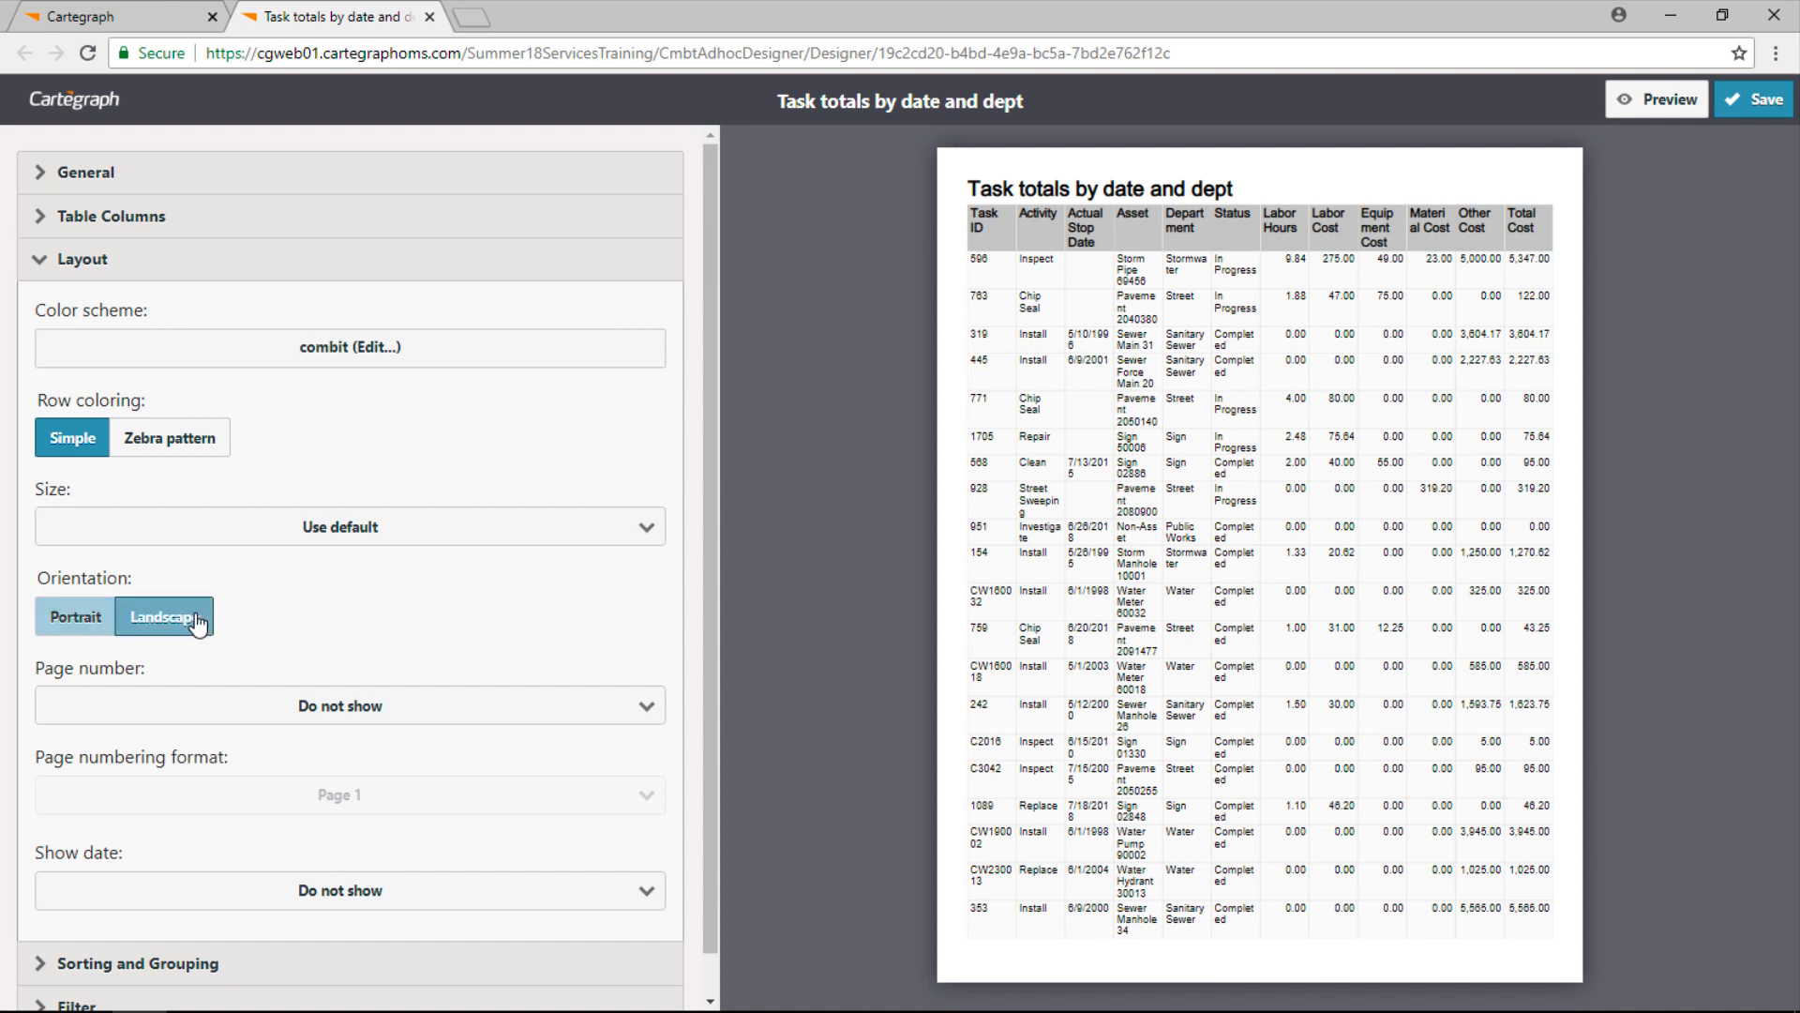
scroll(439, 600, down, 1)
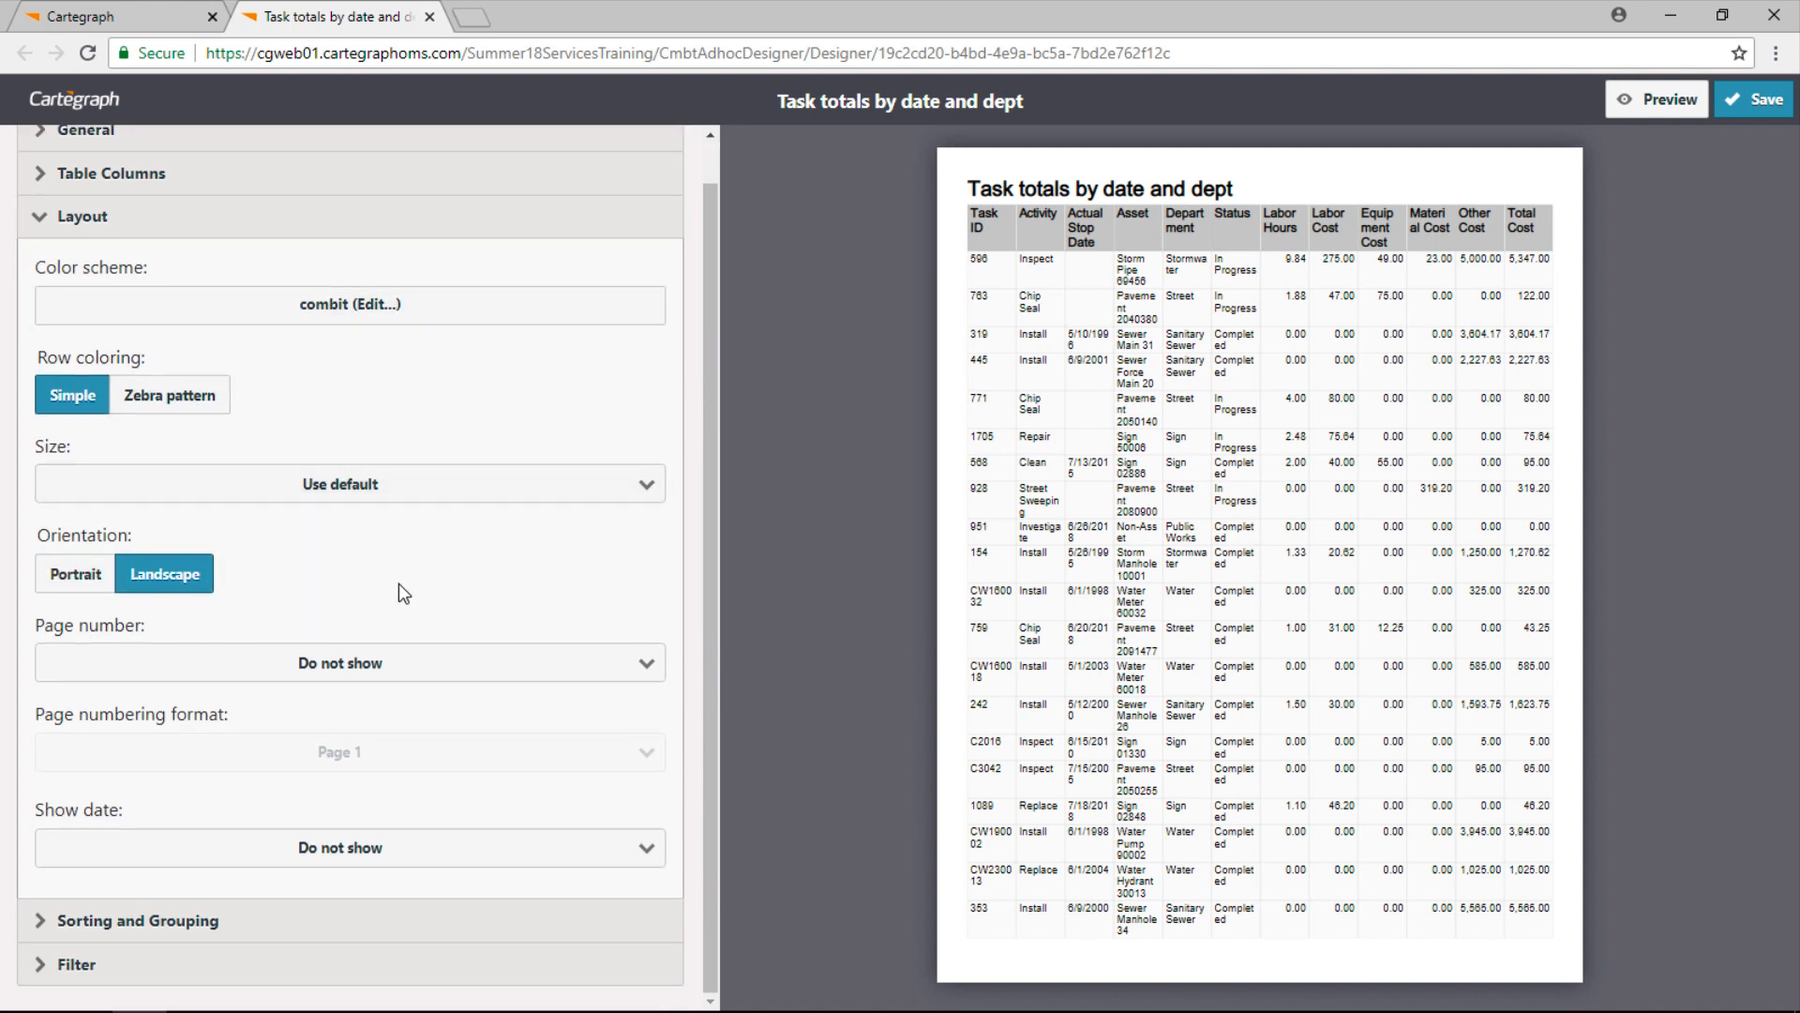
click(373, 677)
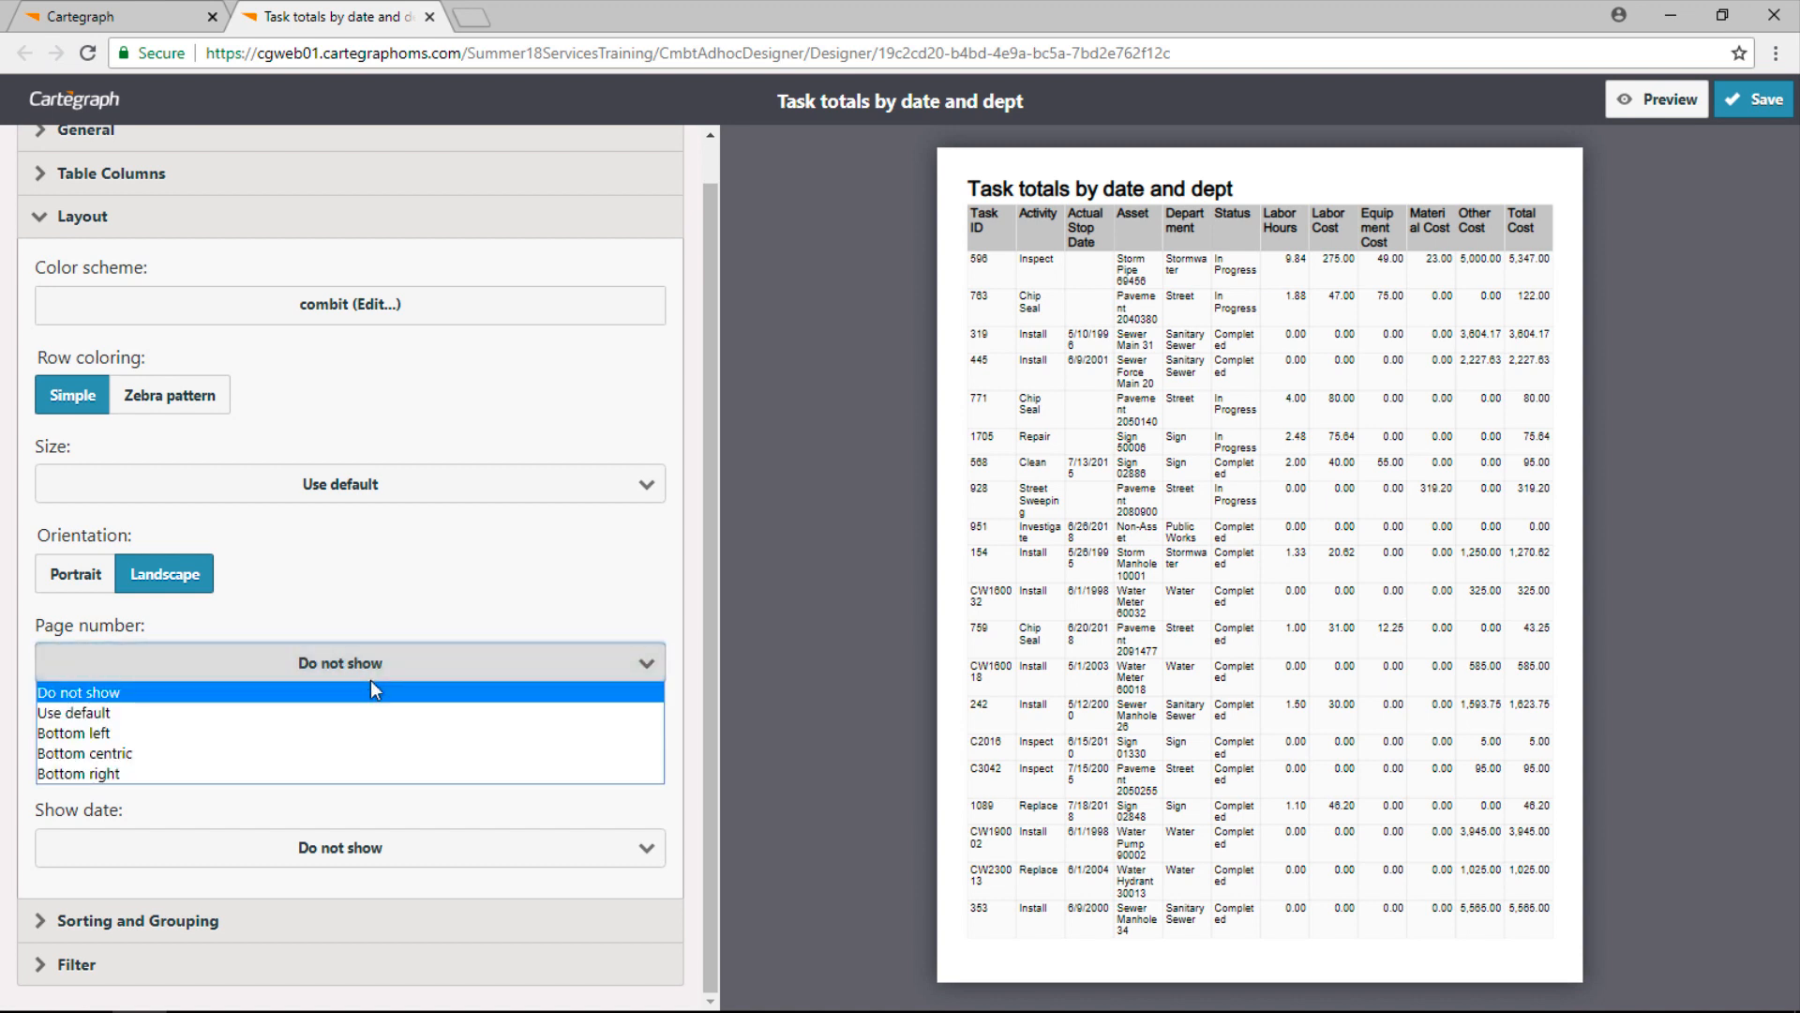
click(285, 753)
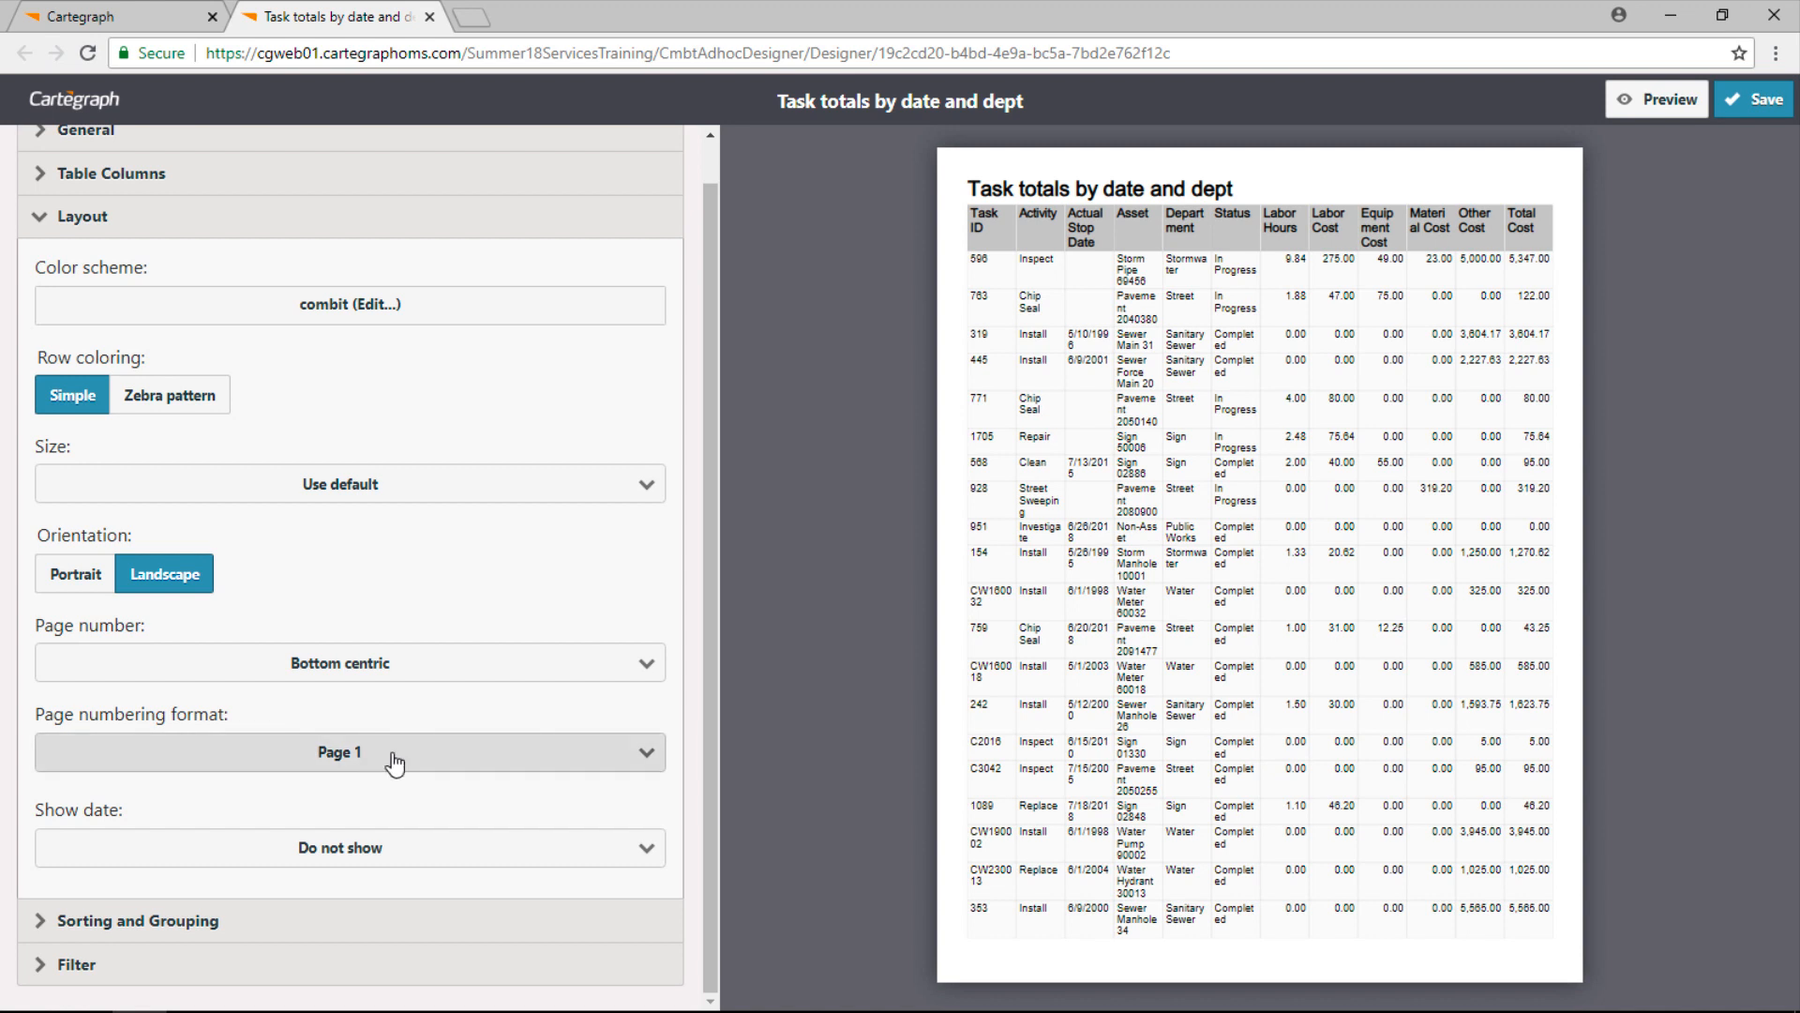
click(392, 758)
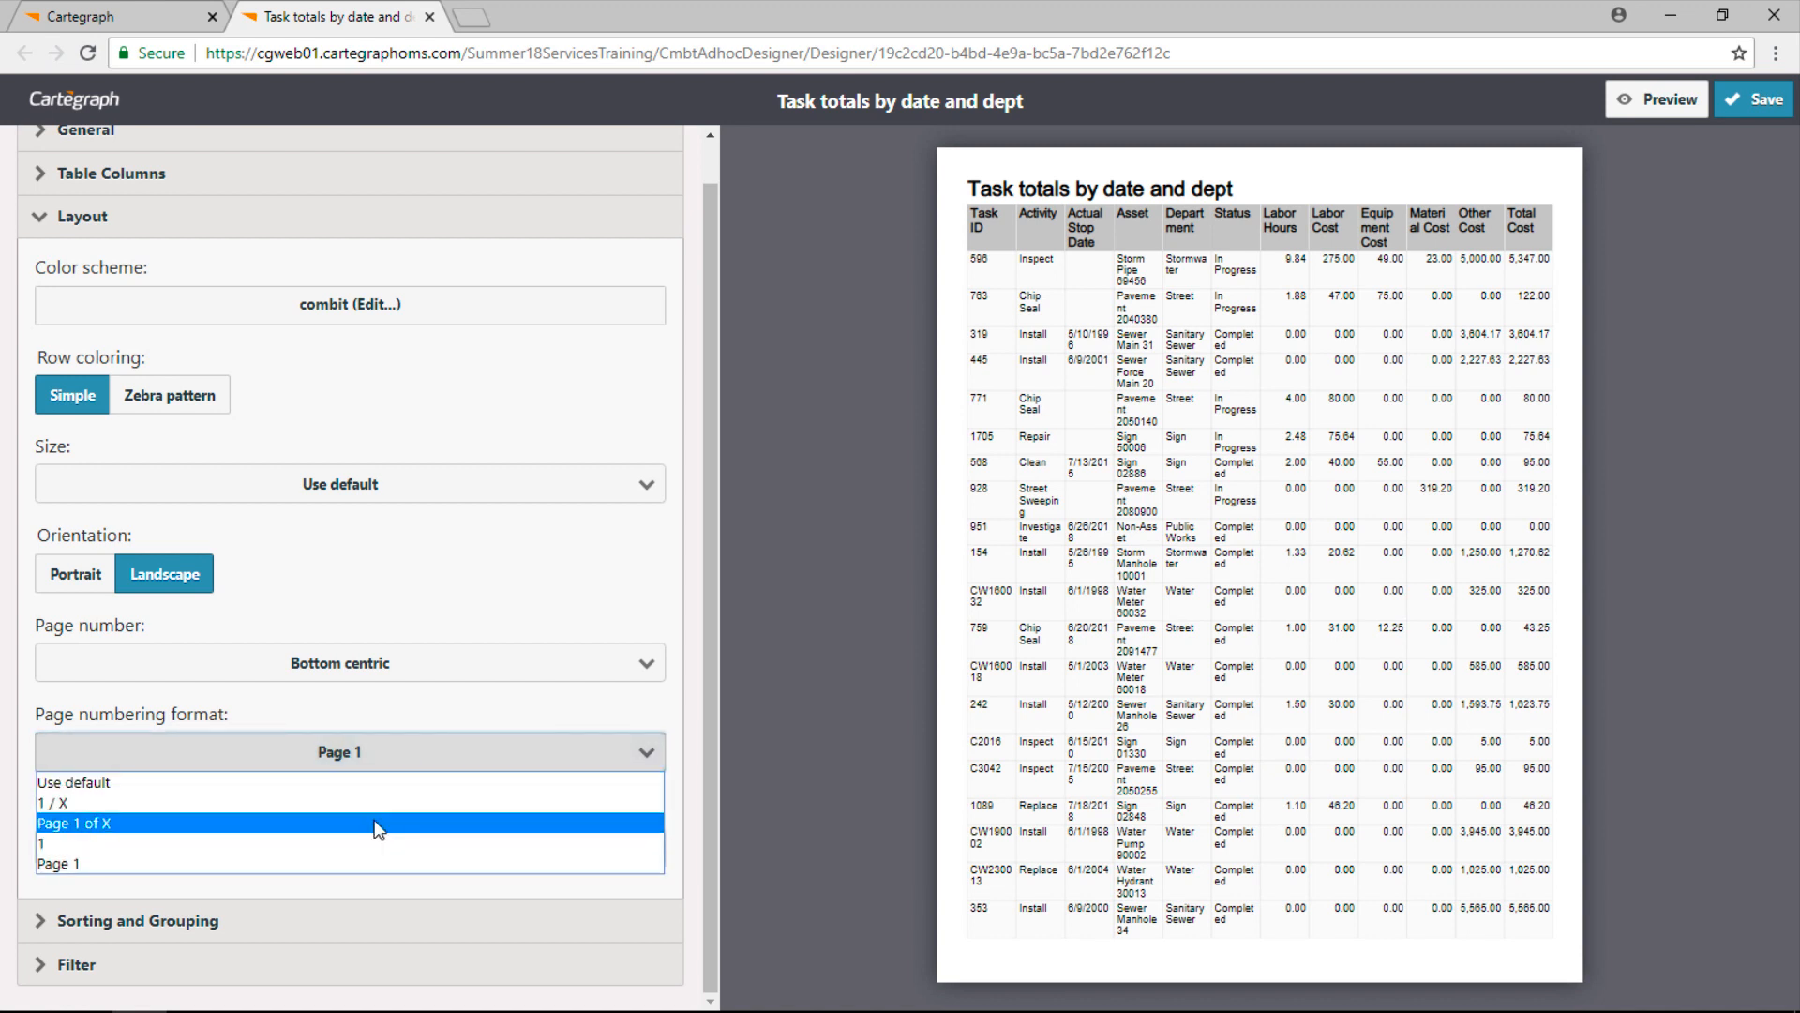
click(108, 822)
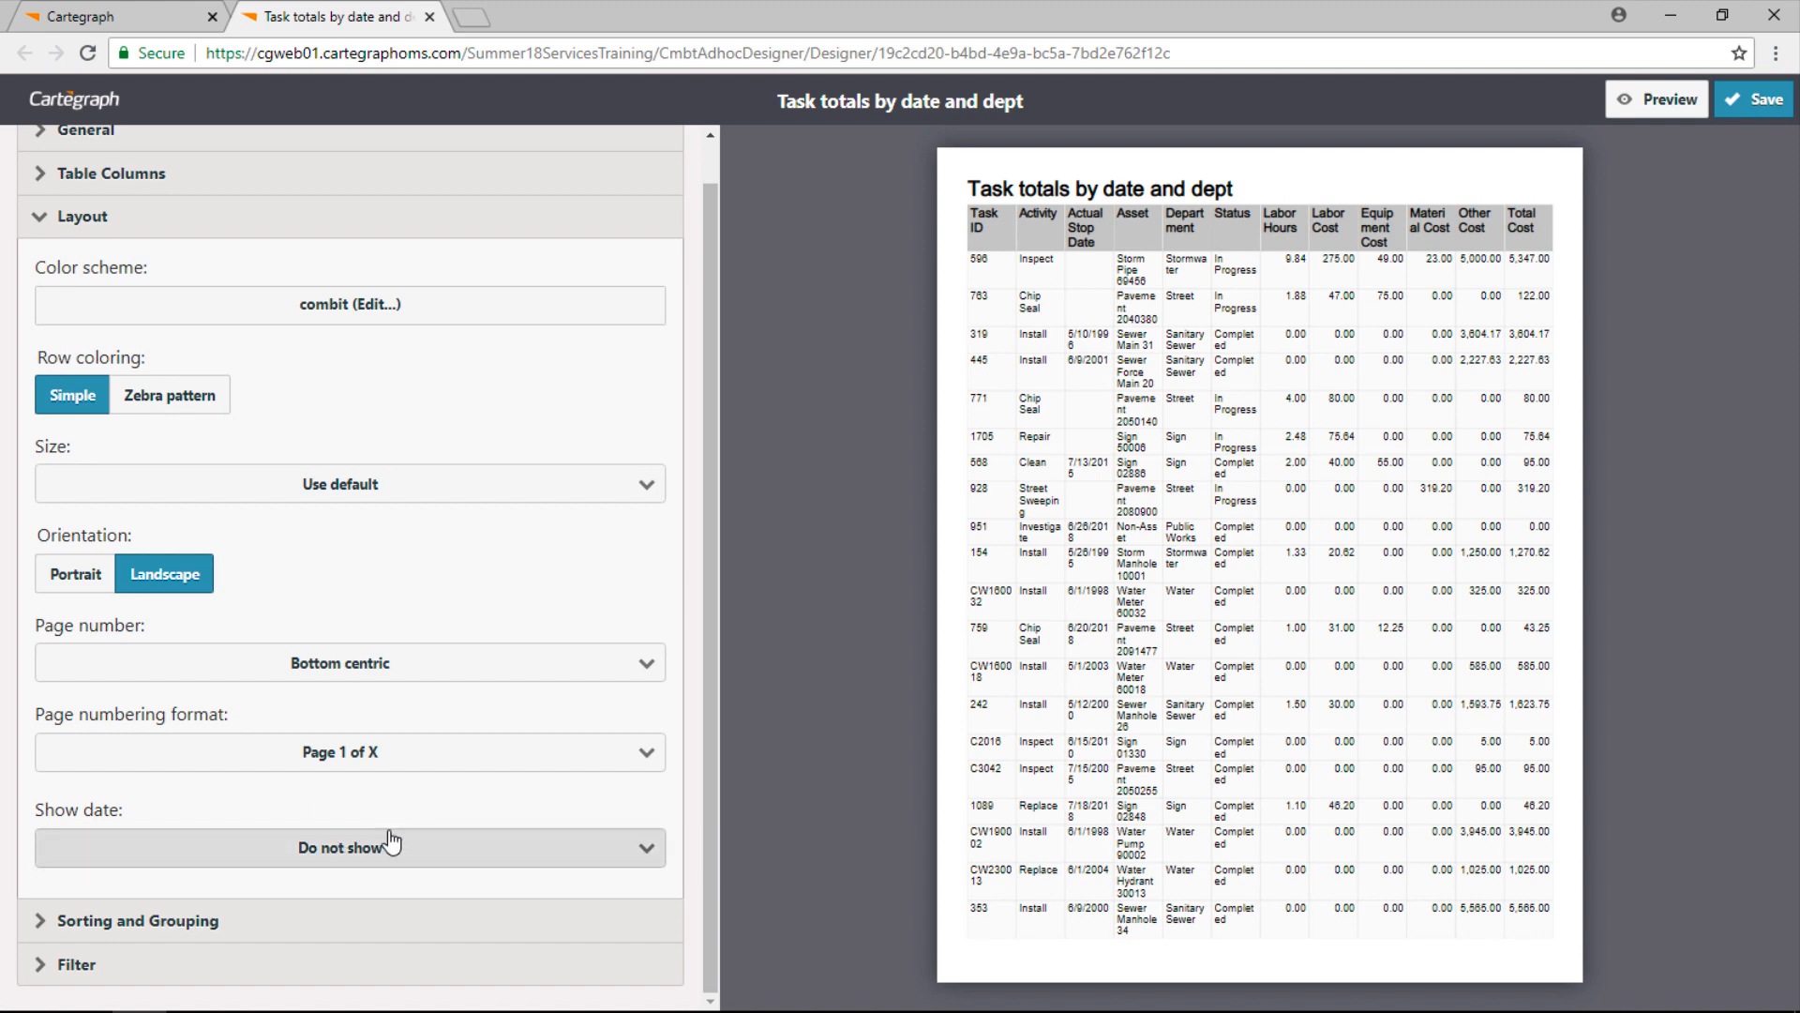
click(1661, 111)
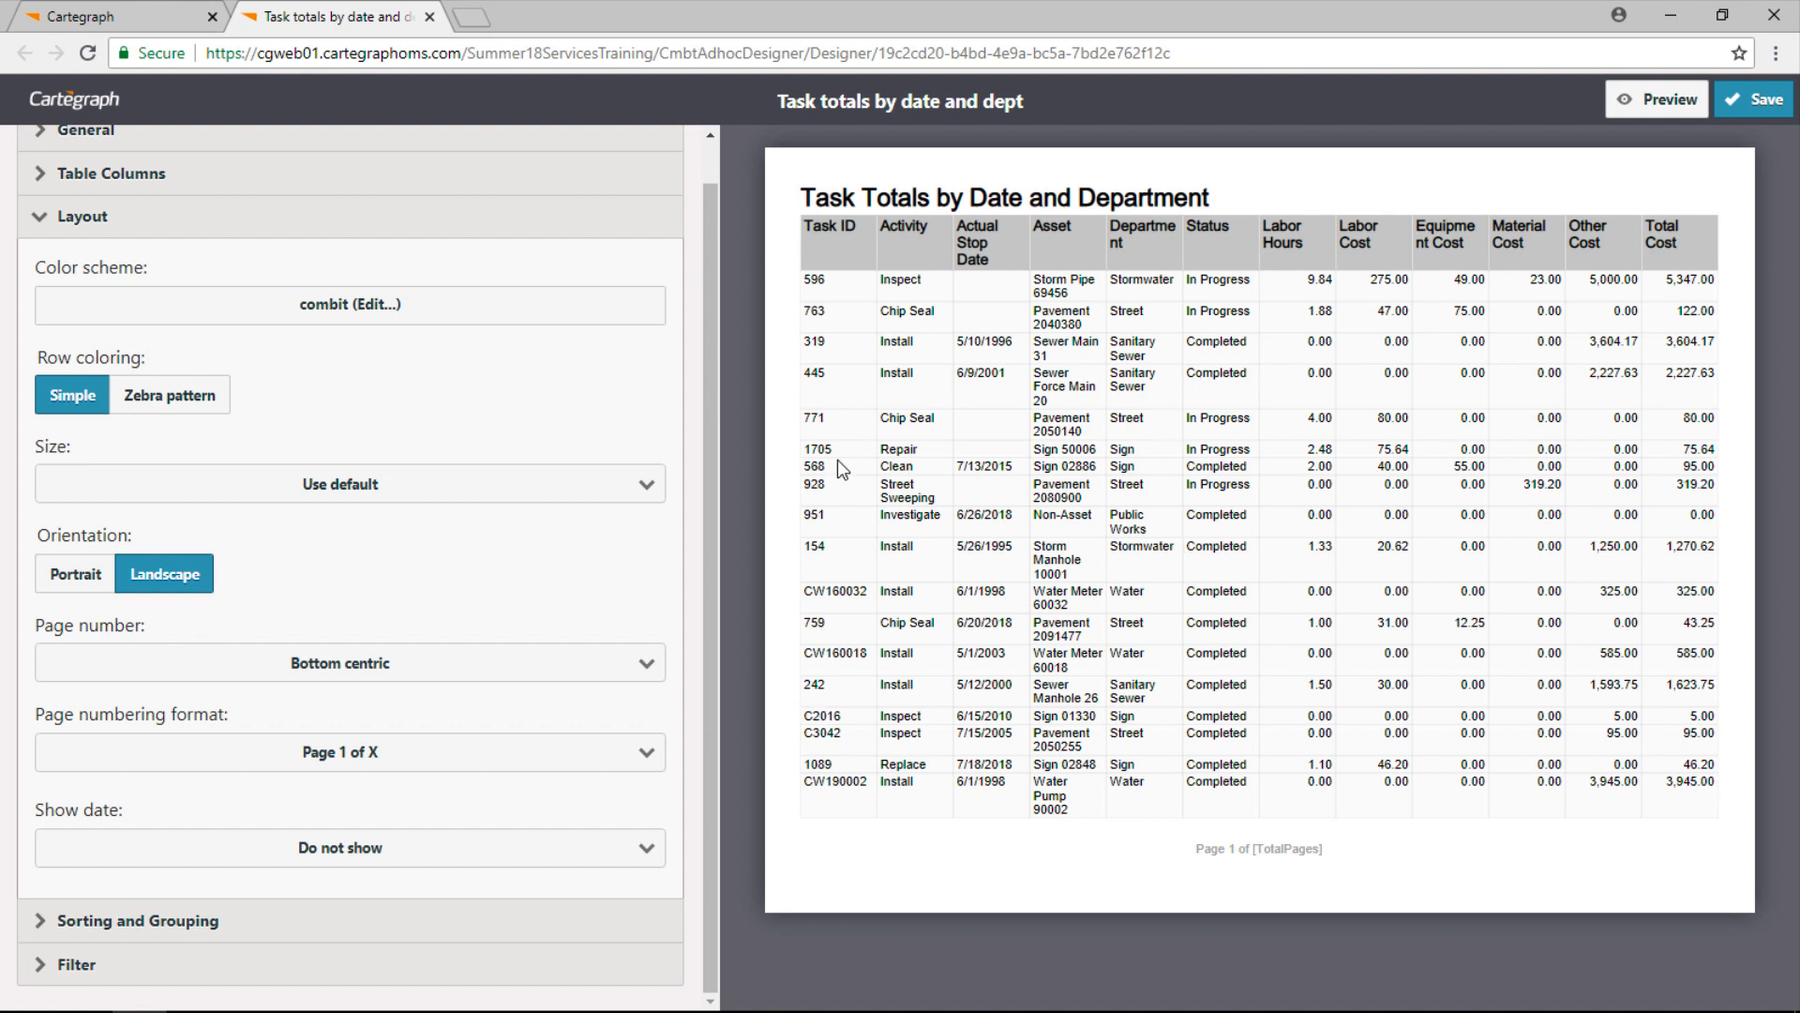
Widen the Department column to about 12% of the table width and refresh the preview.
click(170, 178)
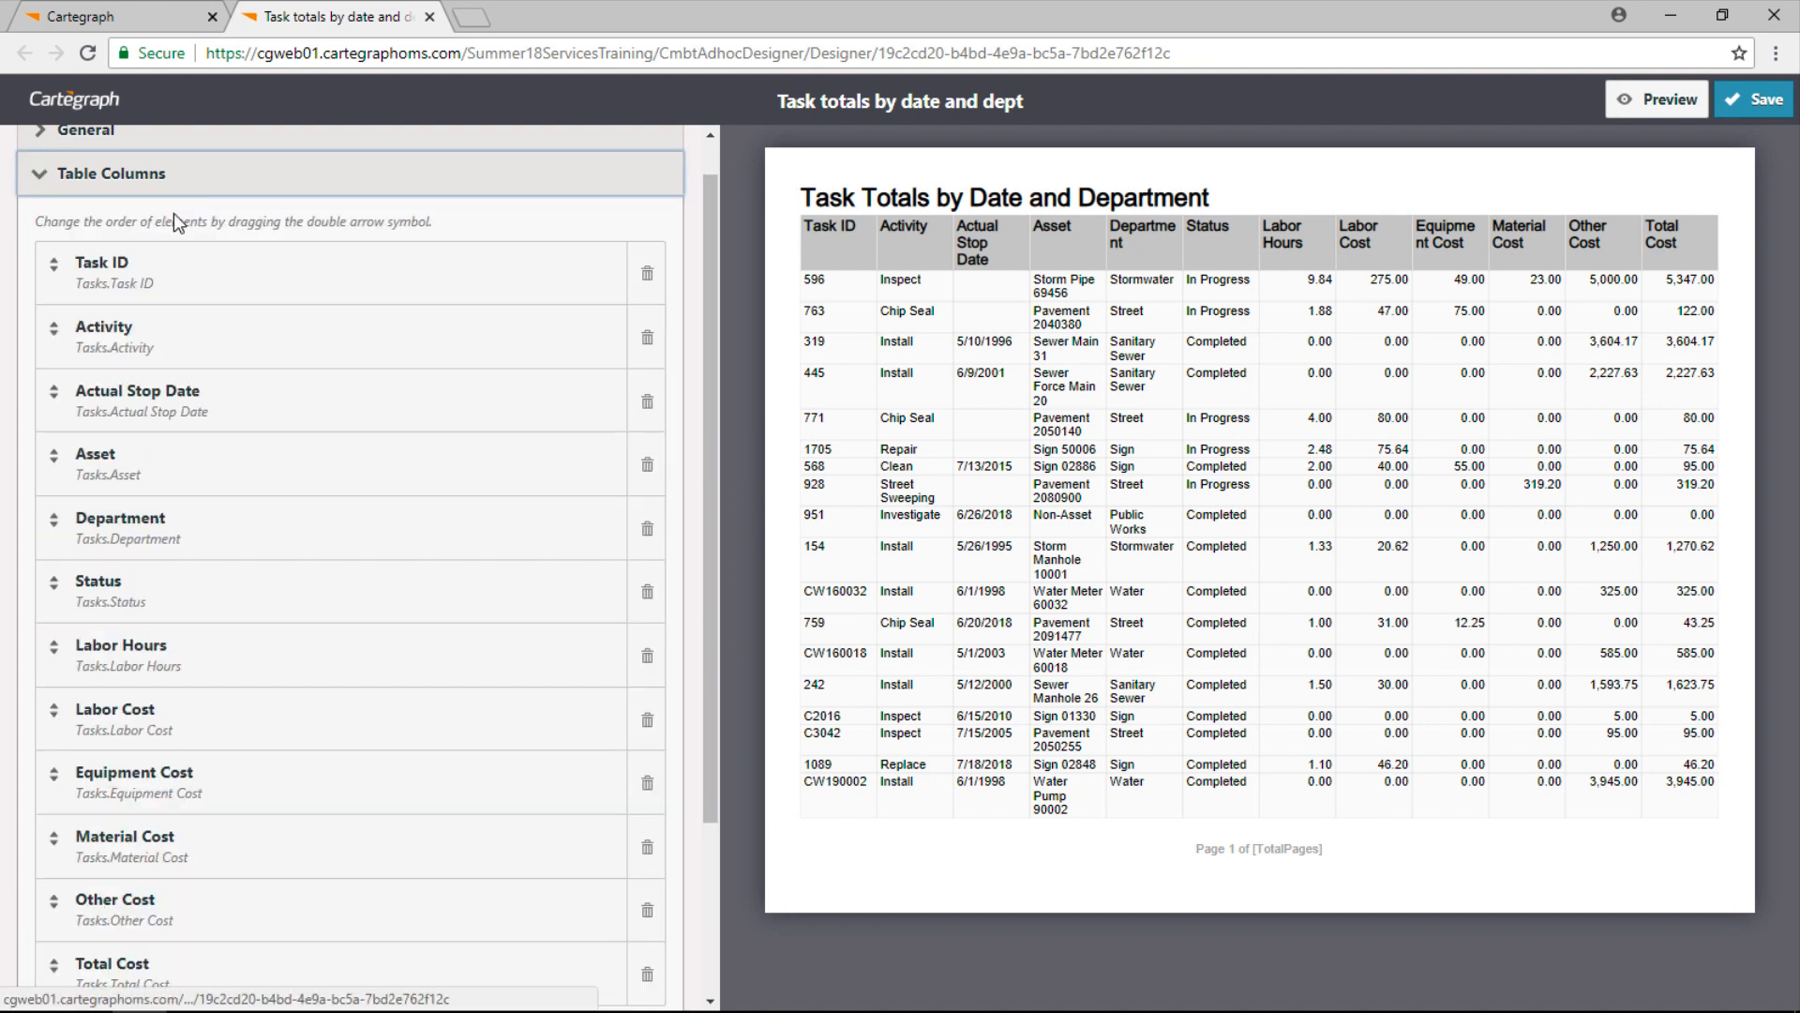
scroll(290, 644, down, 3)
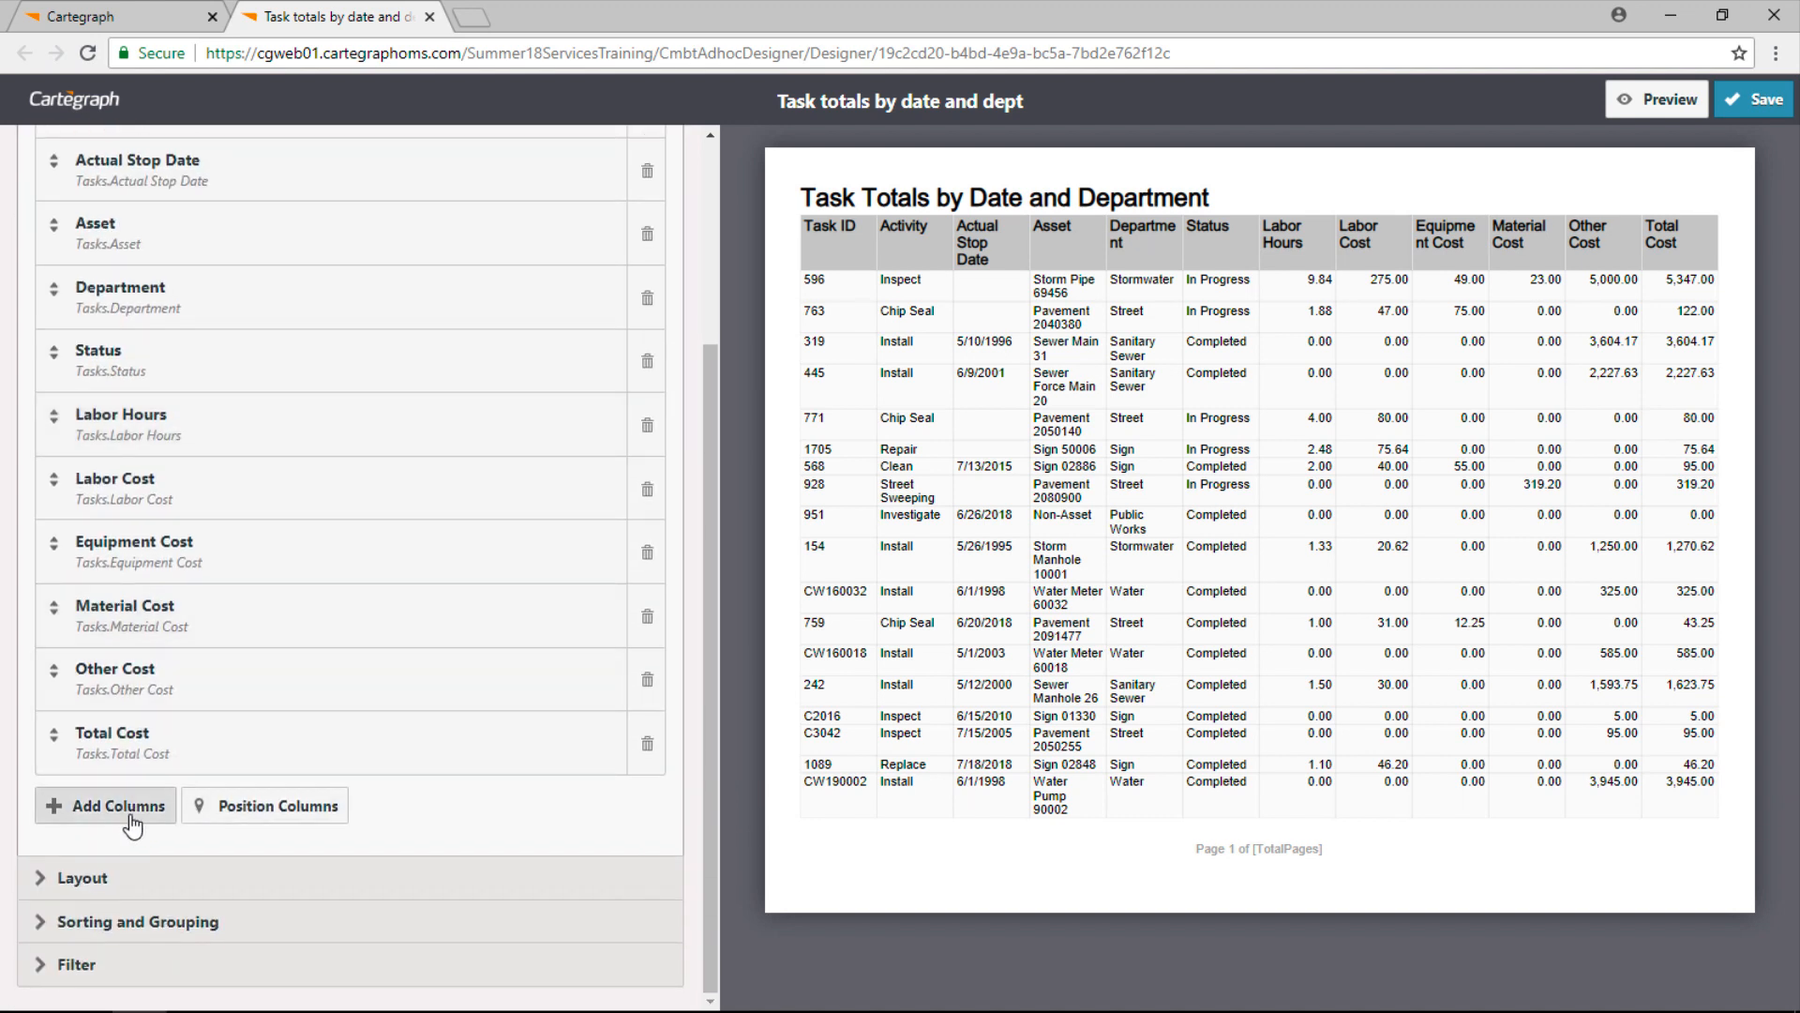
click(234, 808)
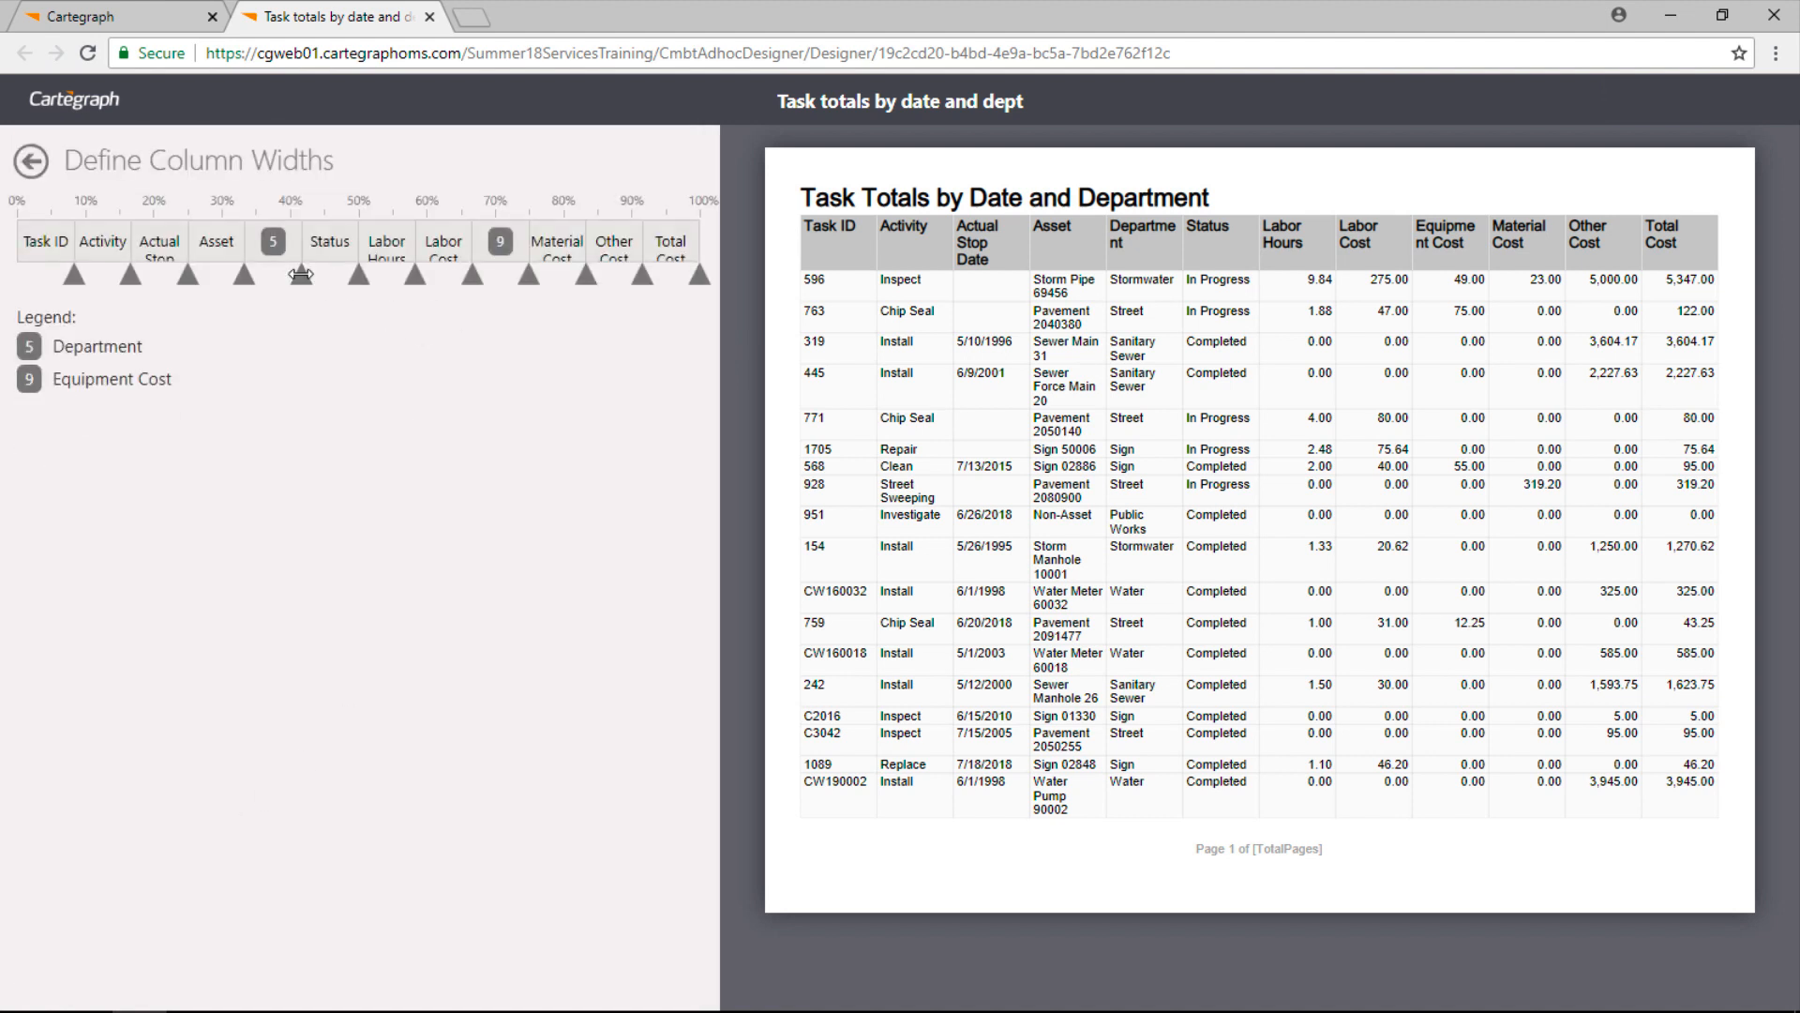
drag(358, 274, 318, 276)
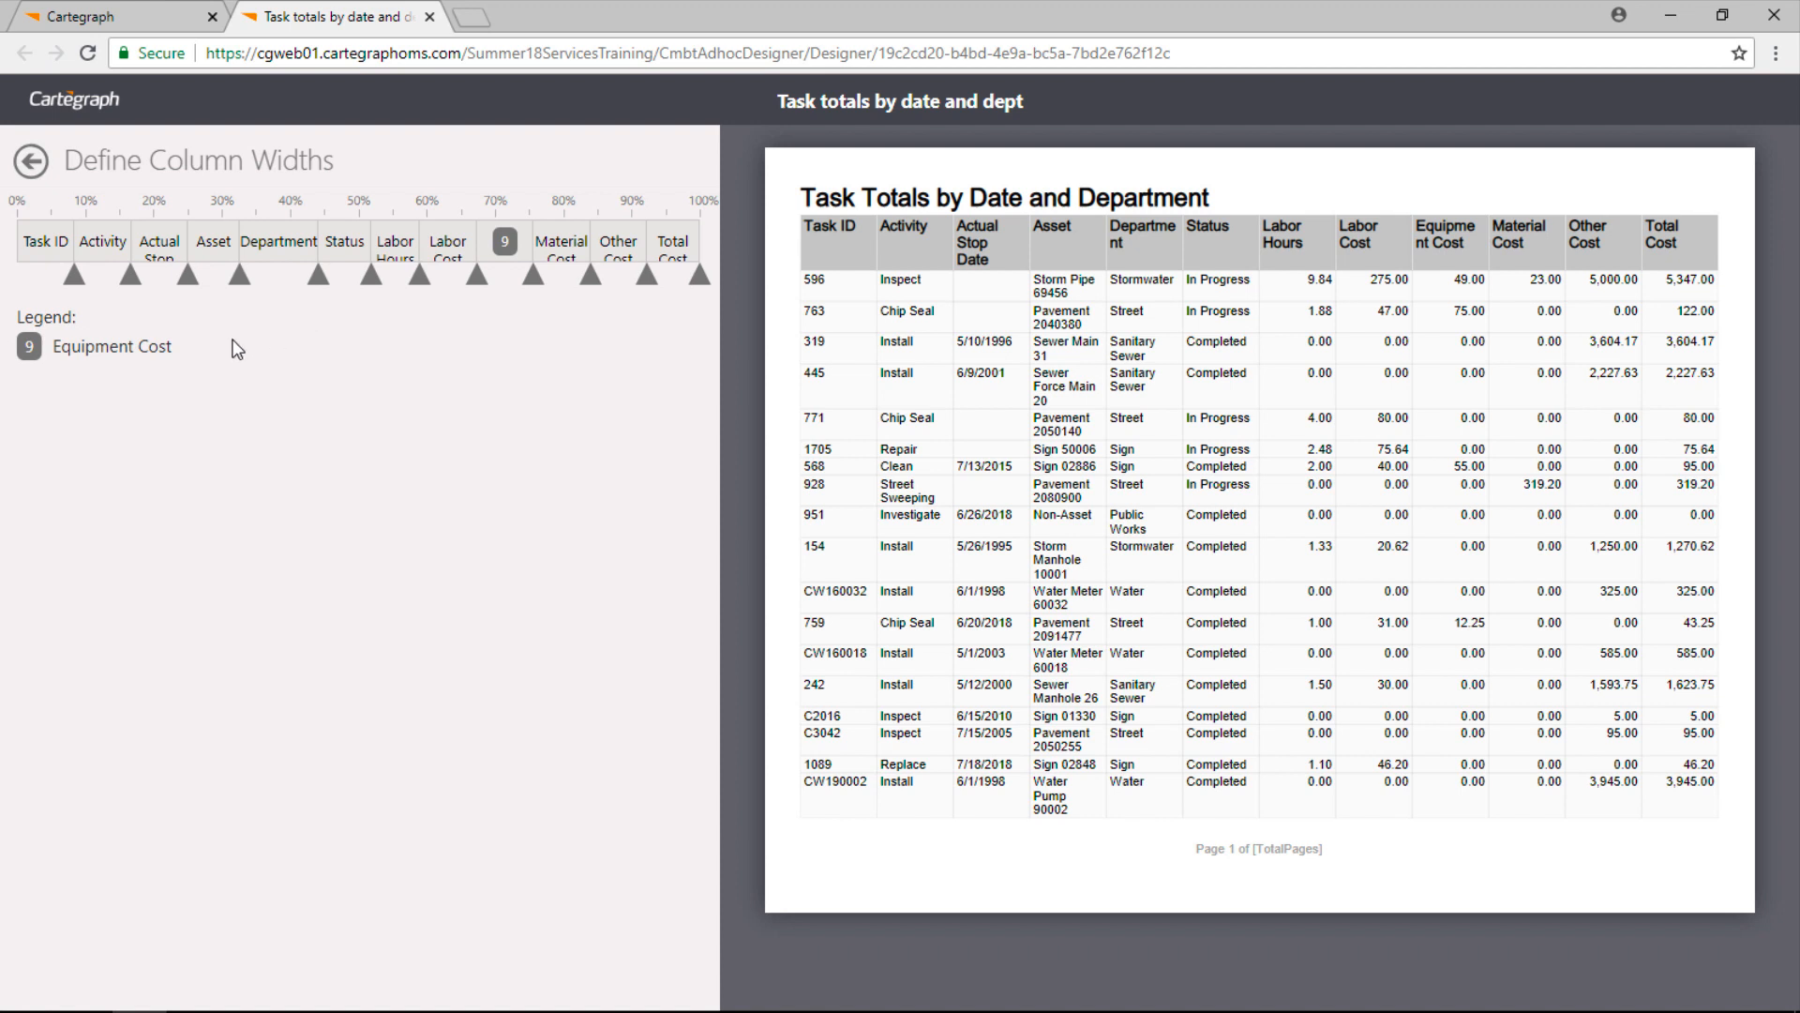
click(31, 163)
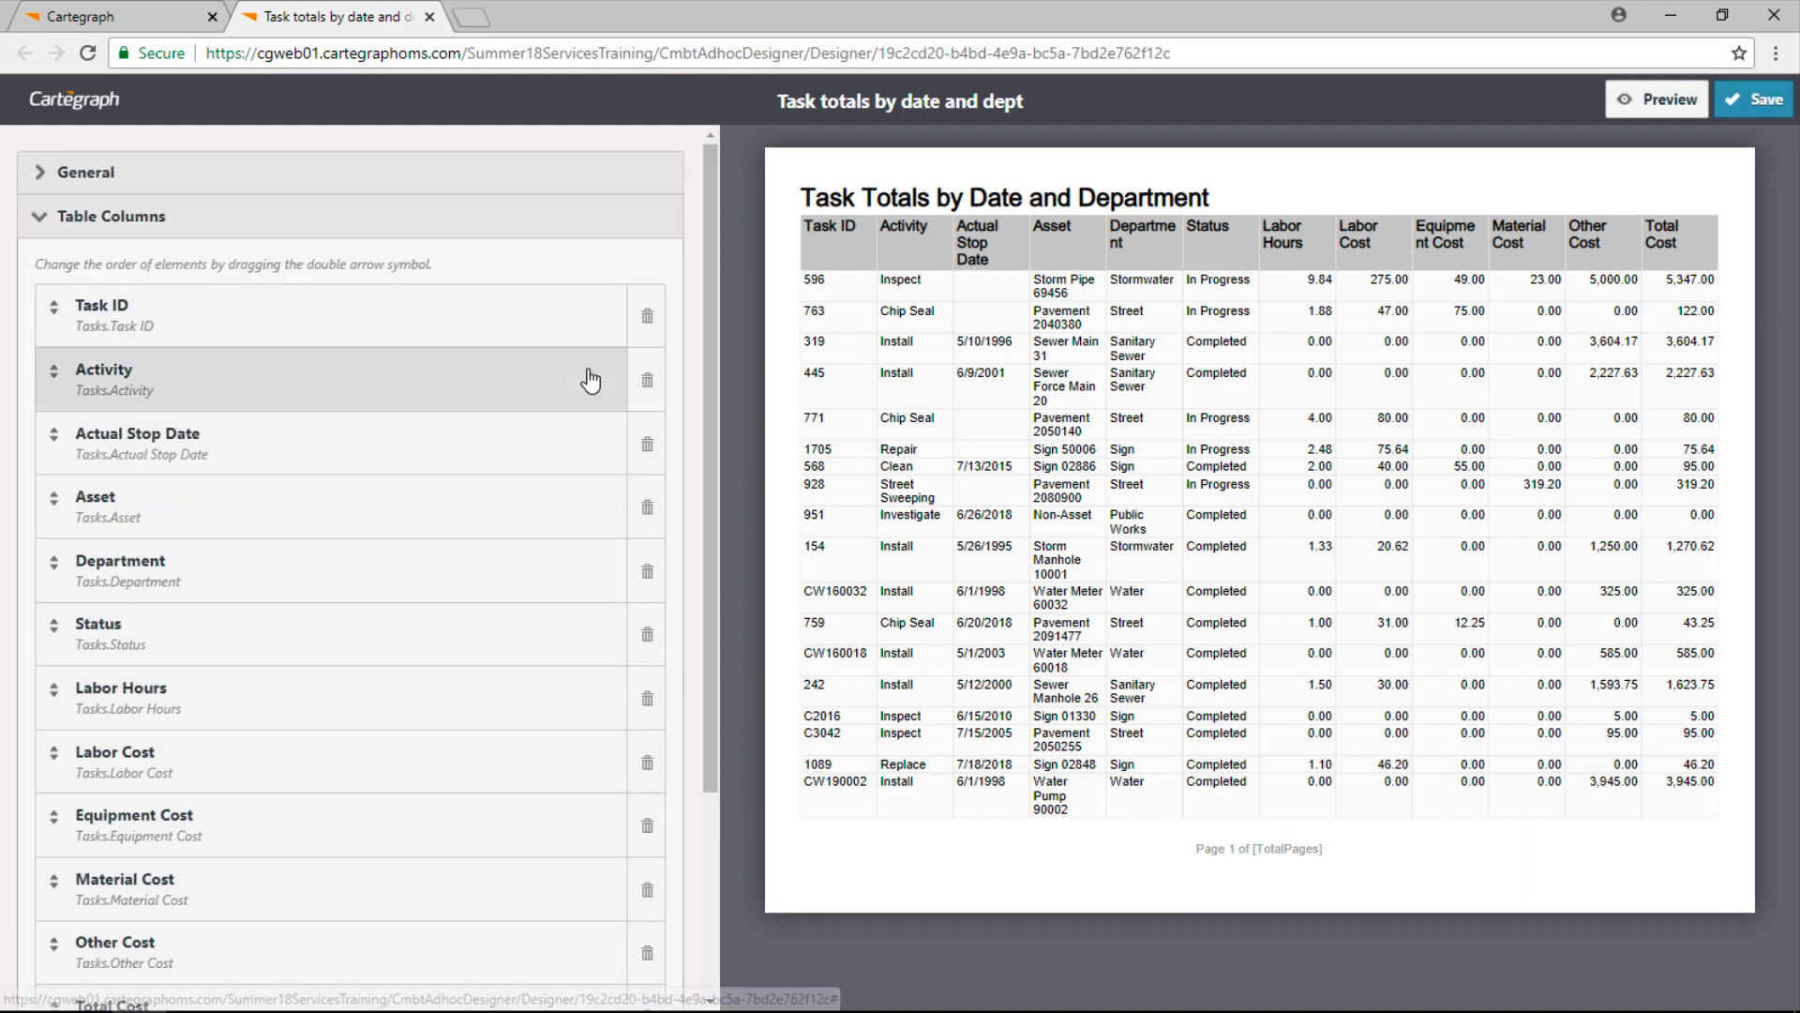
click(1627, 105)
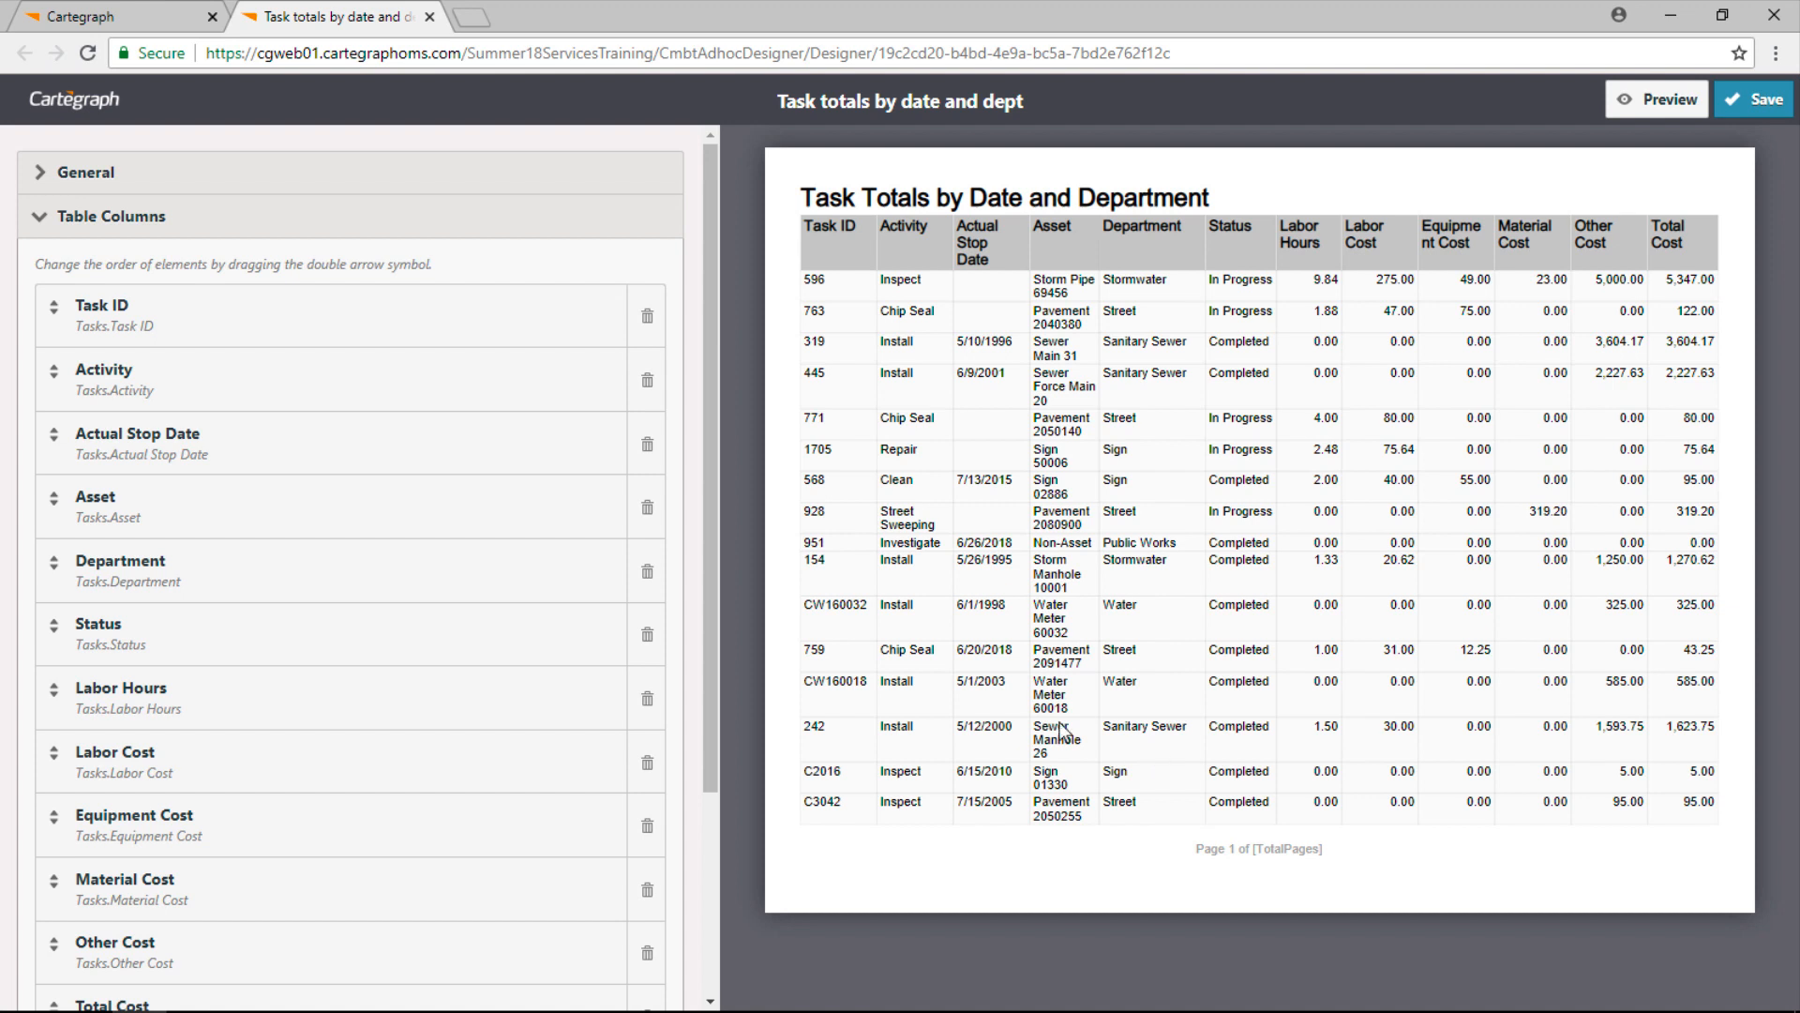
Group the report by Department, refresh the preview and save the report.
click(62, 224)
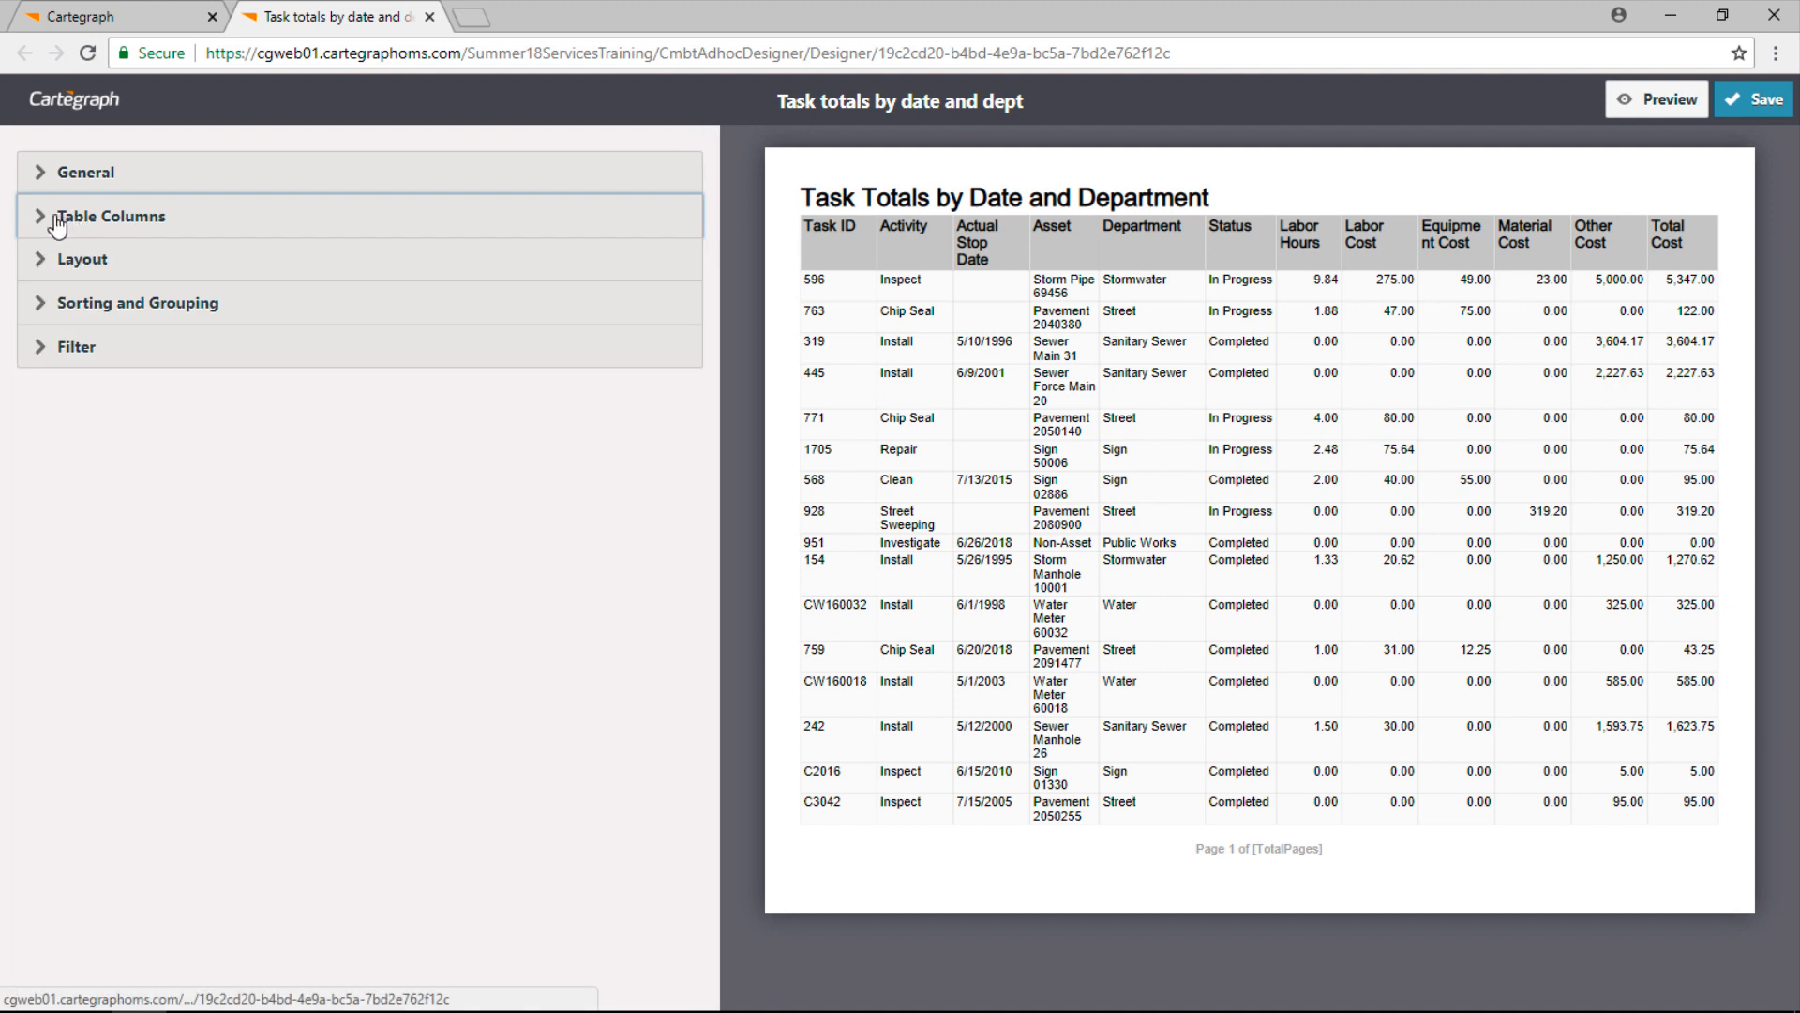
click(48, 310)
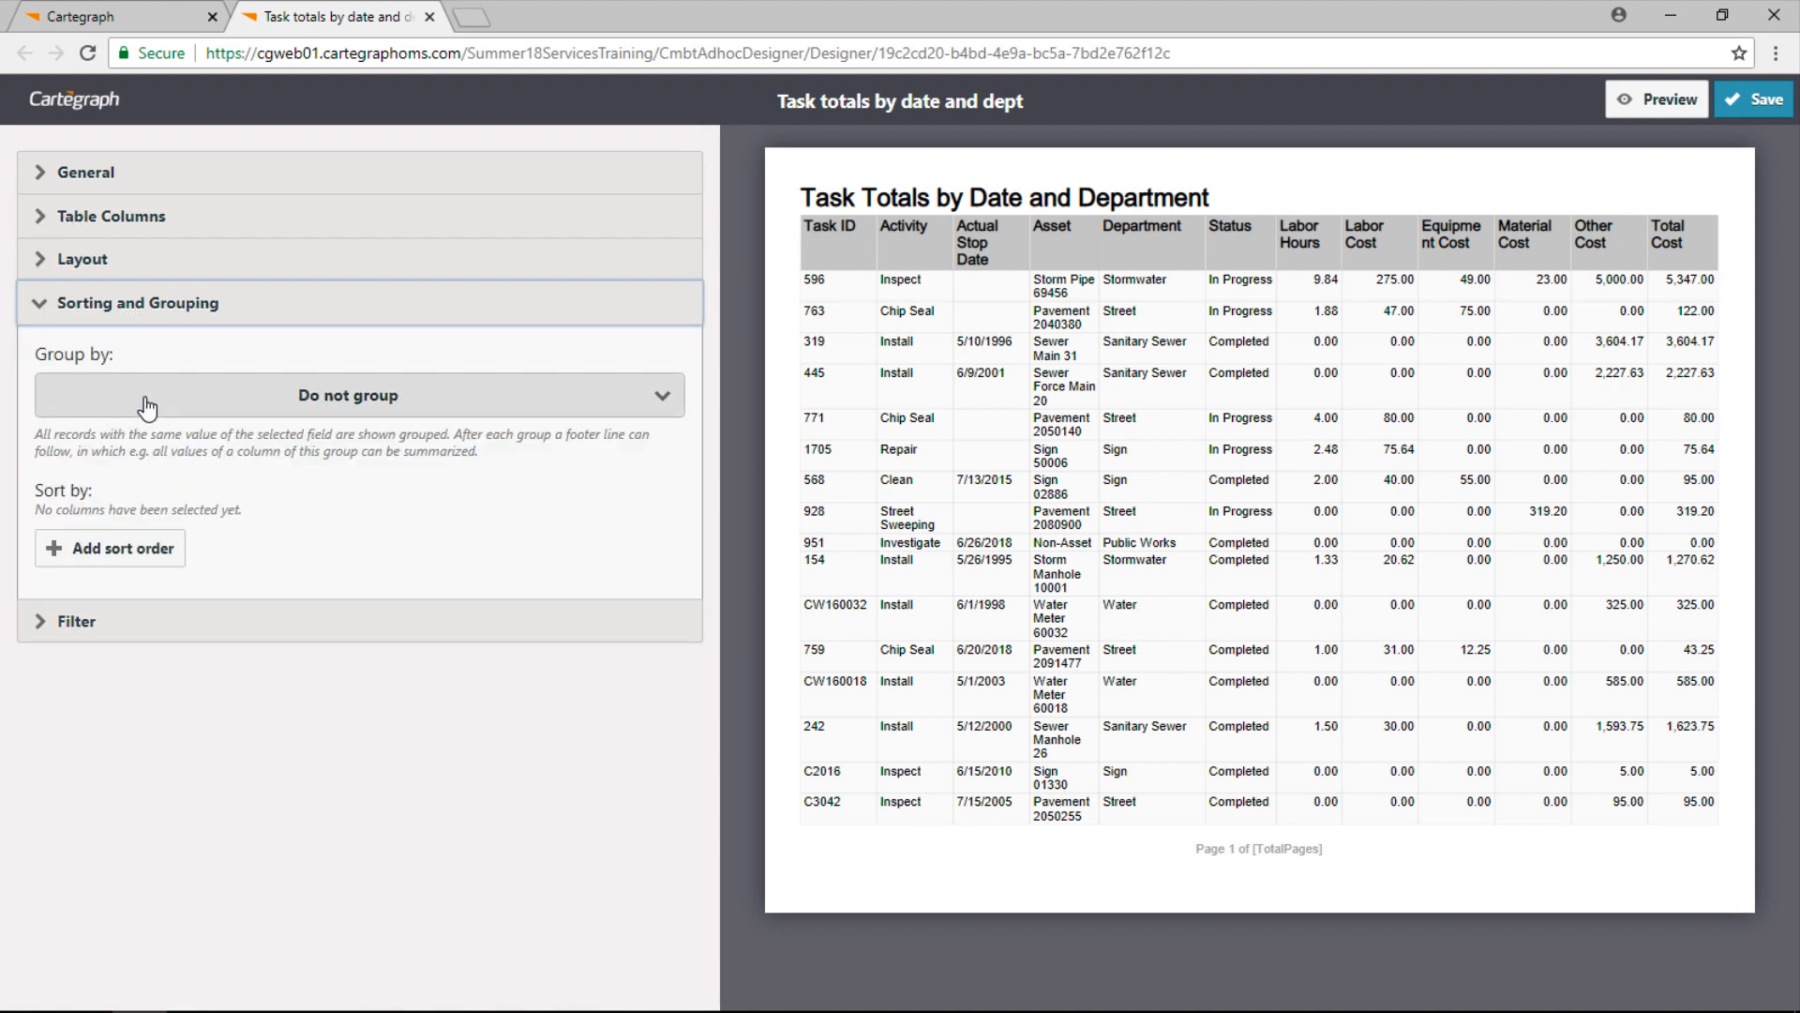
click(222, 410)
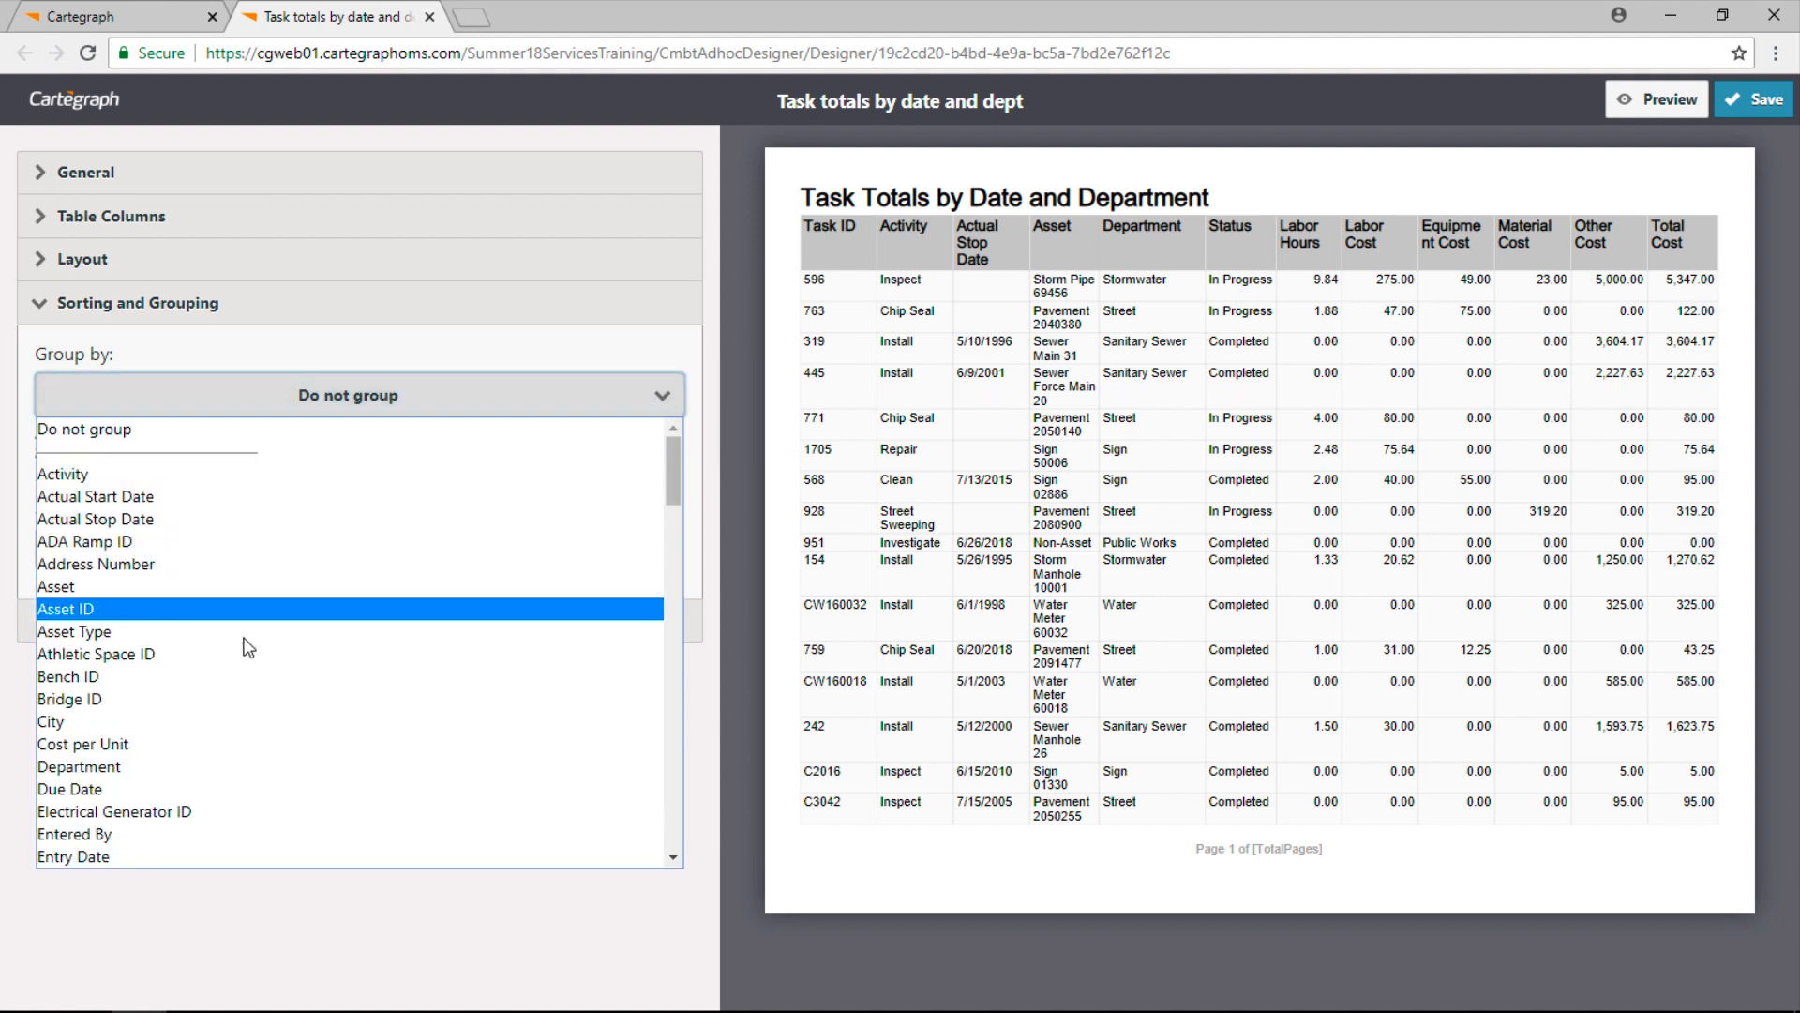
click(229, 765)
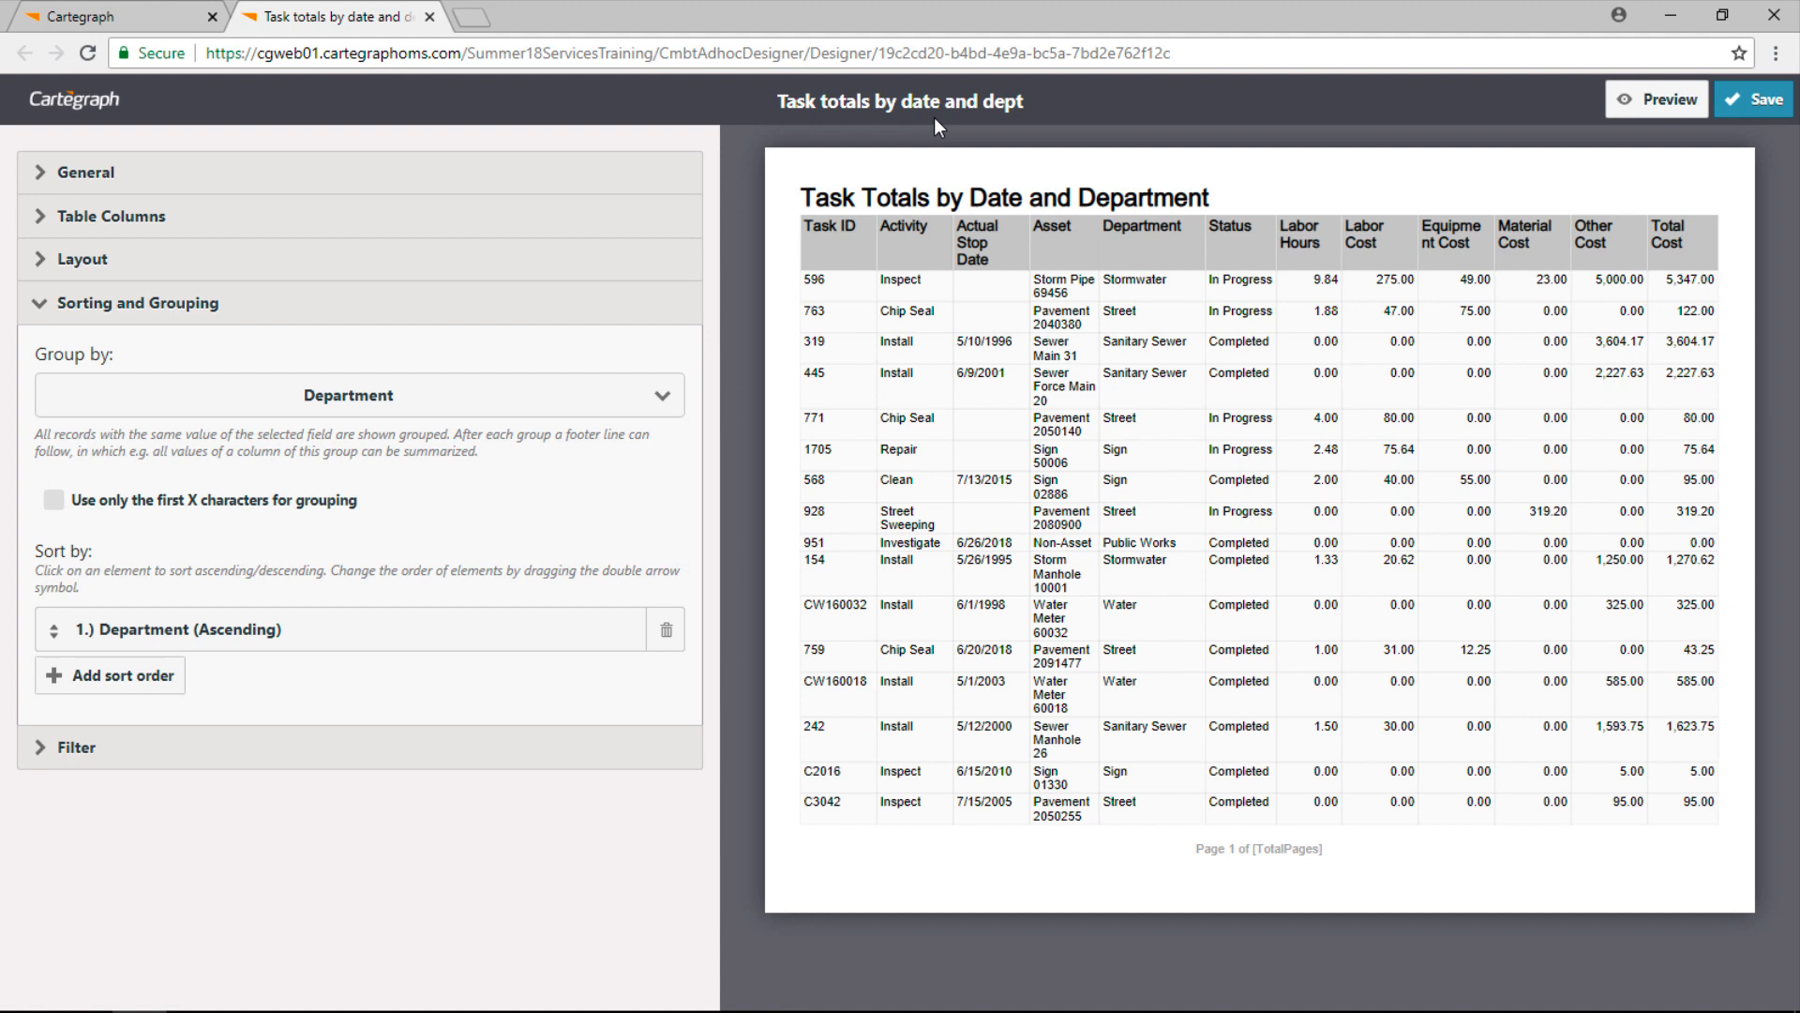
click(1624, 99)
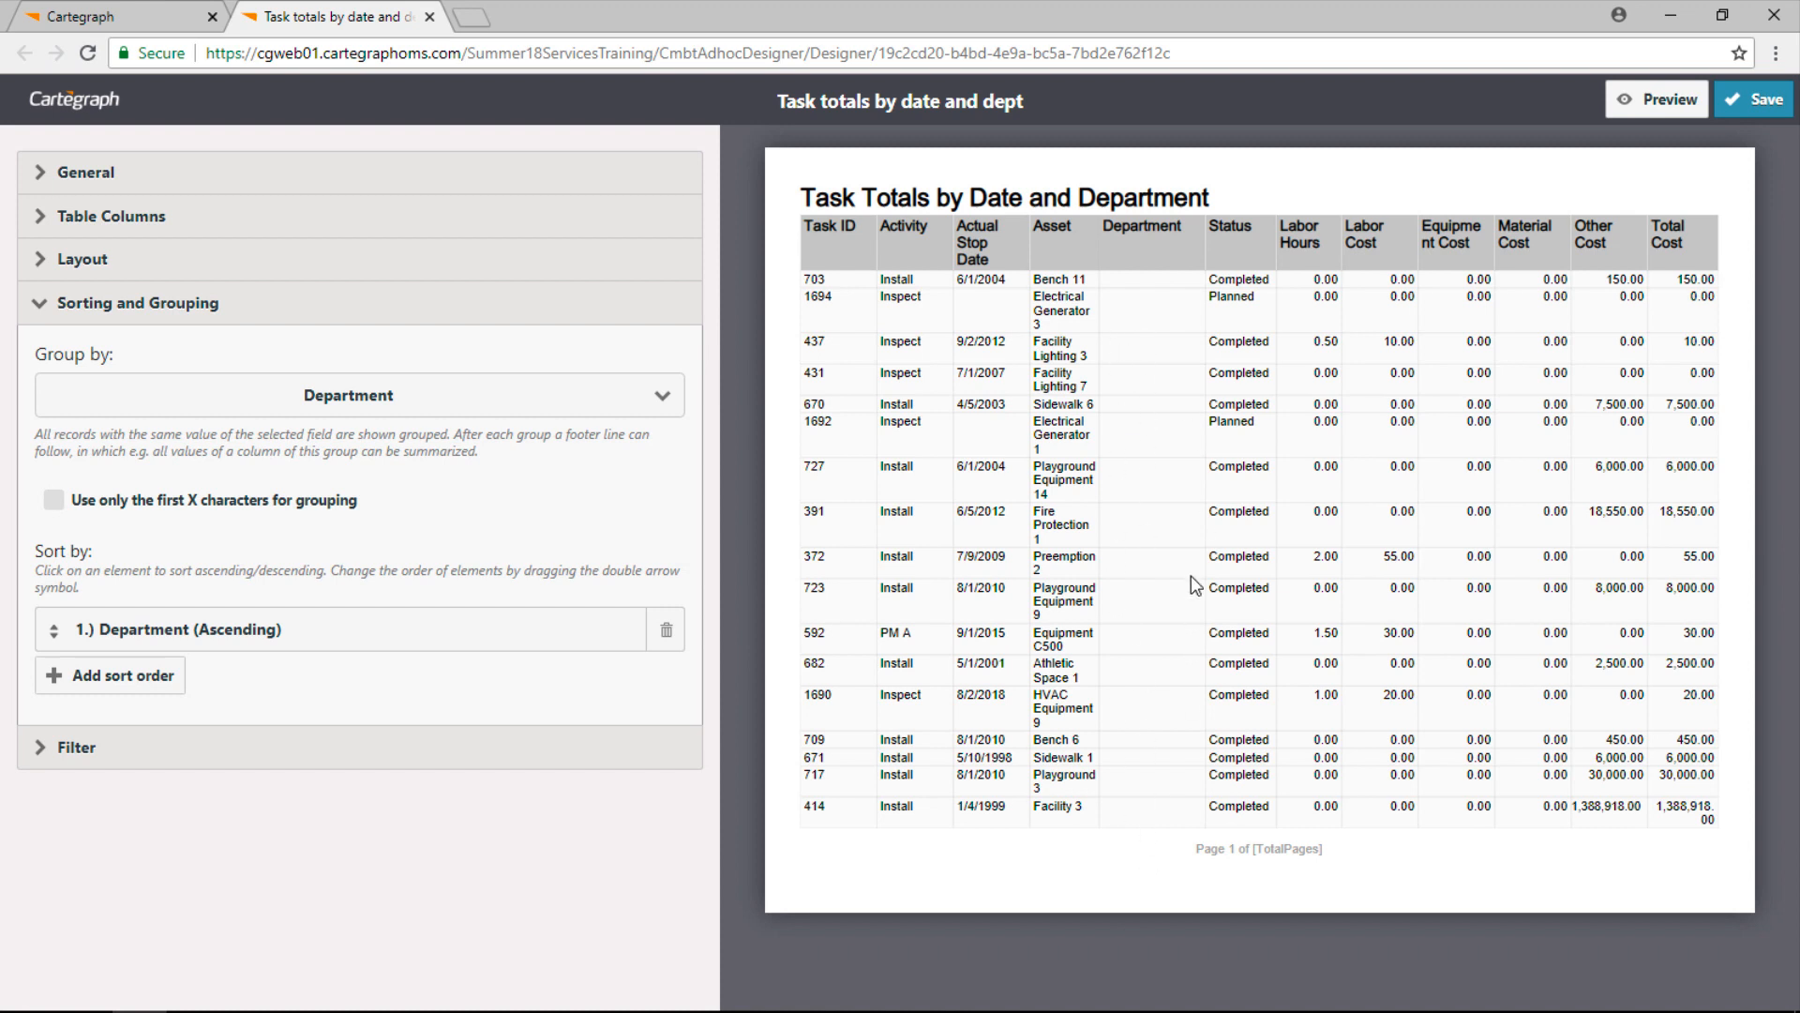
click(1740, 97)
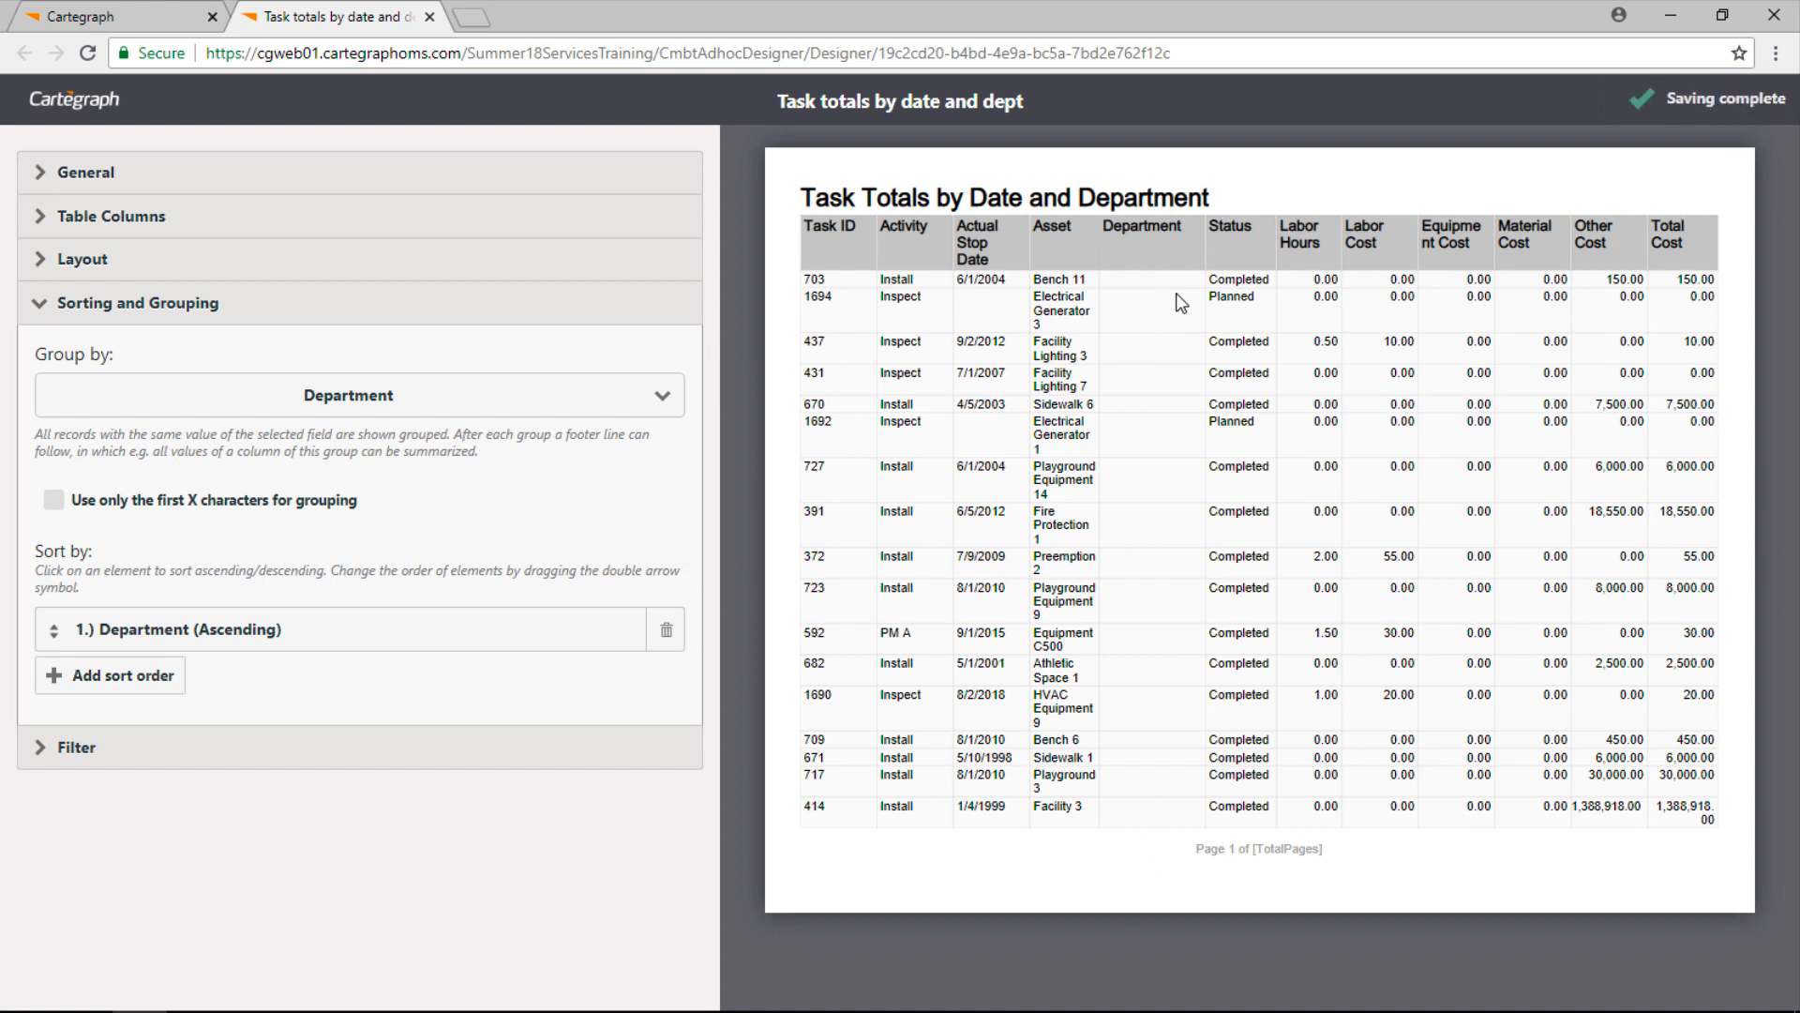
Refresh the Cartegraph reports list, search for "tas" and open the "Task totals by date and dept" report.
click(69, 11)
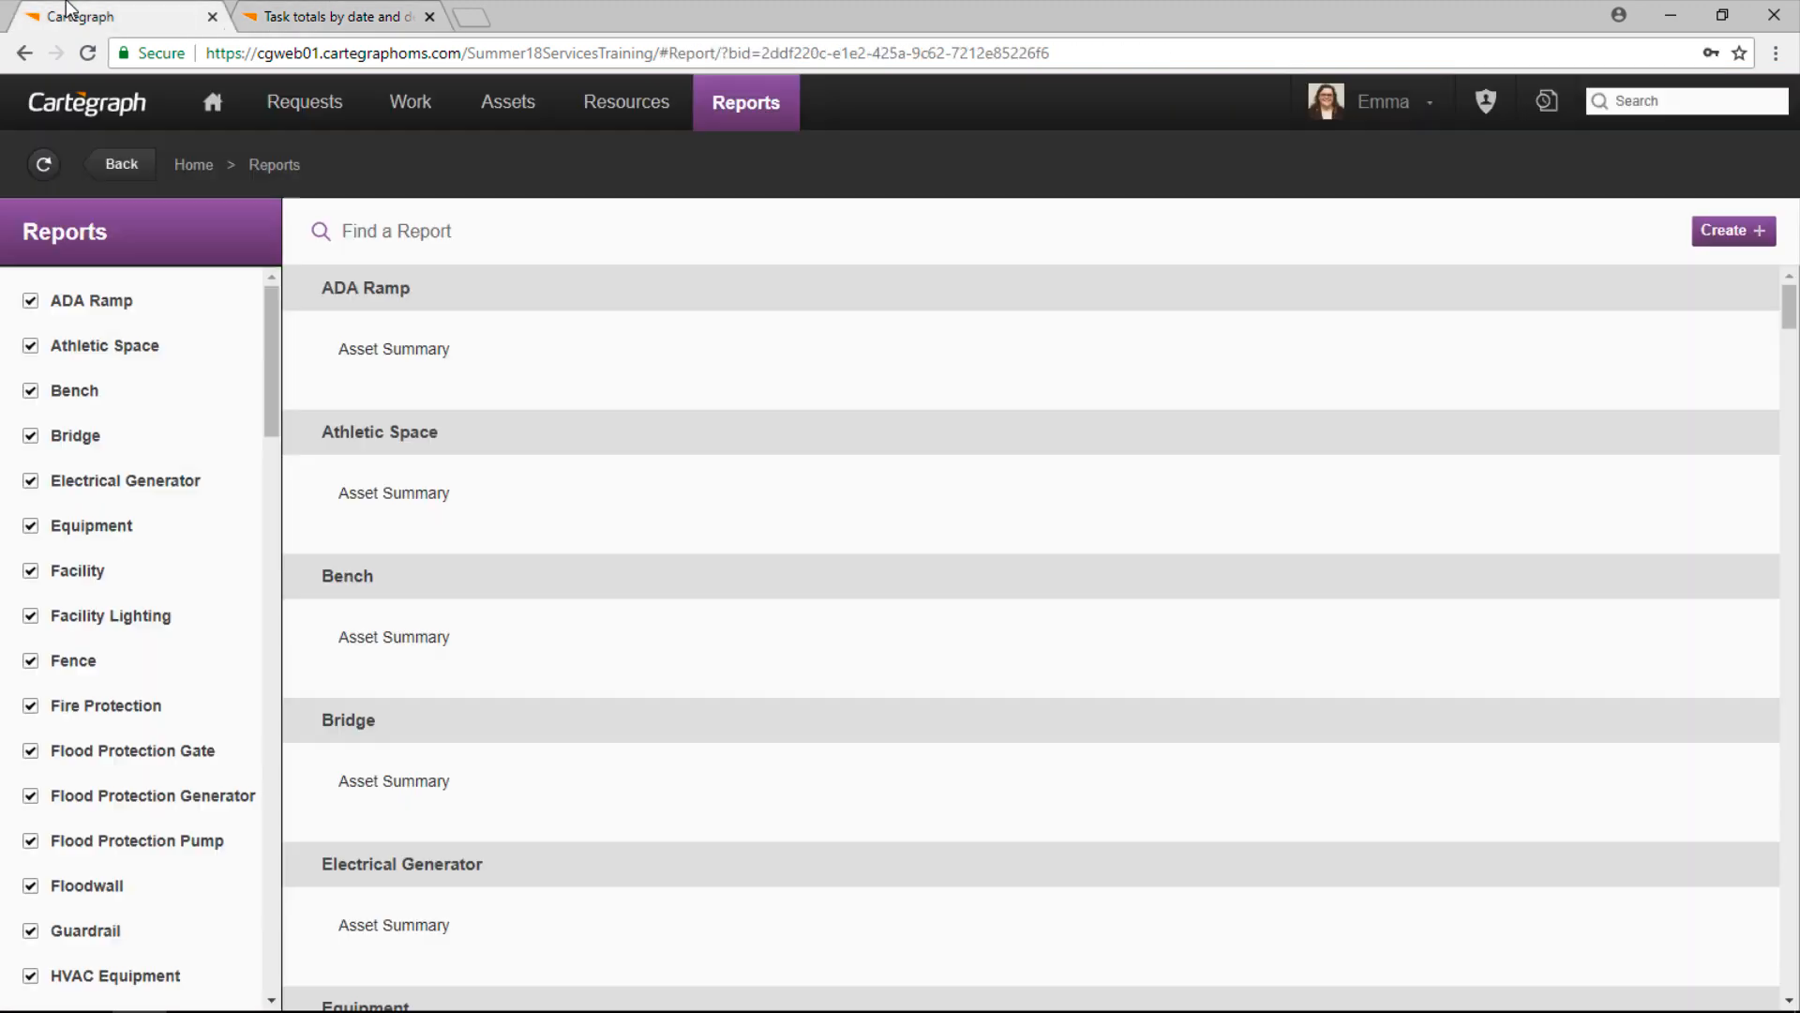
click(43, 165)
click(494, 238)
text(tas)
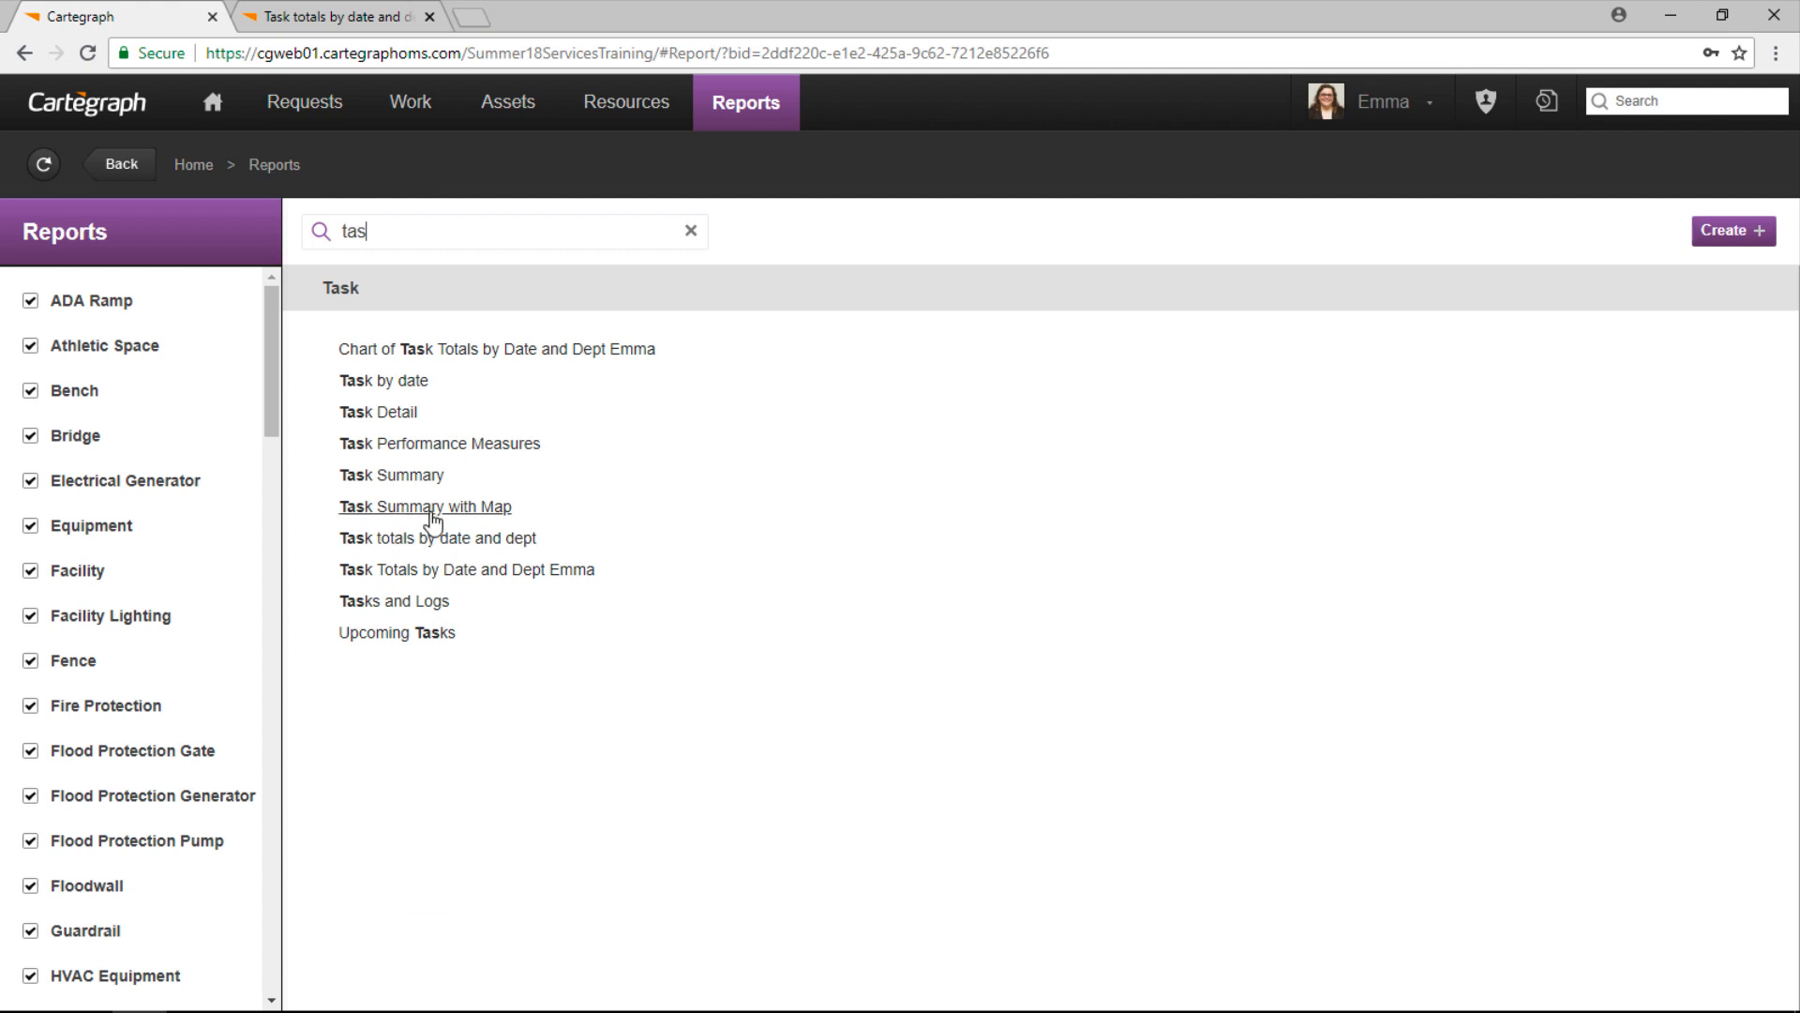
click(403, 536)
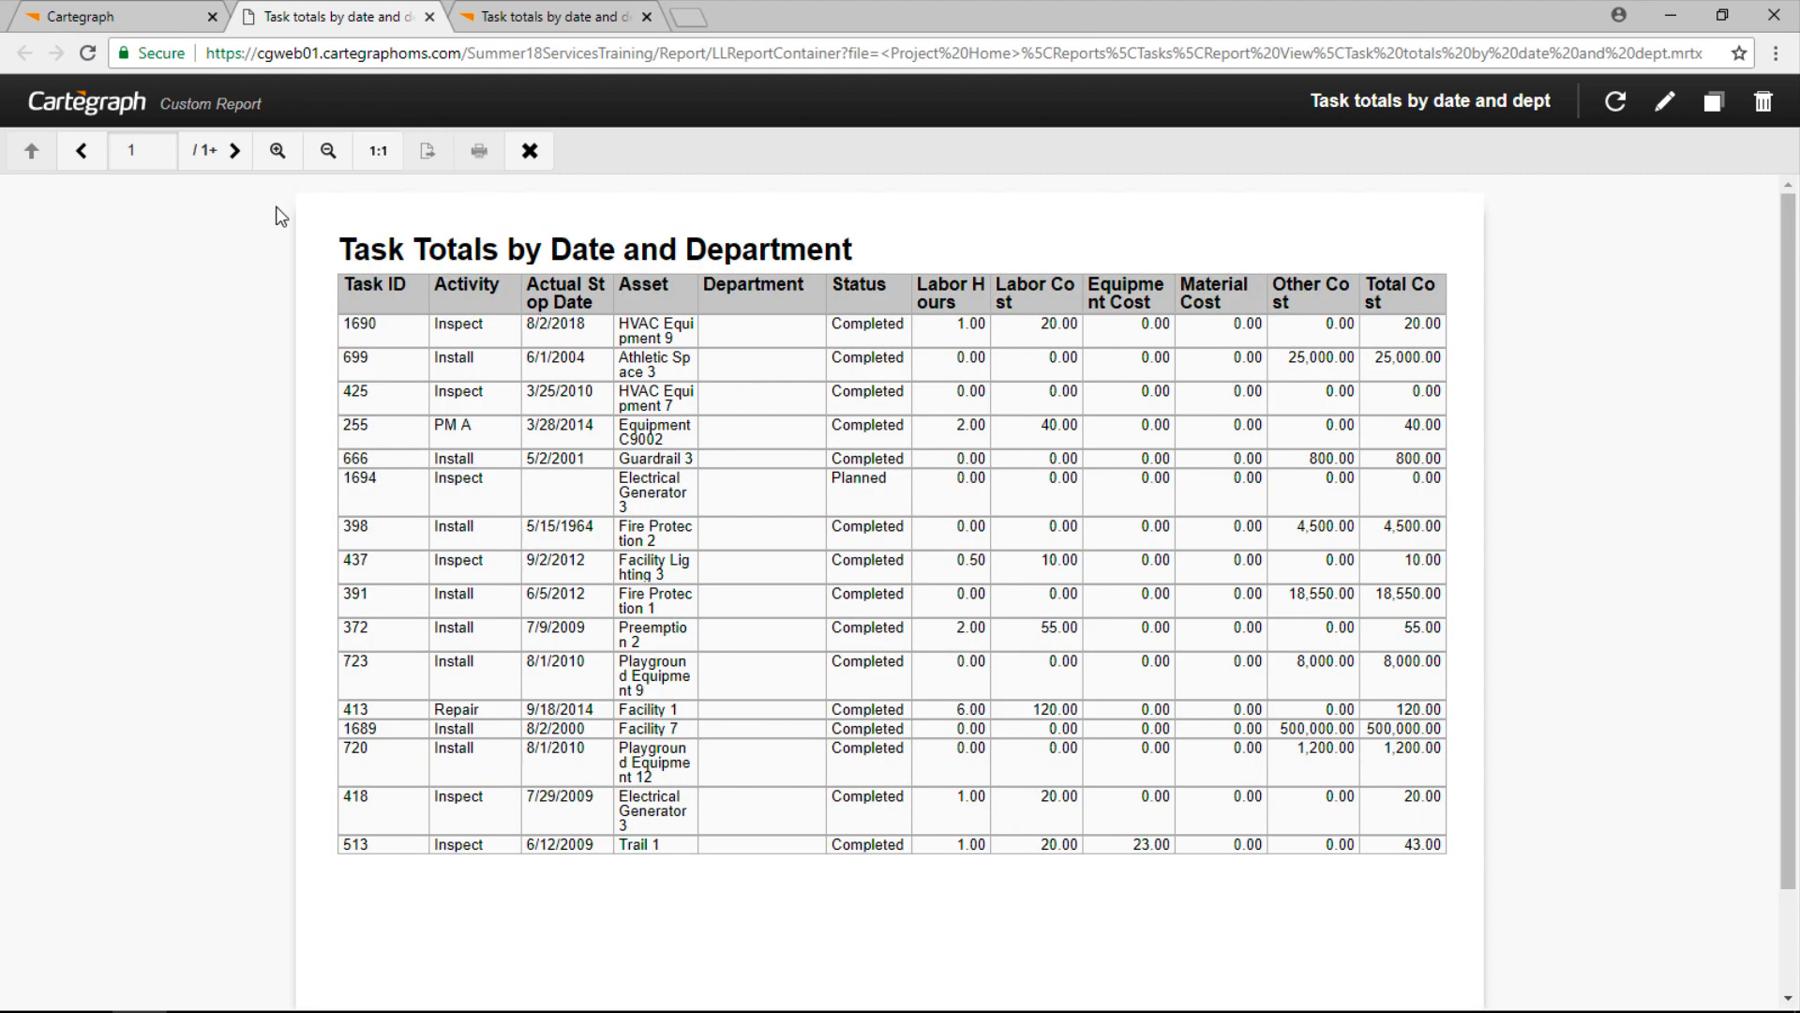
Page through the generated report to page 12 to examine how the tasks are grouped by department.
click(234, 155)
click(235, 154)
click(234, 155)
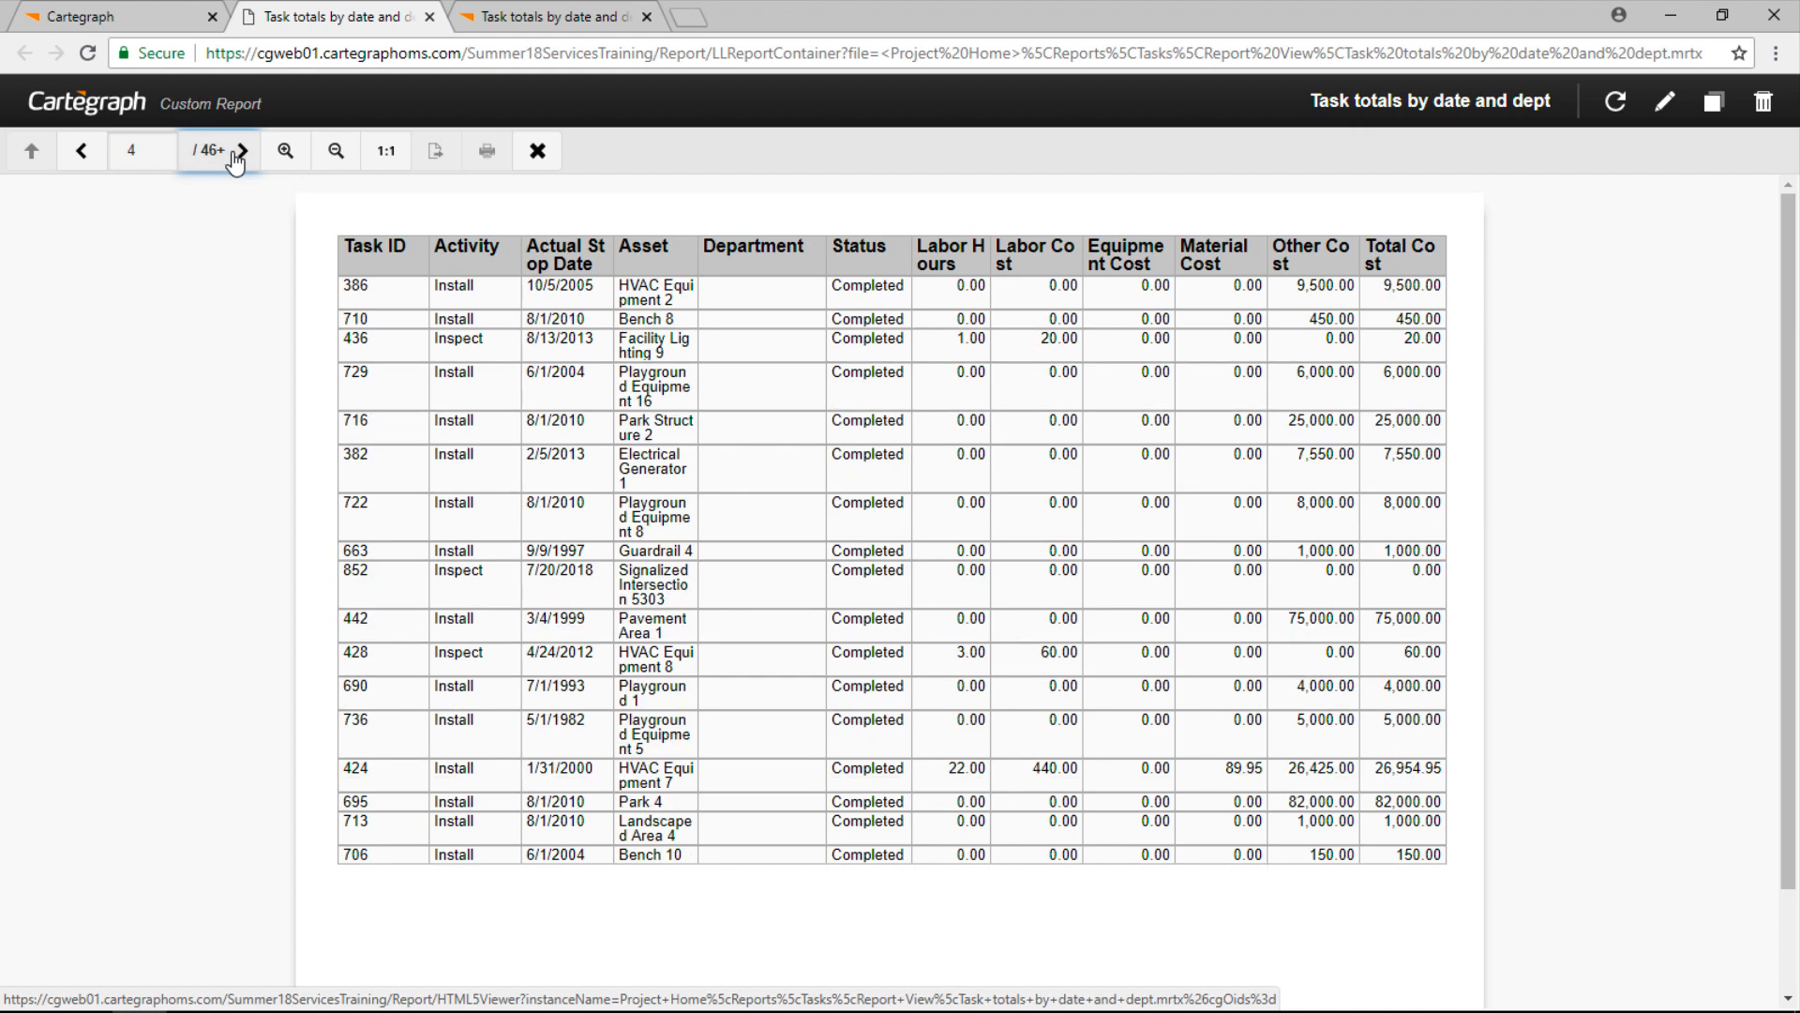
click(235, 158)
click(235, 157)
click(235, 157)
click(235, 157)
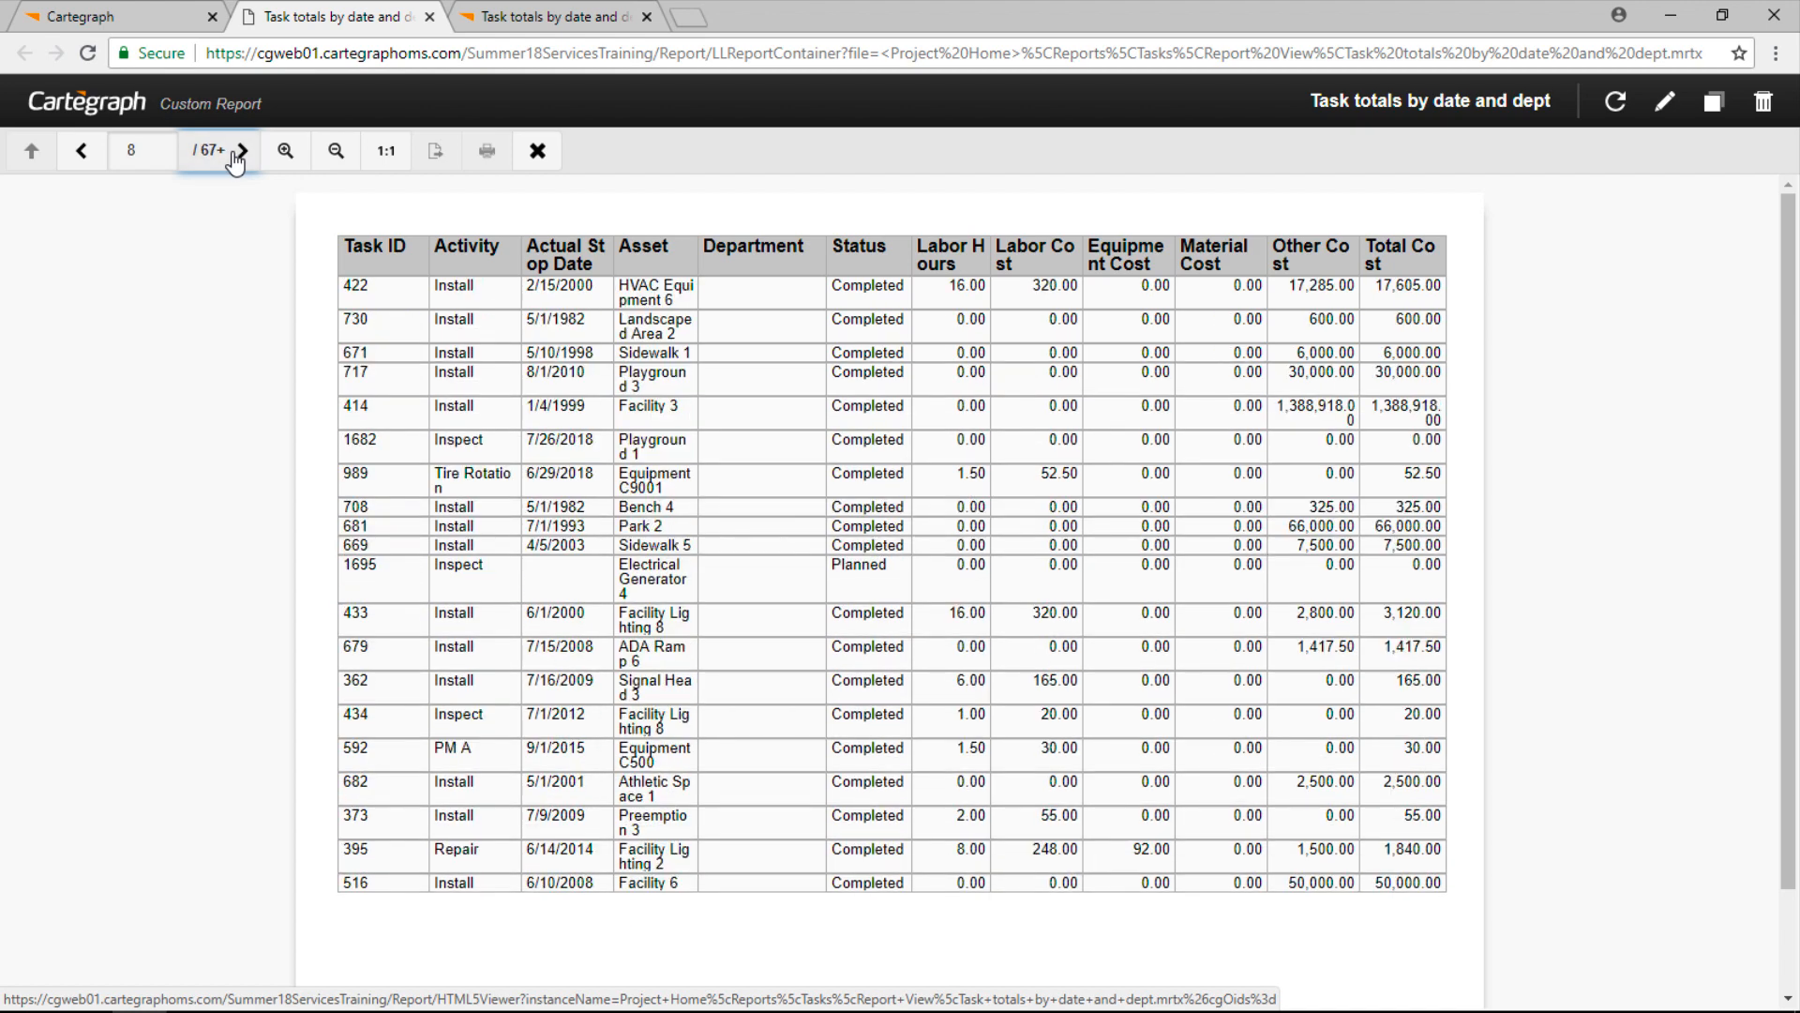
click(234, 157)
click(234, 158)
click(235, 158)
click(234, 158)
click(235, 157)
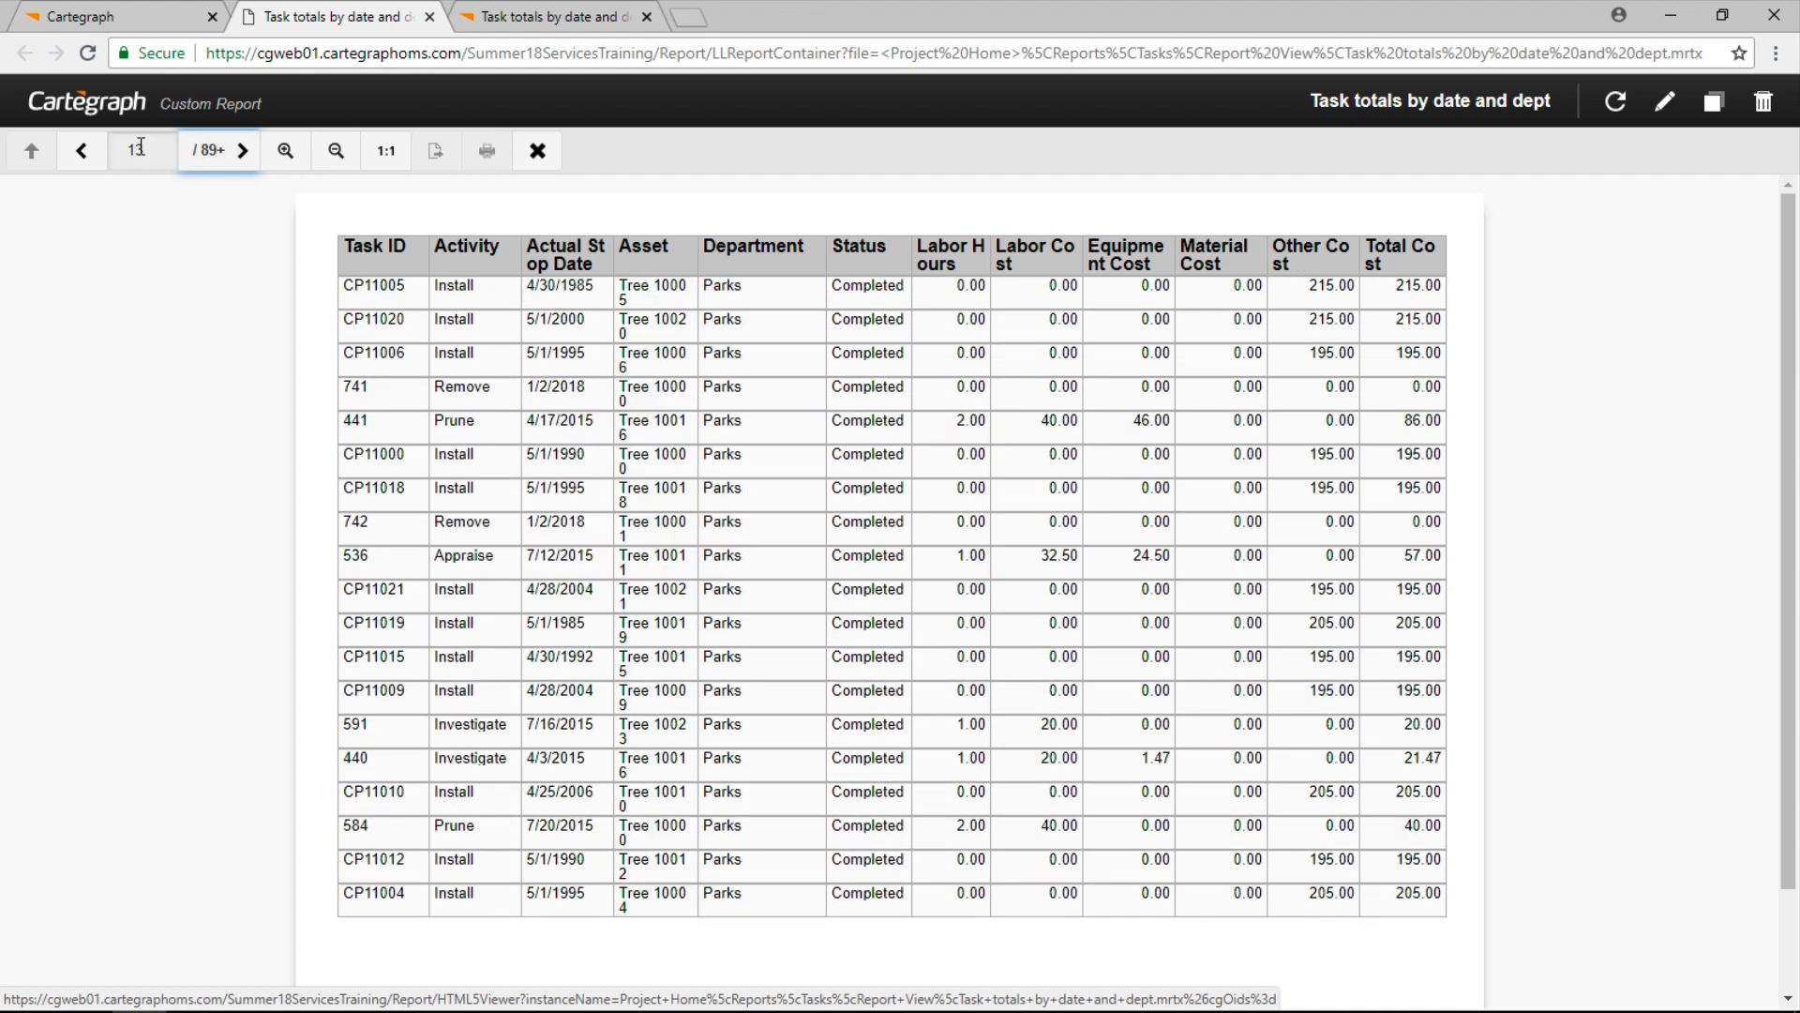
click(81, 151)
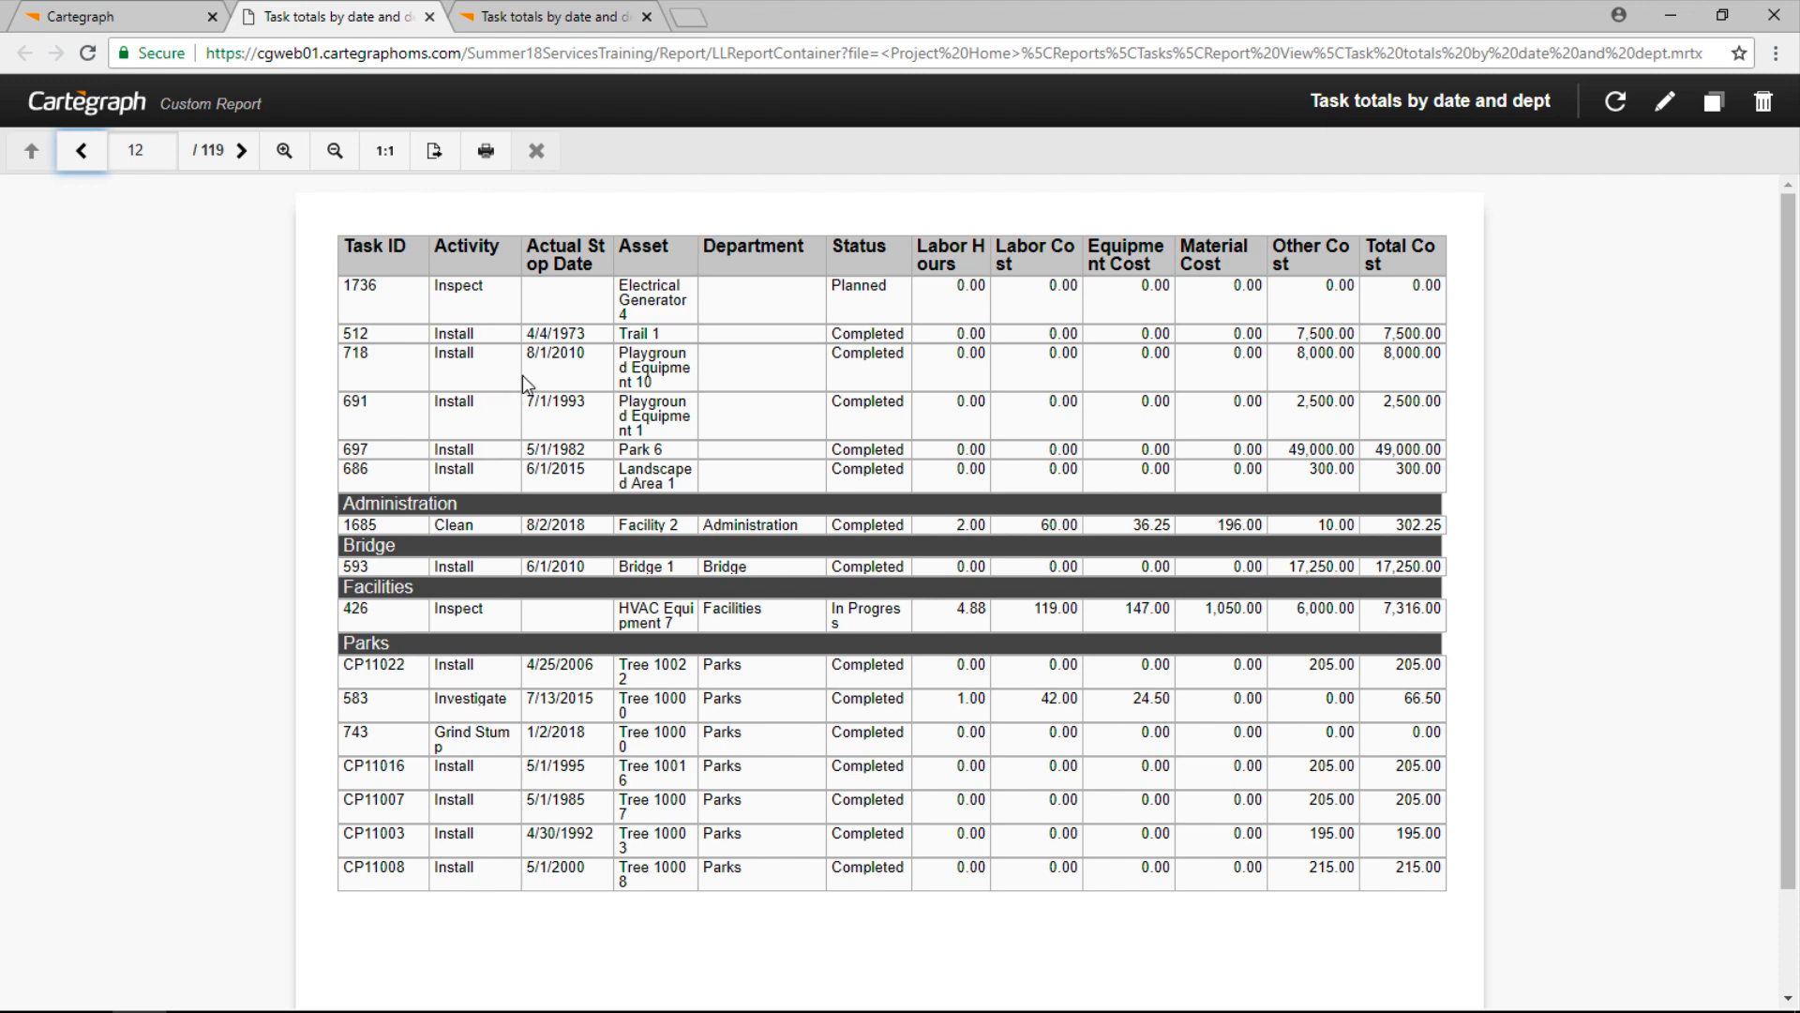
Return to the report designer and set the Labor Cost column to display as Currency.
click(553, 17)
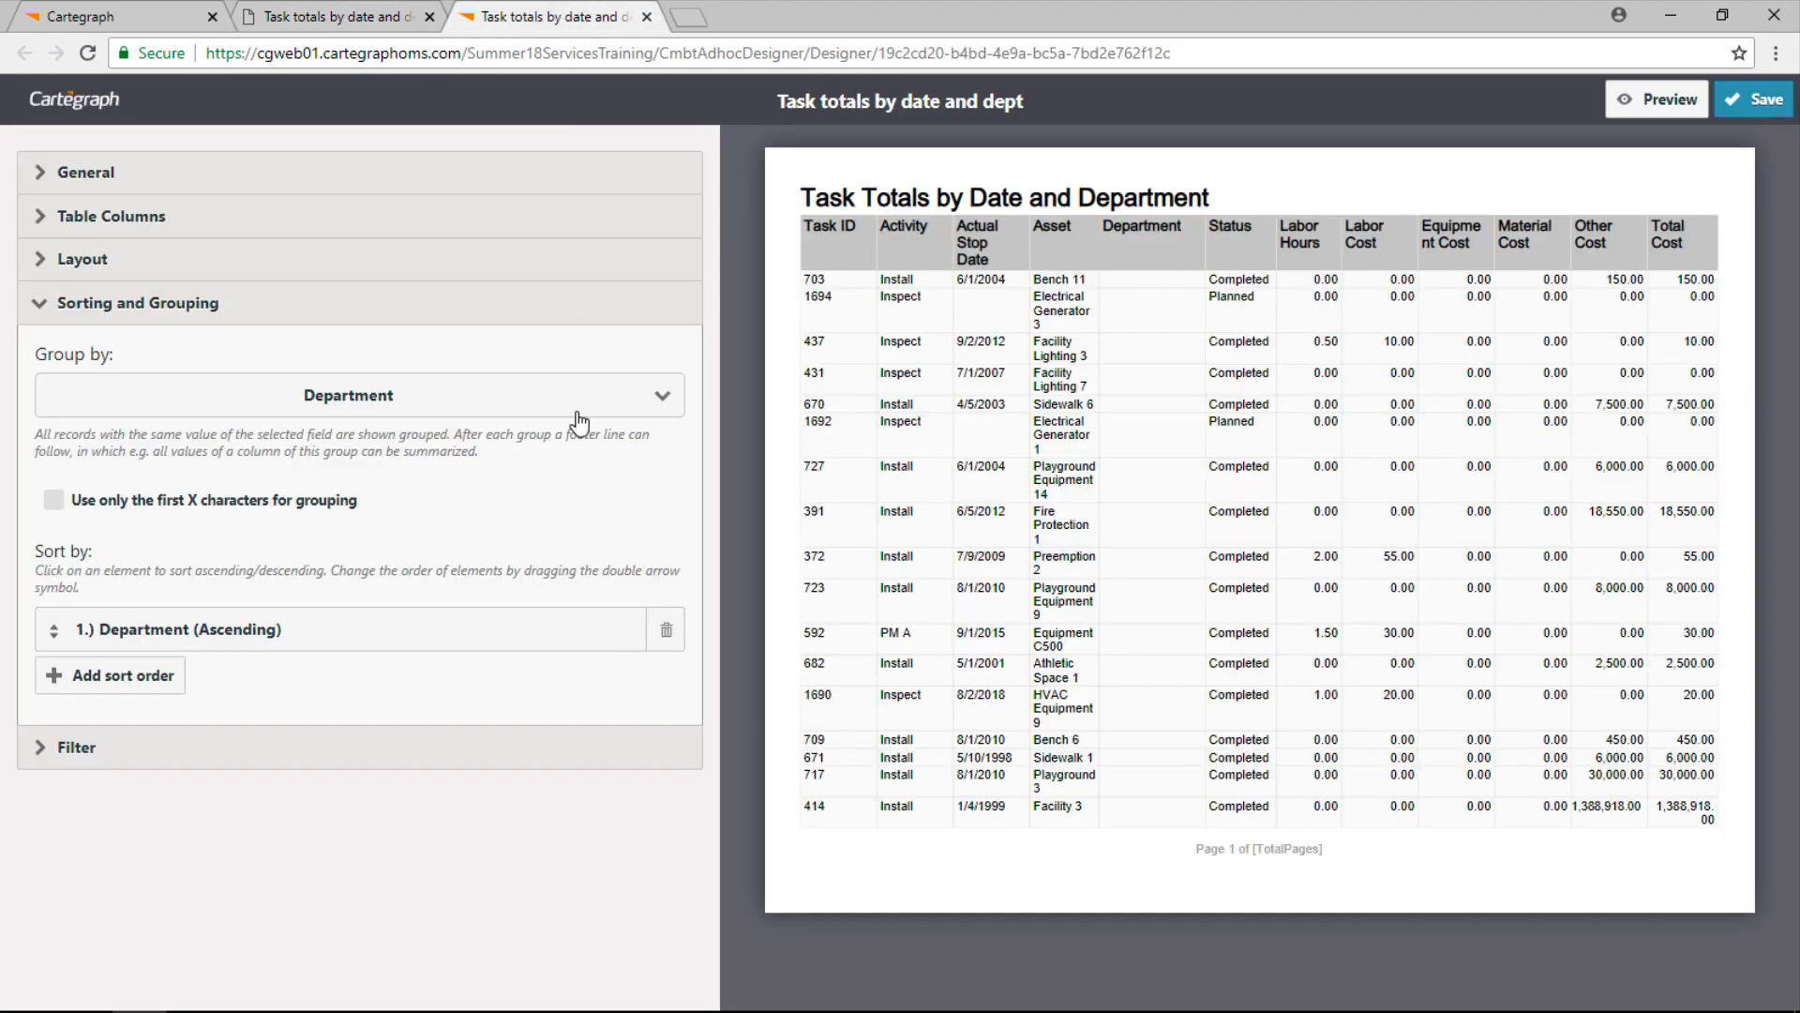
click(191, 220)
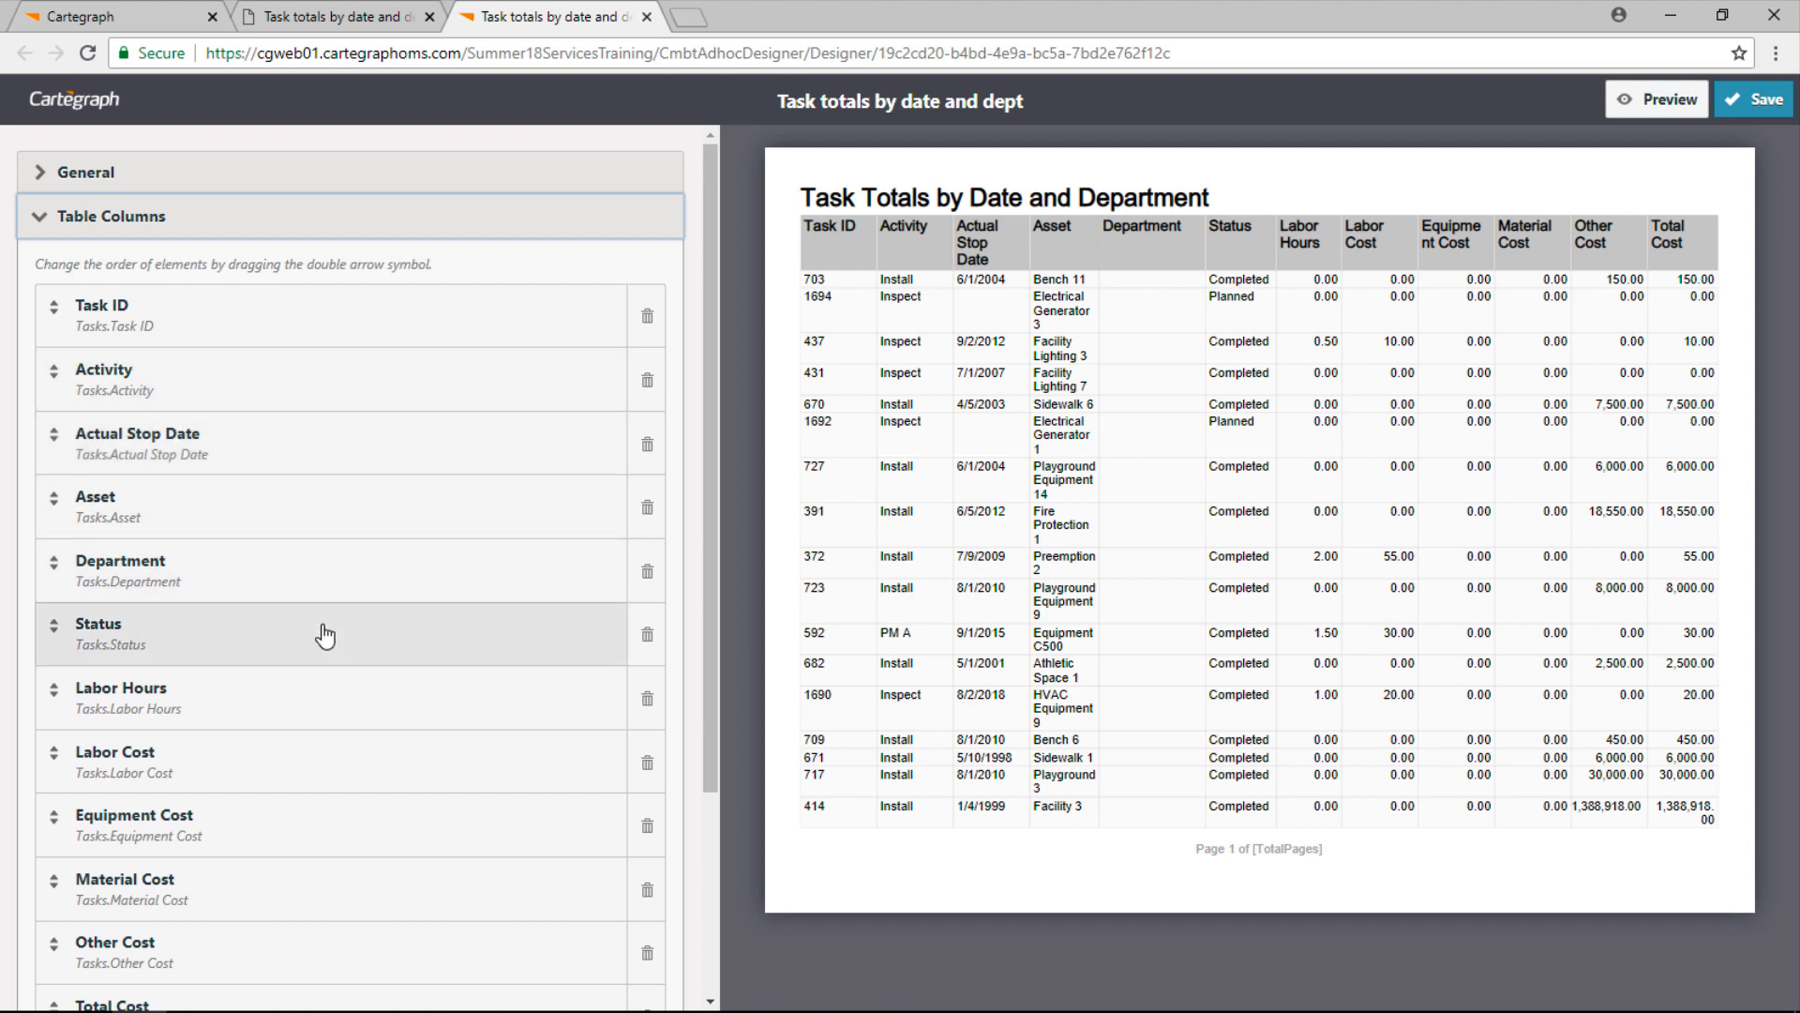
scroll(323, 636, down, 2)
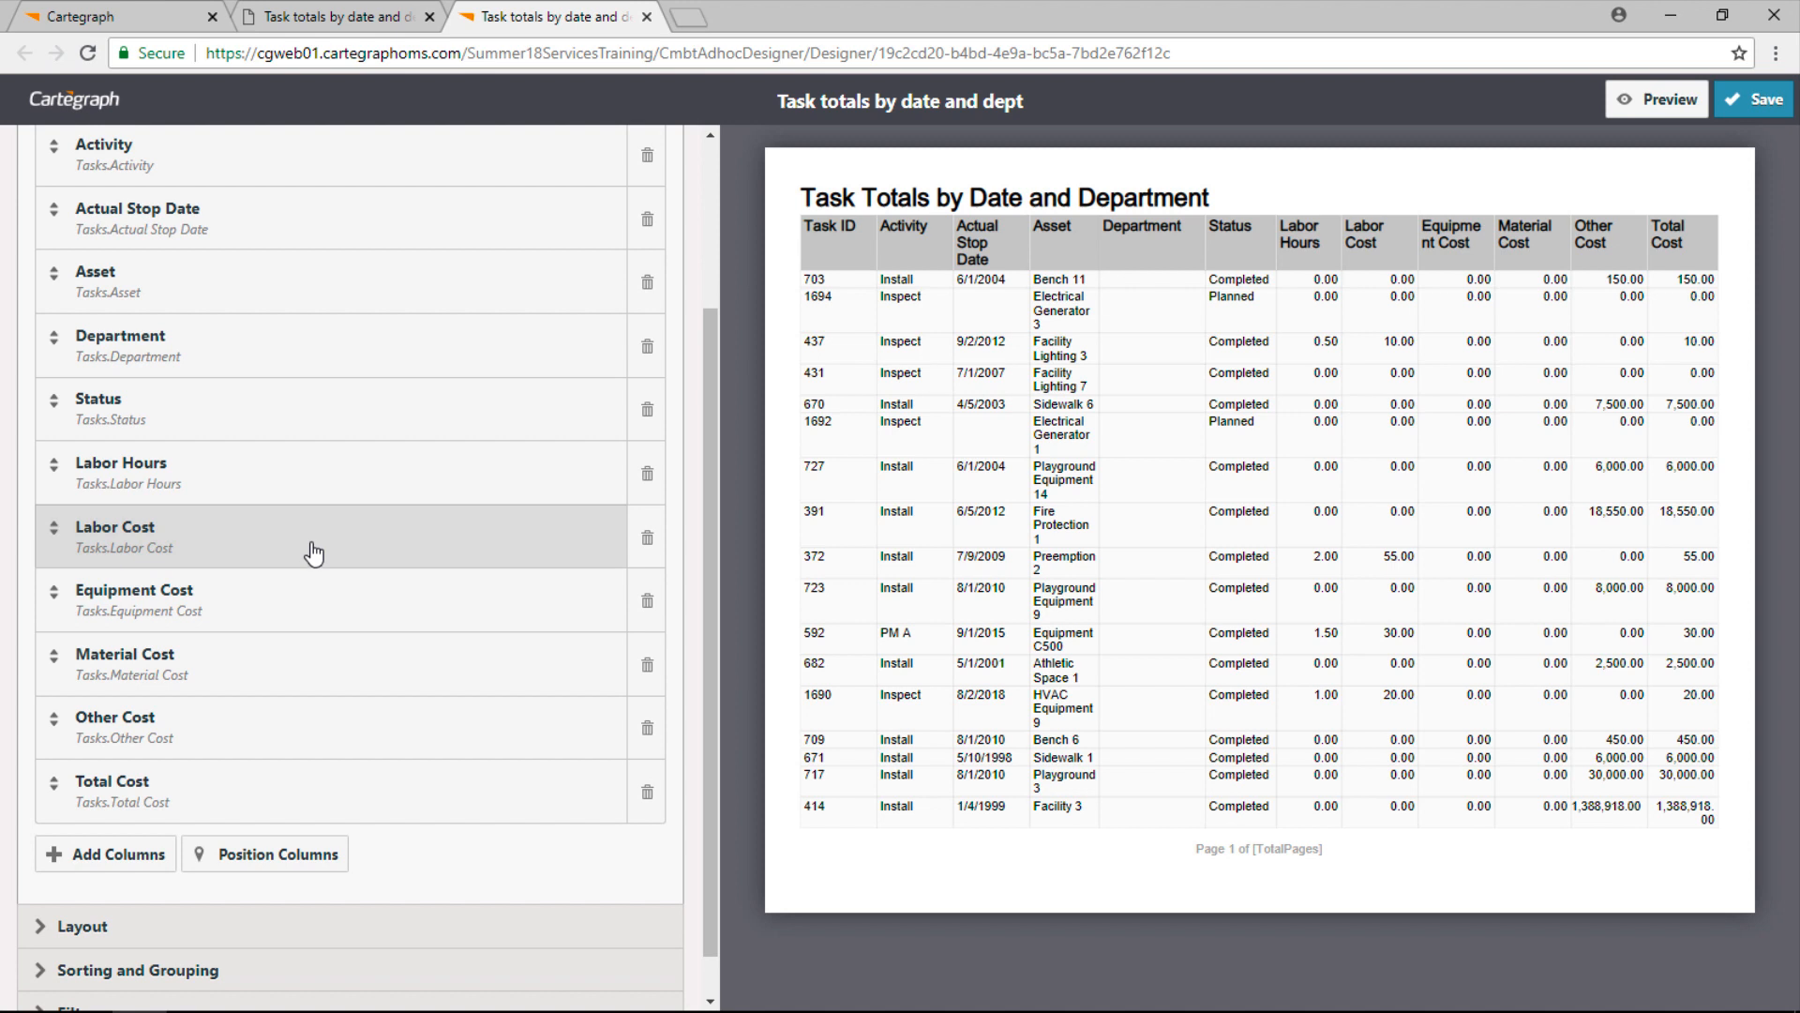
click(313, 553)
click(350, 469)
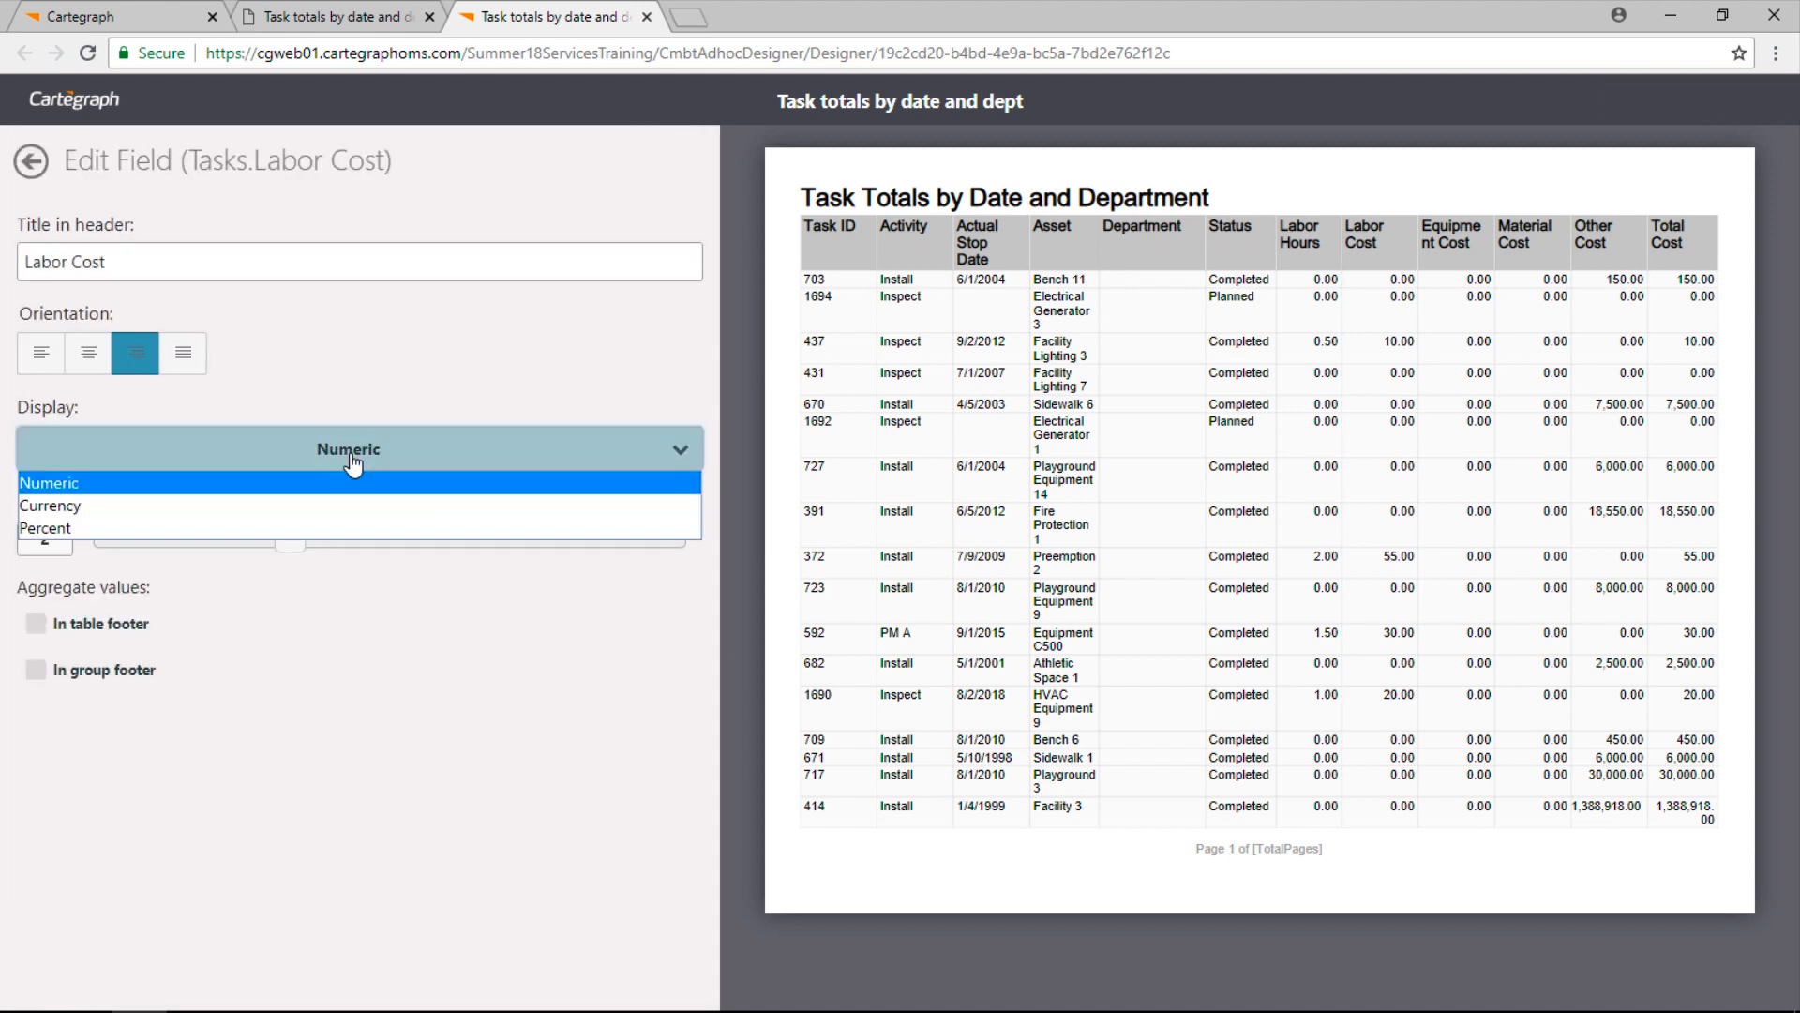
click(346, 500)
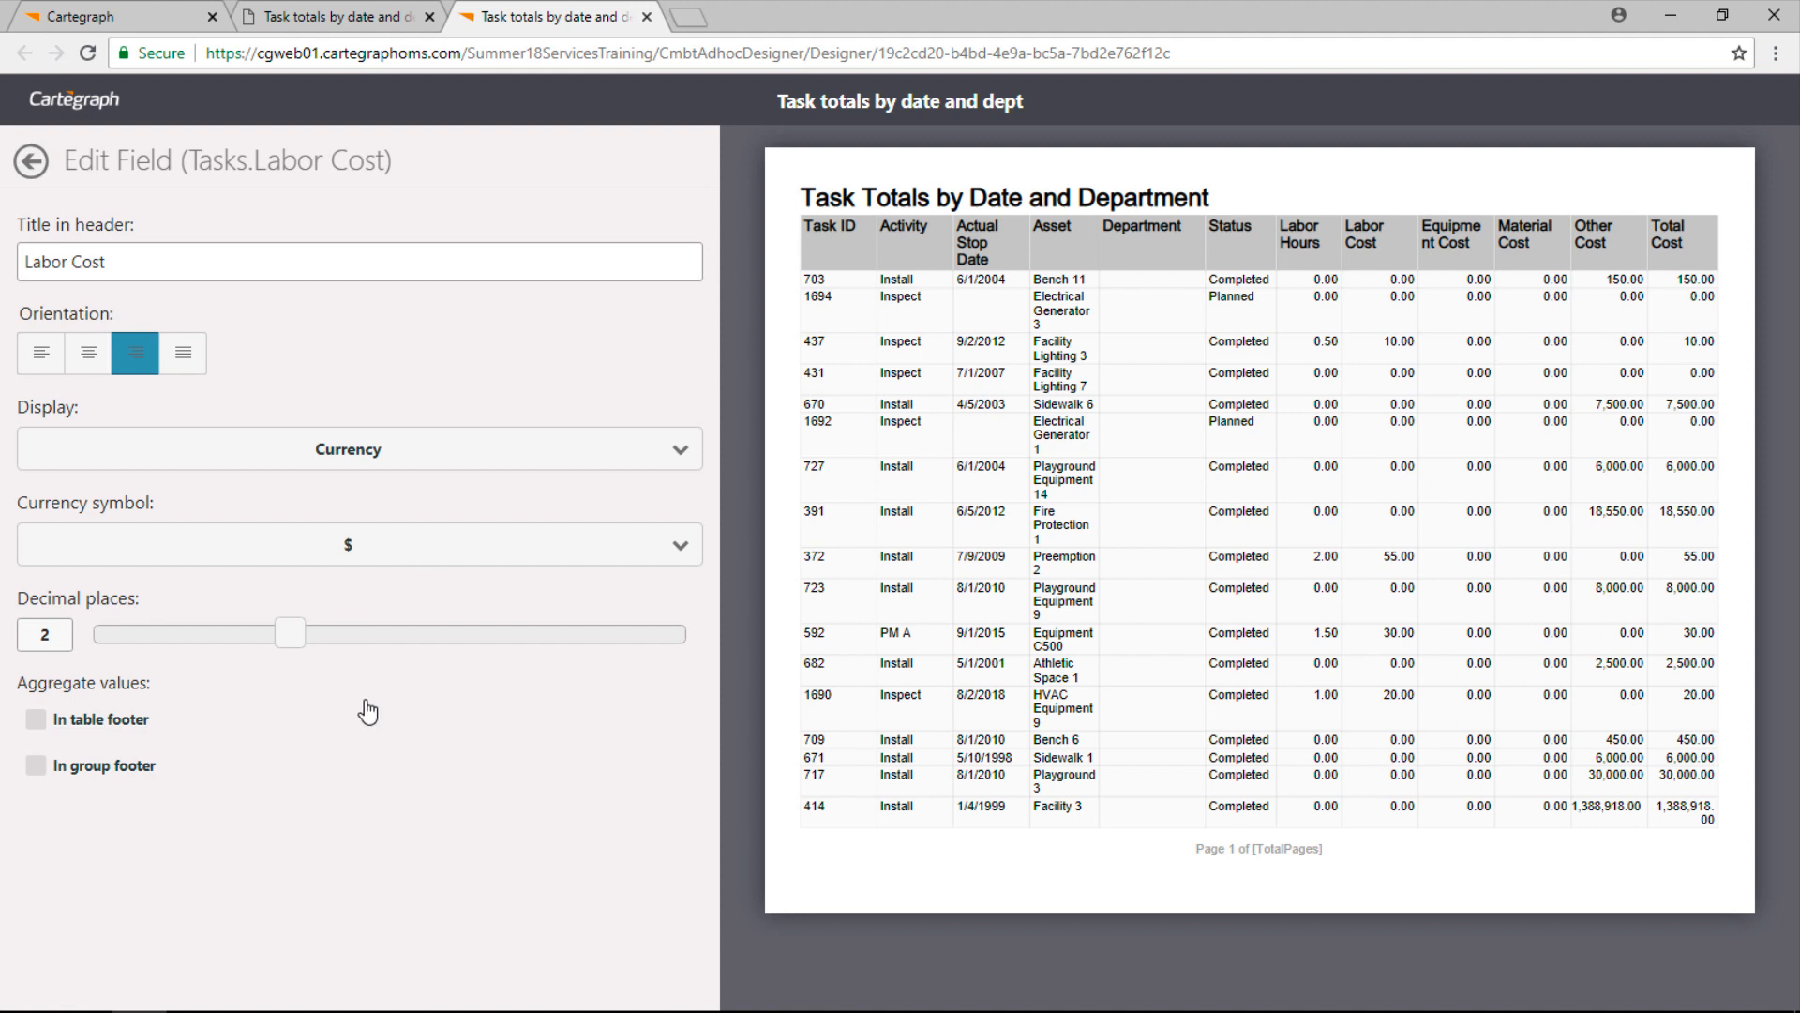
Add Sum aggregates for the Labor Cost column in both the table footer and the group footer.
click(142, 722)
click(136, 824)
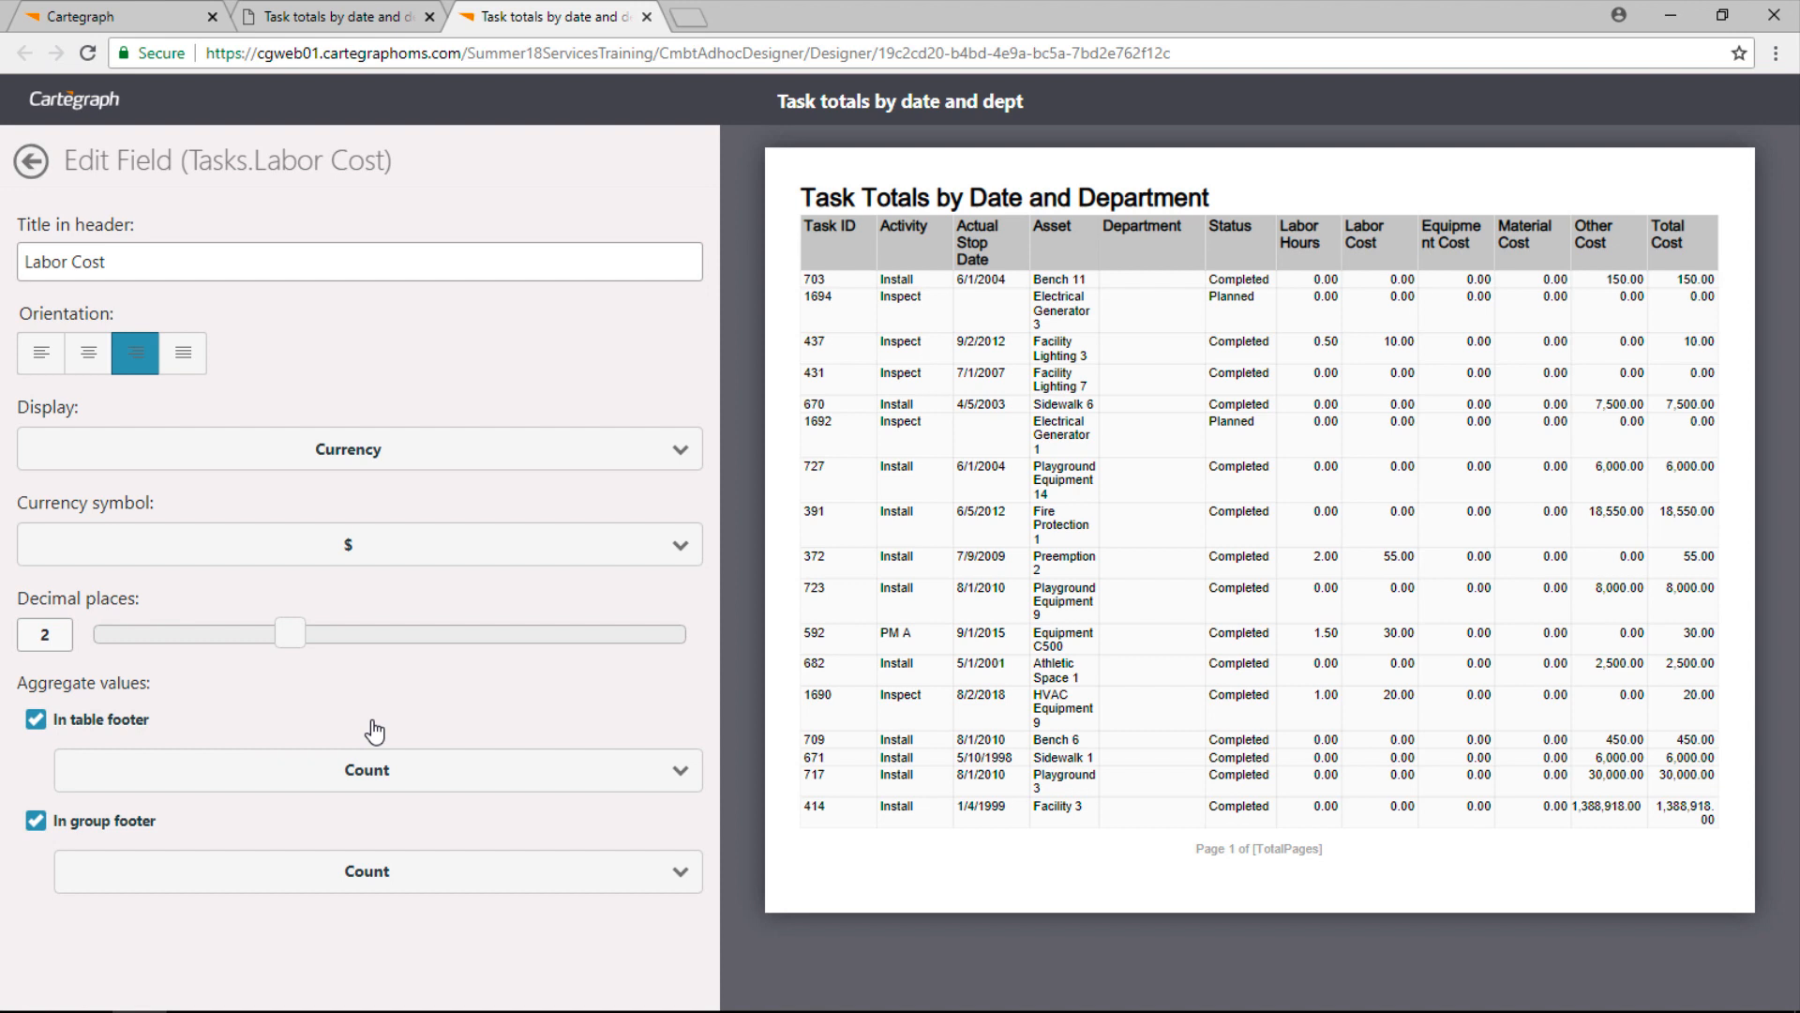
click(319, 783)
click(268, 935)
click(328, 874)
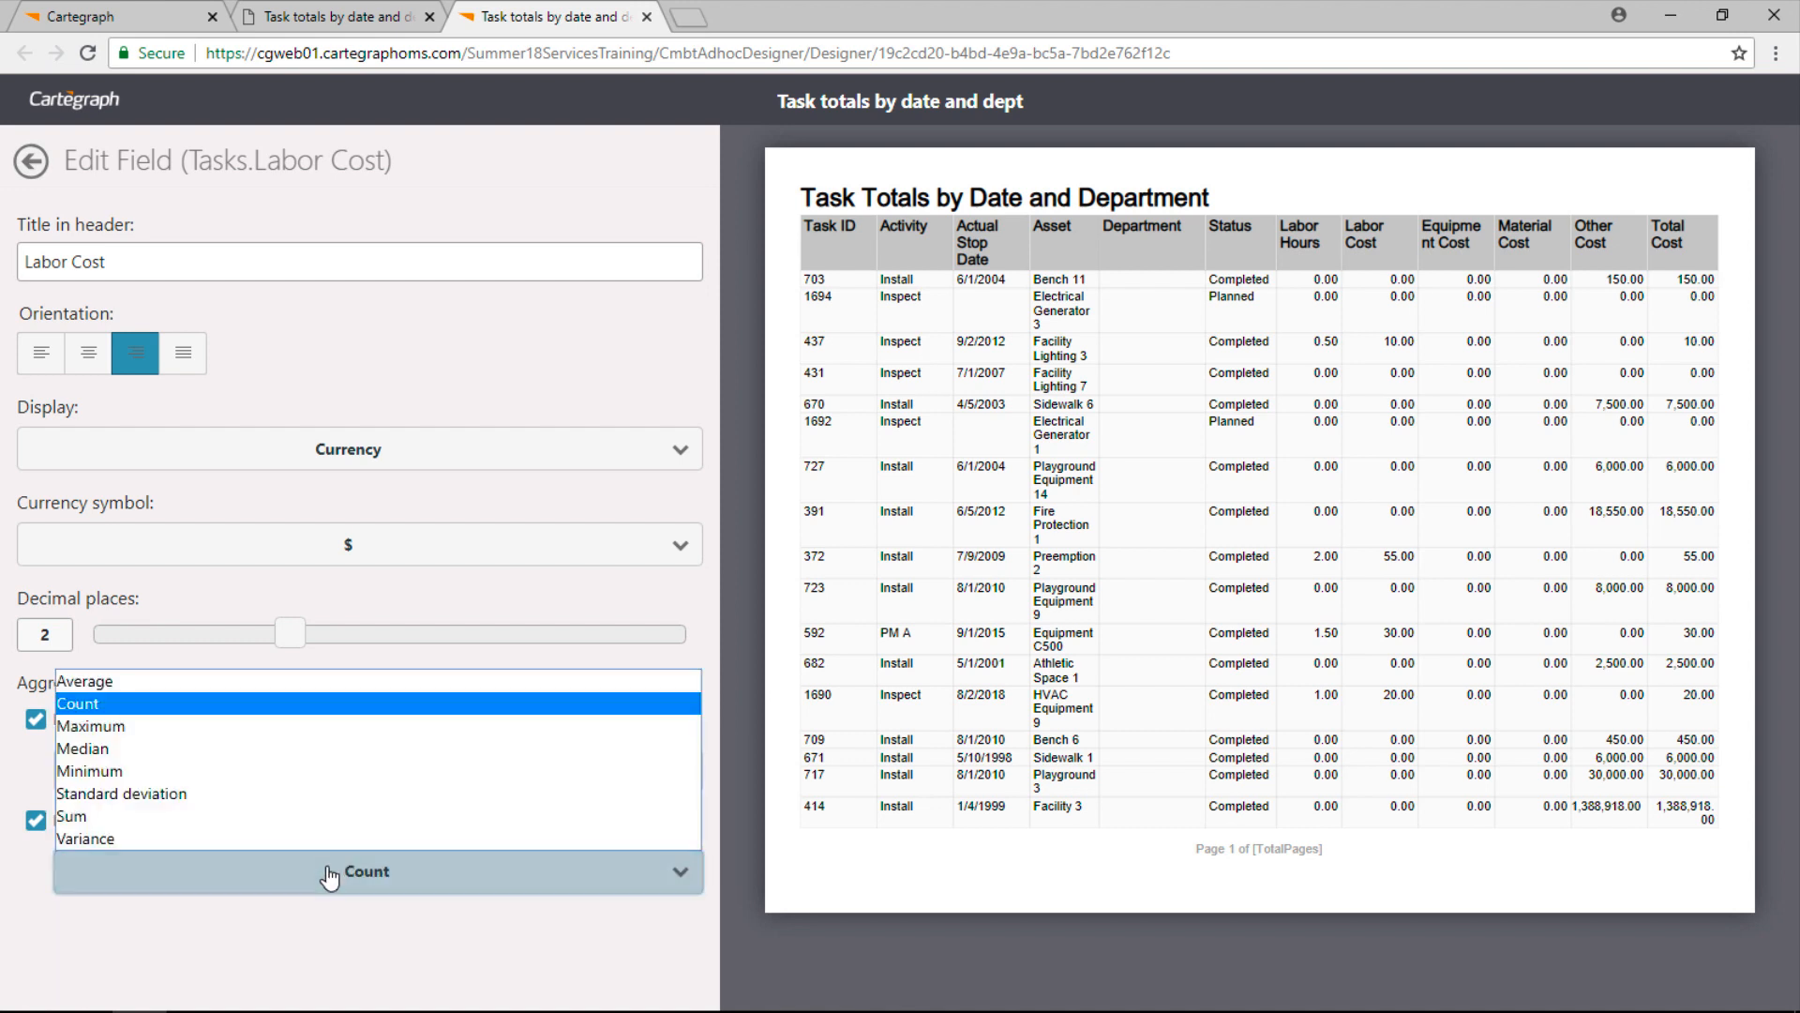
click(282, 812)
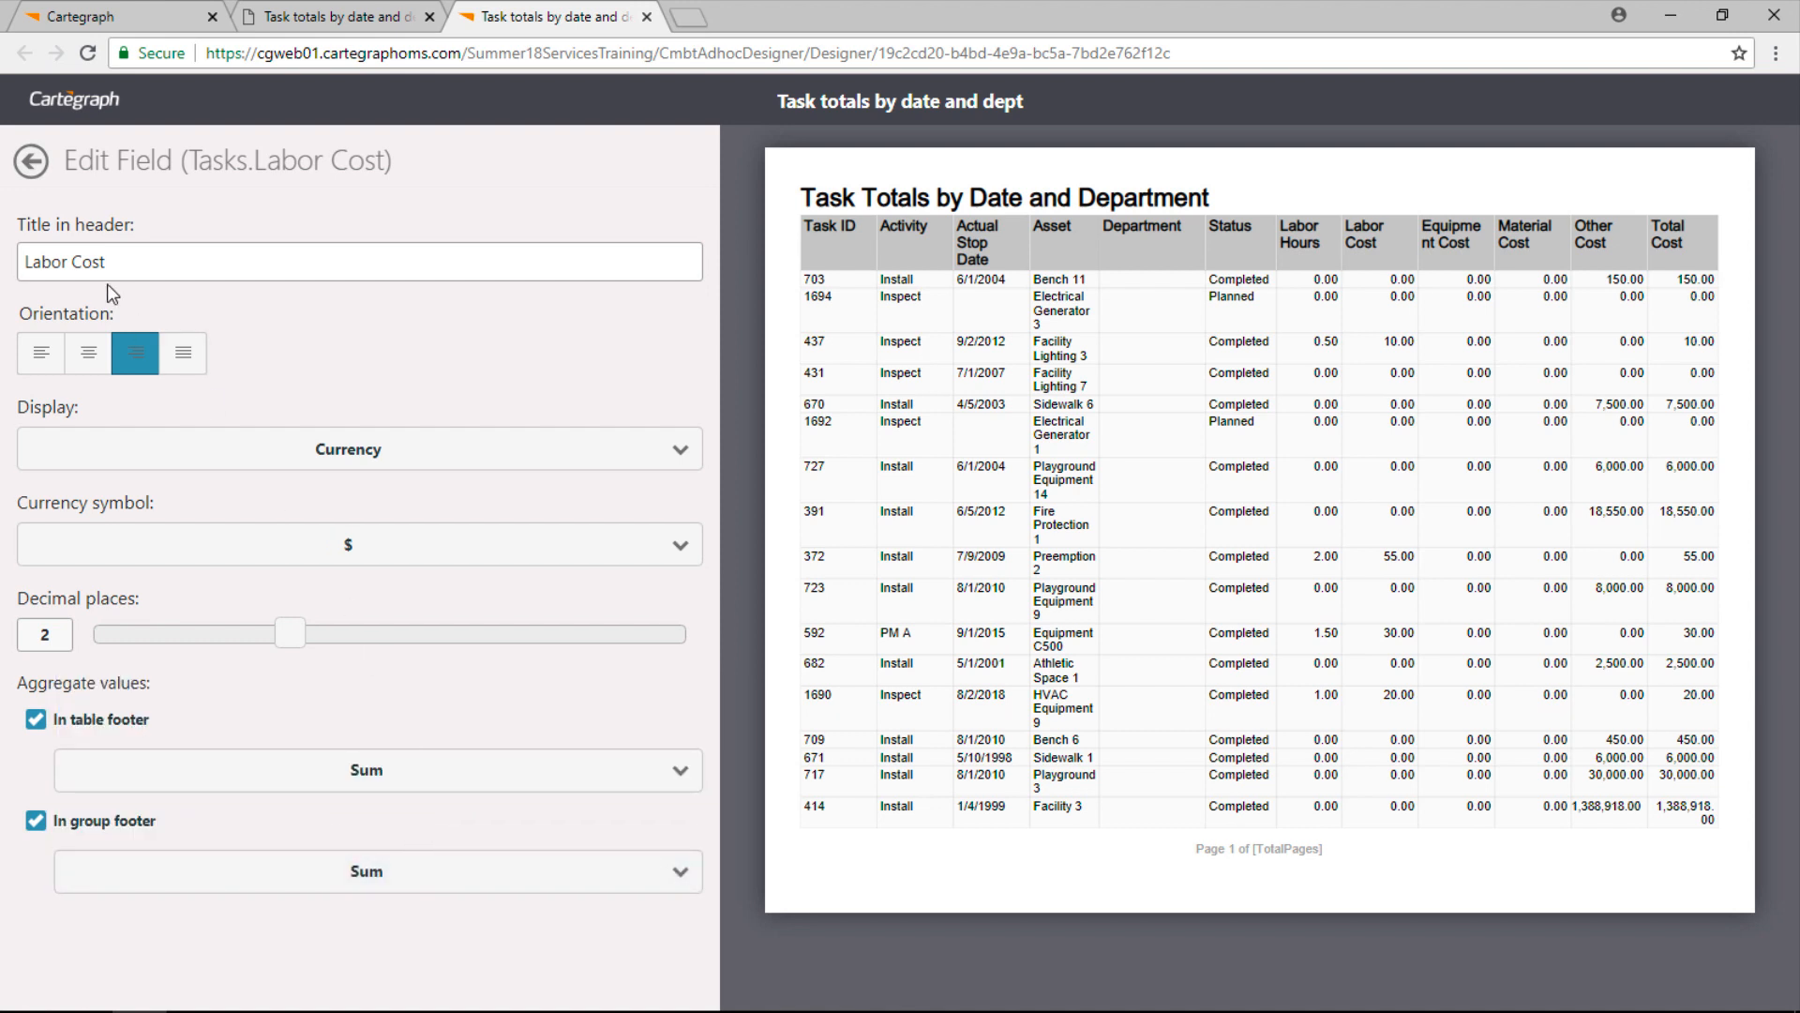
click(33, 166)
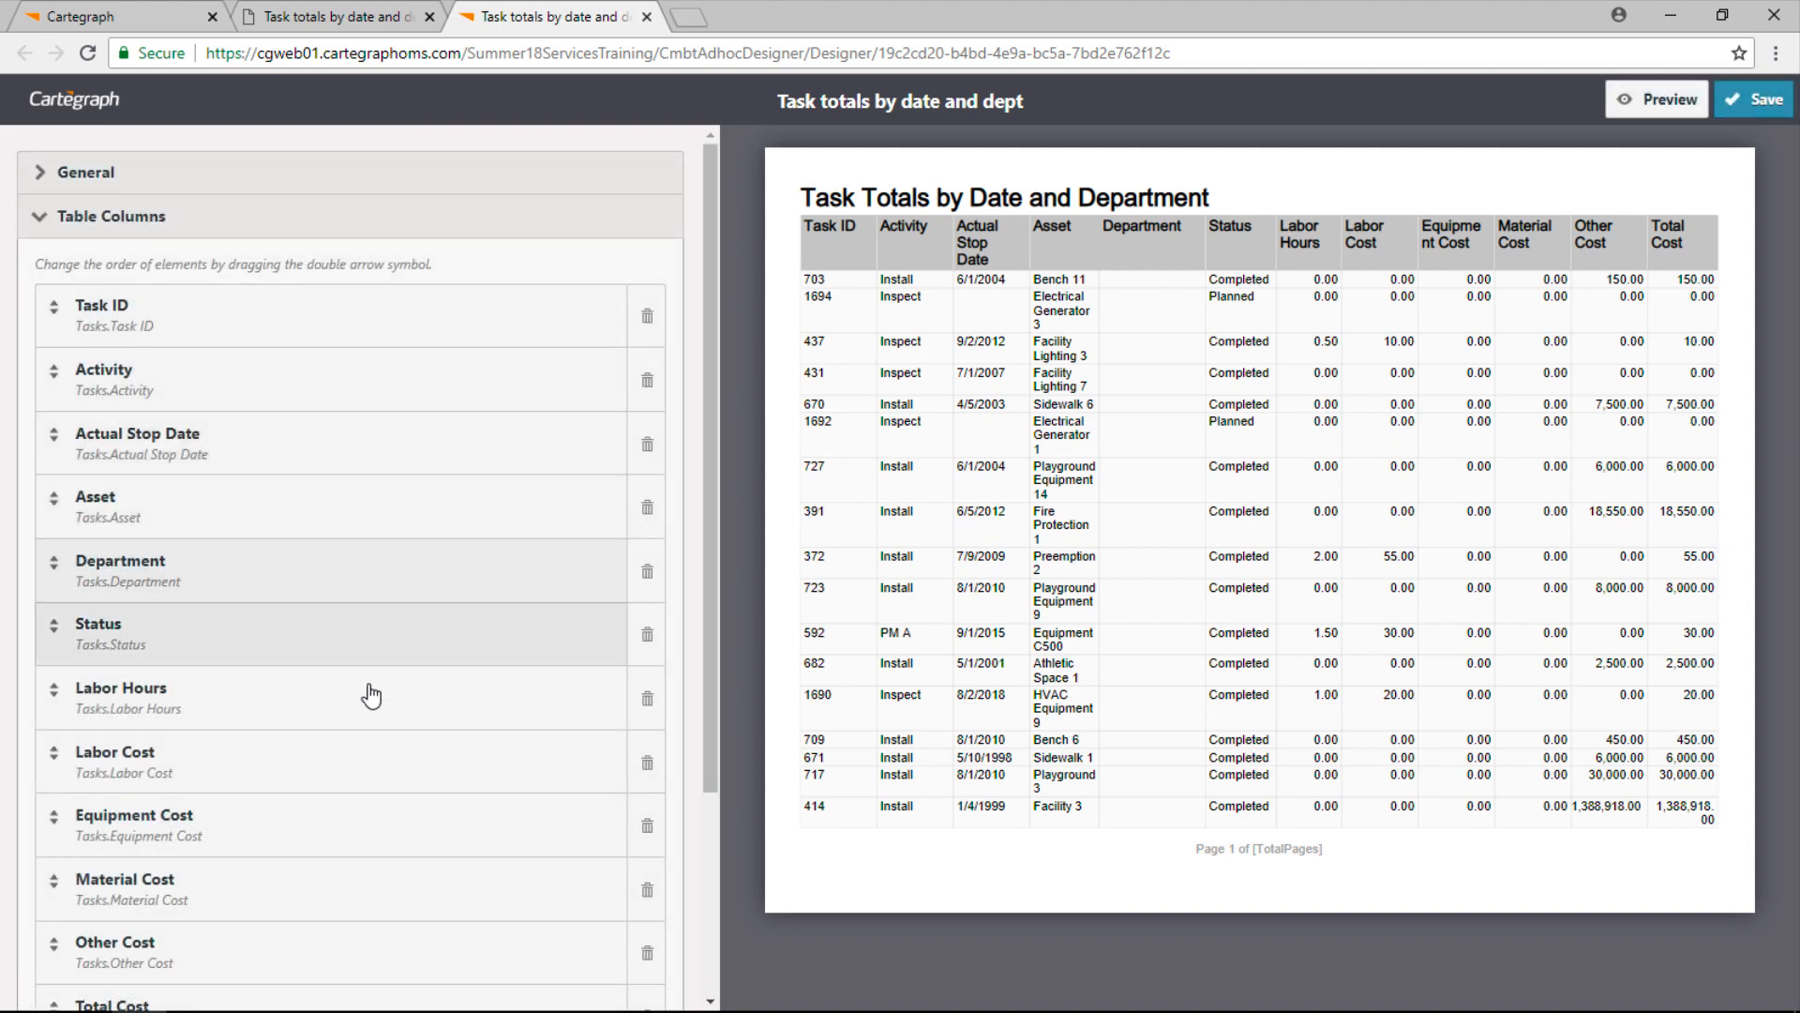
Add Sum aggregates for the Labor Hours column in both the table footer and the group footer.
click(336, 710)
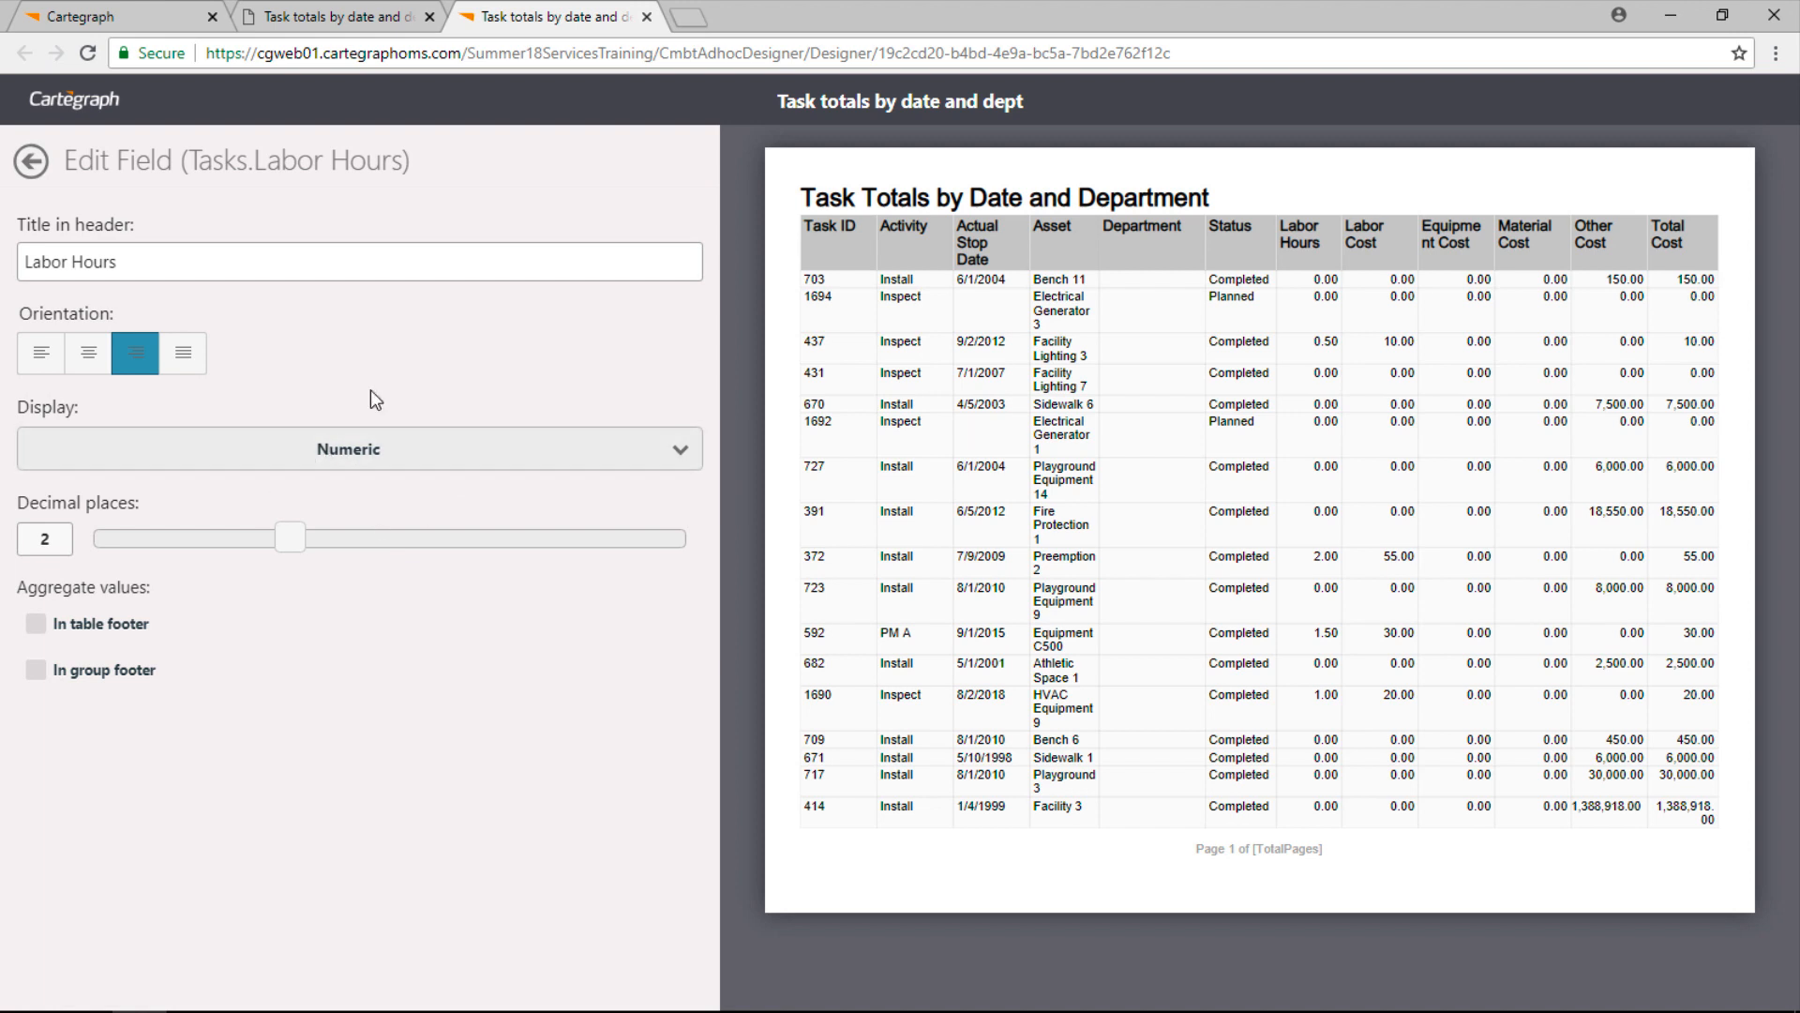
click(105, 625)
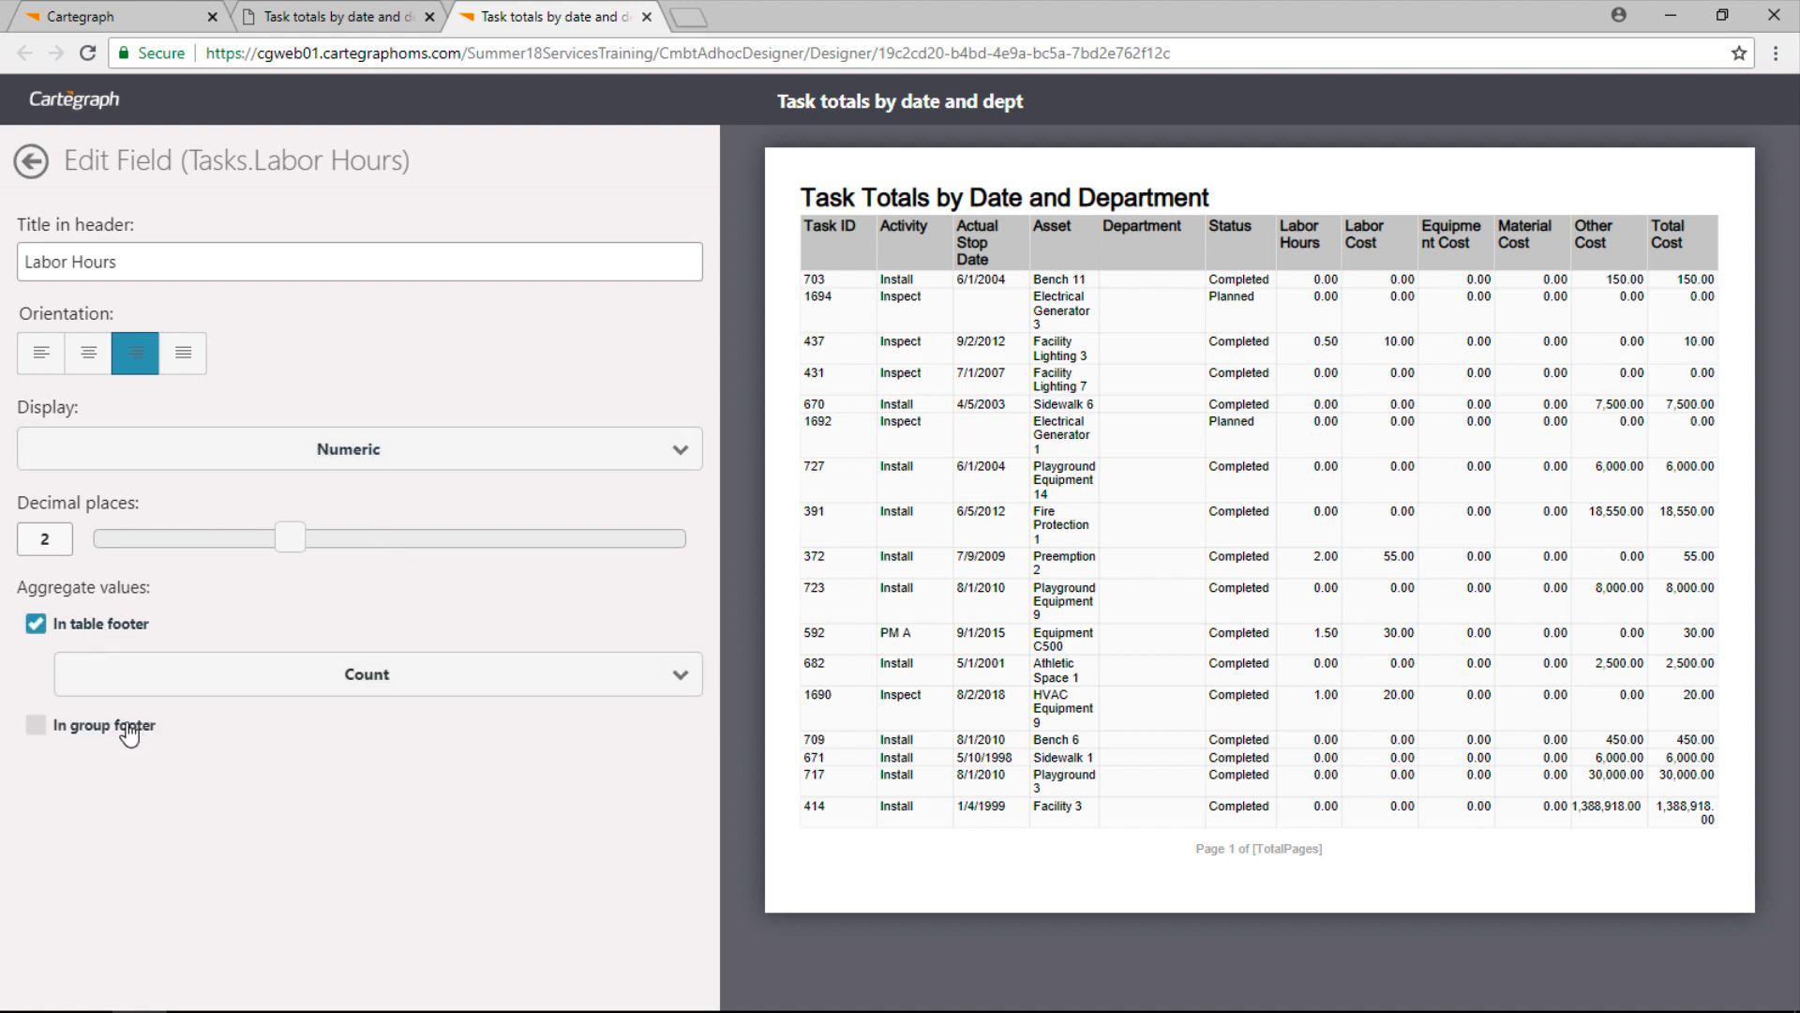
click(130, 731)
click(233, 684)
click(204, 840)
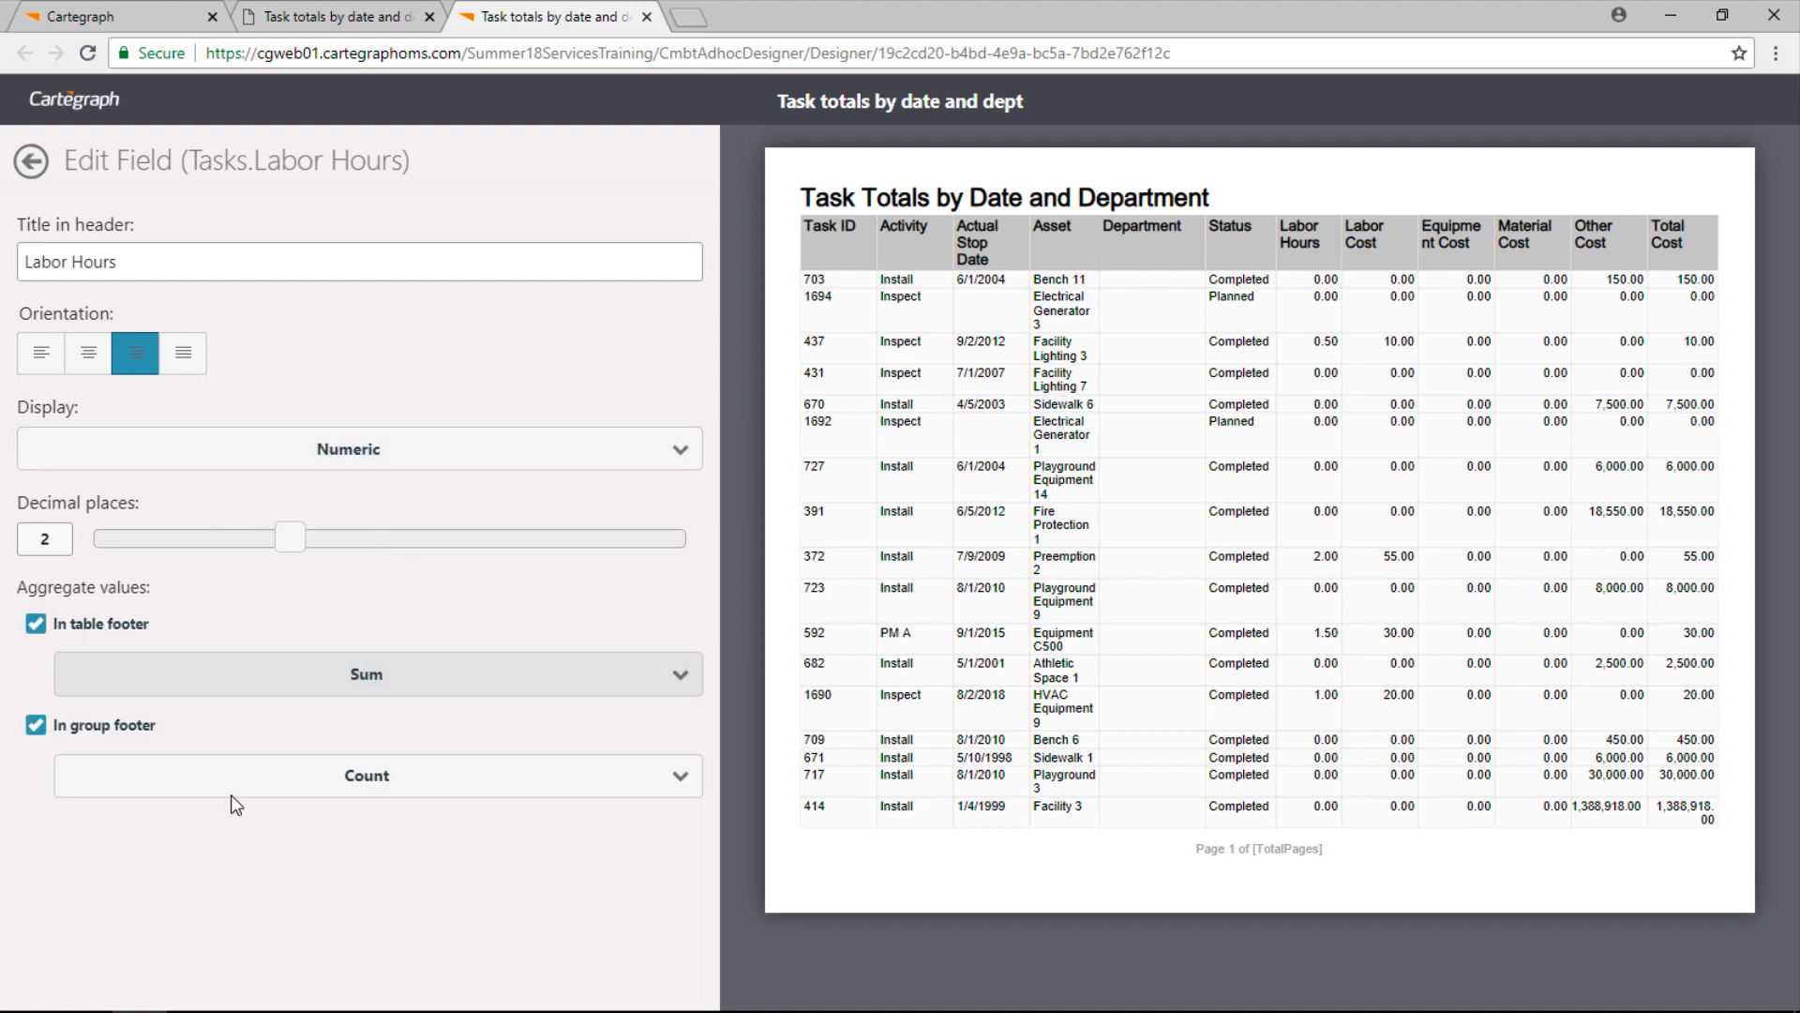
click(232, 792)
click(208, 938)
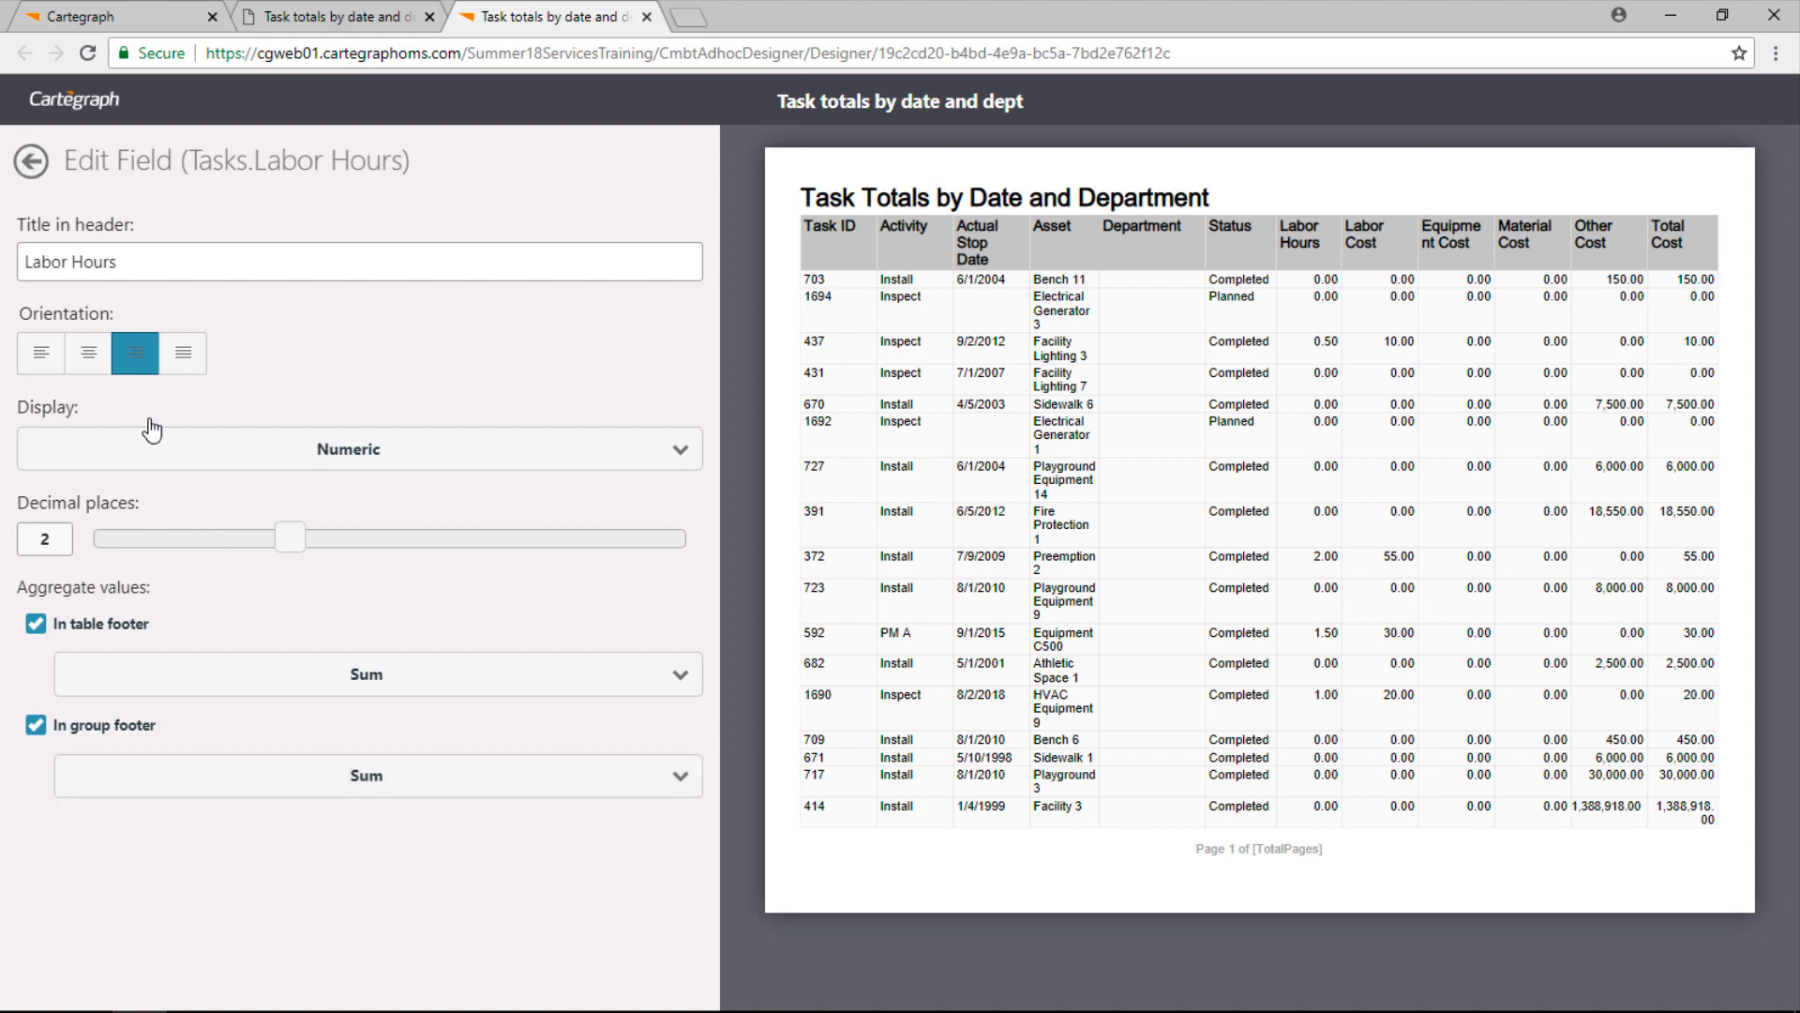
click(34, 163)
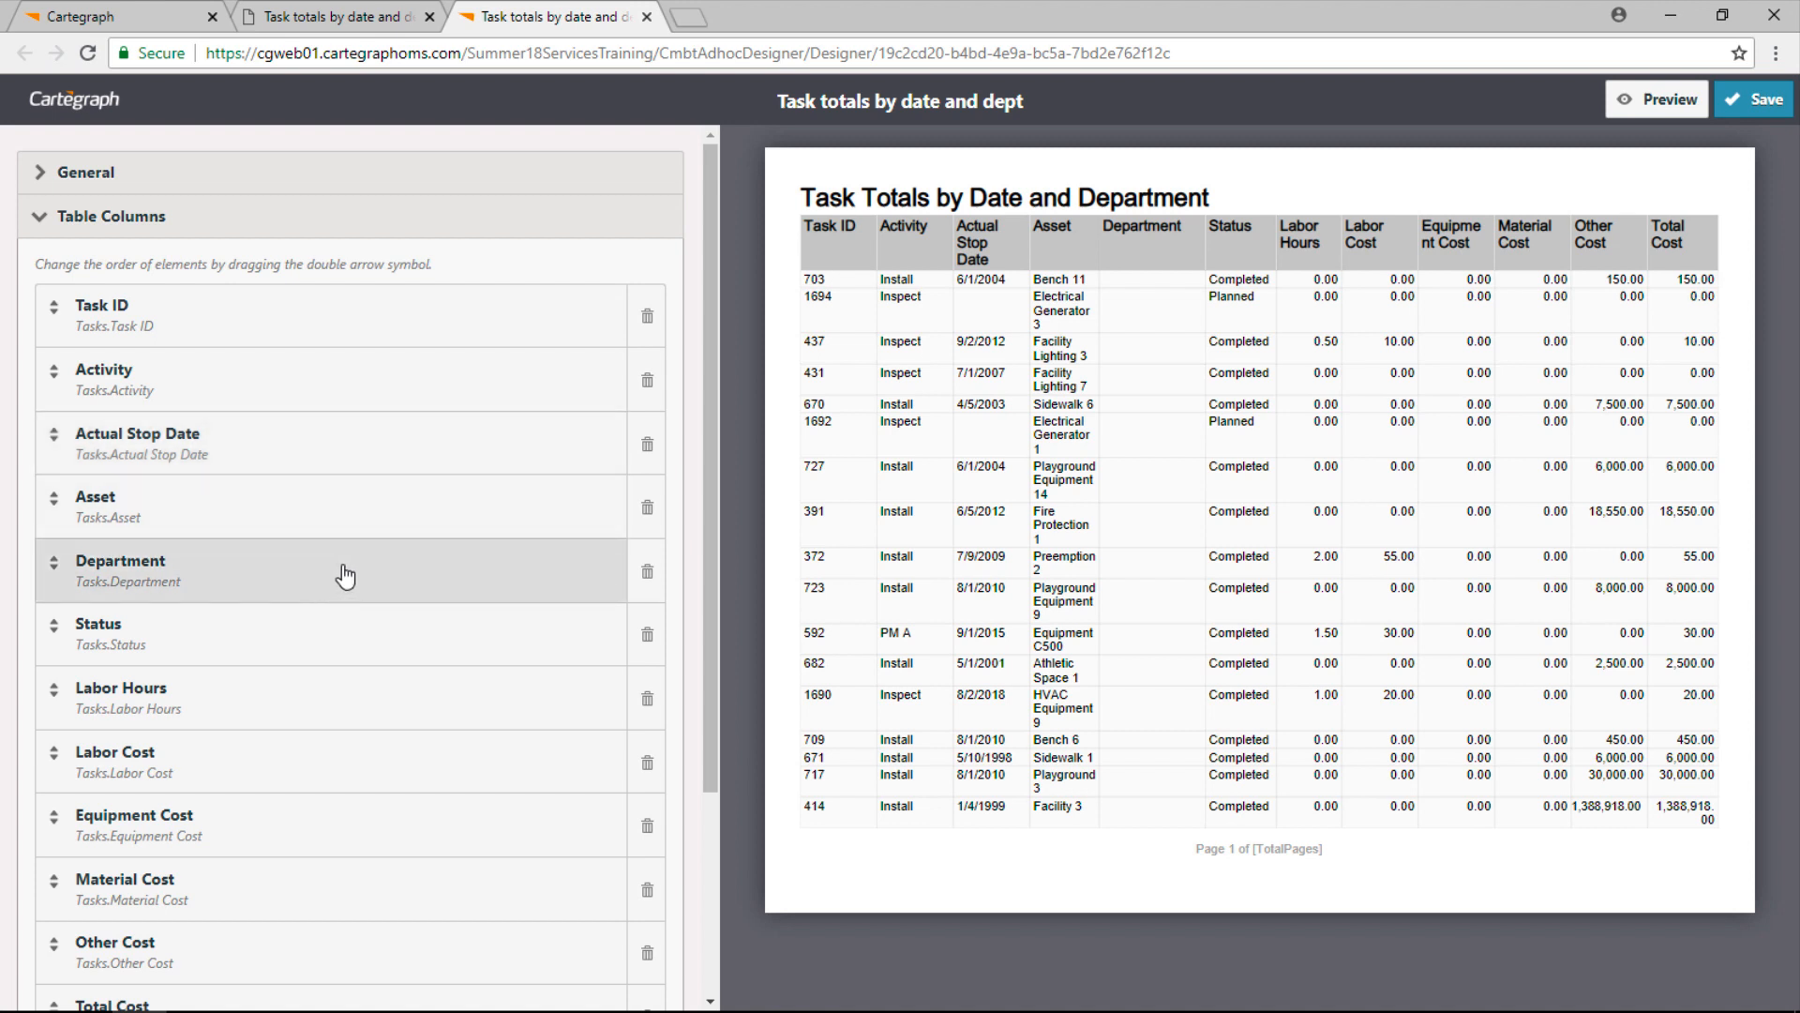
Set the Equipment Cost column to display as Currency.
scroll(333, 603, down, 3)
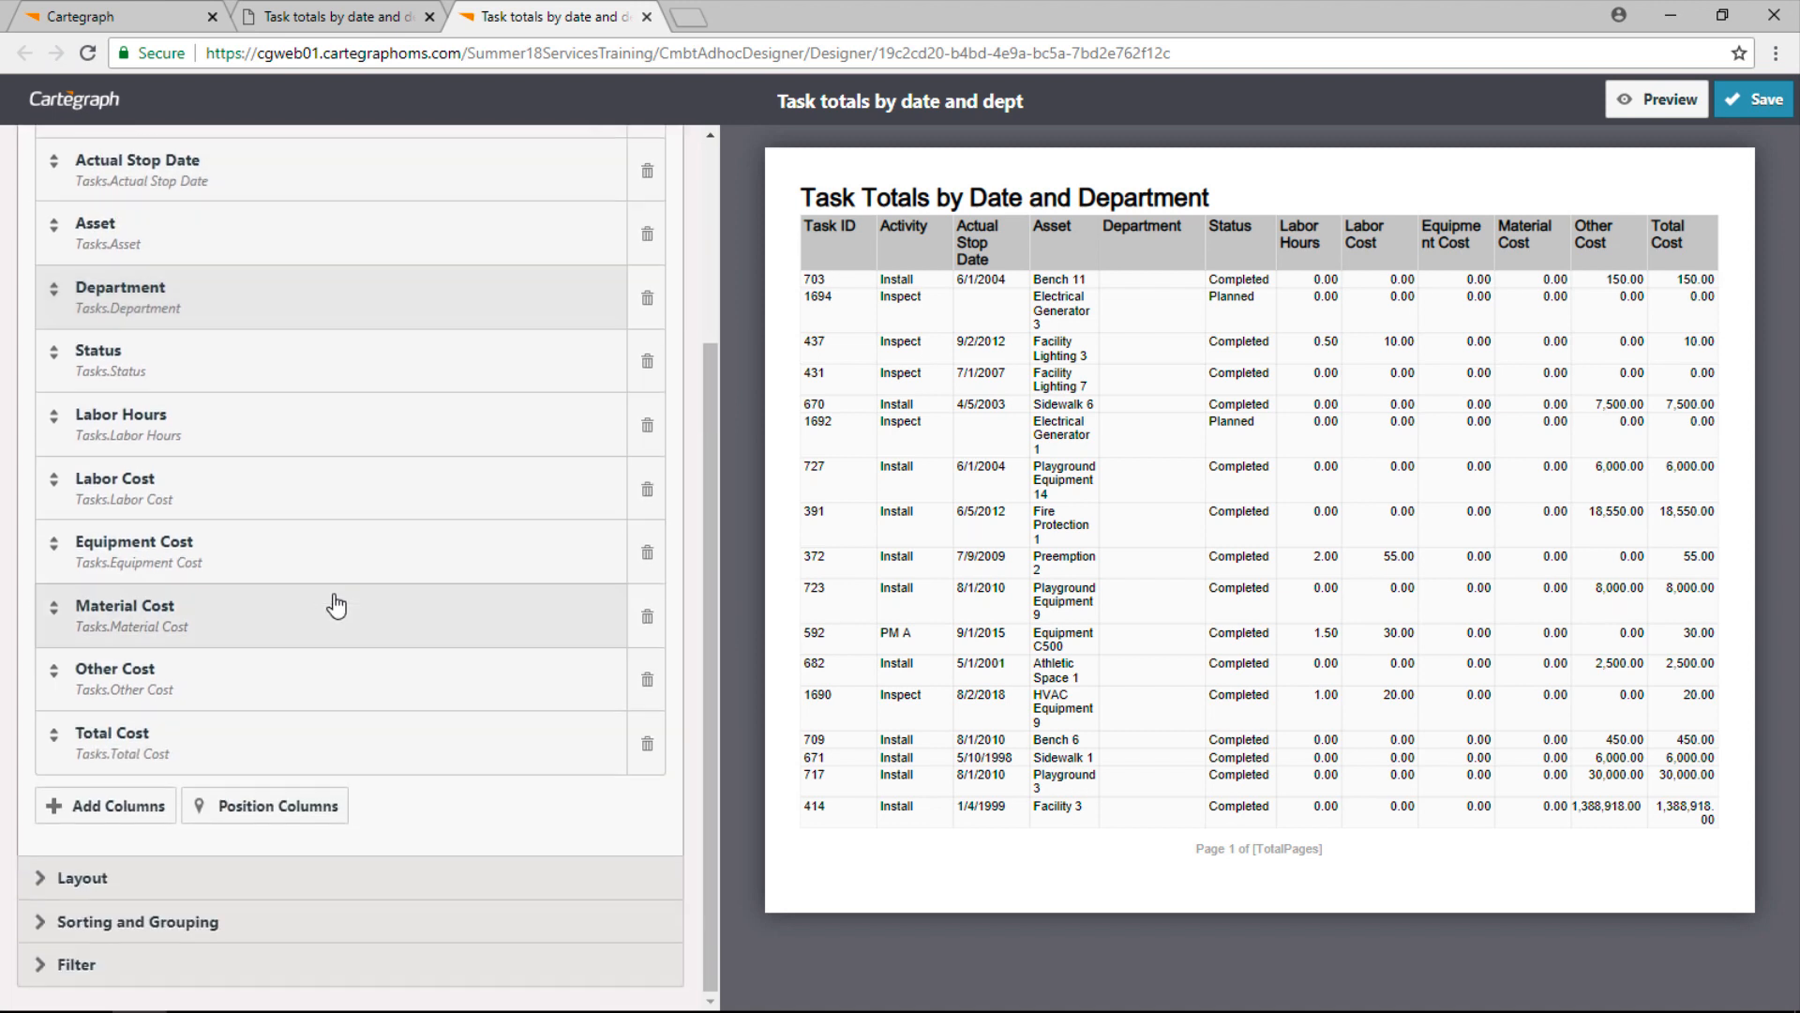
click(280, 558)
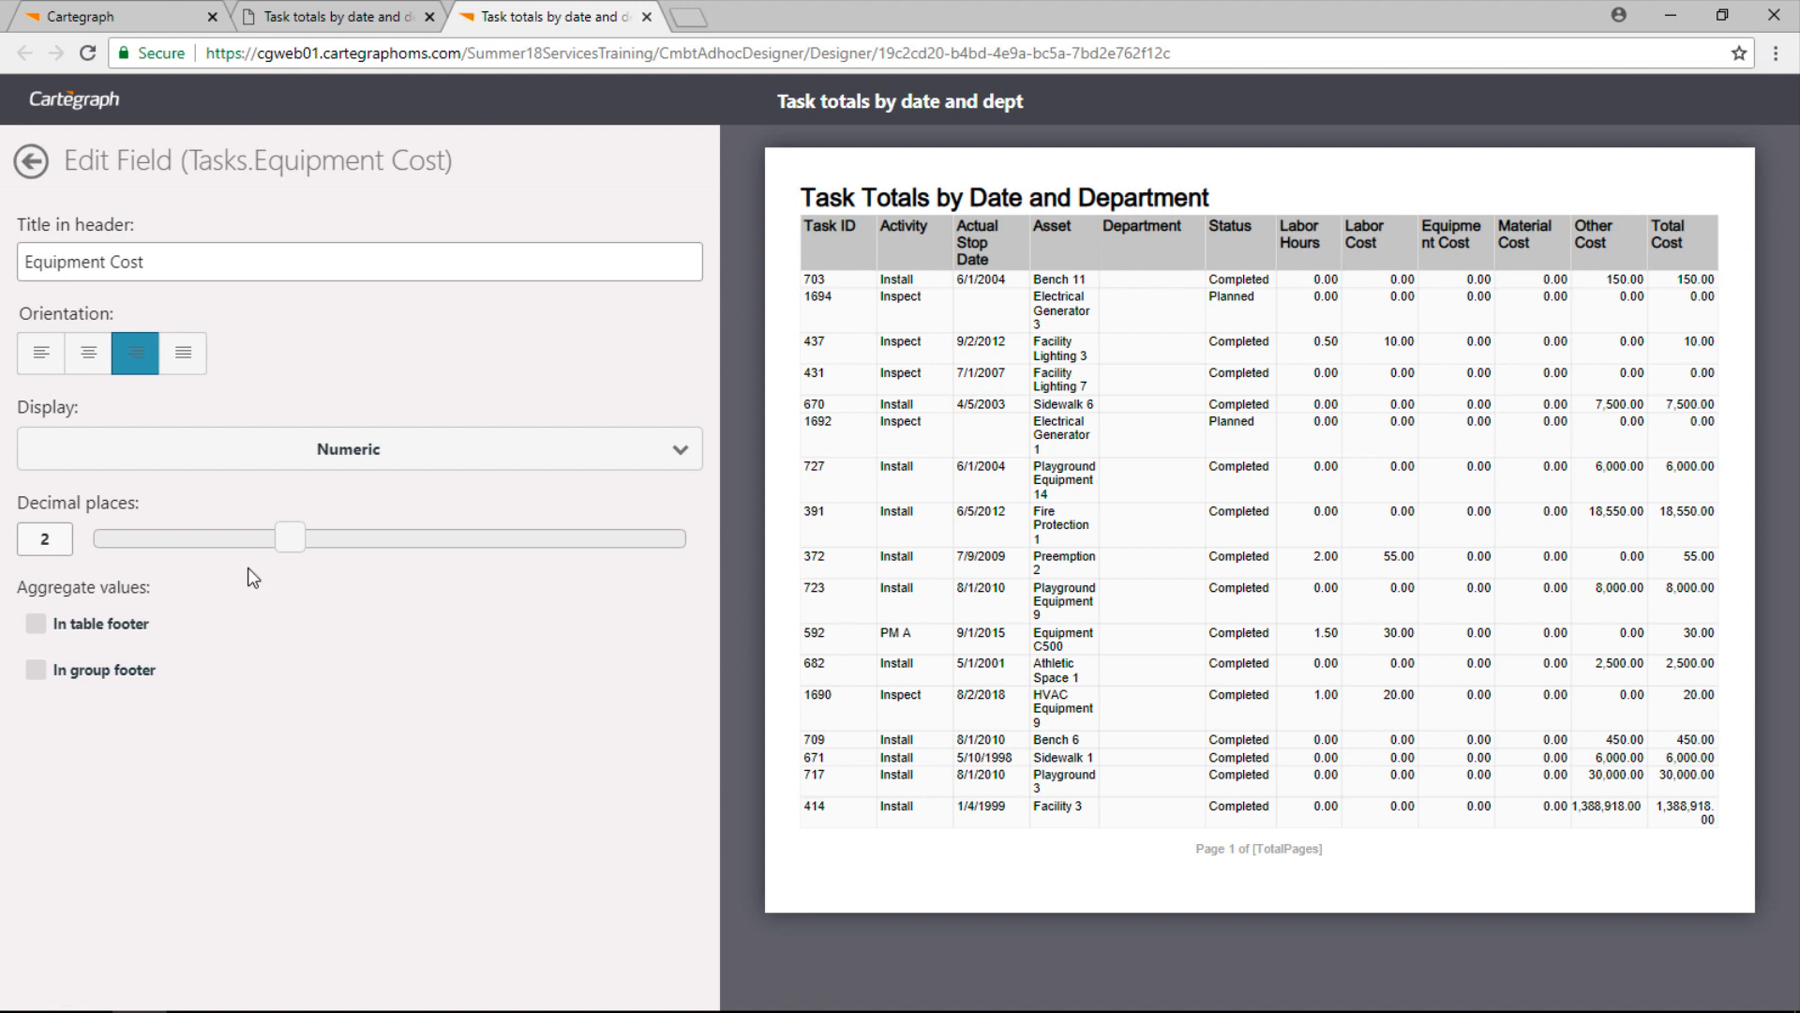
click(272, 459)
click(259, 501)
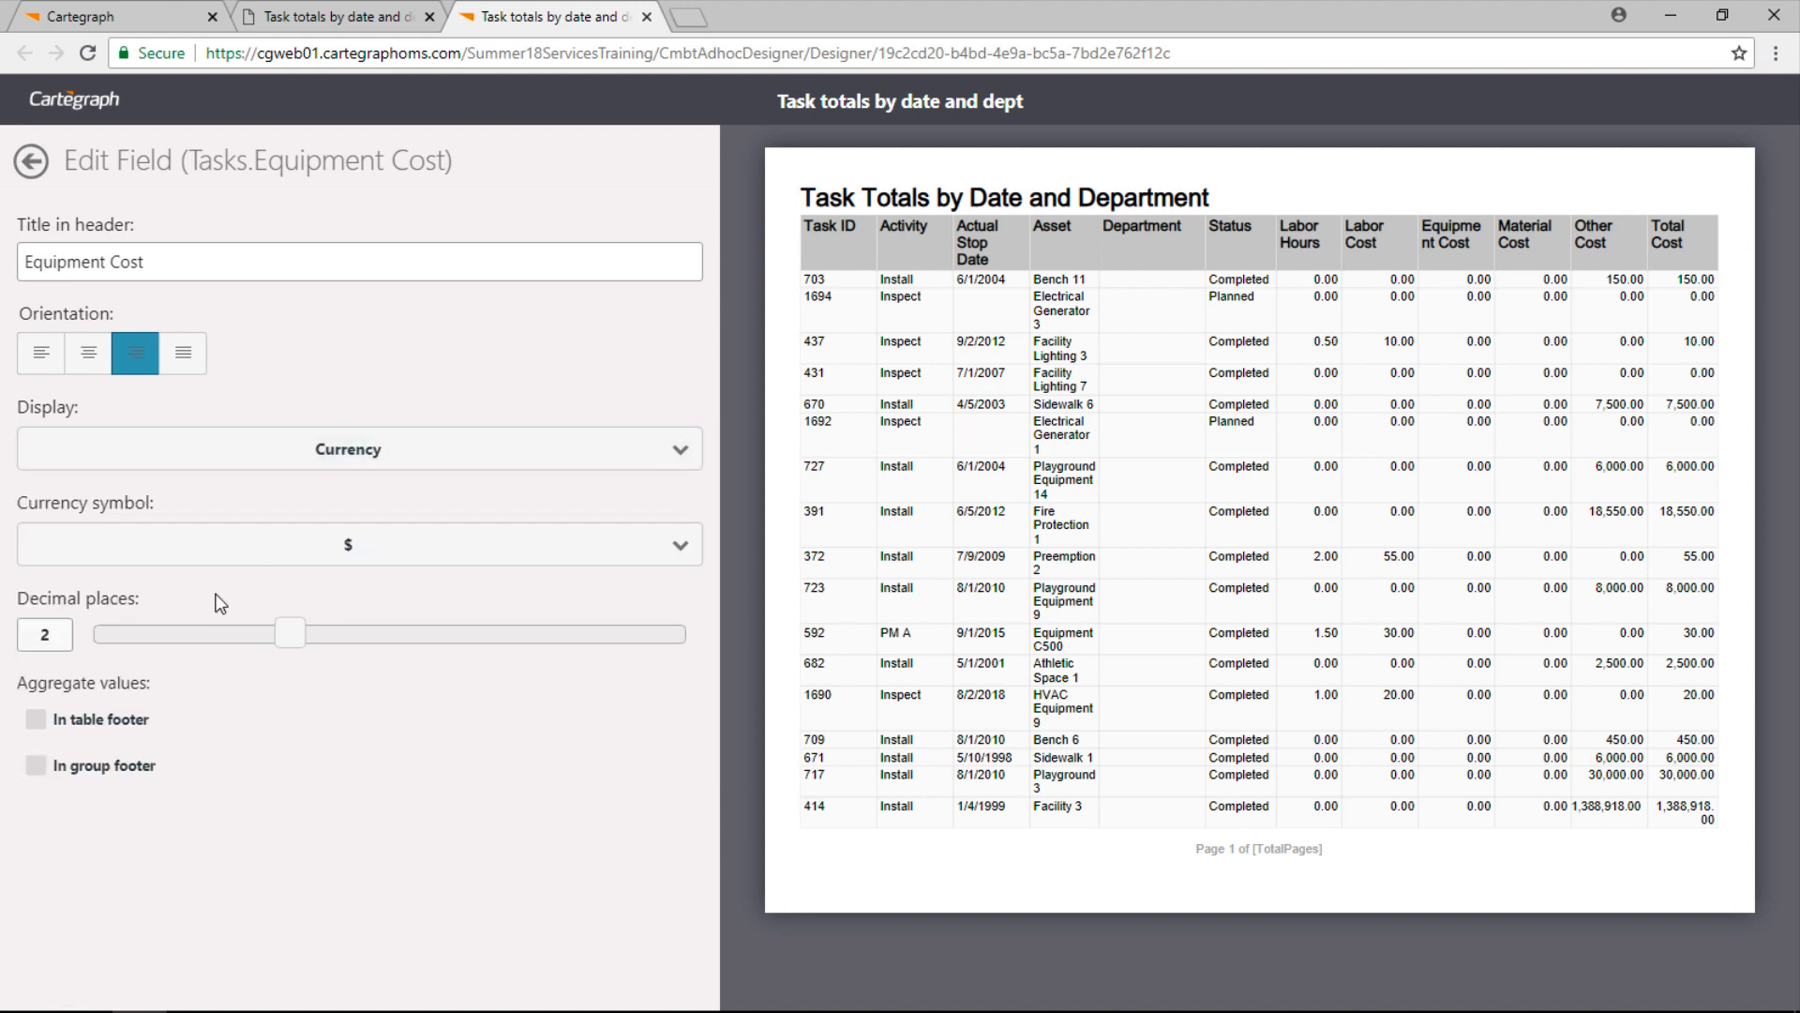
Add Sum aggregates for the Equipment Cost column in both the table footer and the group footer.
click(122, 720)
click(183, 783)
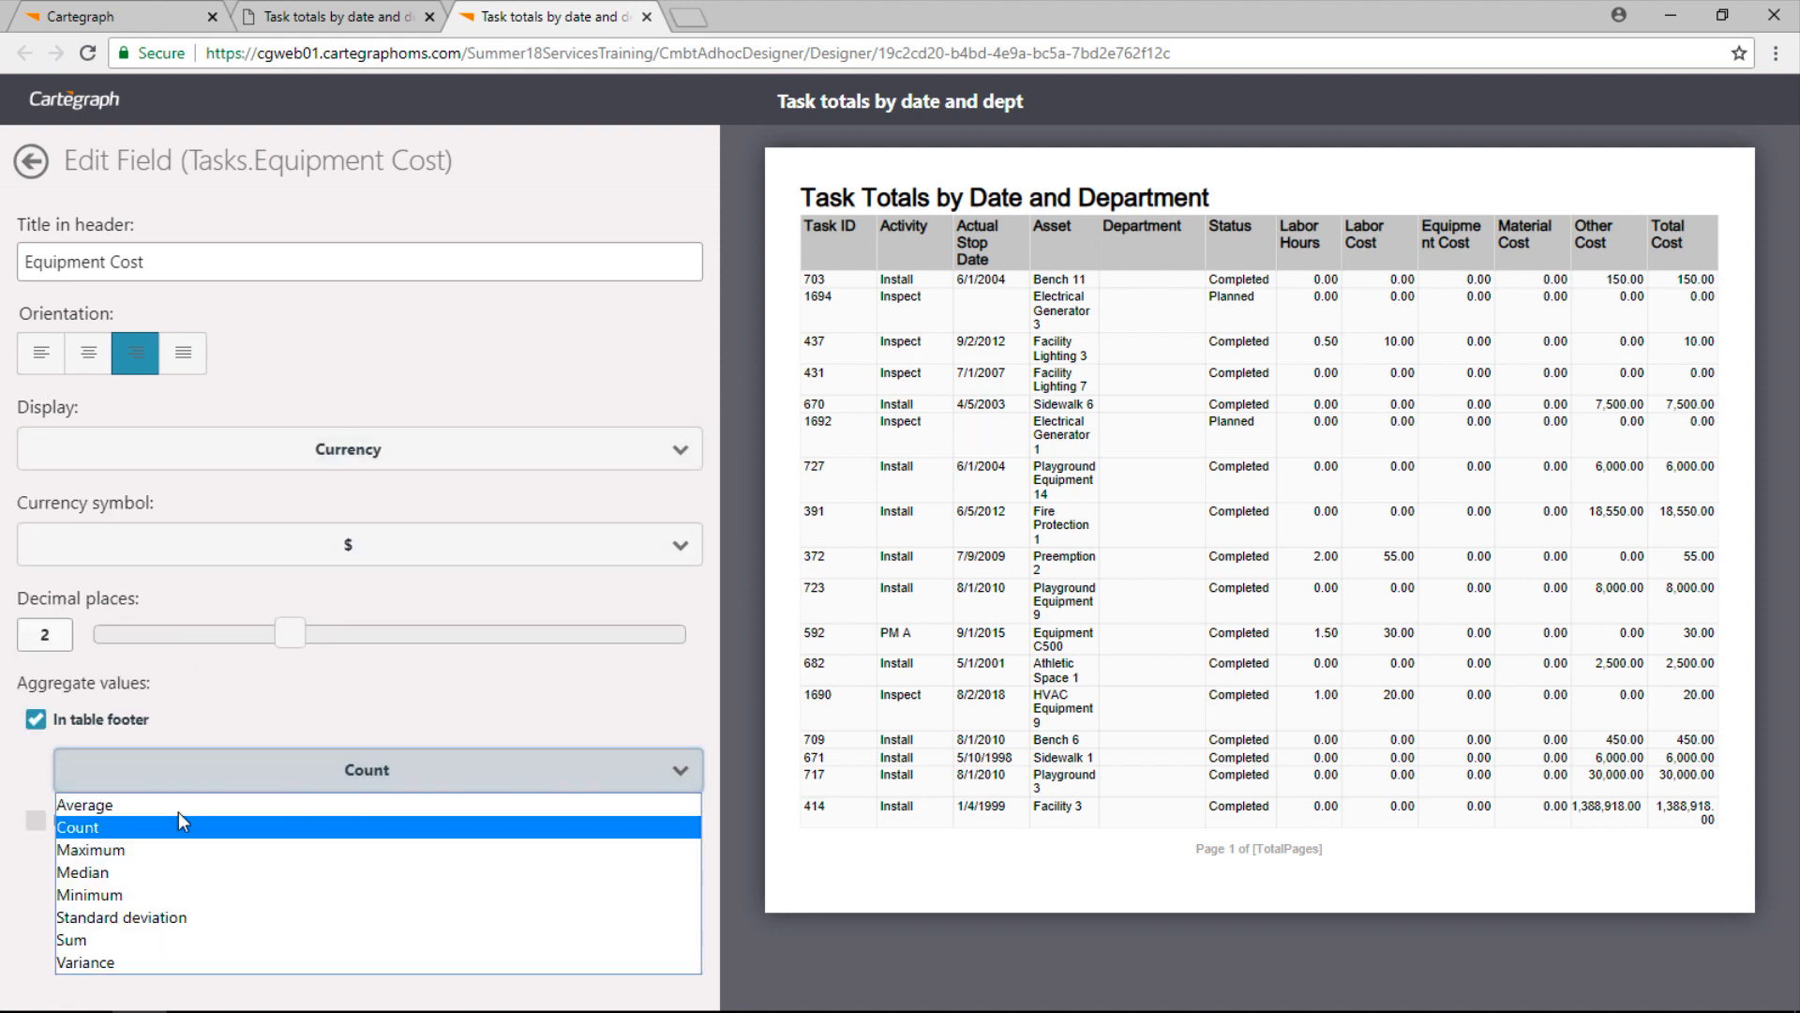
click(145, 939)
click(94, 820)
click(192, 886)
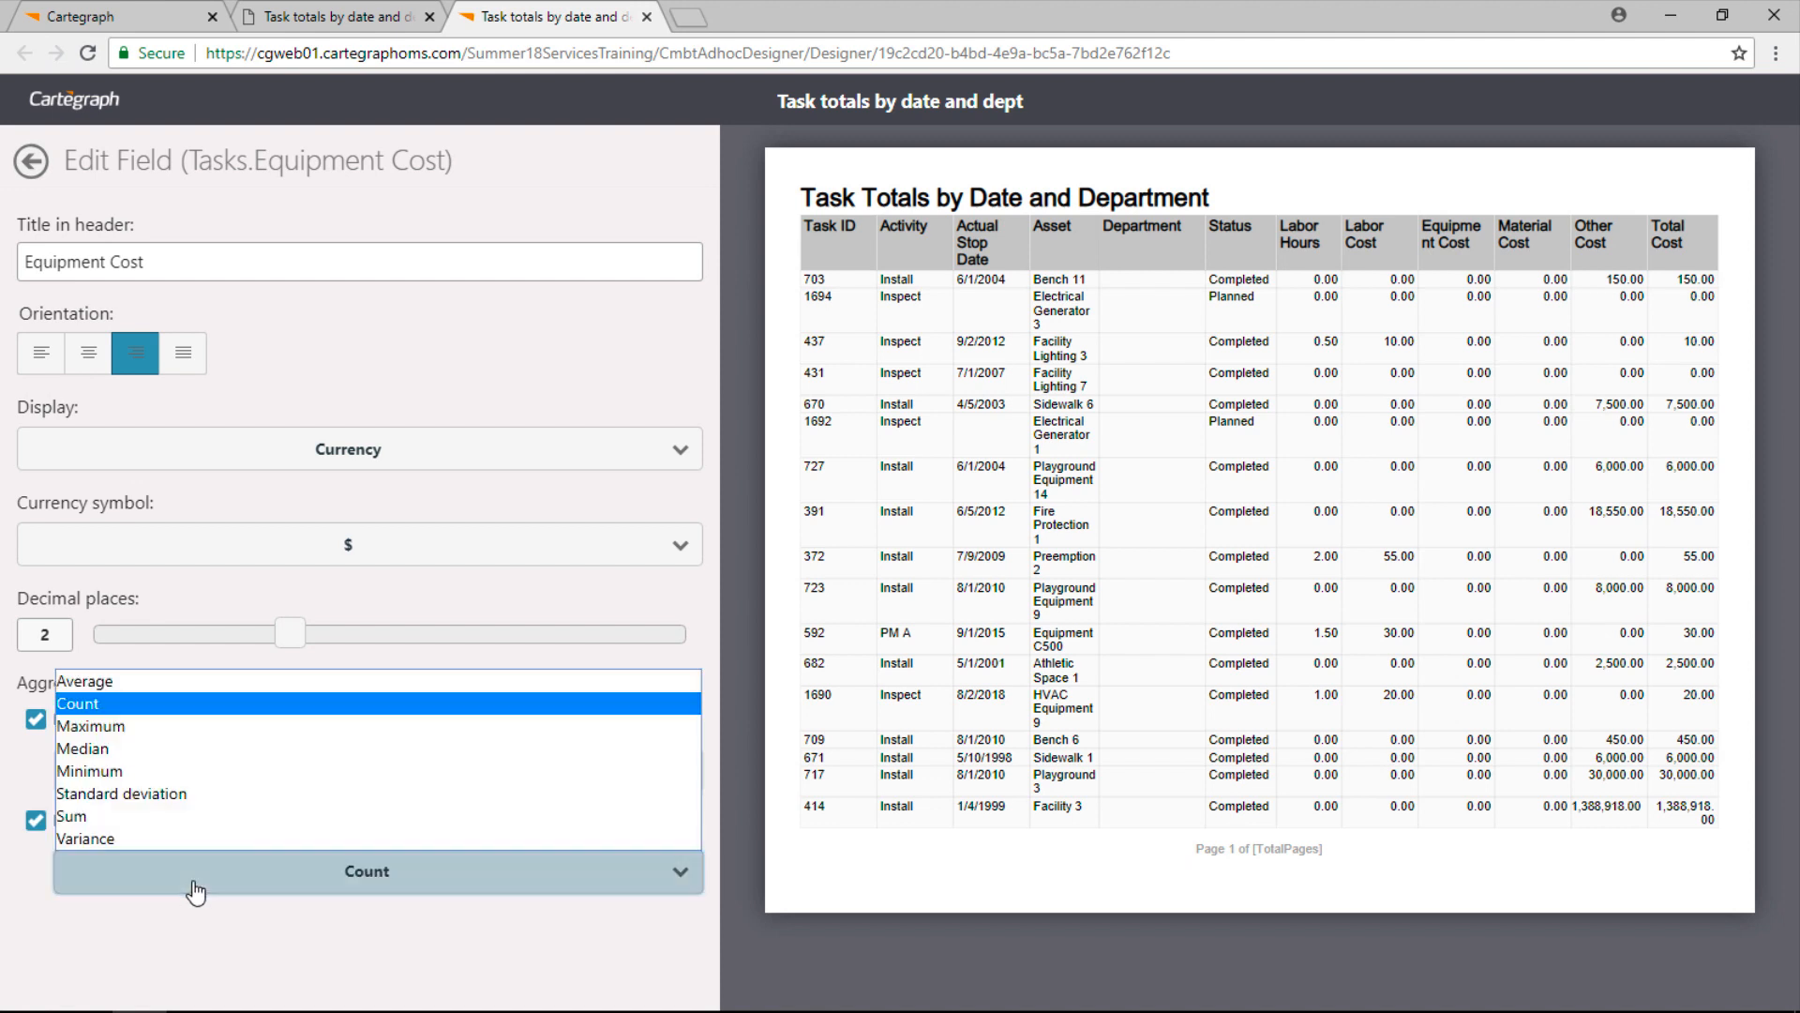
click(188, 817)
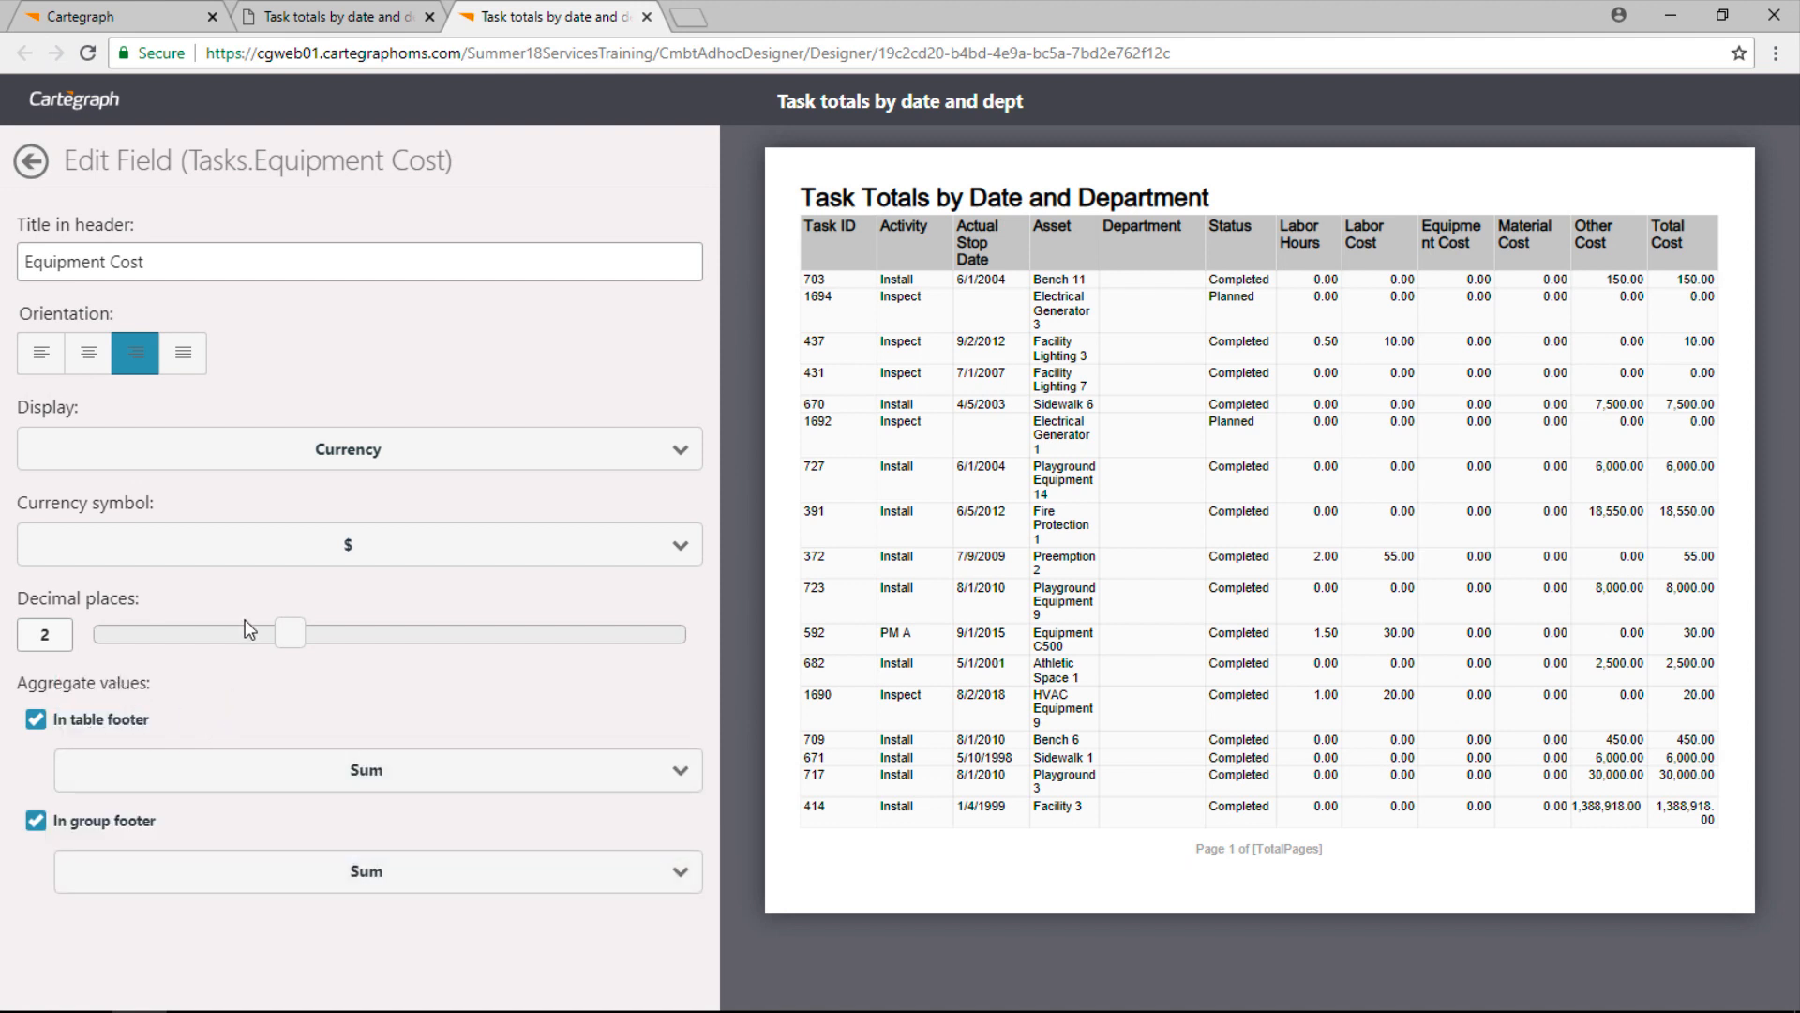
click(34, 164)
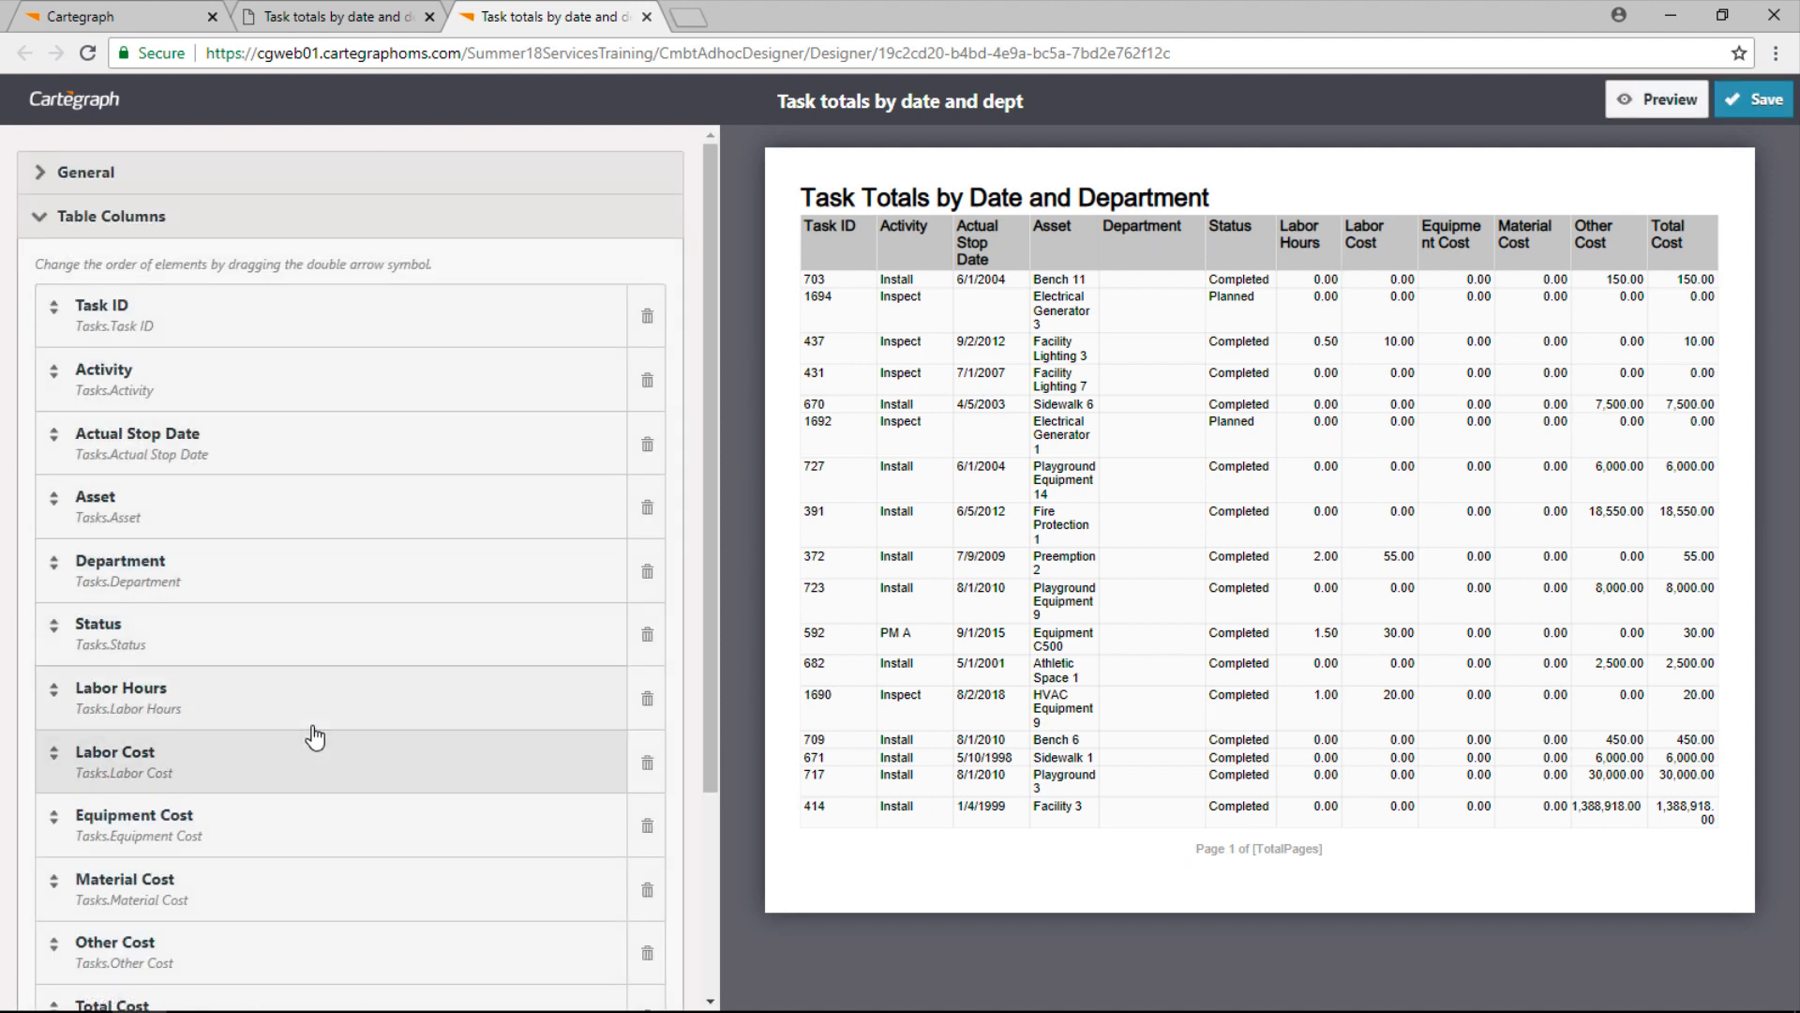
Set the Material Cost column to display as Currency.
scroll(200, 715, down, 2)
click(200, 623)
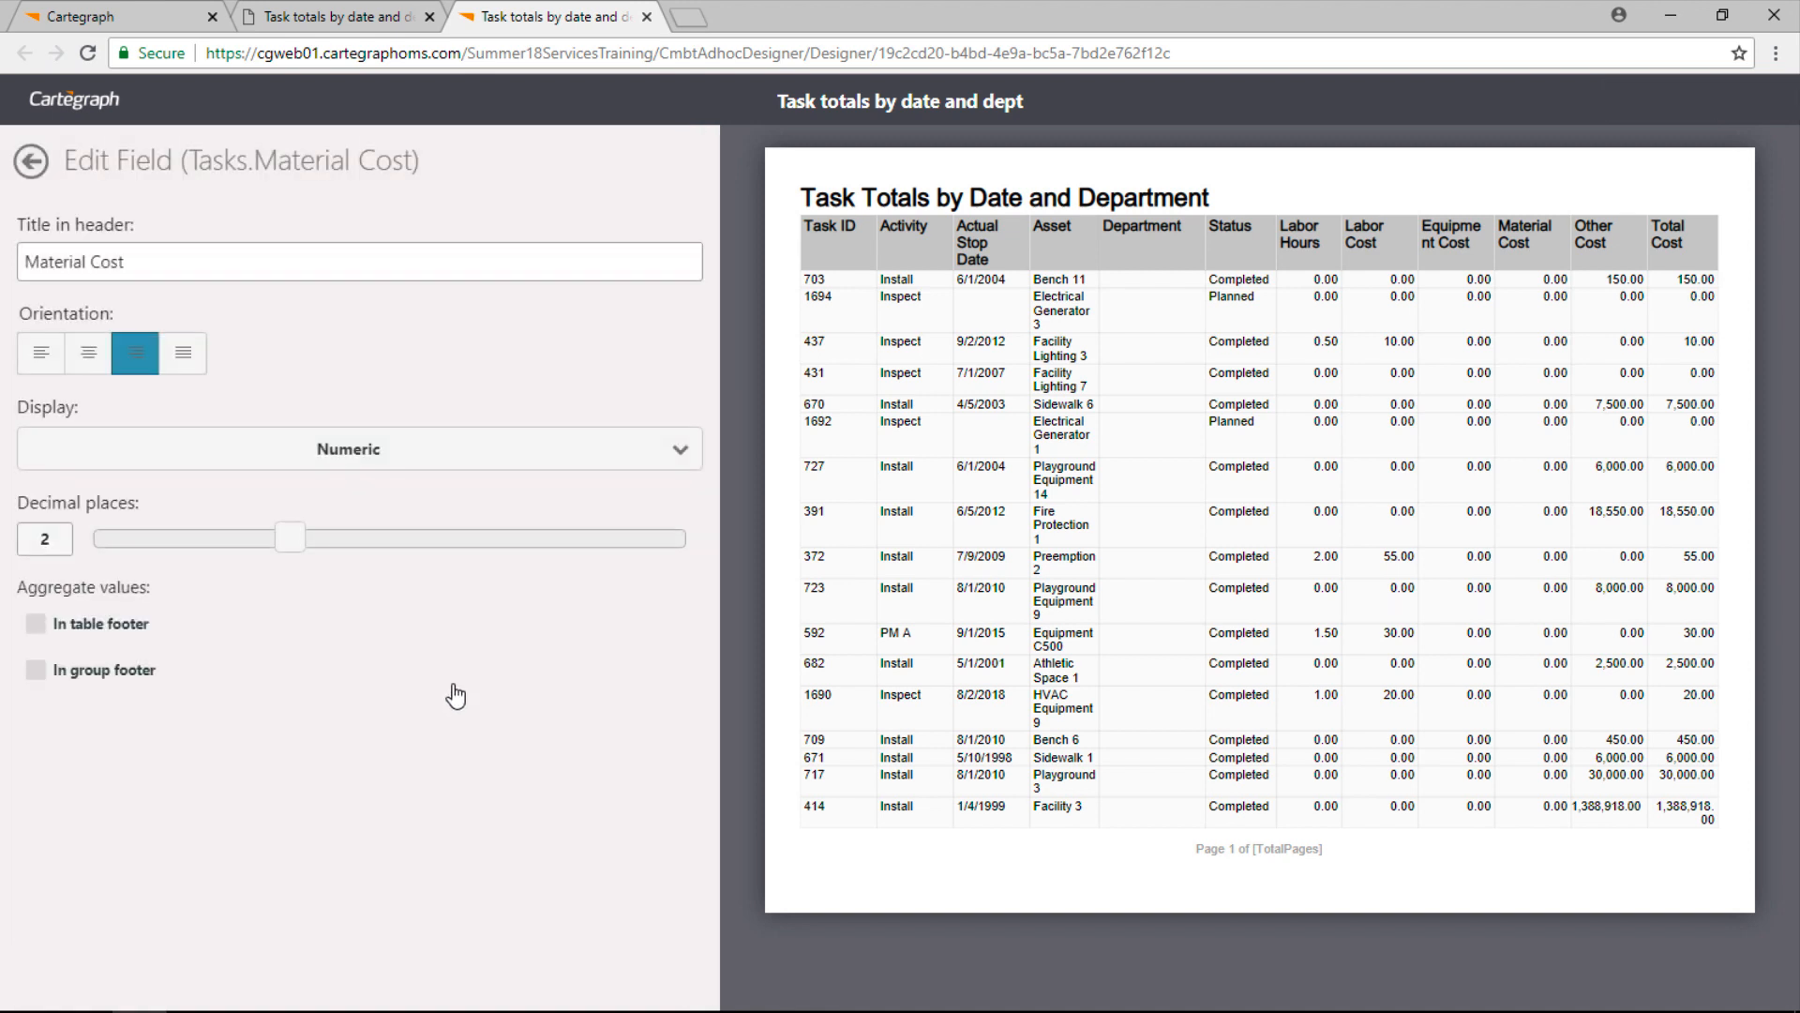
click(380, 460)
click(374, 506)
Add Sum aggregates for the Material Cost column in both the table footer and the group footer.
click(131, 722)
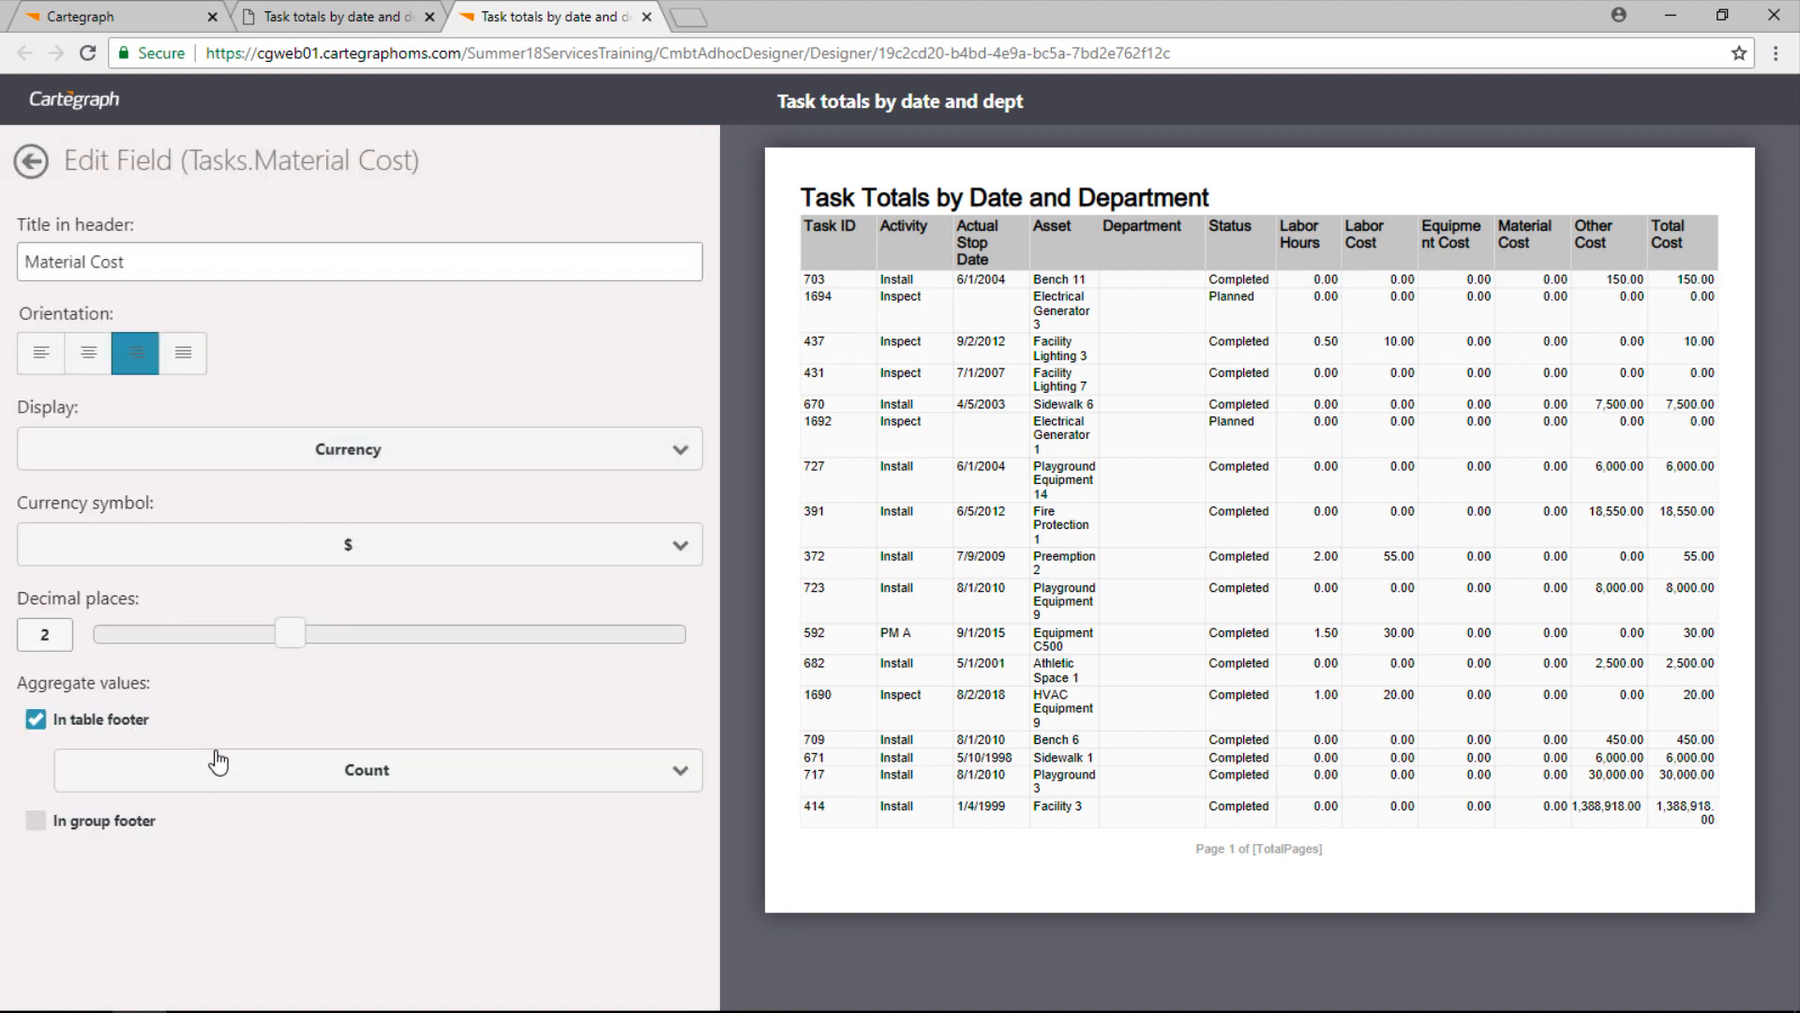
click(214, 770)
click(201, 940)
click(35, 821)
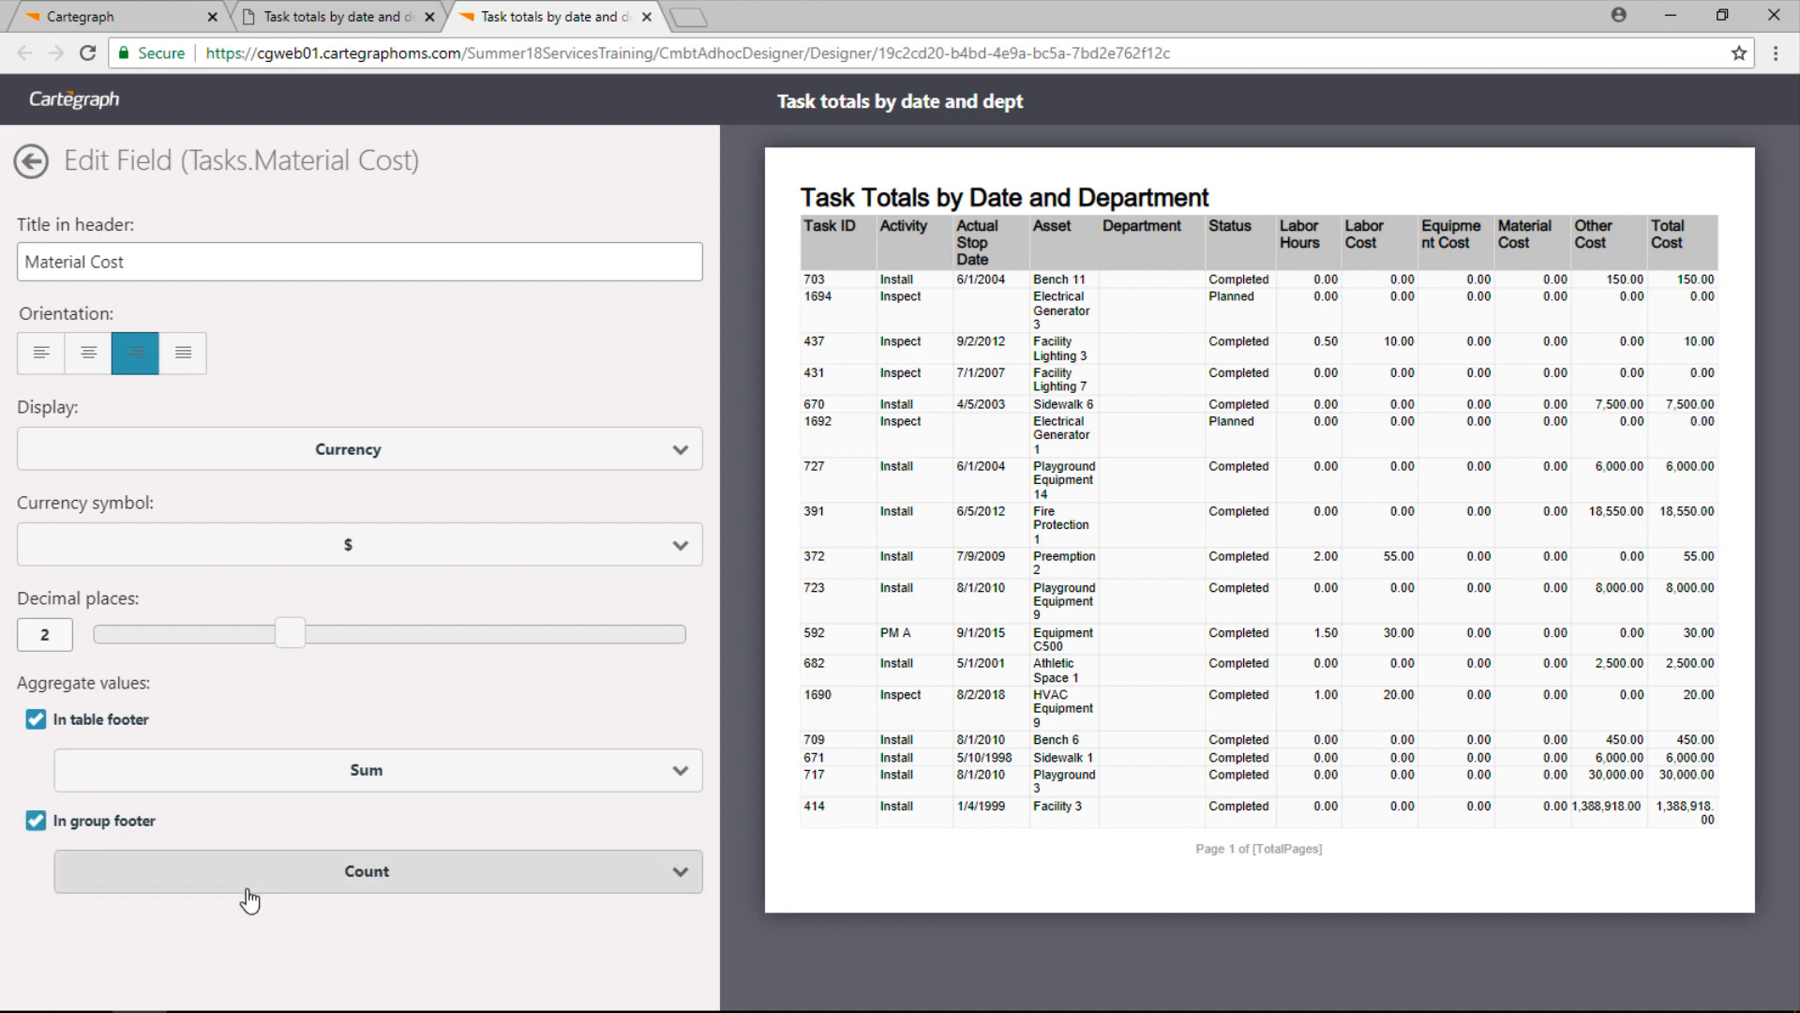
click(249, 872)
click(200, 814)
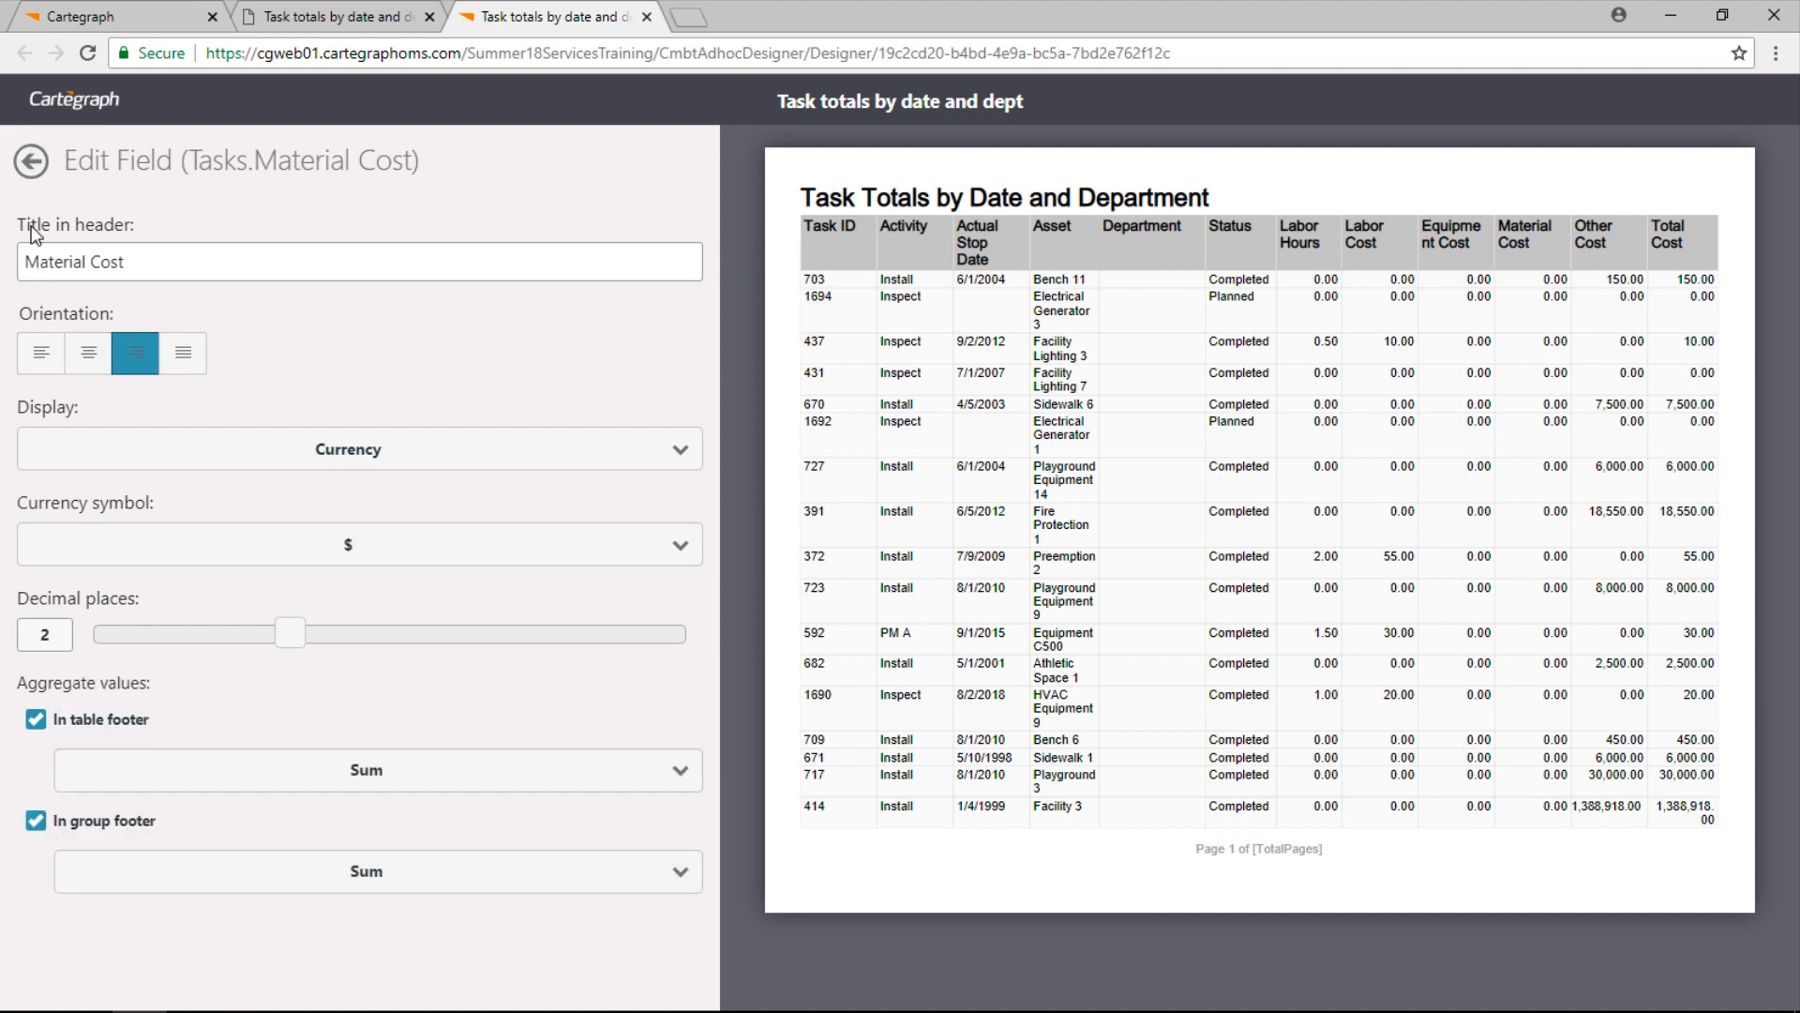
click(31, 161)
Set the Other Cost column to display as Currency.
scroll(334, 615, down, 3)
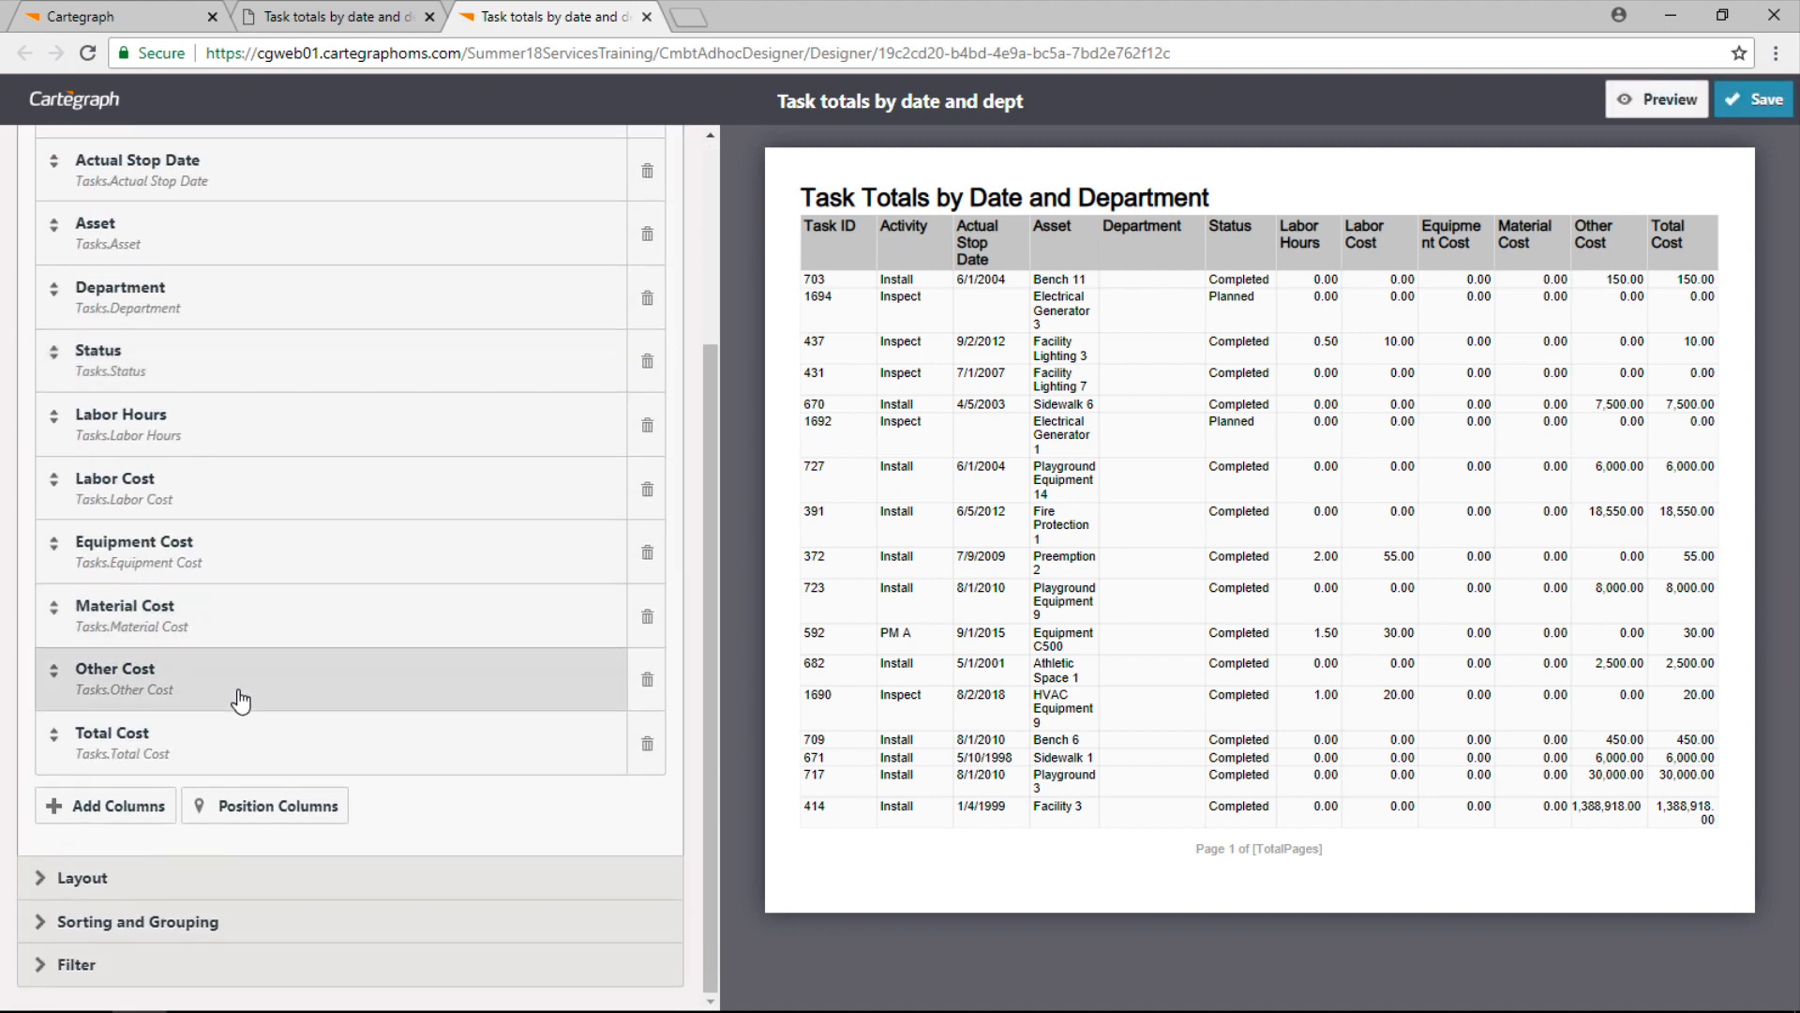
click(241, 701)
click(346, 448)
click(324, 507)
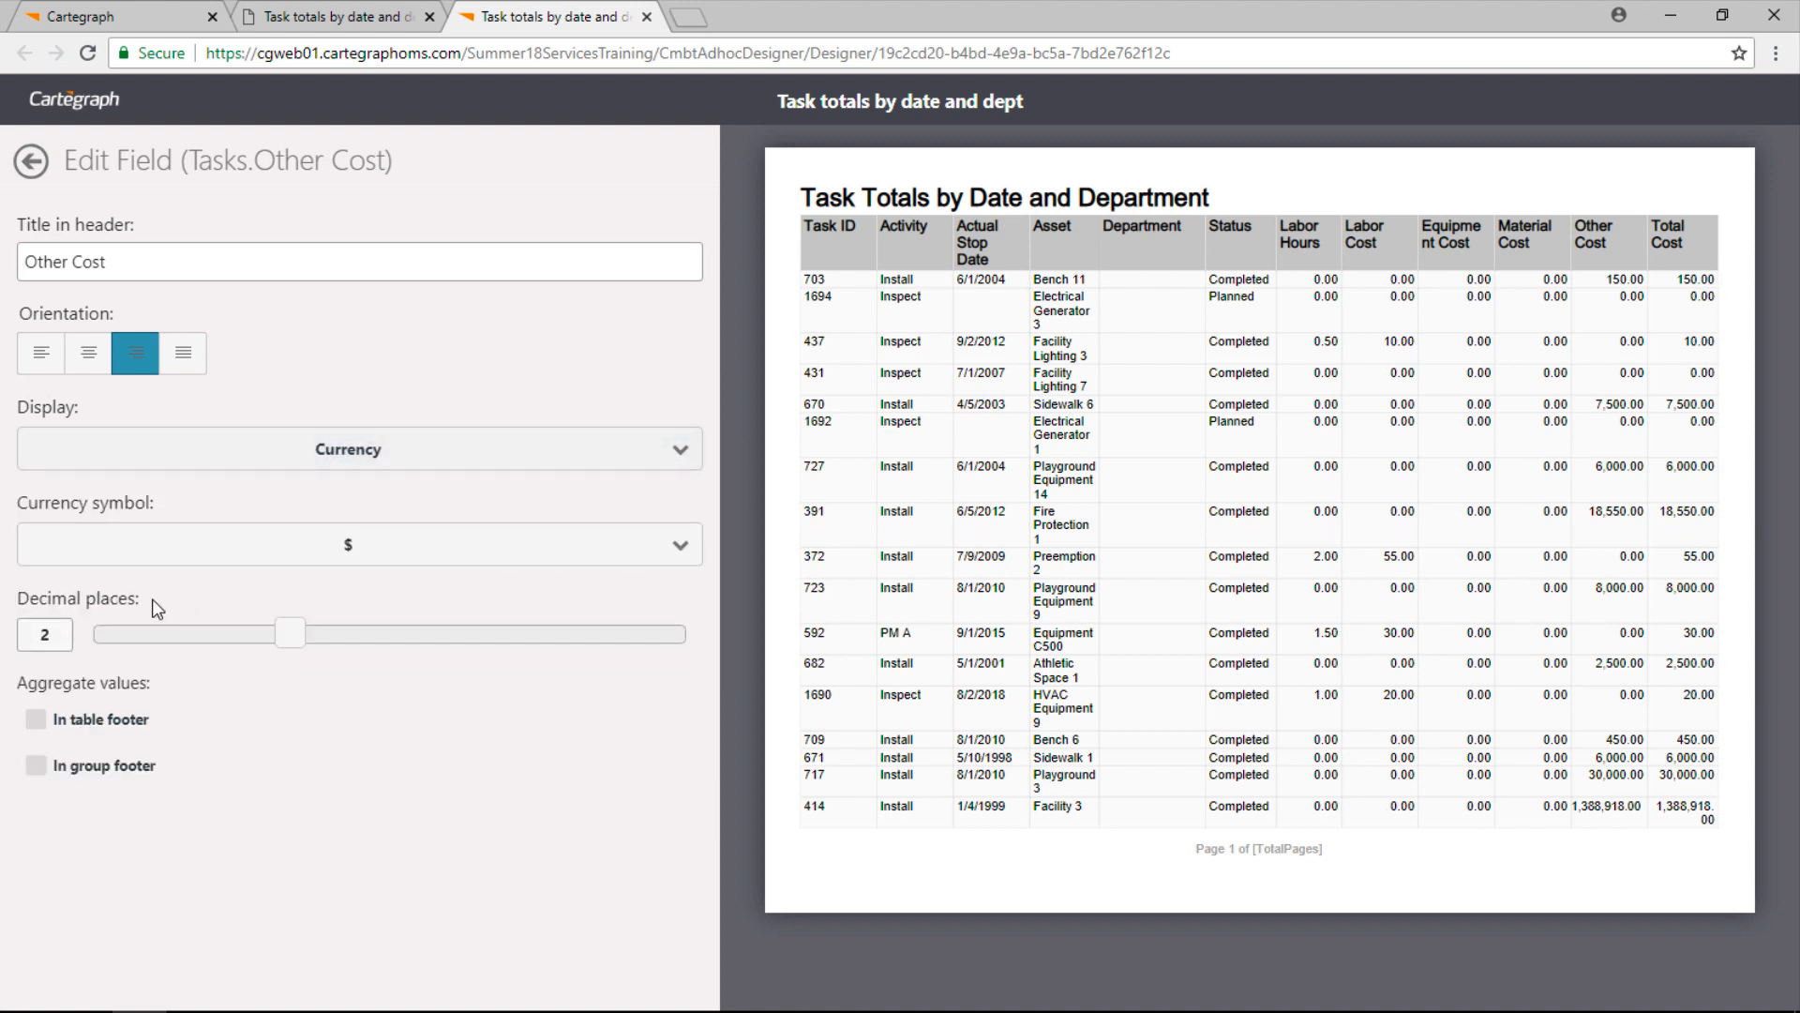
Add Sum aggregates for the Other Cost column in both the table footer and the group footer.
click(119, 736)
click(181, 778)
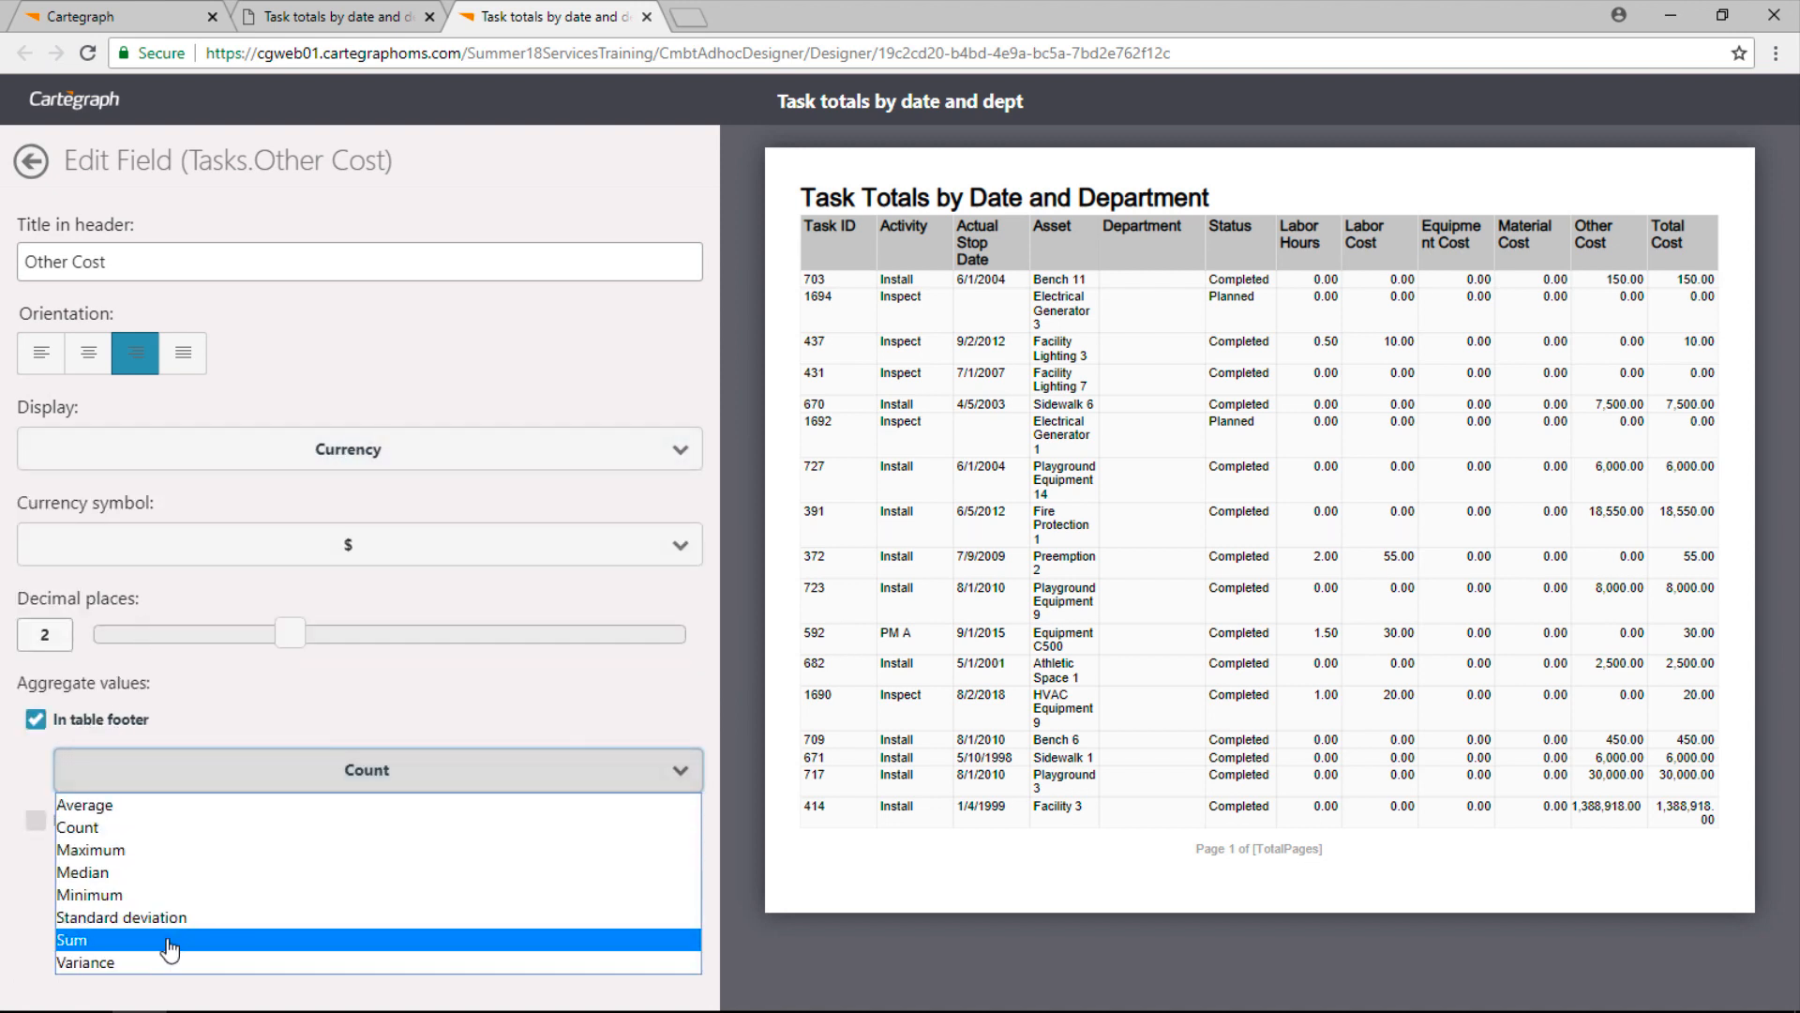
click(172, 945)
click(100, 831)
click(208, 872)
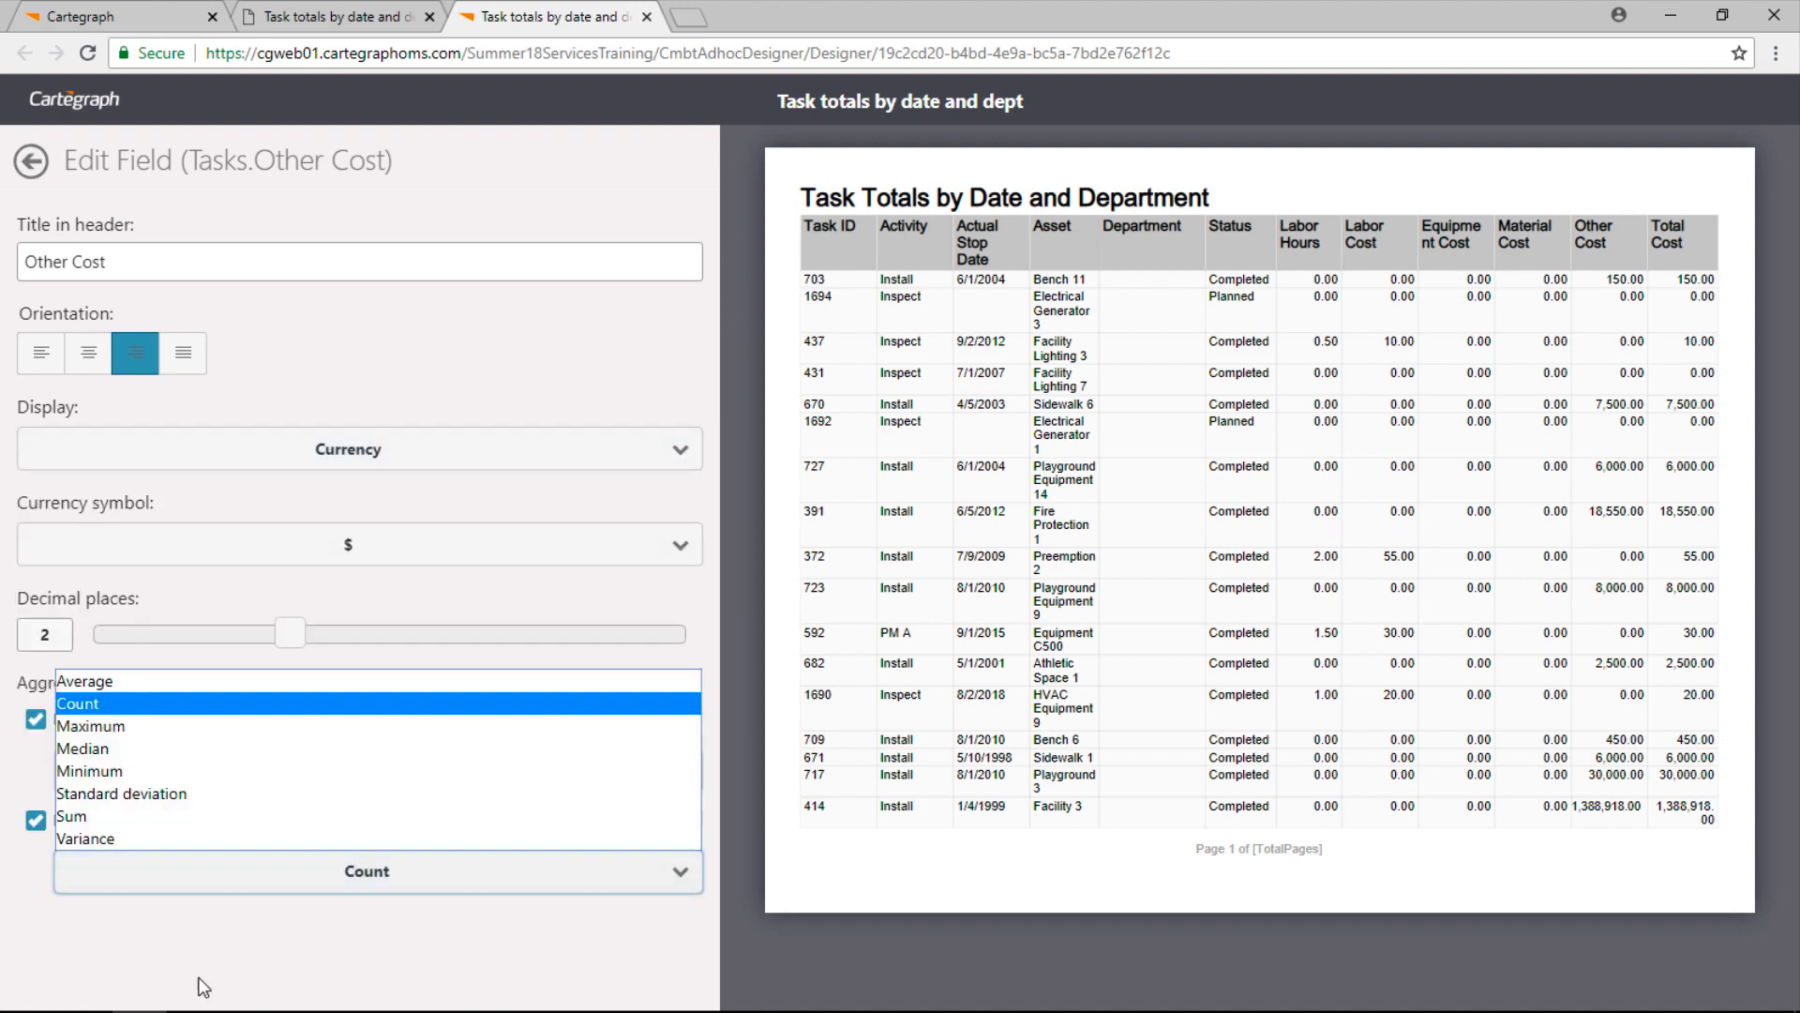
click(178, 807)
click(31, 161)
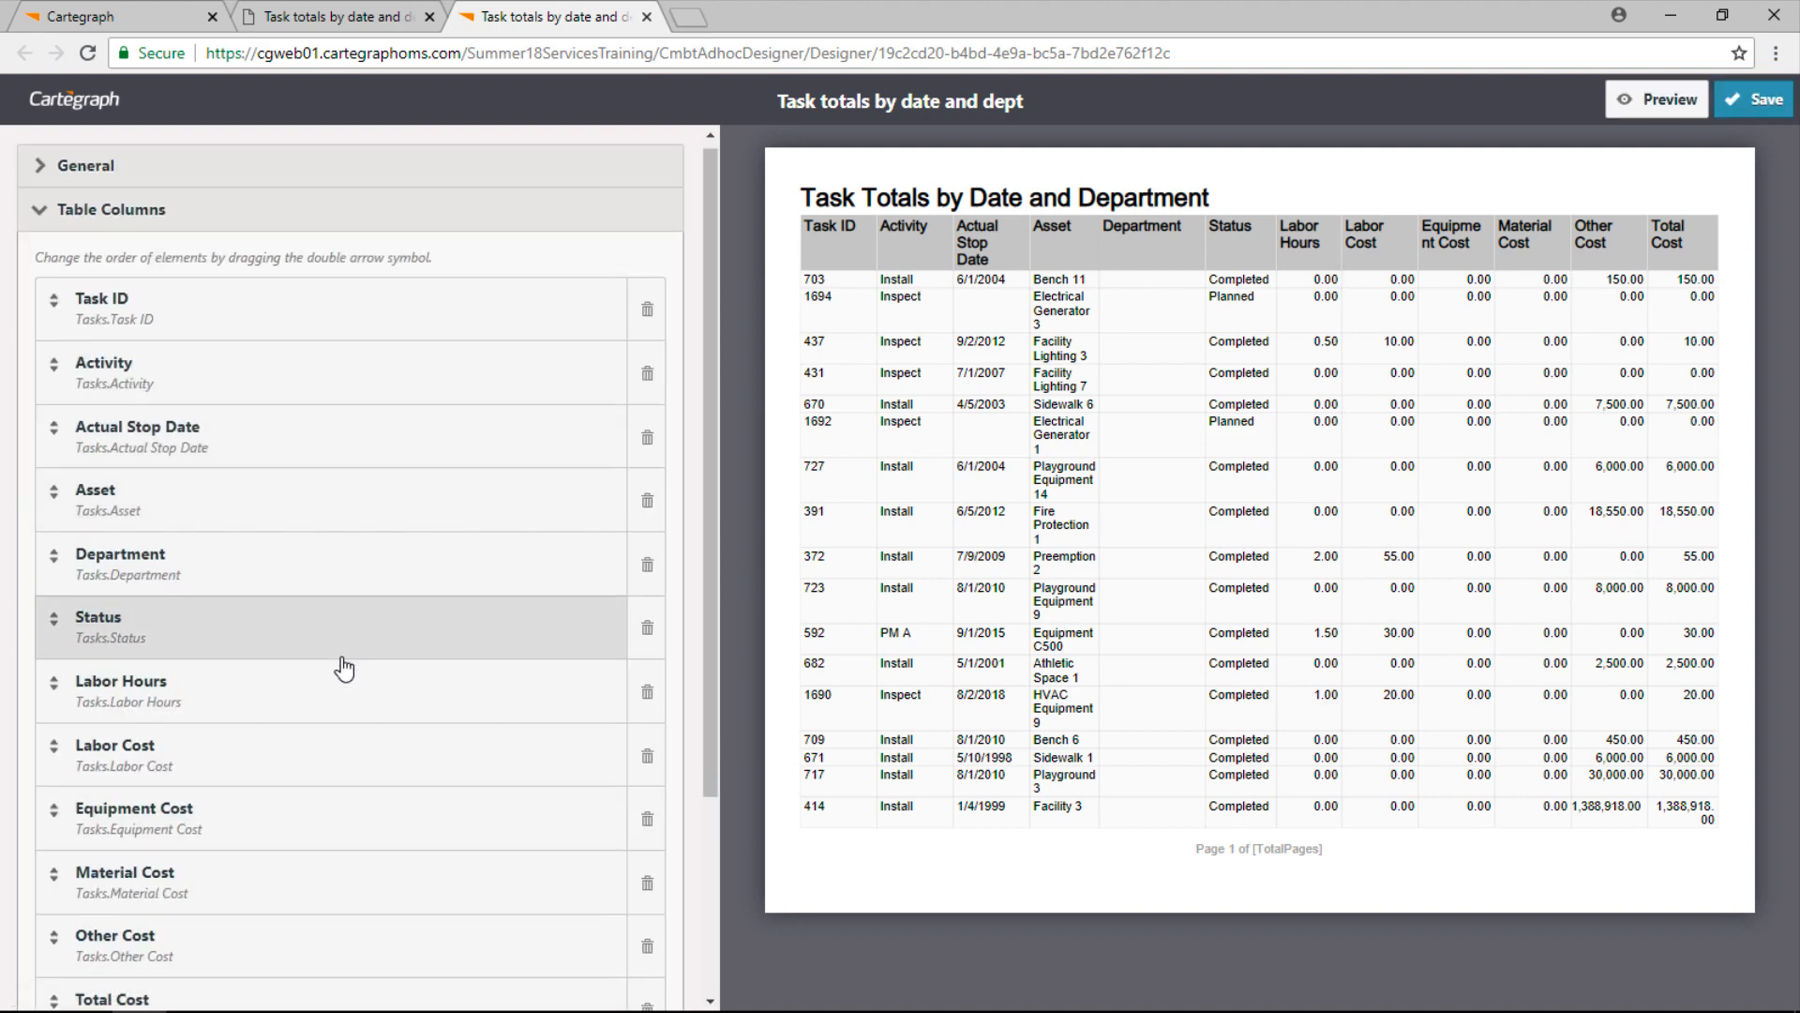
Set the Total Cost column to display as Currency.
scroll(281, 713, down, 3)
click(249, 750)
click(293, 459)
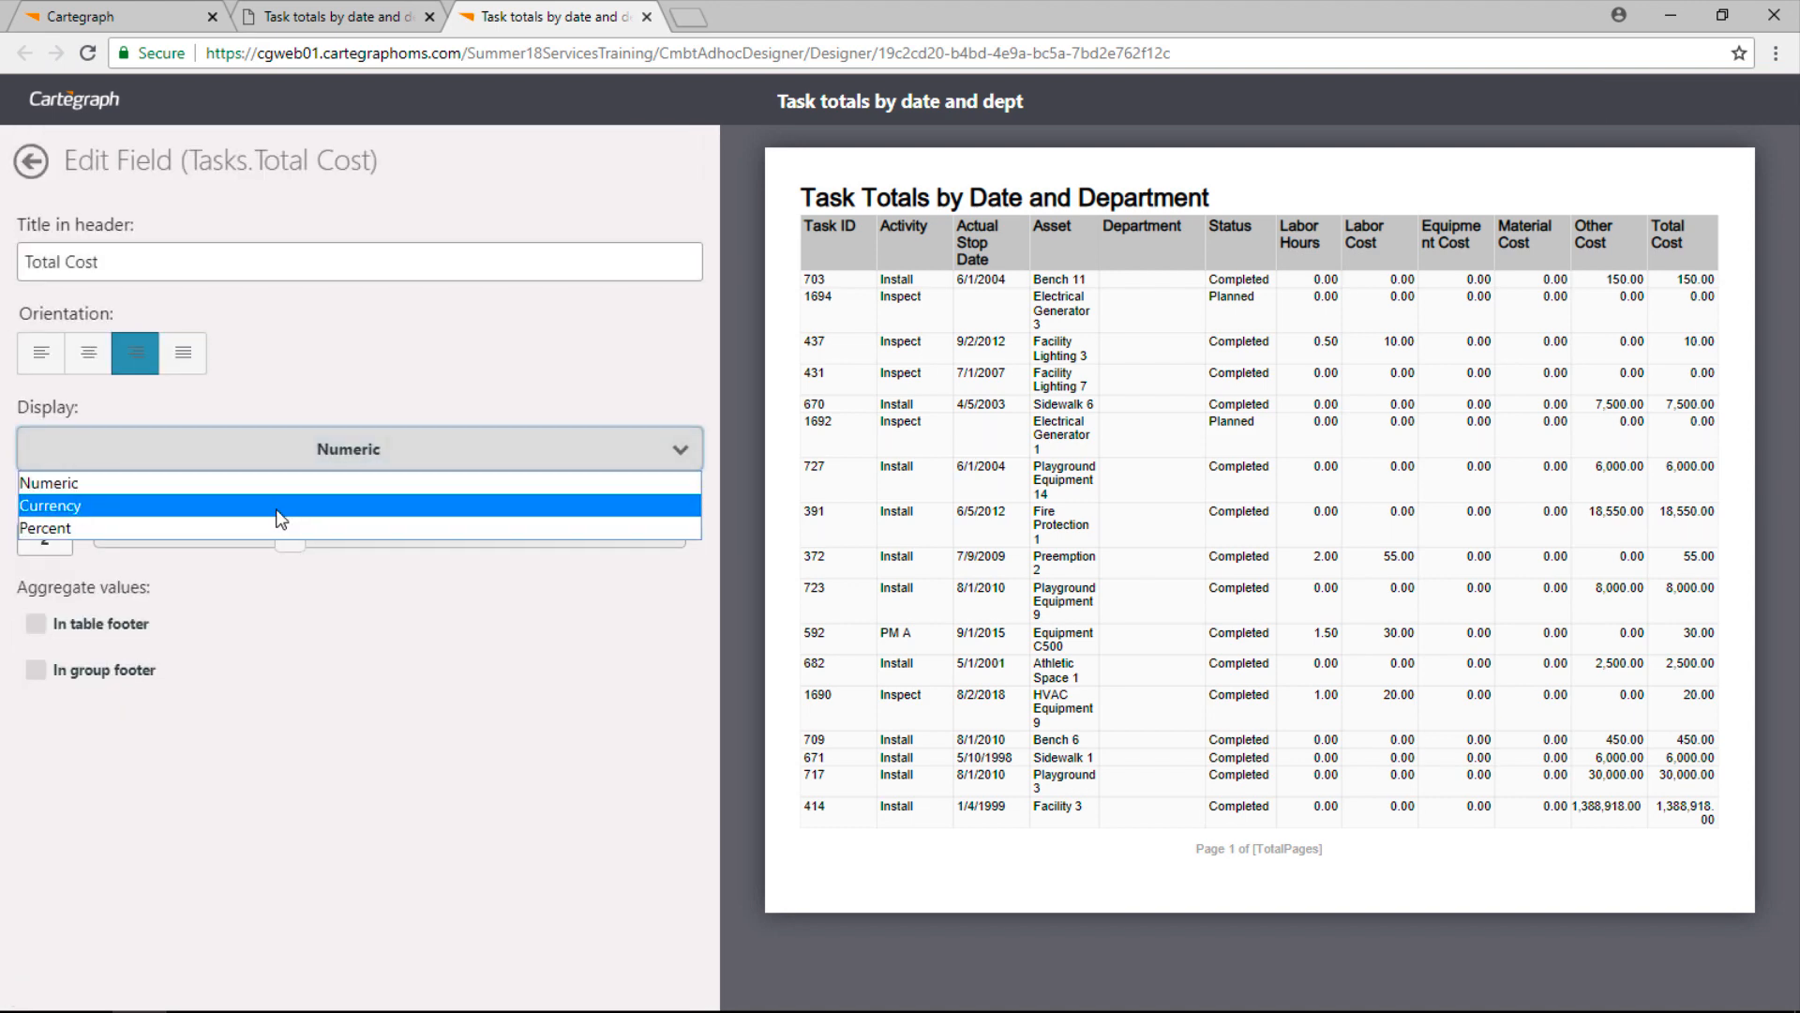
click(273, 504)
Add Sum aggregates for the Total Cost column in the table and group footers, and save the report.
click(140, 723)
click(215, 778)
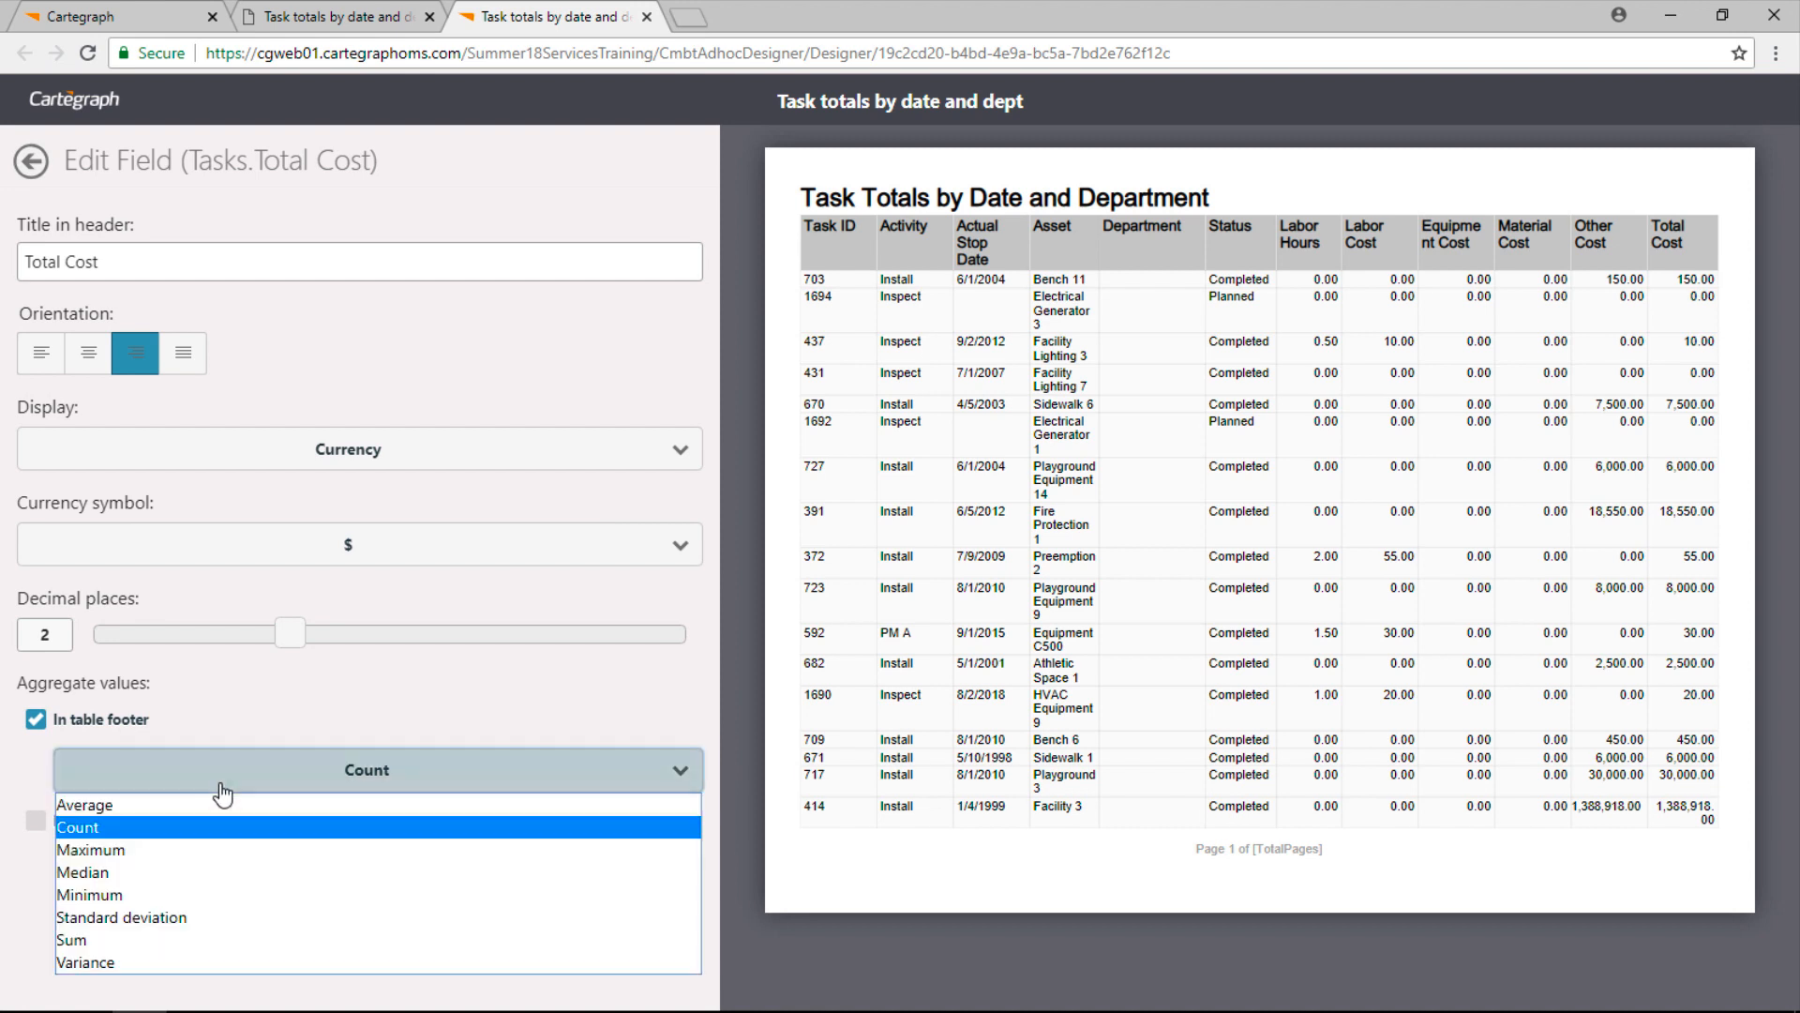
click(220, 939)
click(36, 821)
click(222, 881)
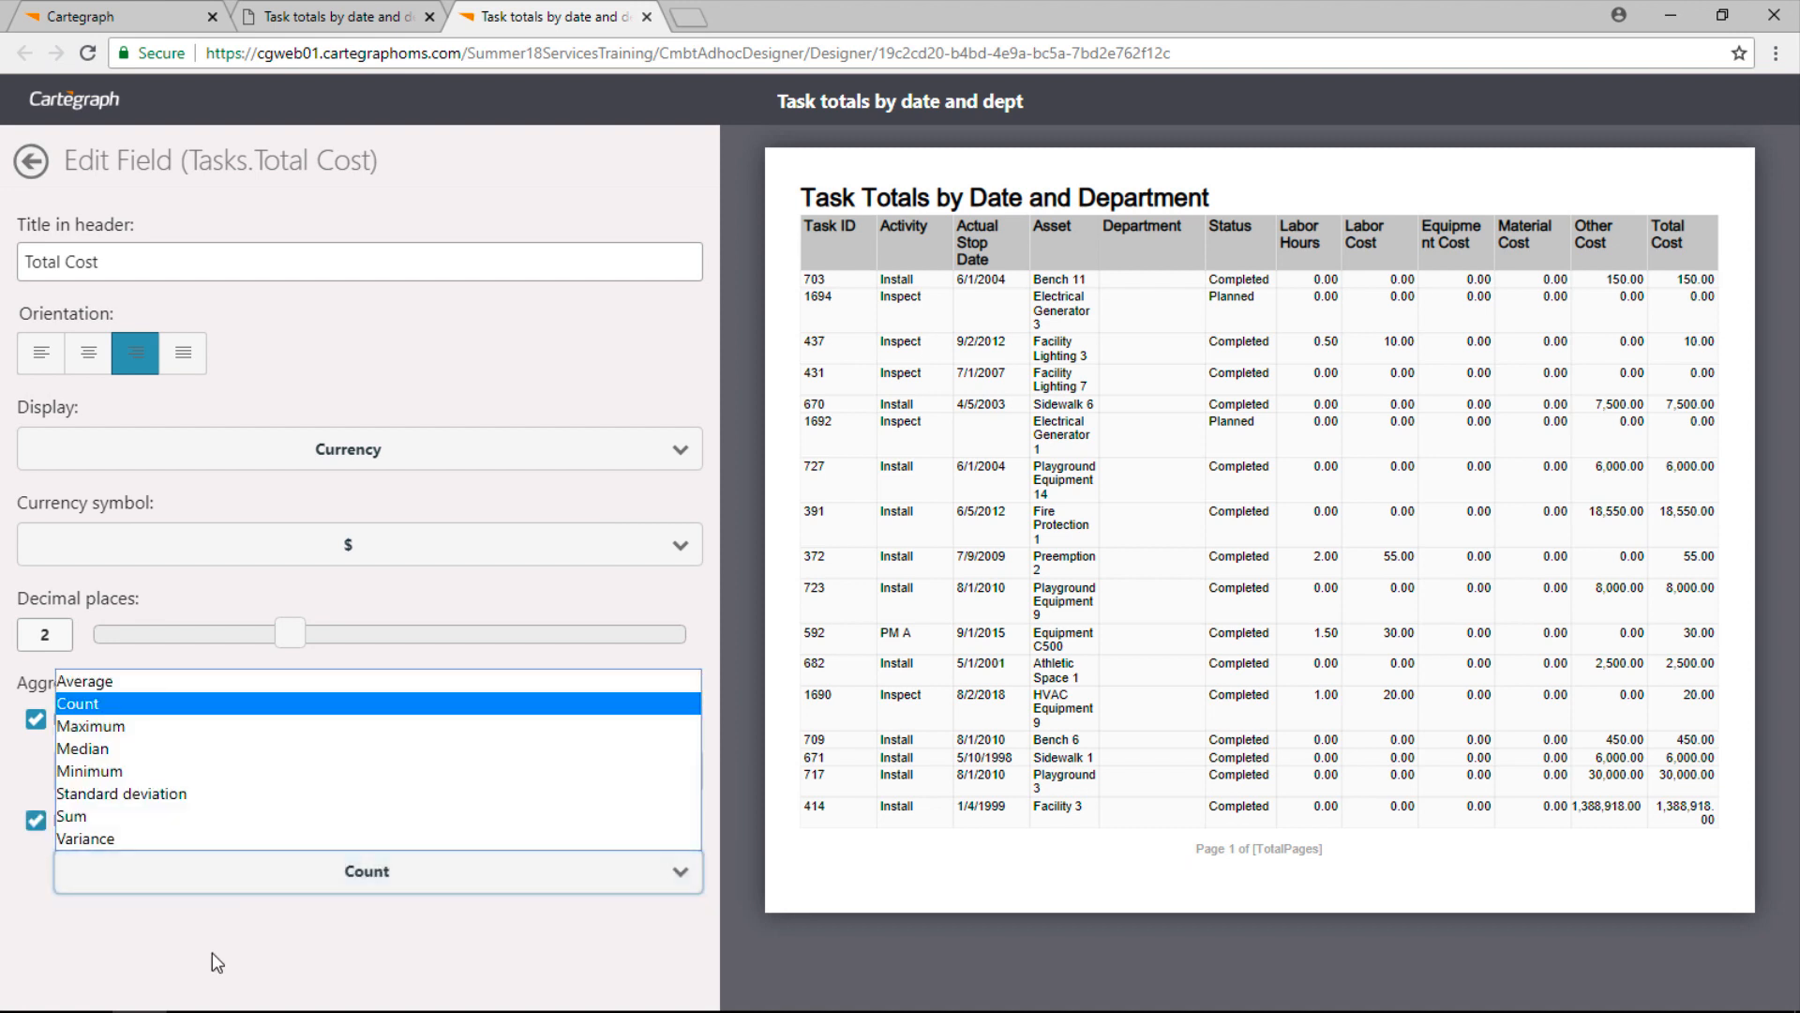
click(195, 816)
click(31, 162)
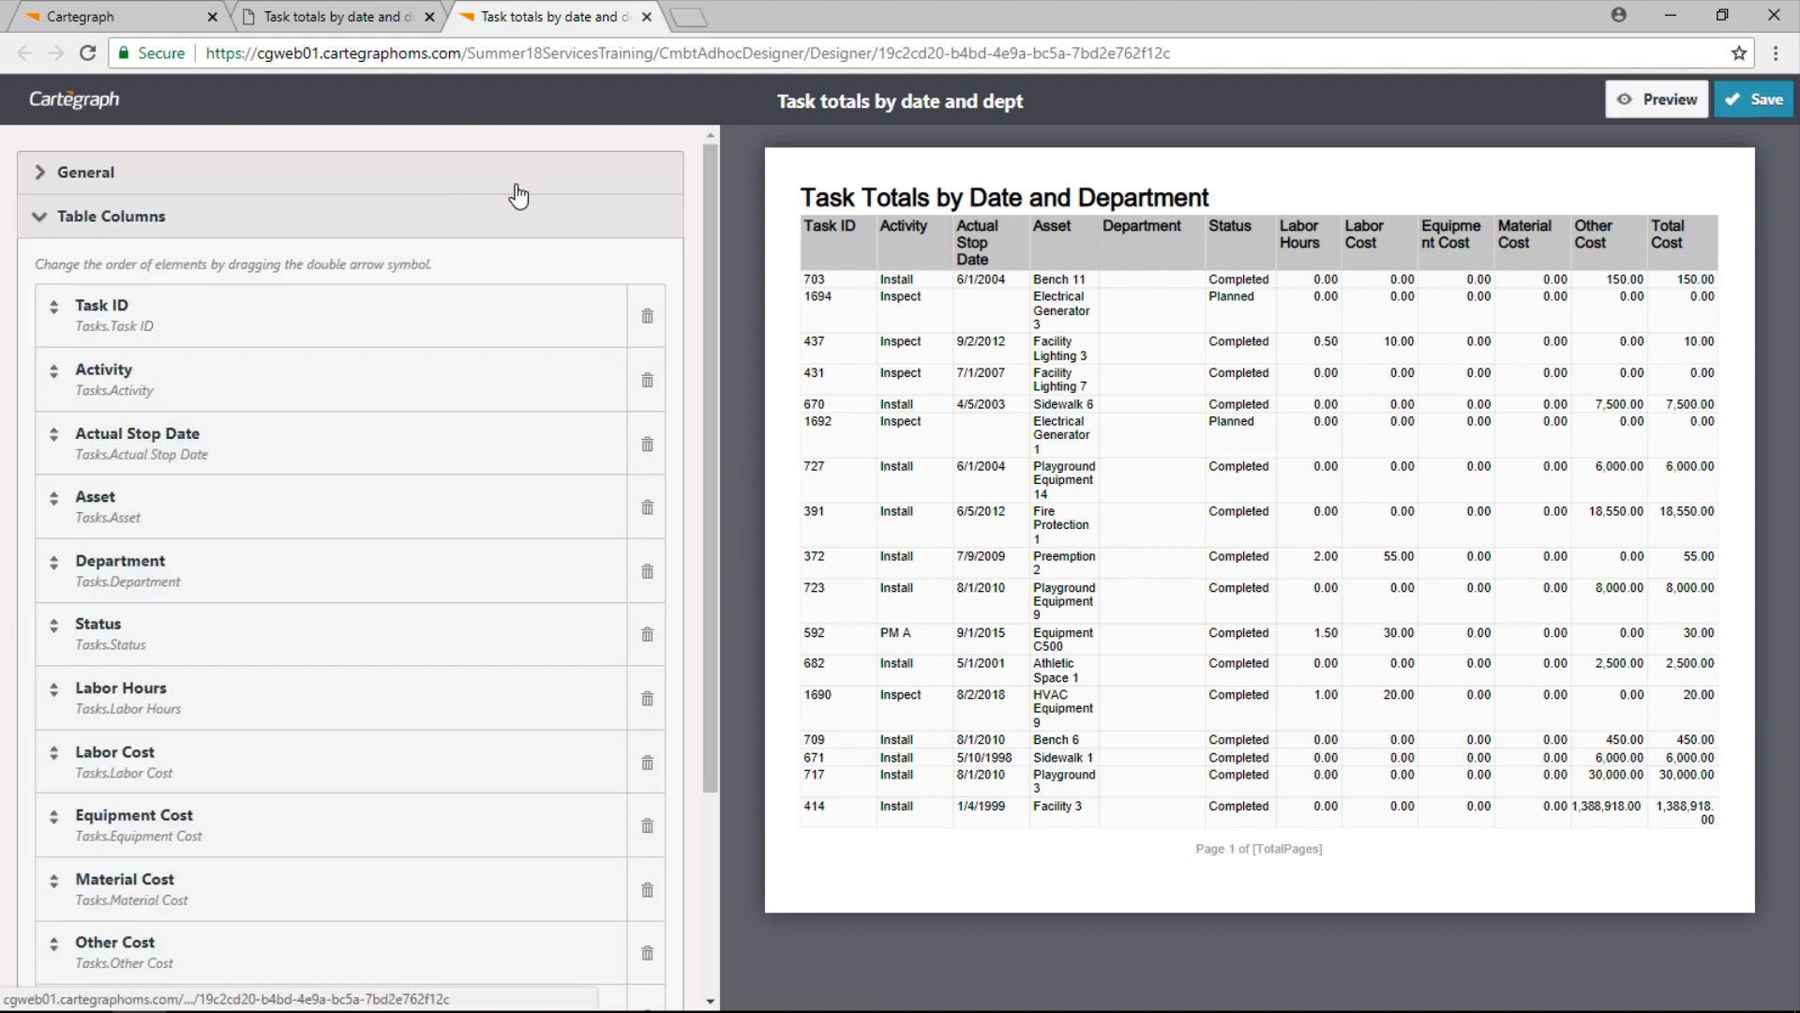
click(1734, 100)
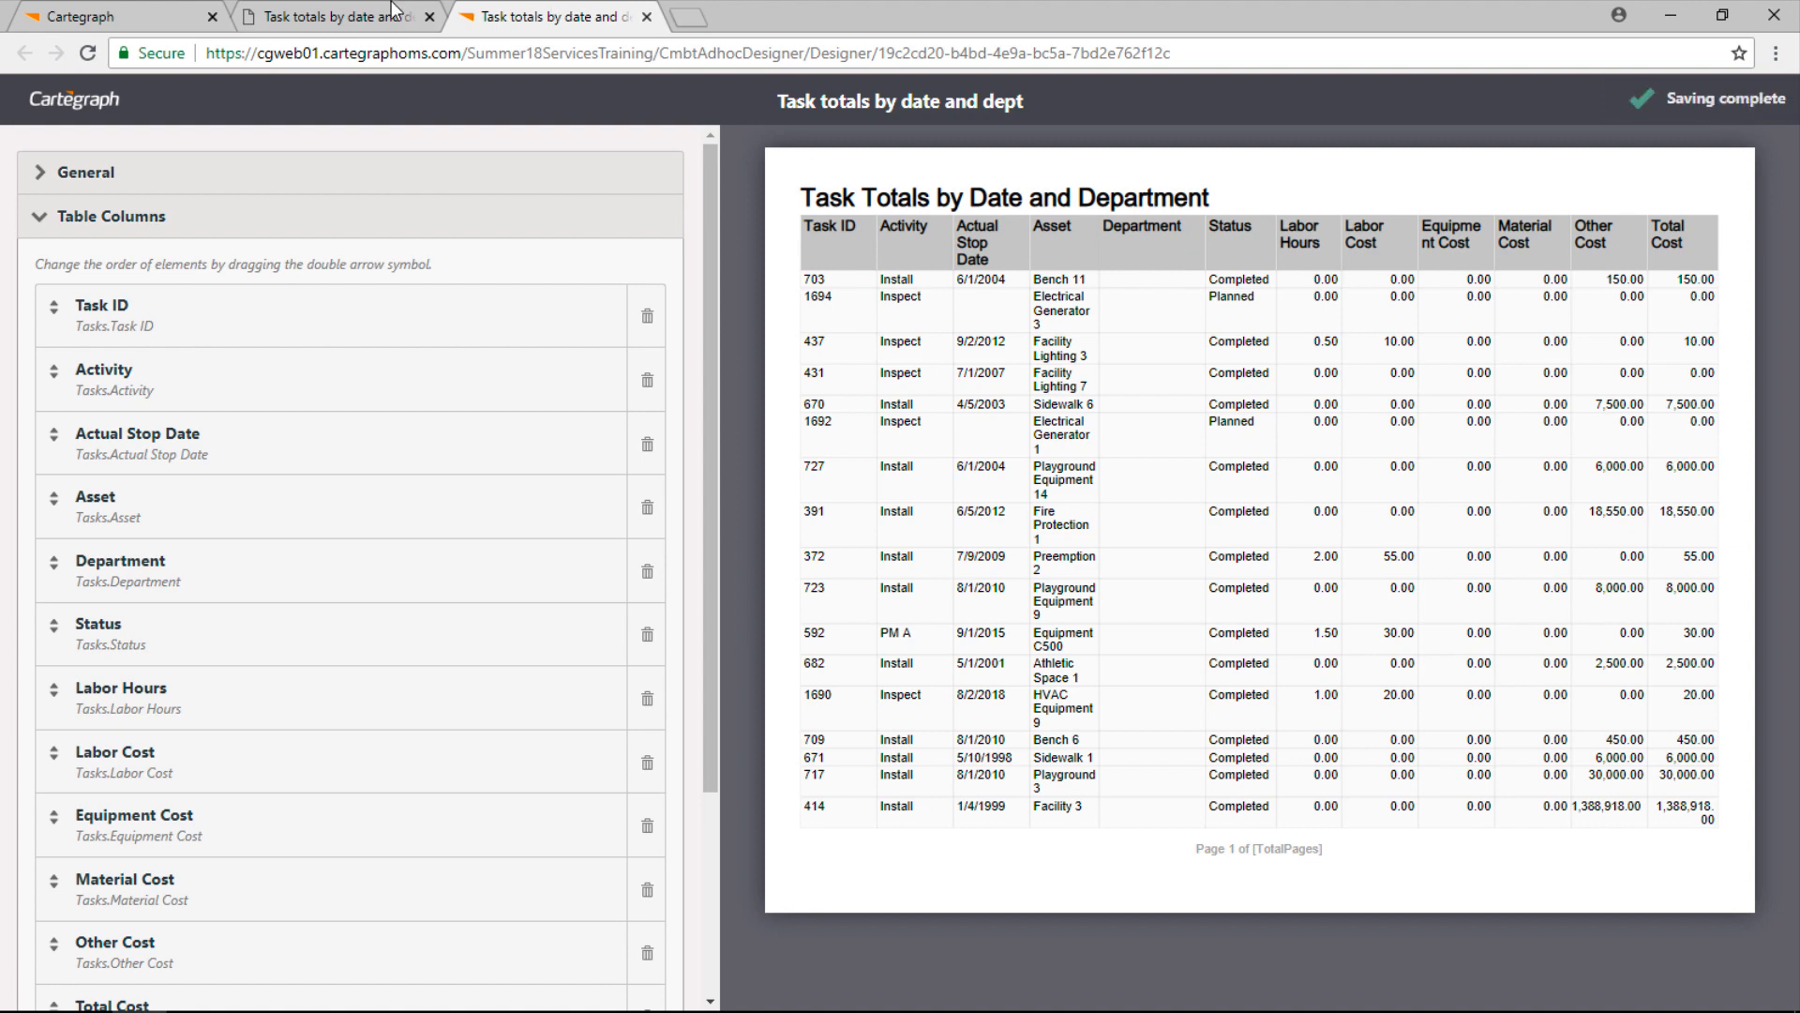
Reload the Task totals by date and dept report and page through to page 14 to examine the department groups and sums.
click(390, 10)
click(1616, 122)
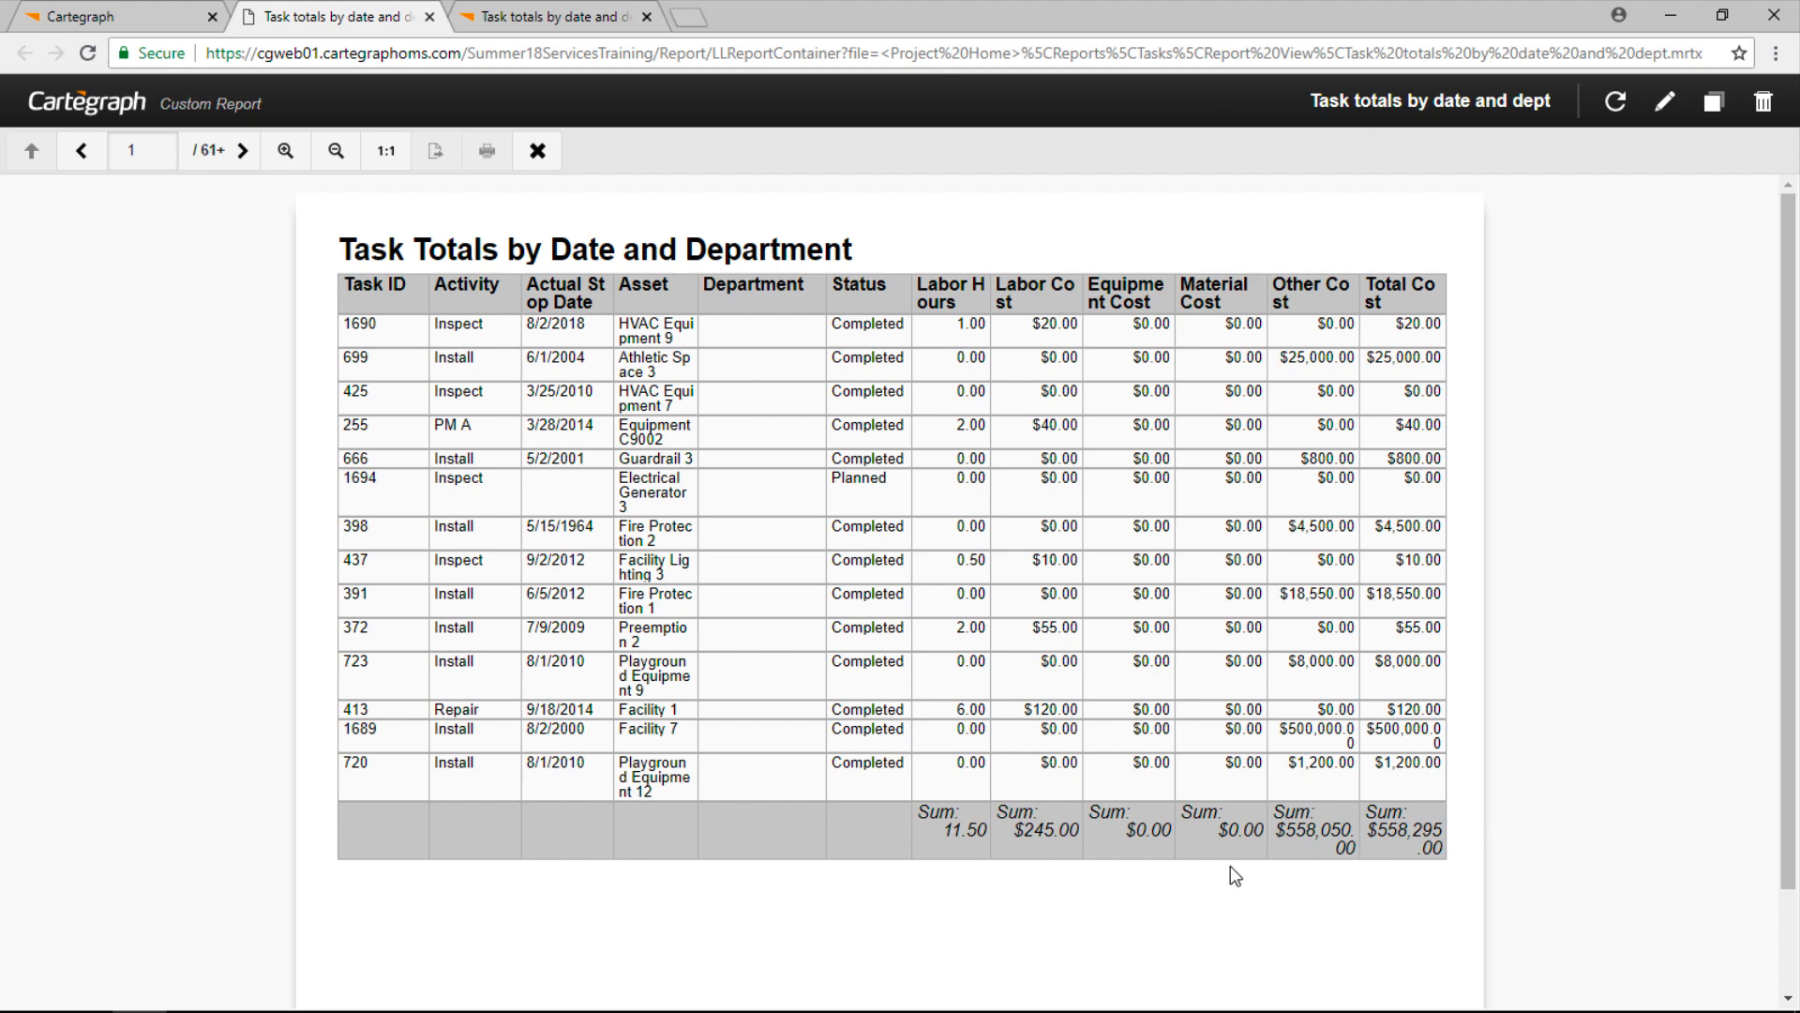
click(242, 155)
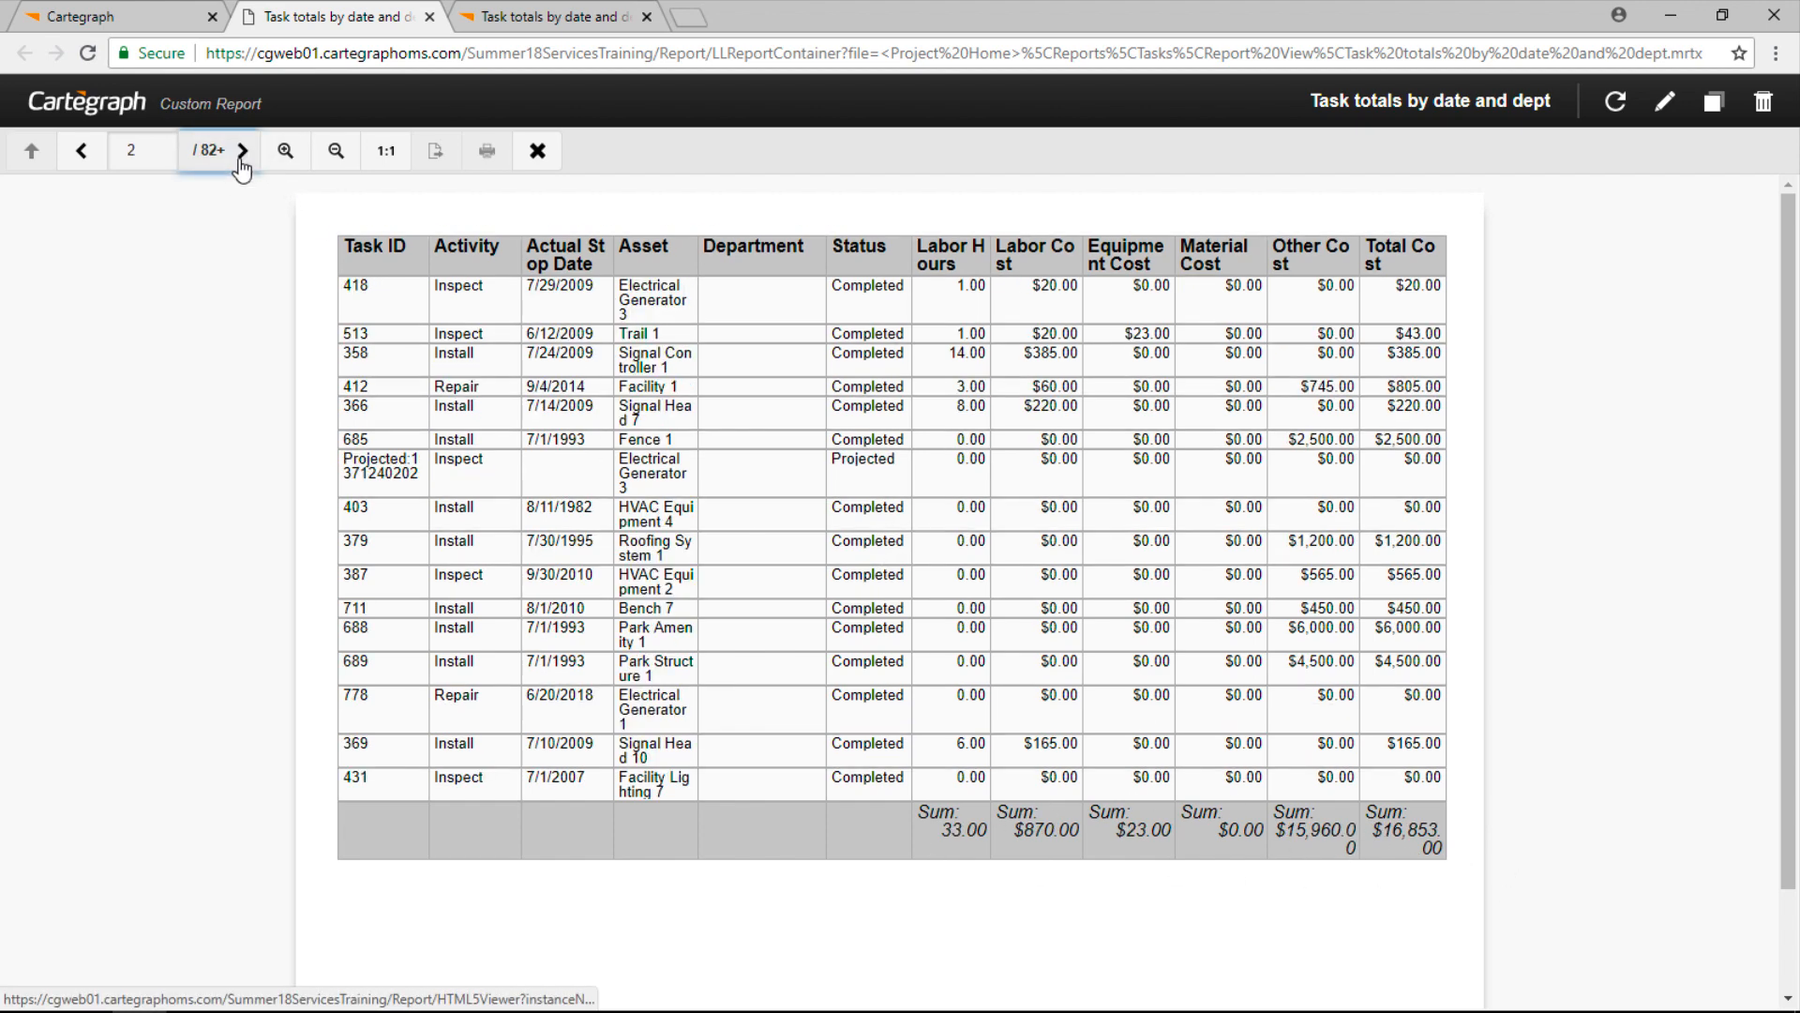
click(242, 154)
click(242, 154)
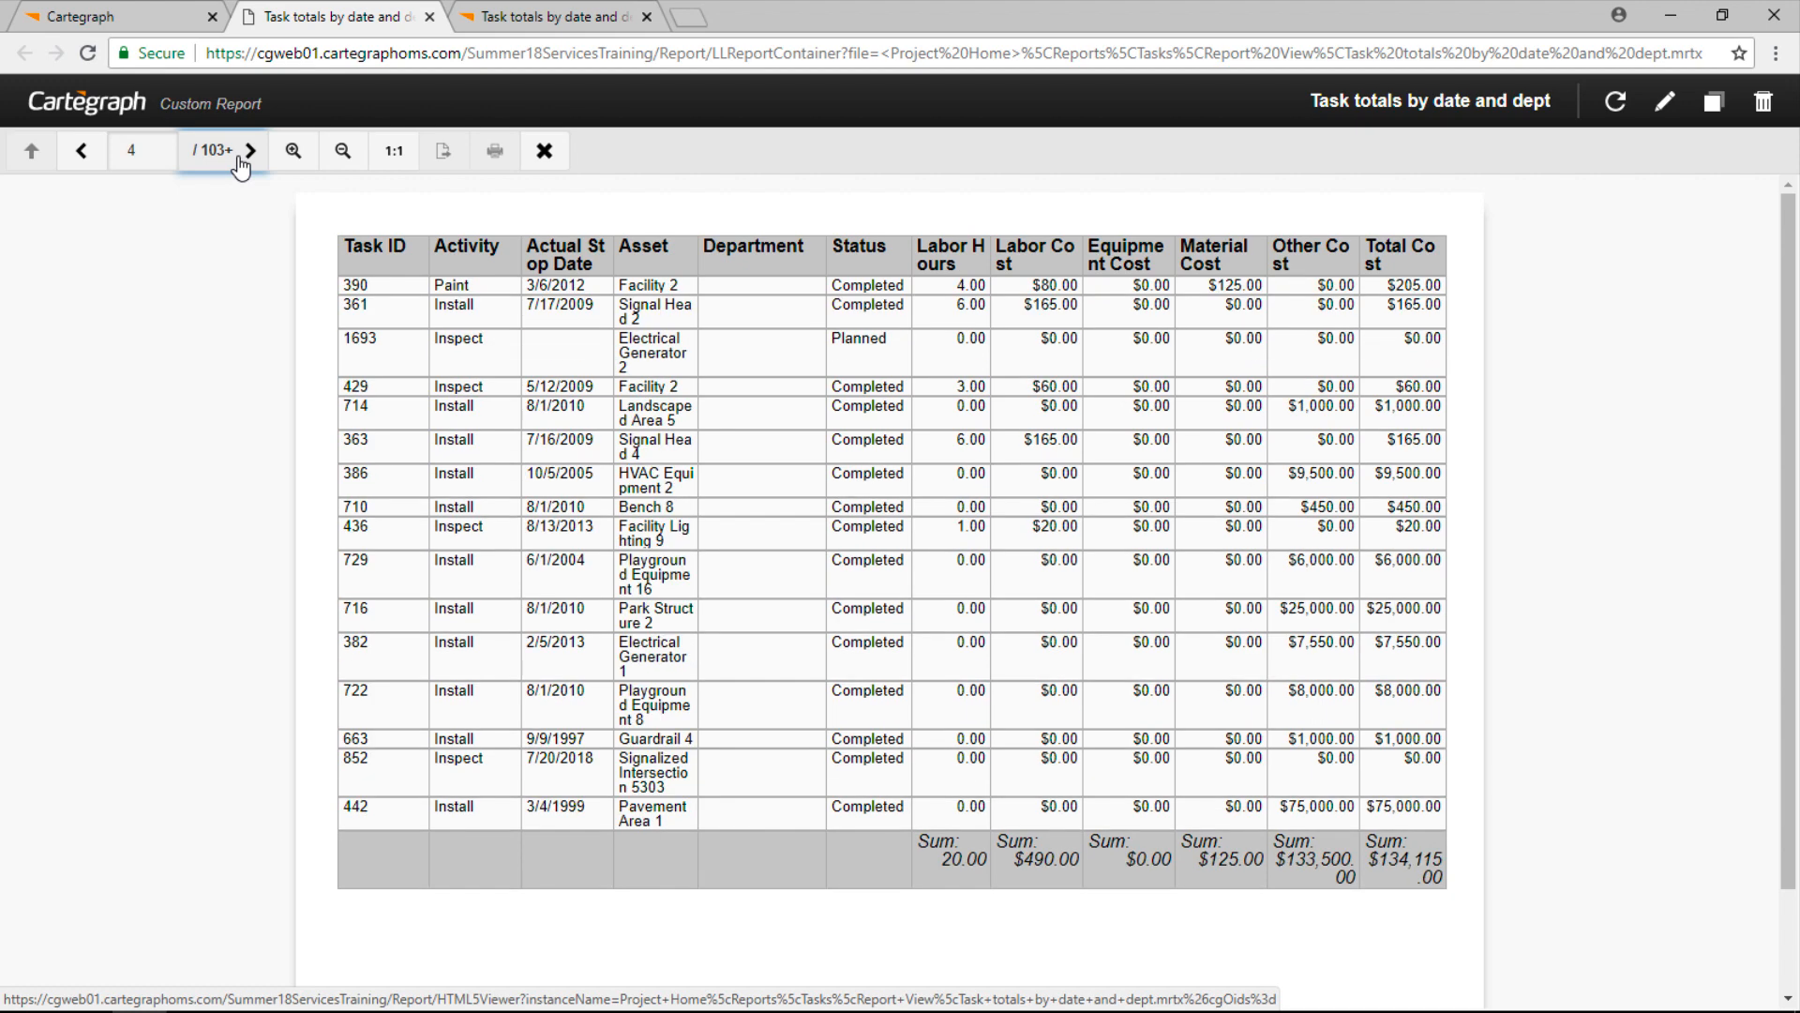
click(241, 160)
click(241, 159)
click(241, 160)
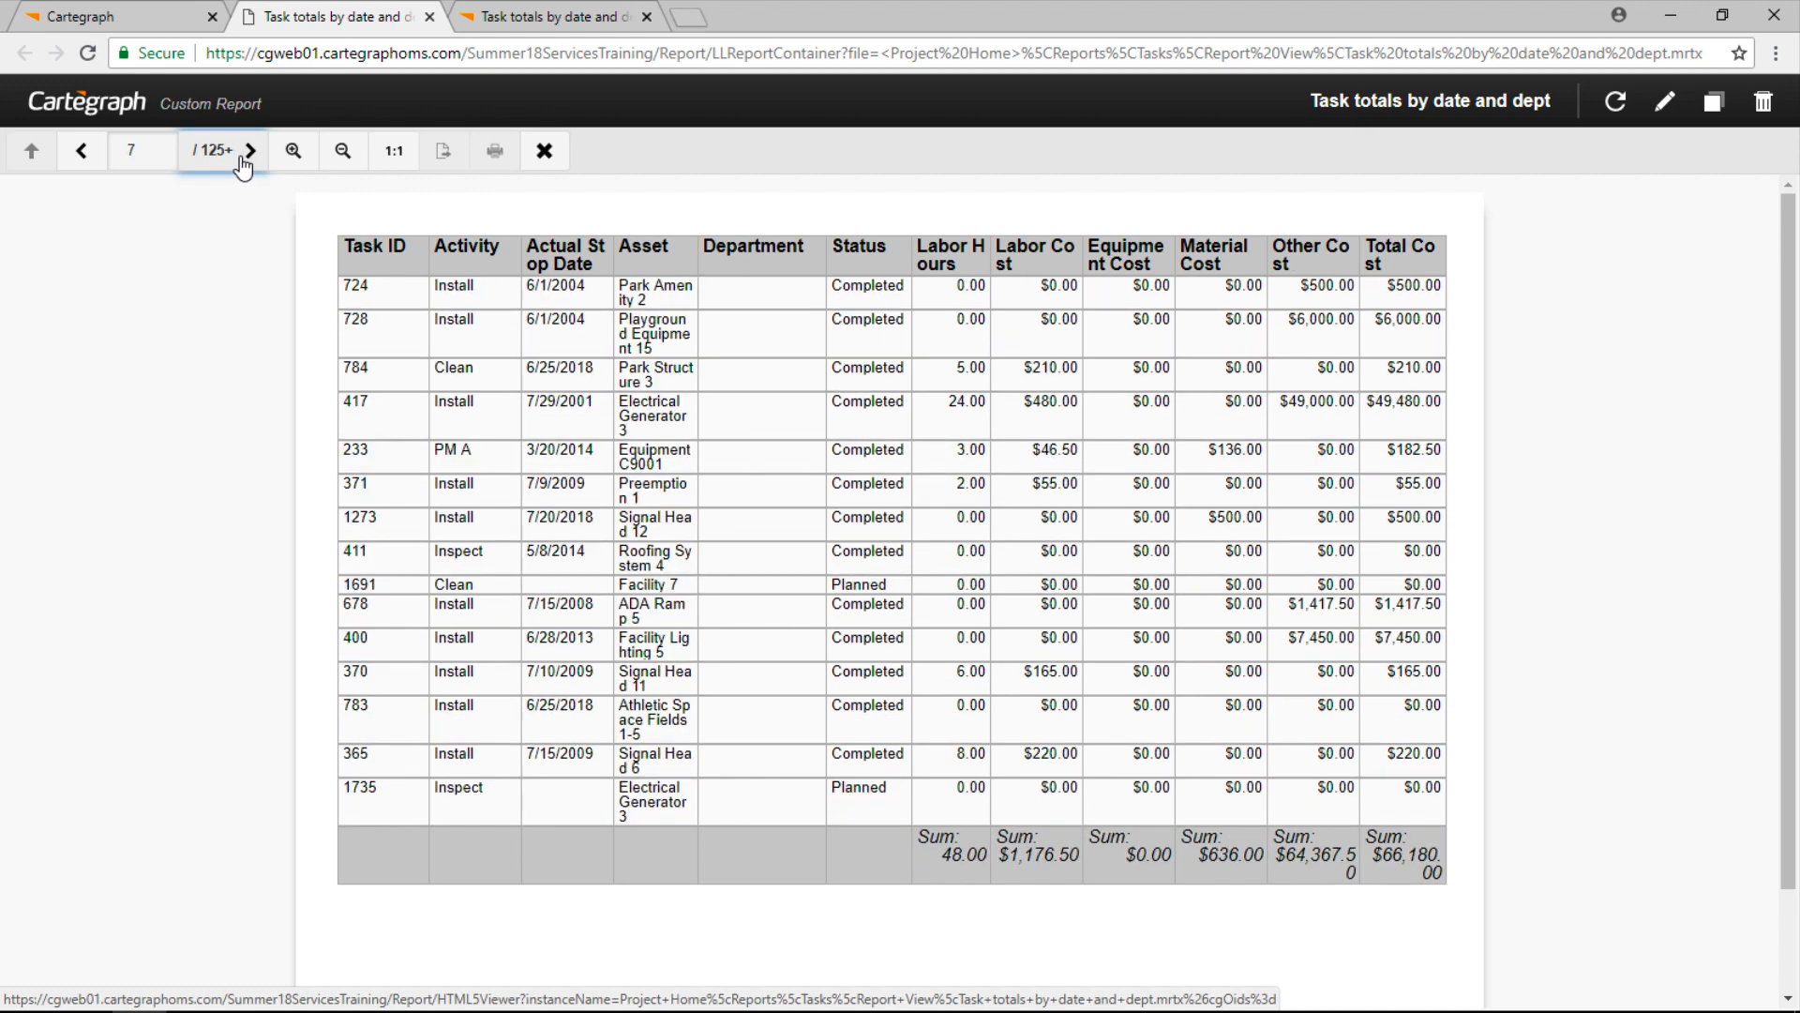
click(241, 159)
click(242, 157)
click(242, 158)
click(242, 157)
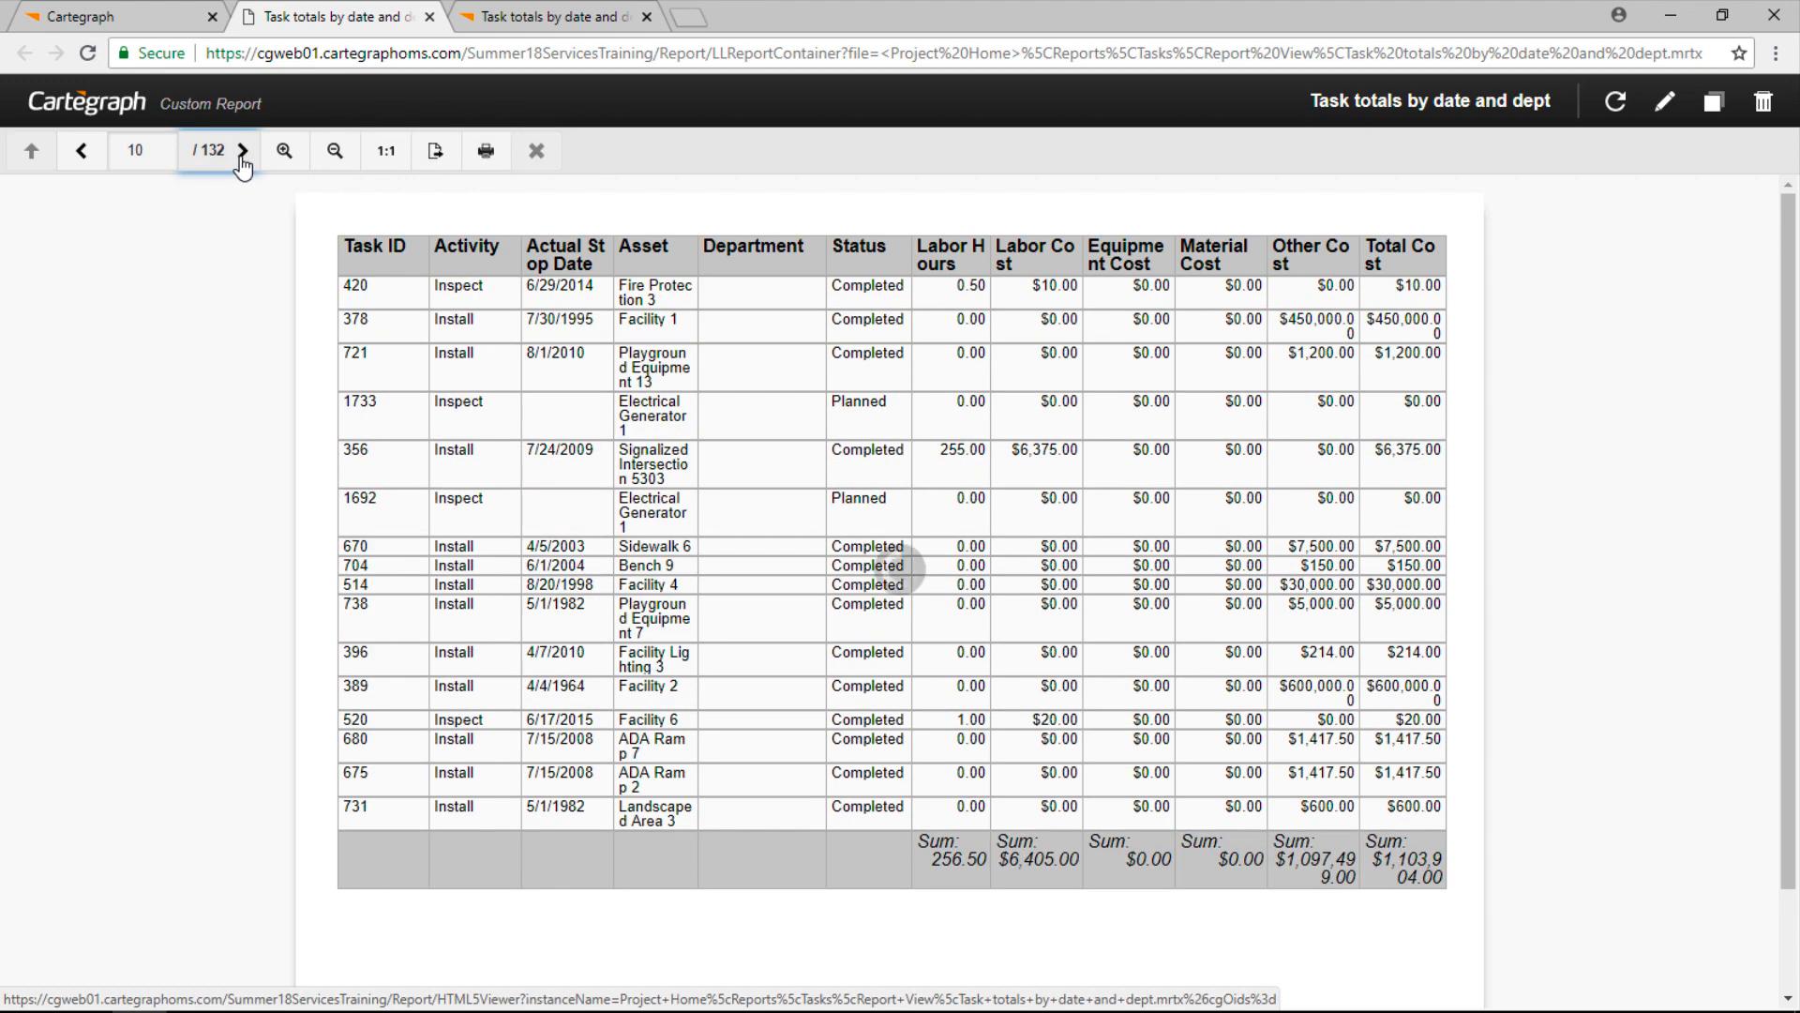
click(242, 155)
click(242, 155)
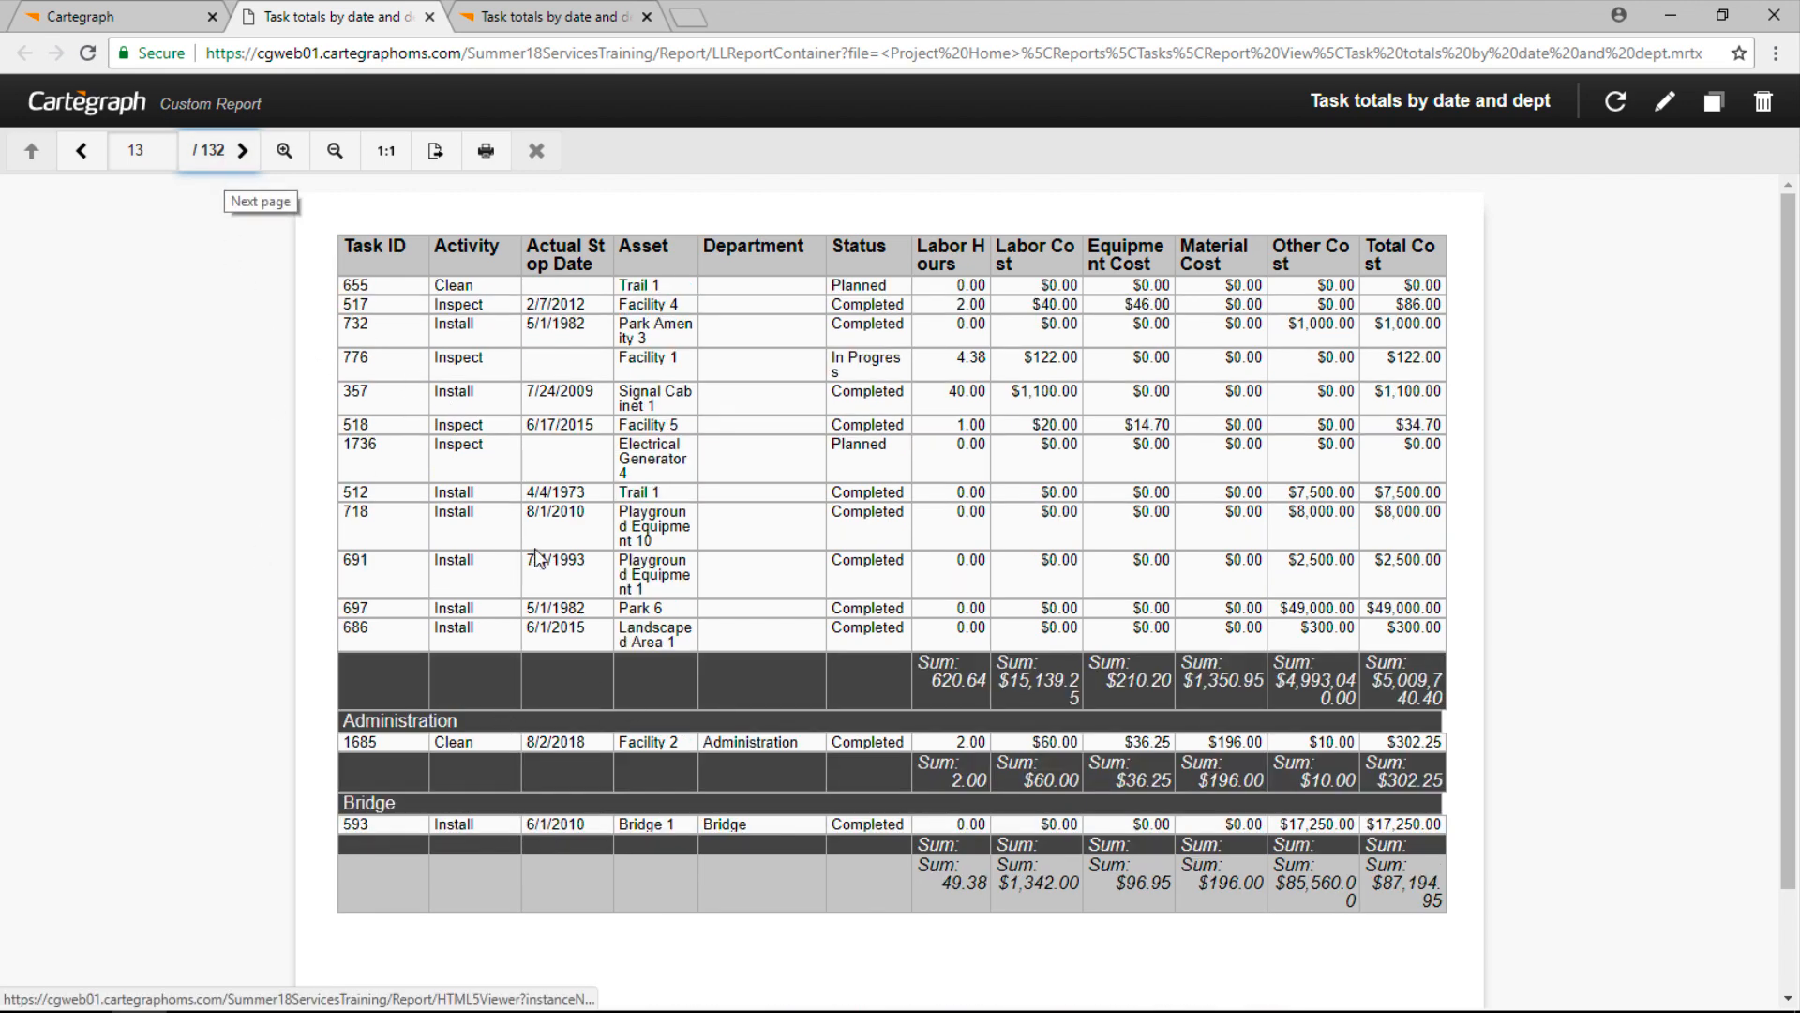
click(213, 163)
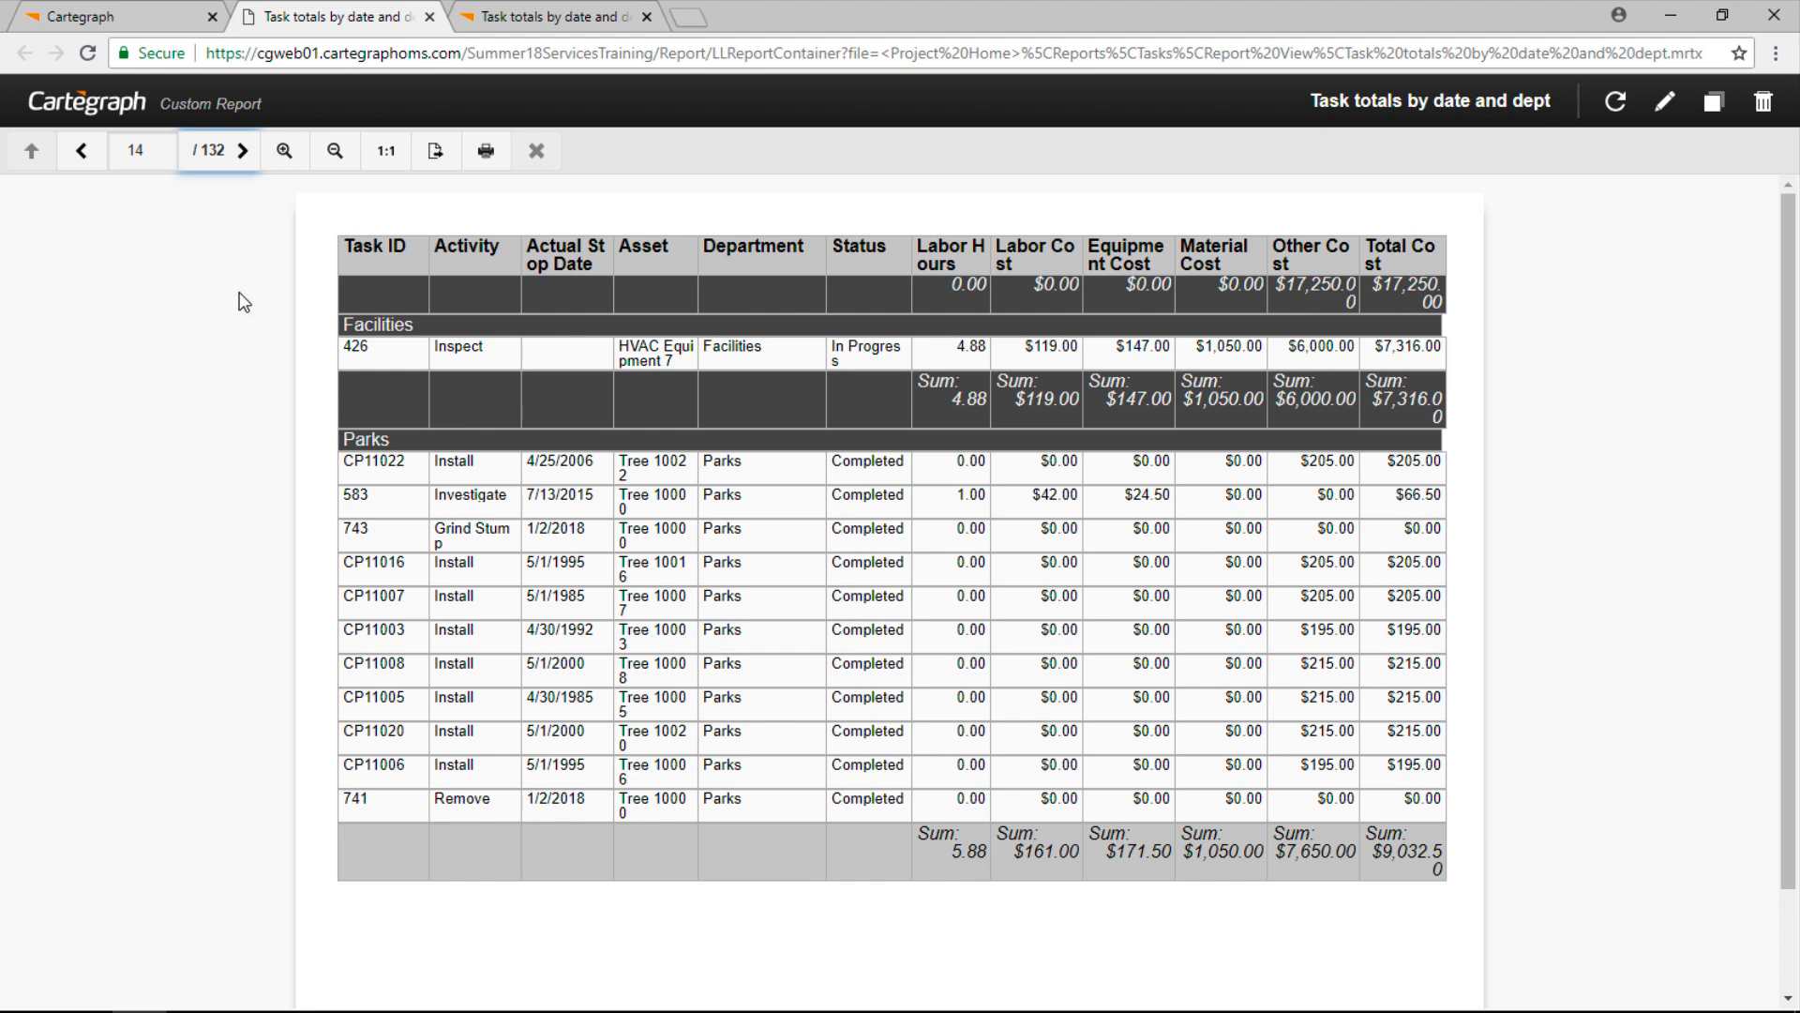
Add Actual Stop Date and Department as report filters in the designer and save the report.
click(515, 17)
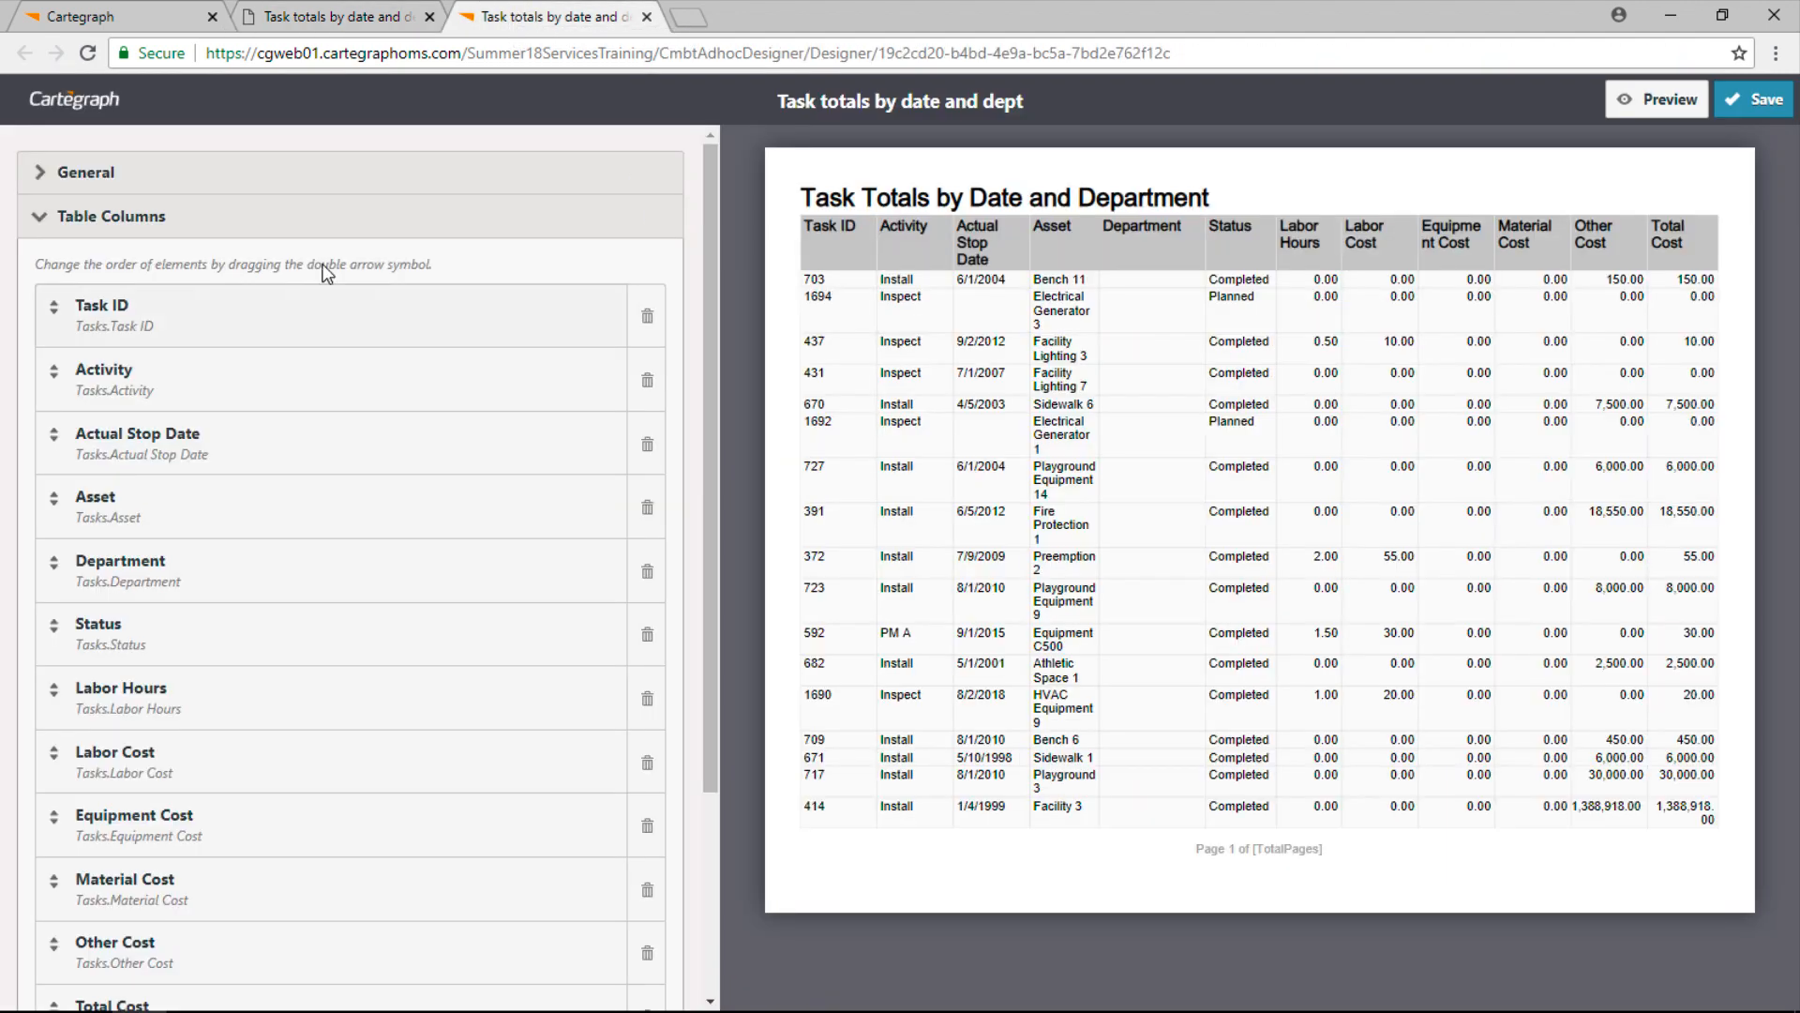
click(241, 219)
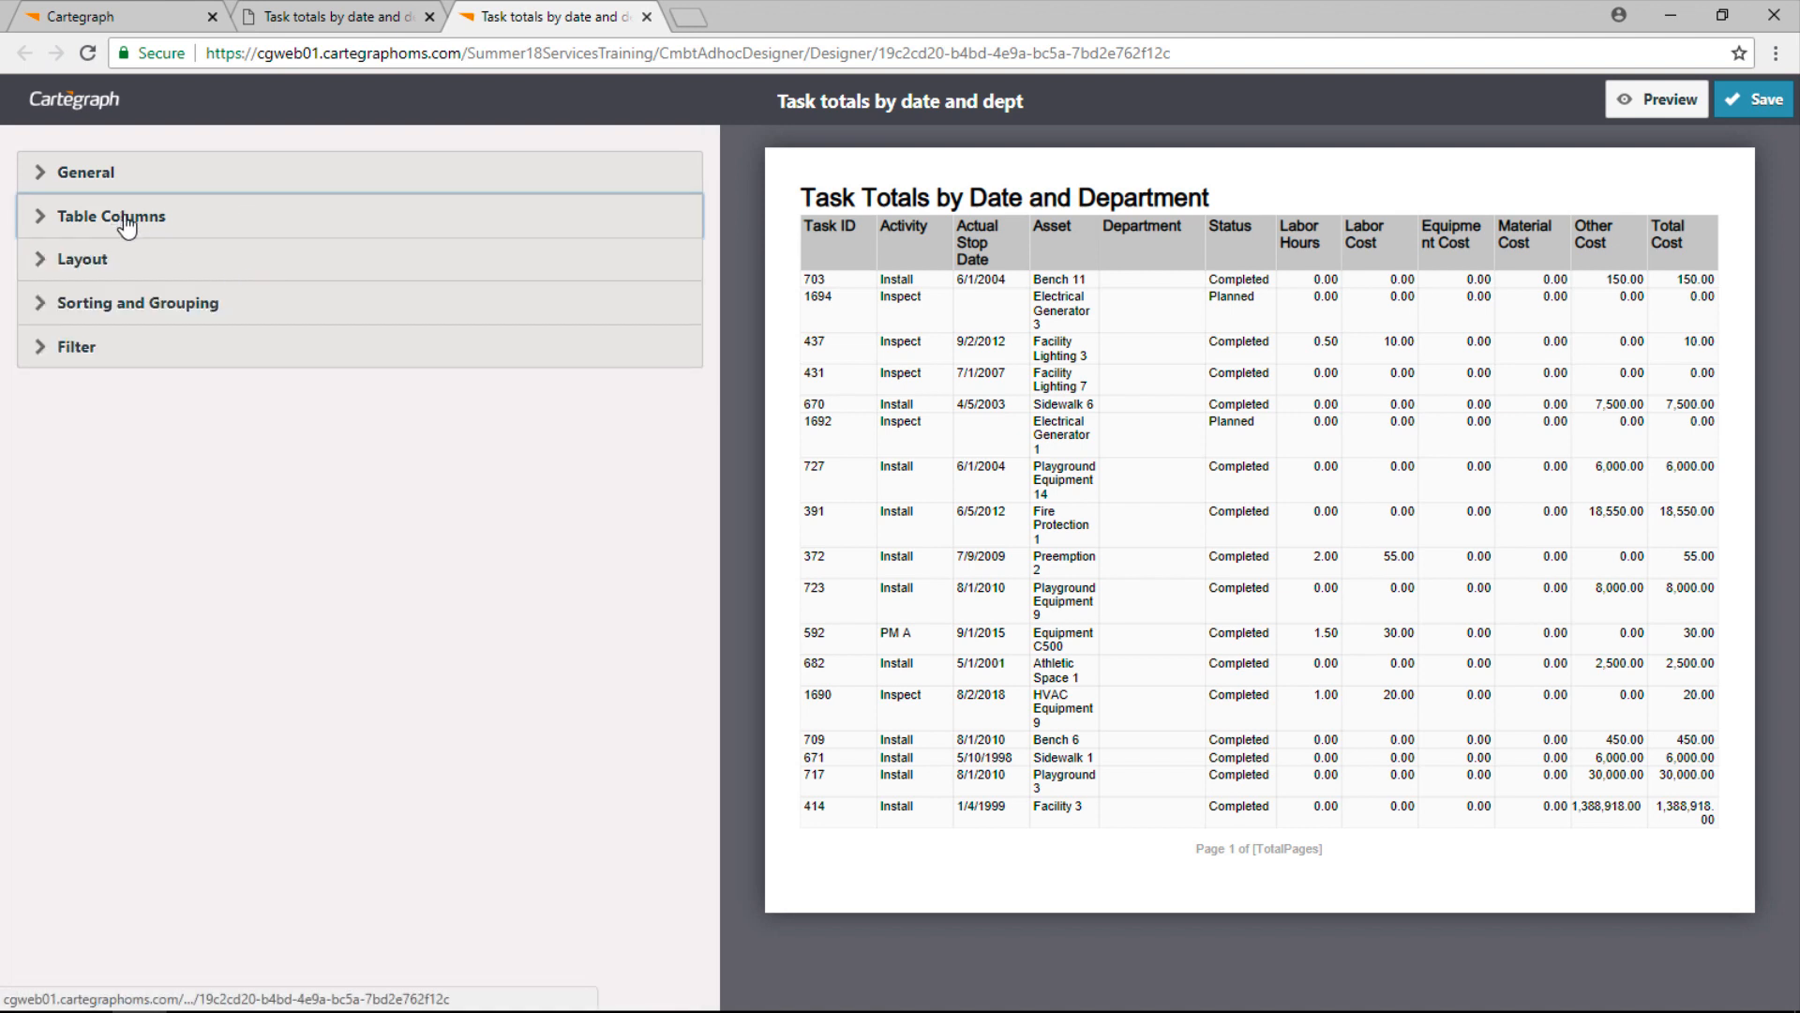
click(109, 351)
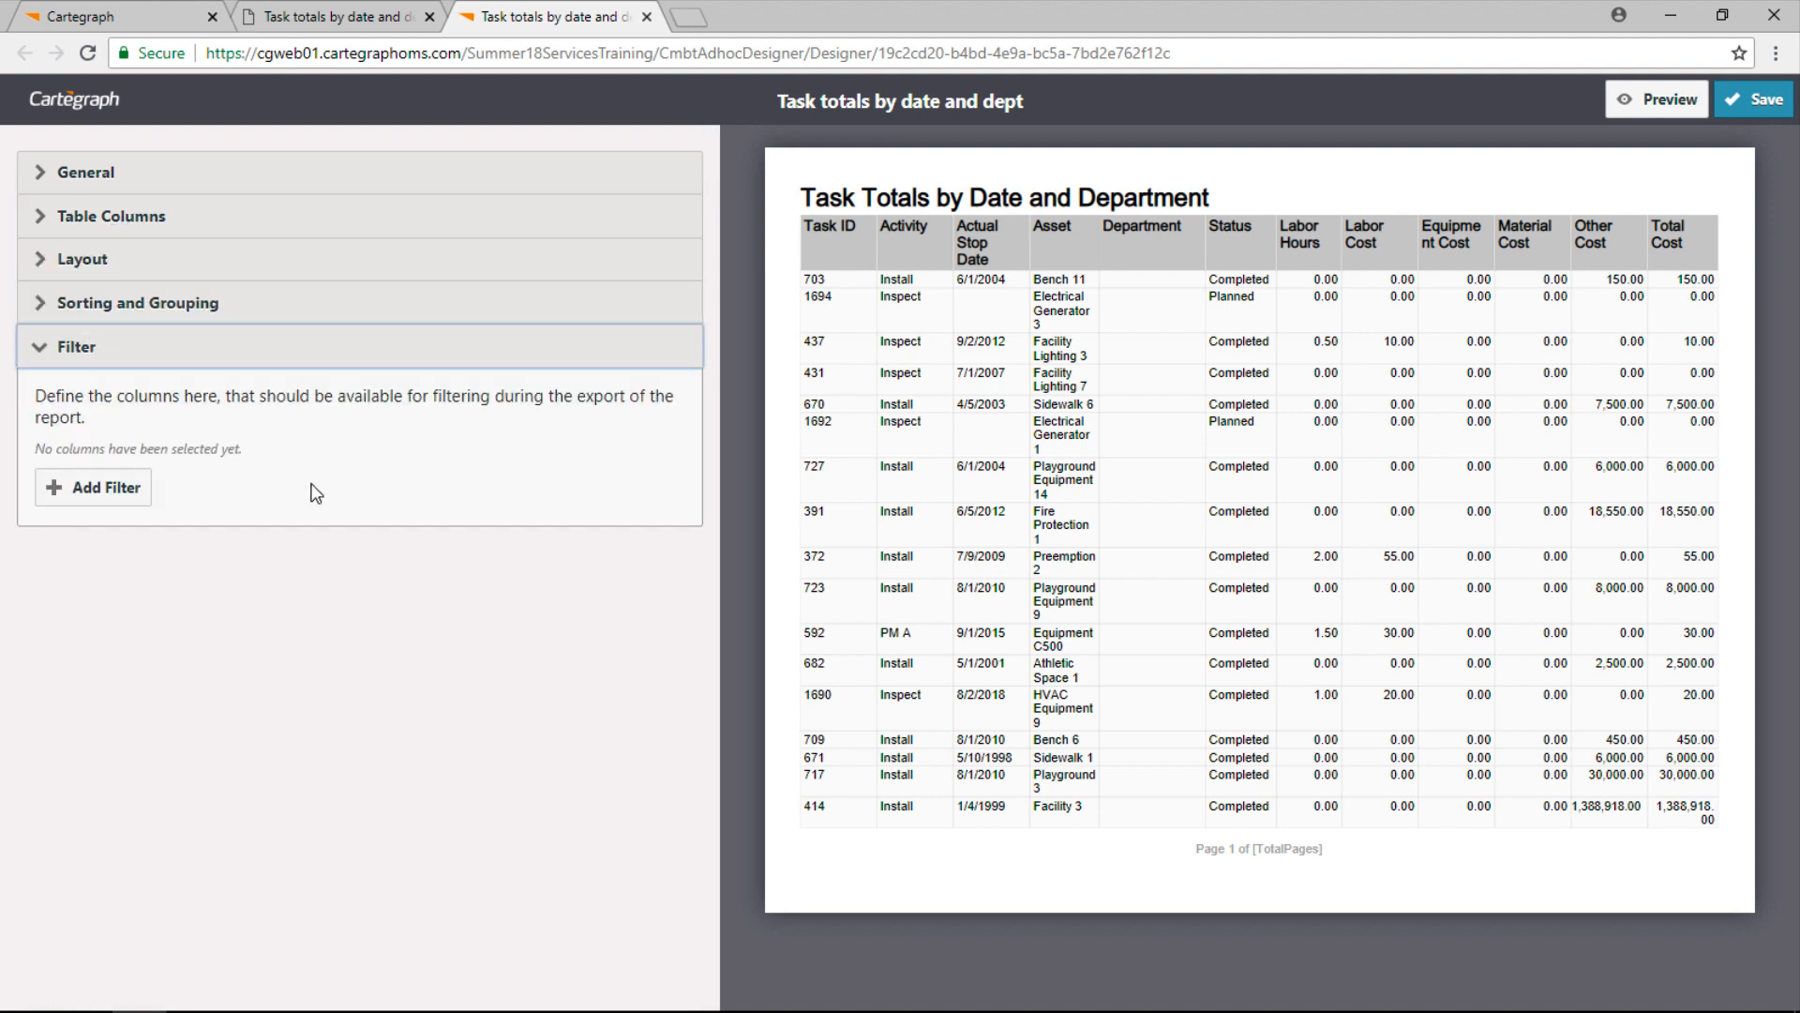
click(117, 491)
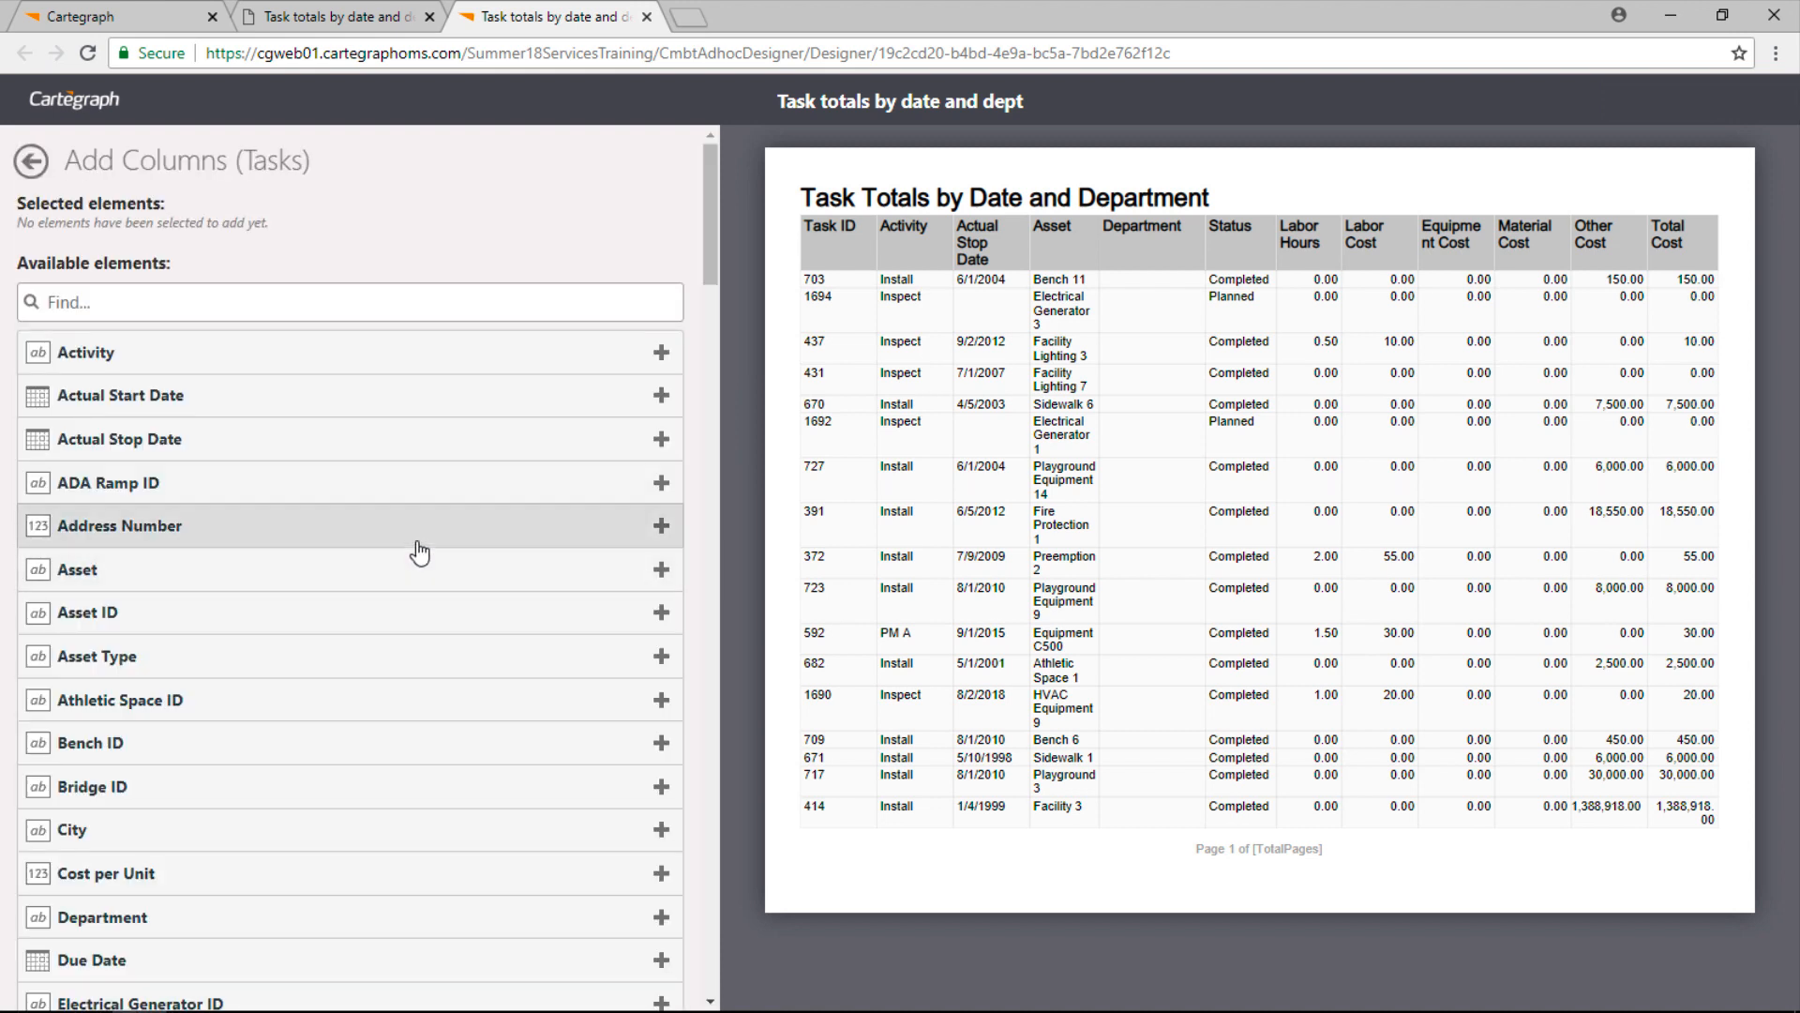
click(384, 451)
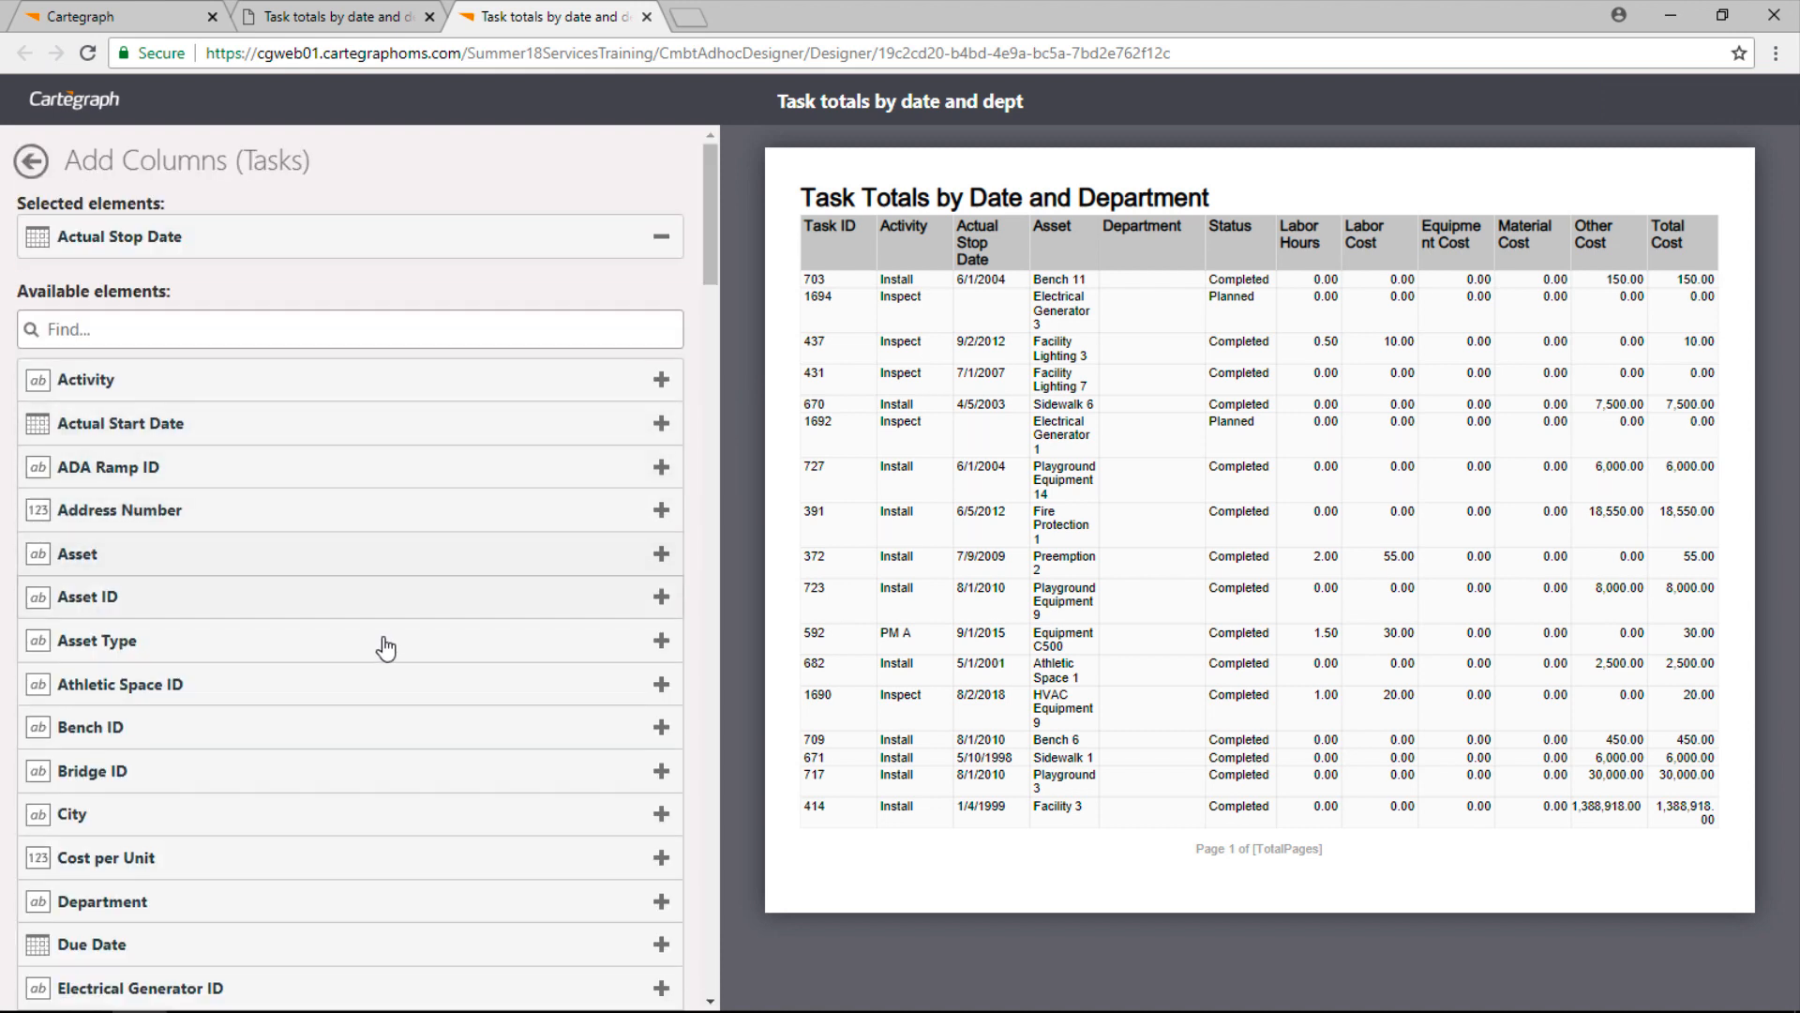
click(301, 906)
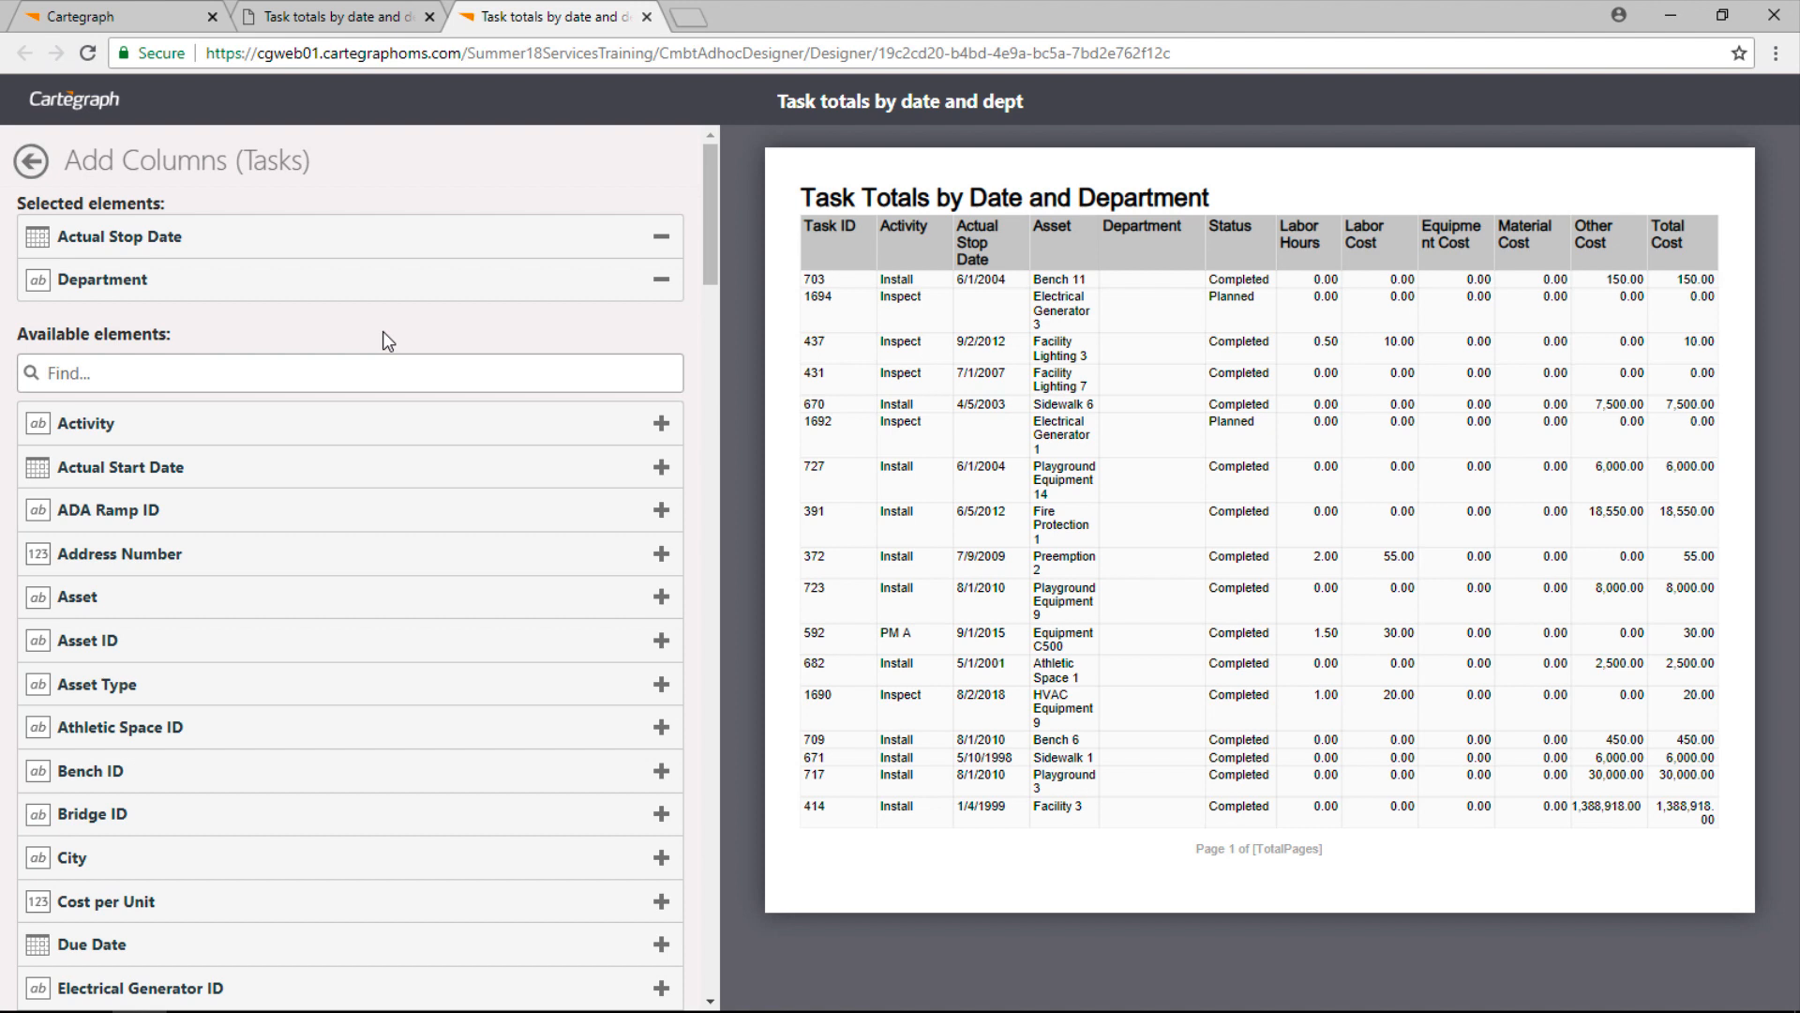
click(31, 161)
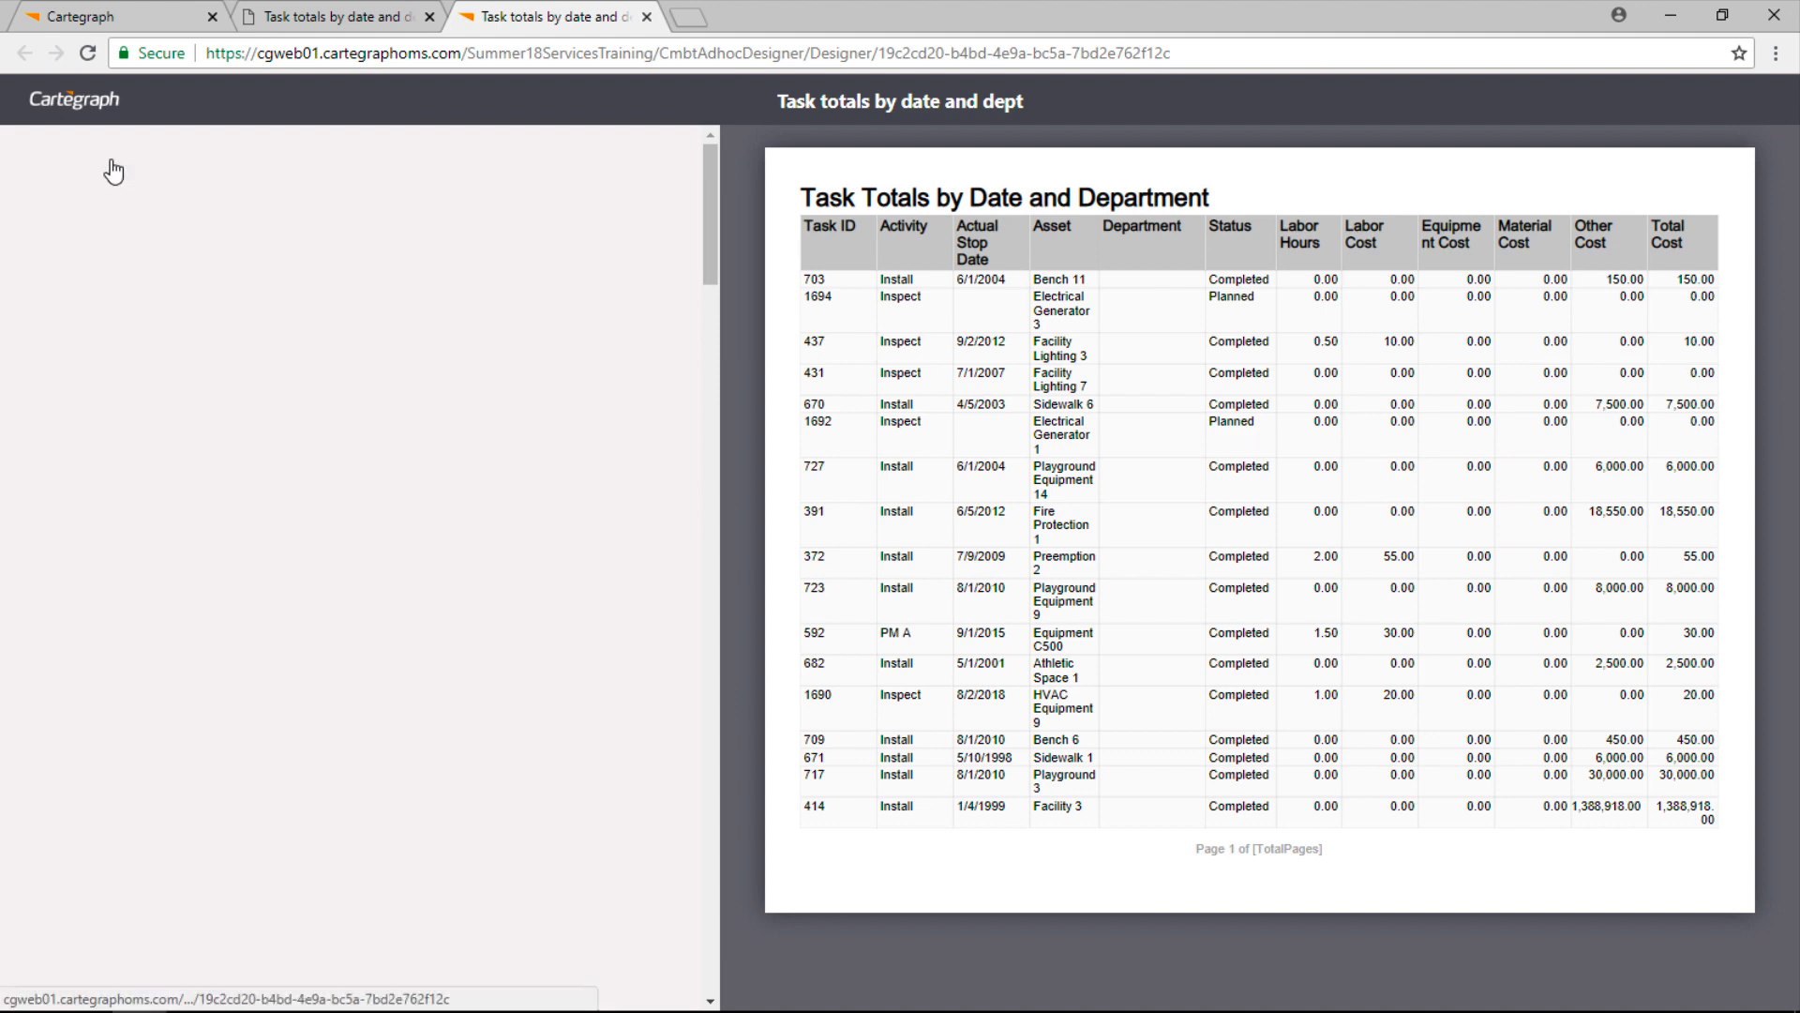
click(1756, 99)
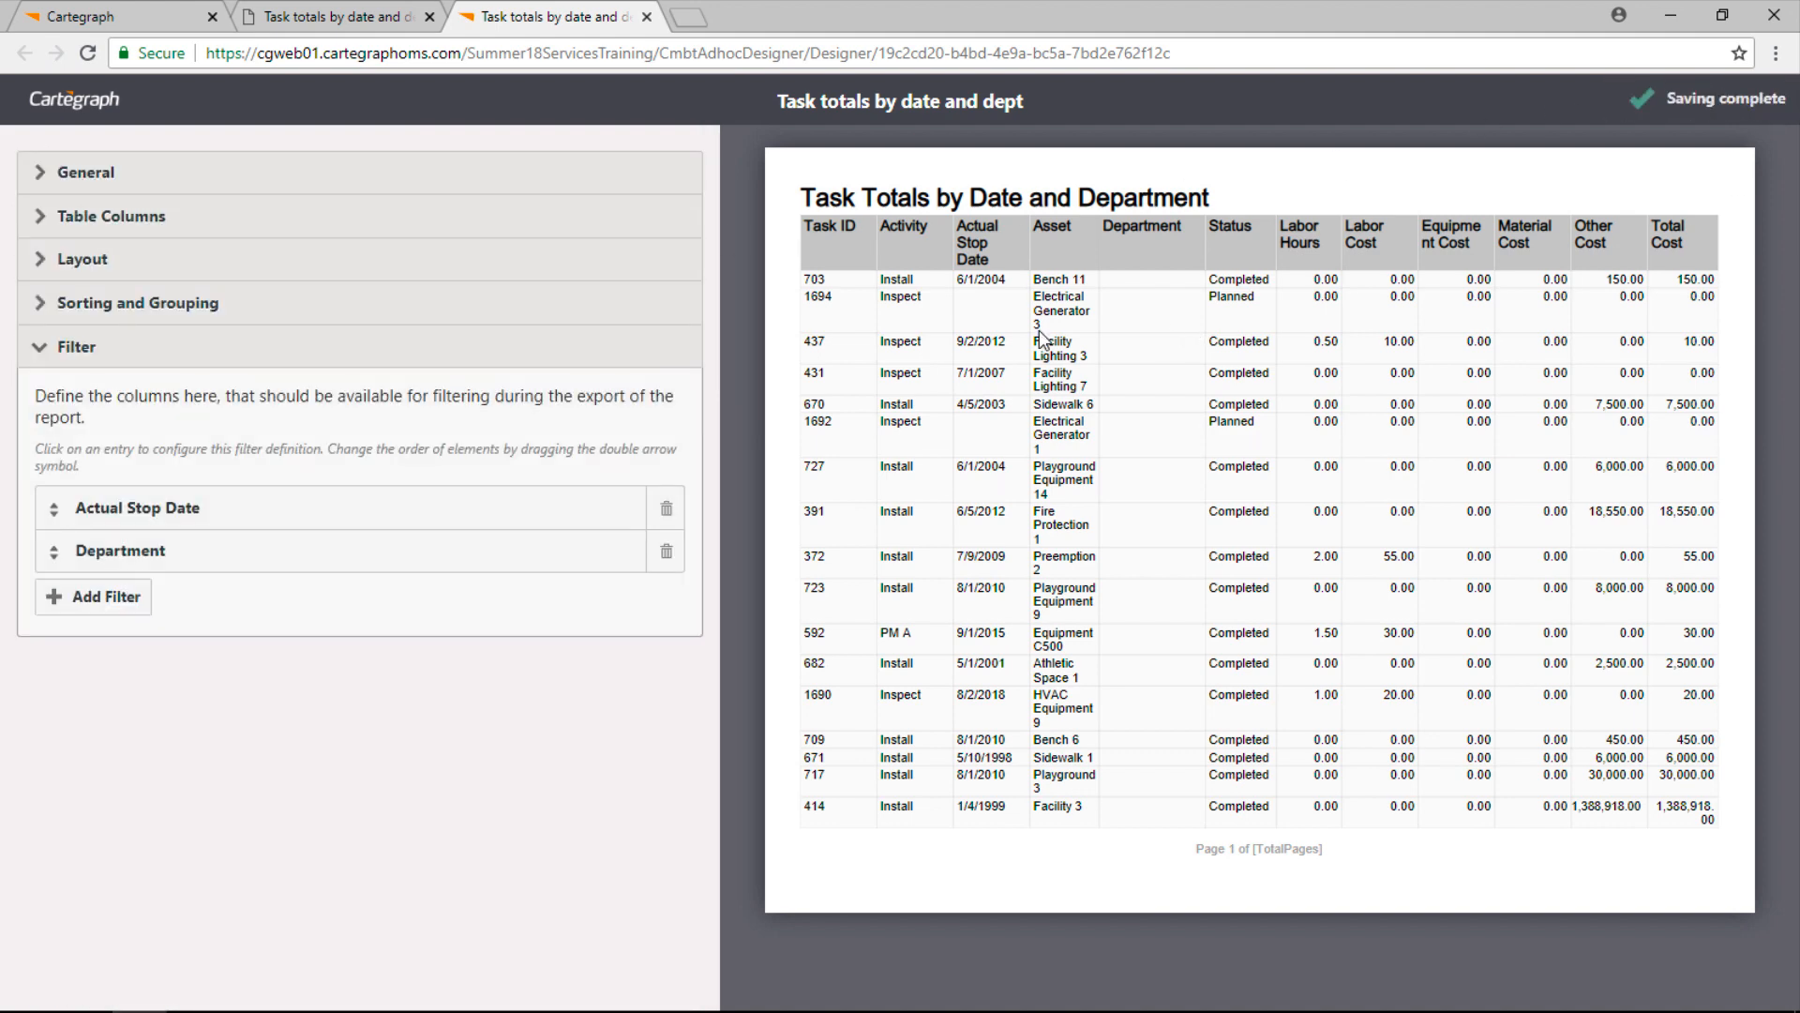
Reload the report output and limit its Department parameter to Public Works, Sign and Street.
click(328, 16)
click(1615, 101)
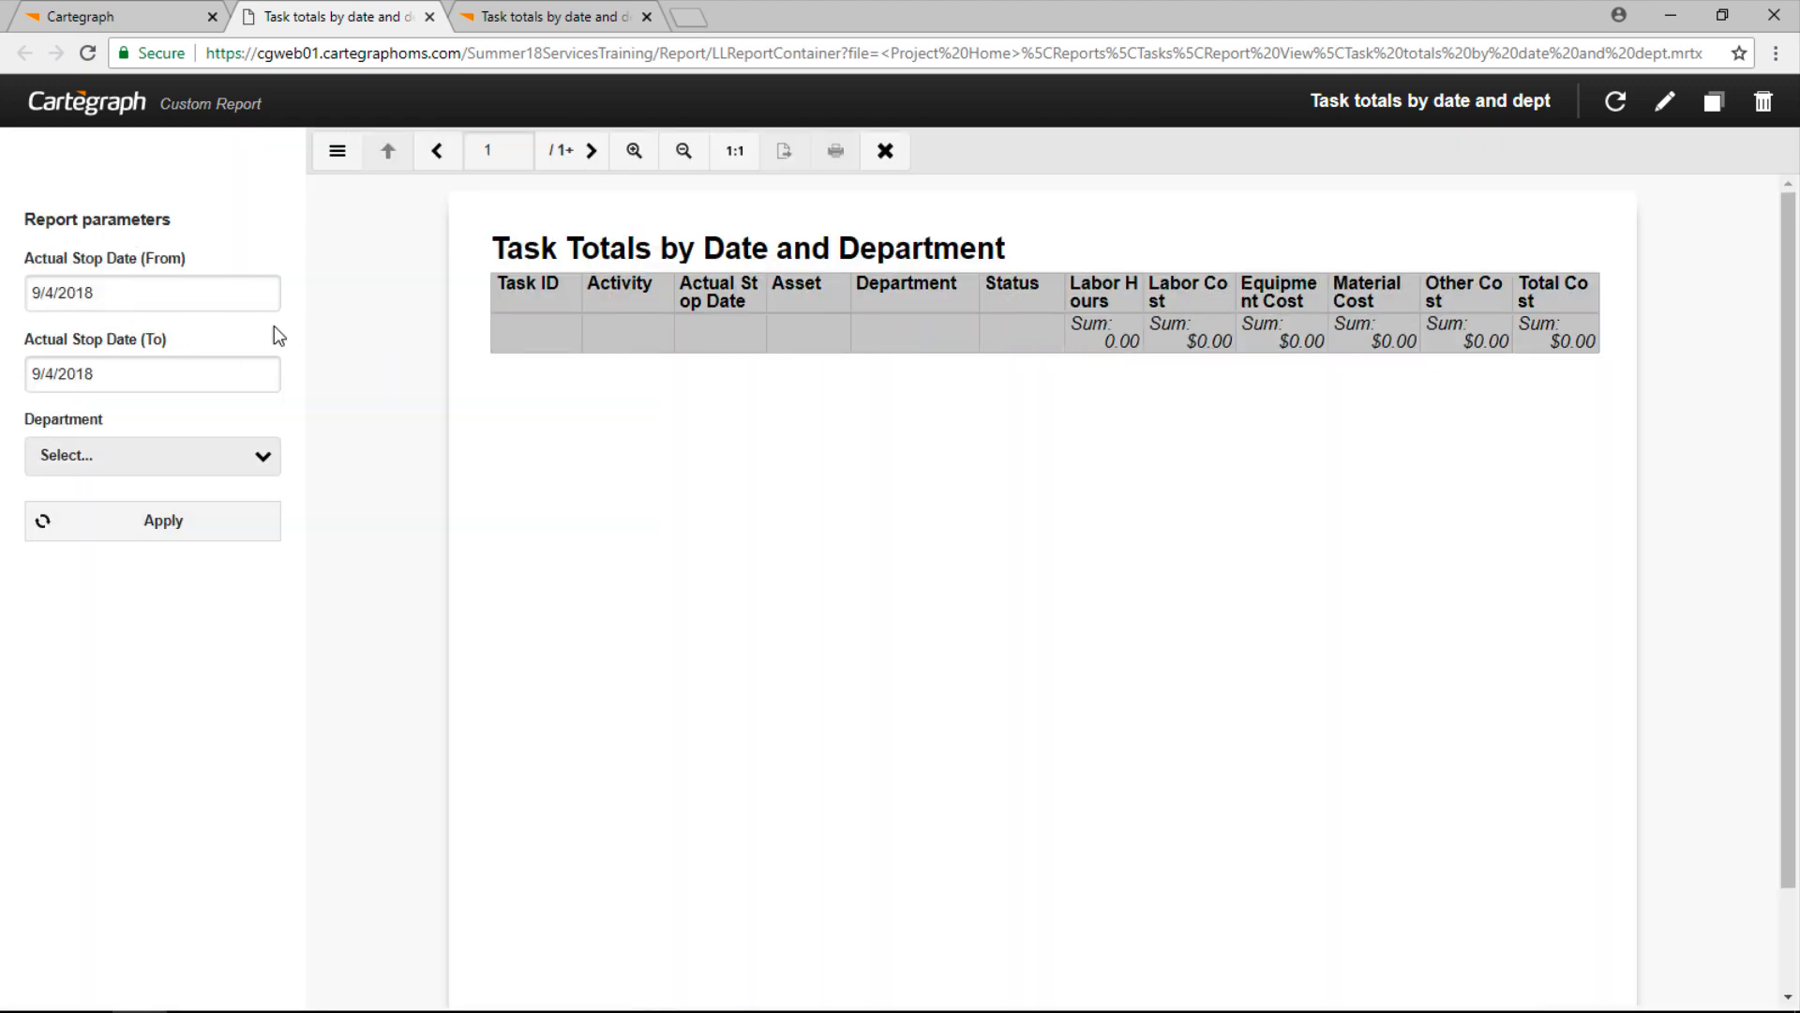
click(227, 470)
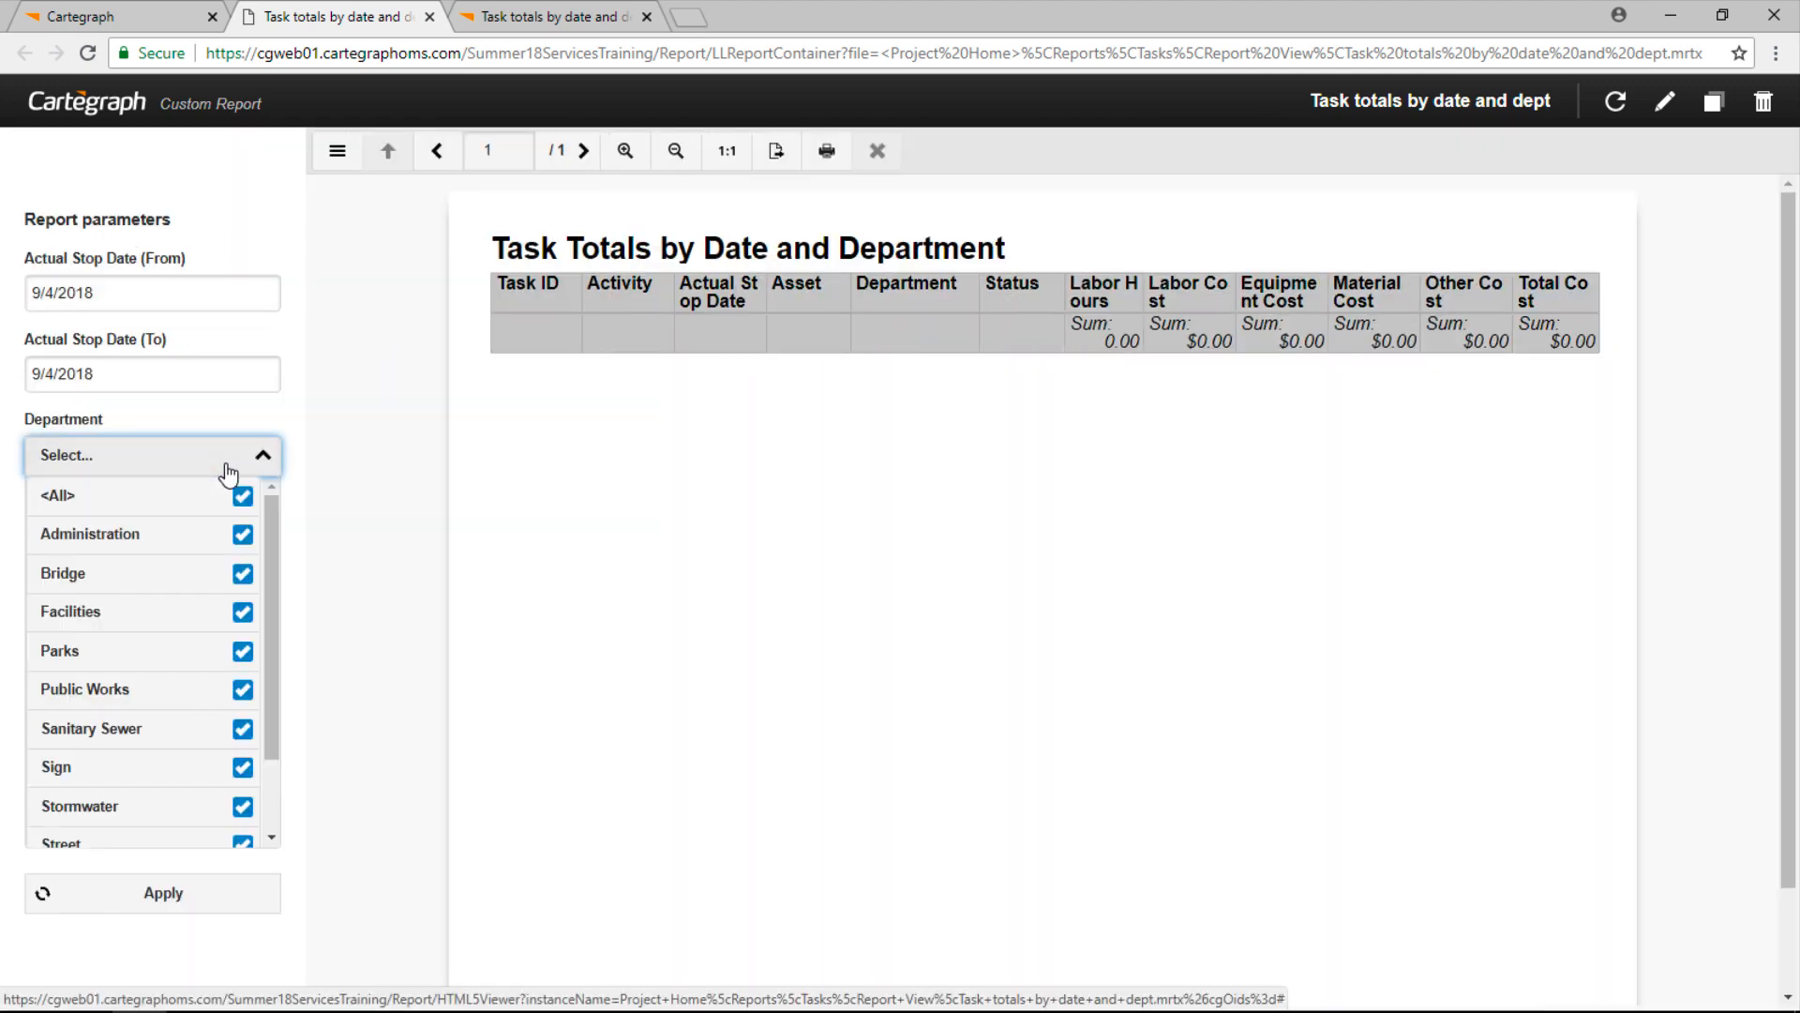
click(169, 694)
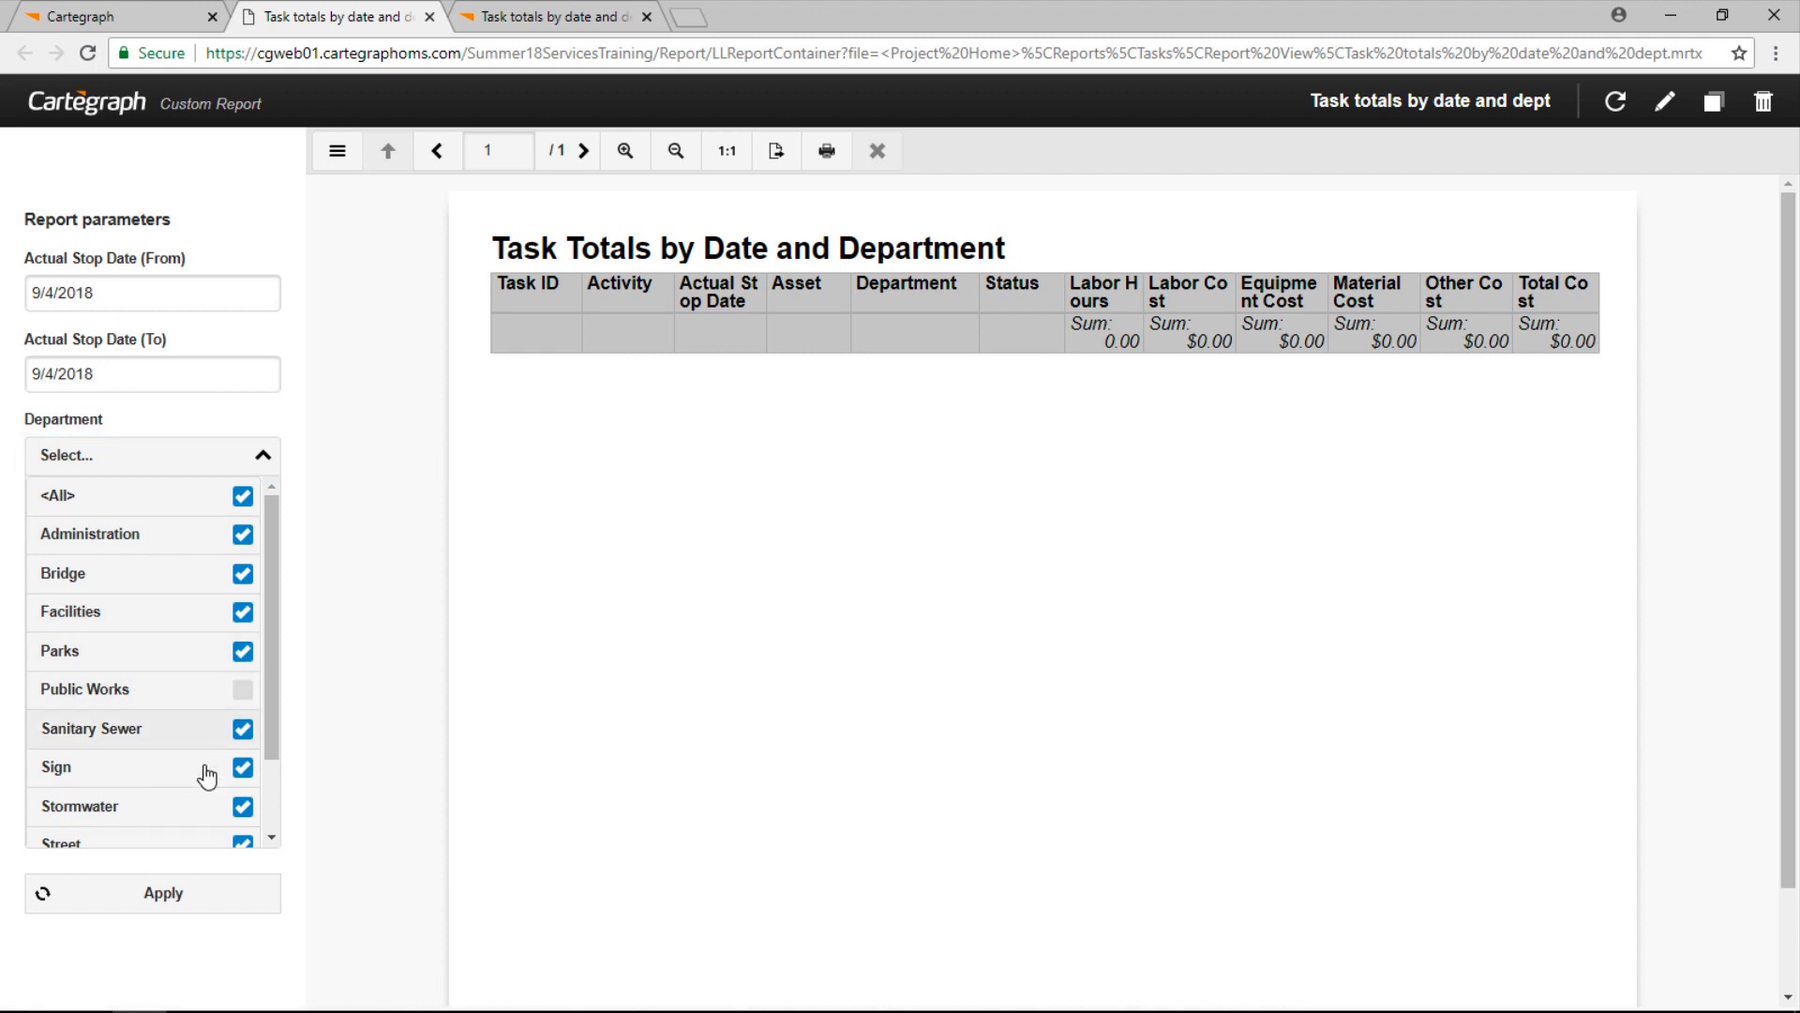
click(169, 495)
click(175, 696)
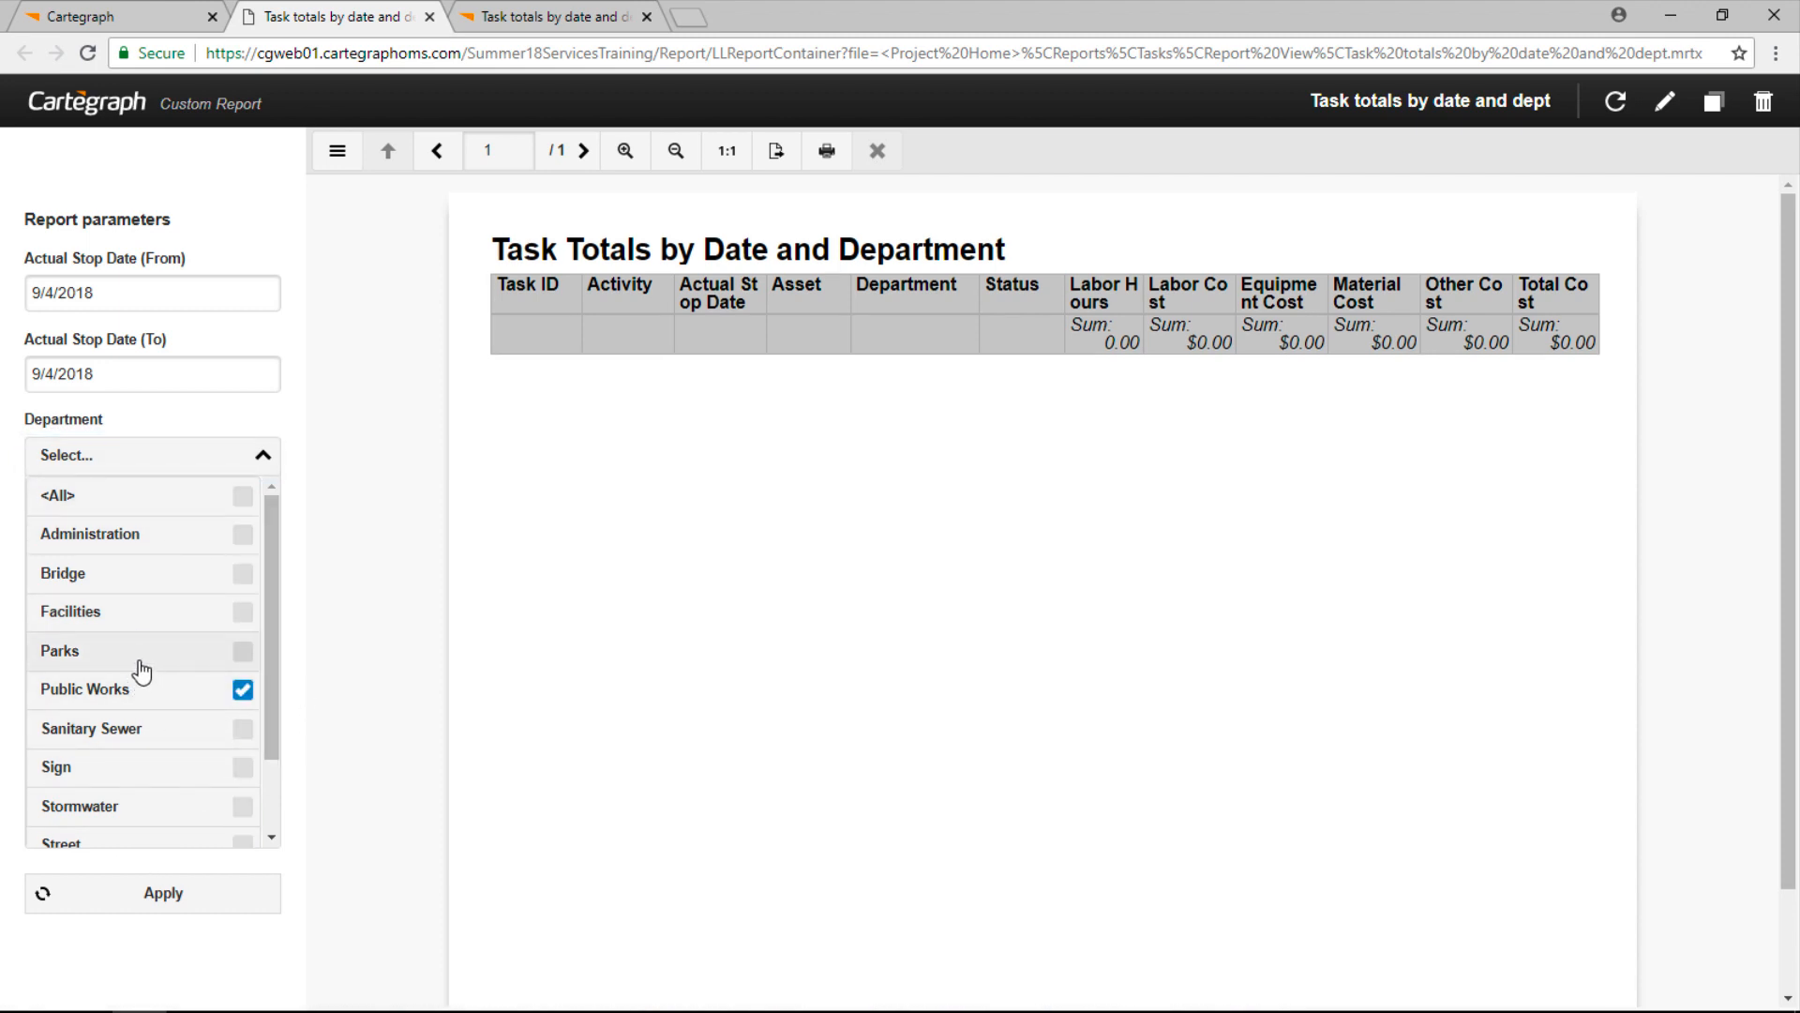
click(160, 764)
scroll(185, 713, down, 1)
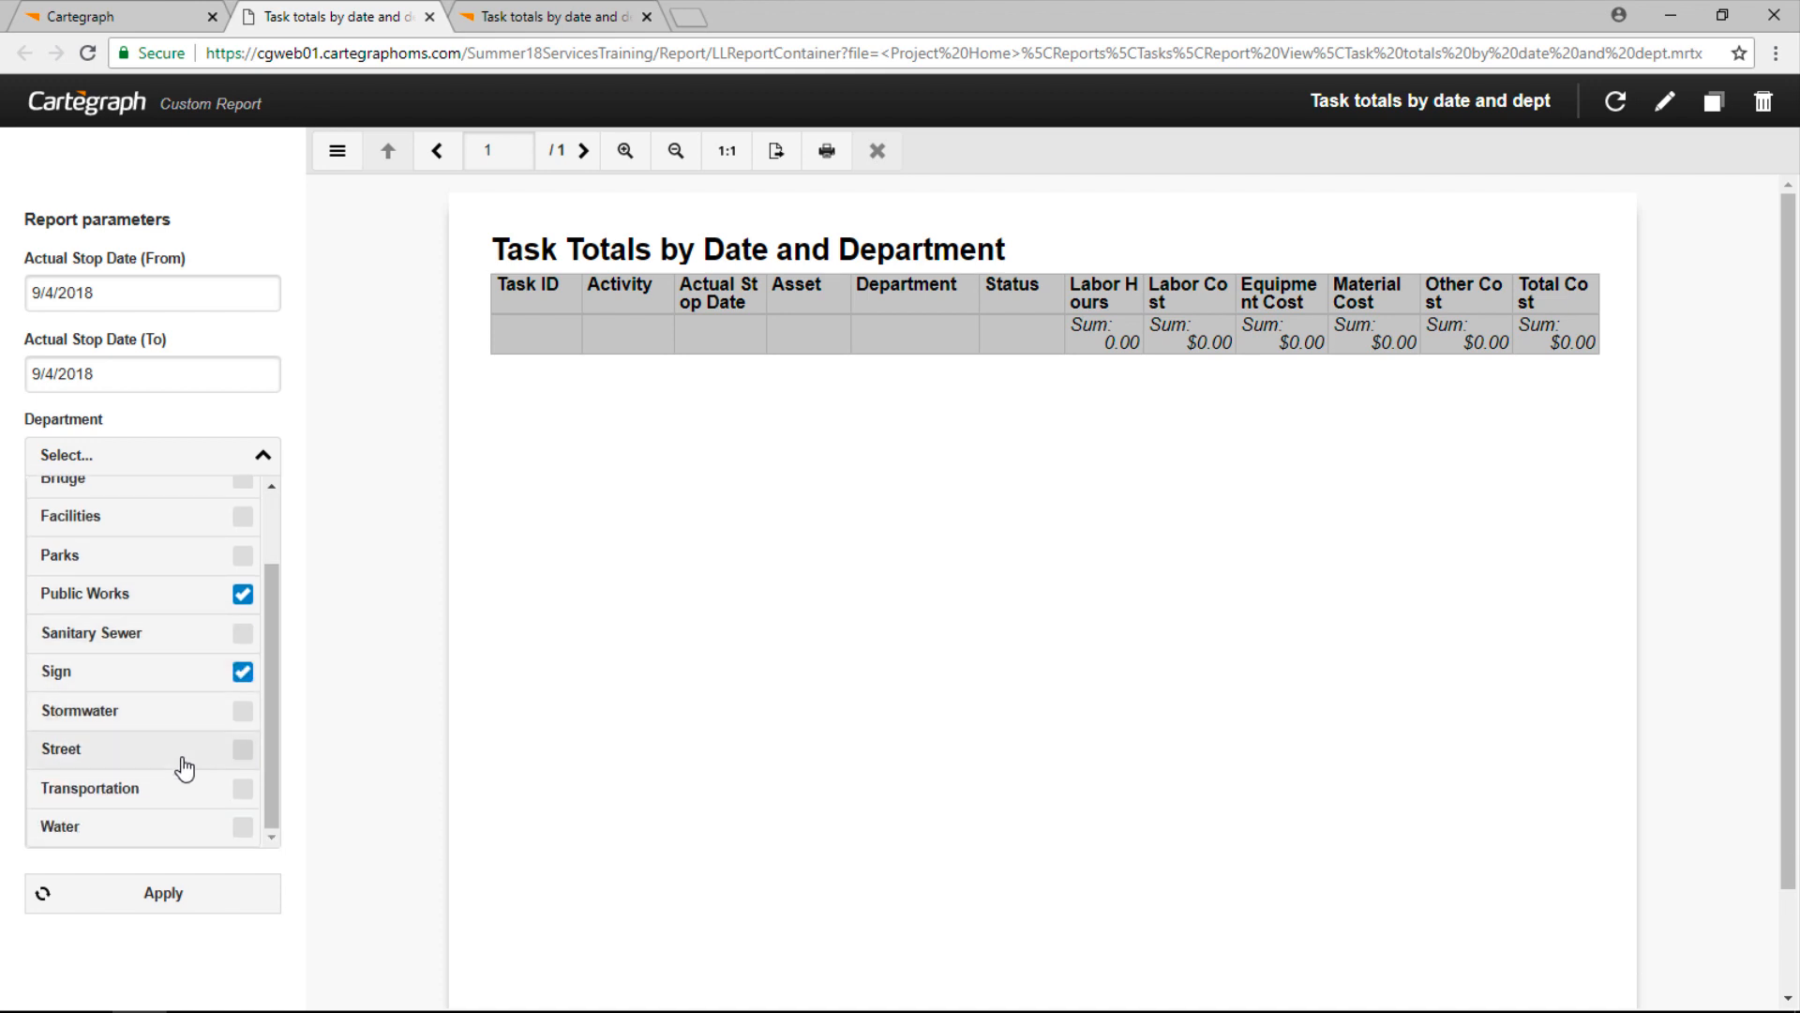
click(183, 755)
Set the Actual Stop Date (From) parameter to 9/4/2017 and apply the report parameters.
click(167, 284)
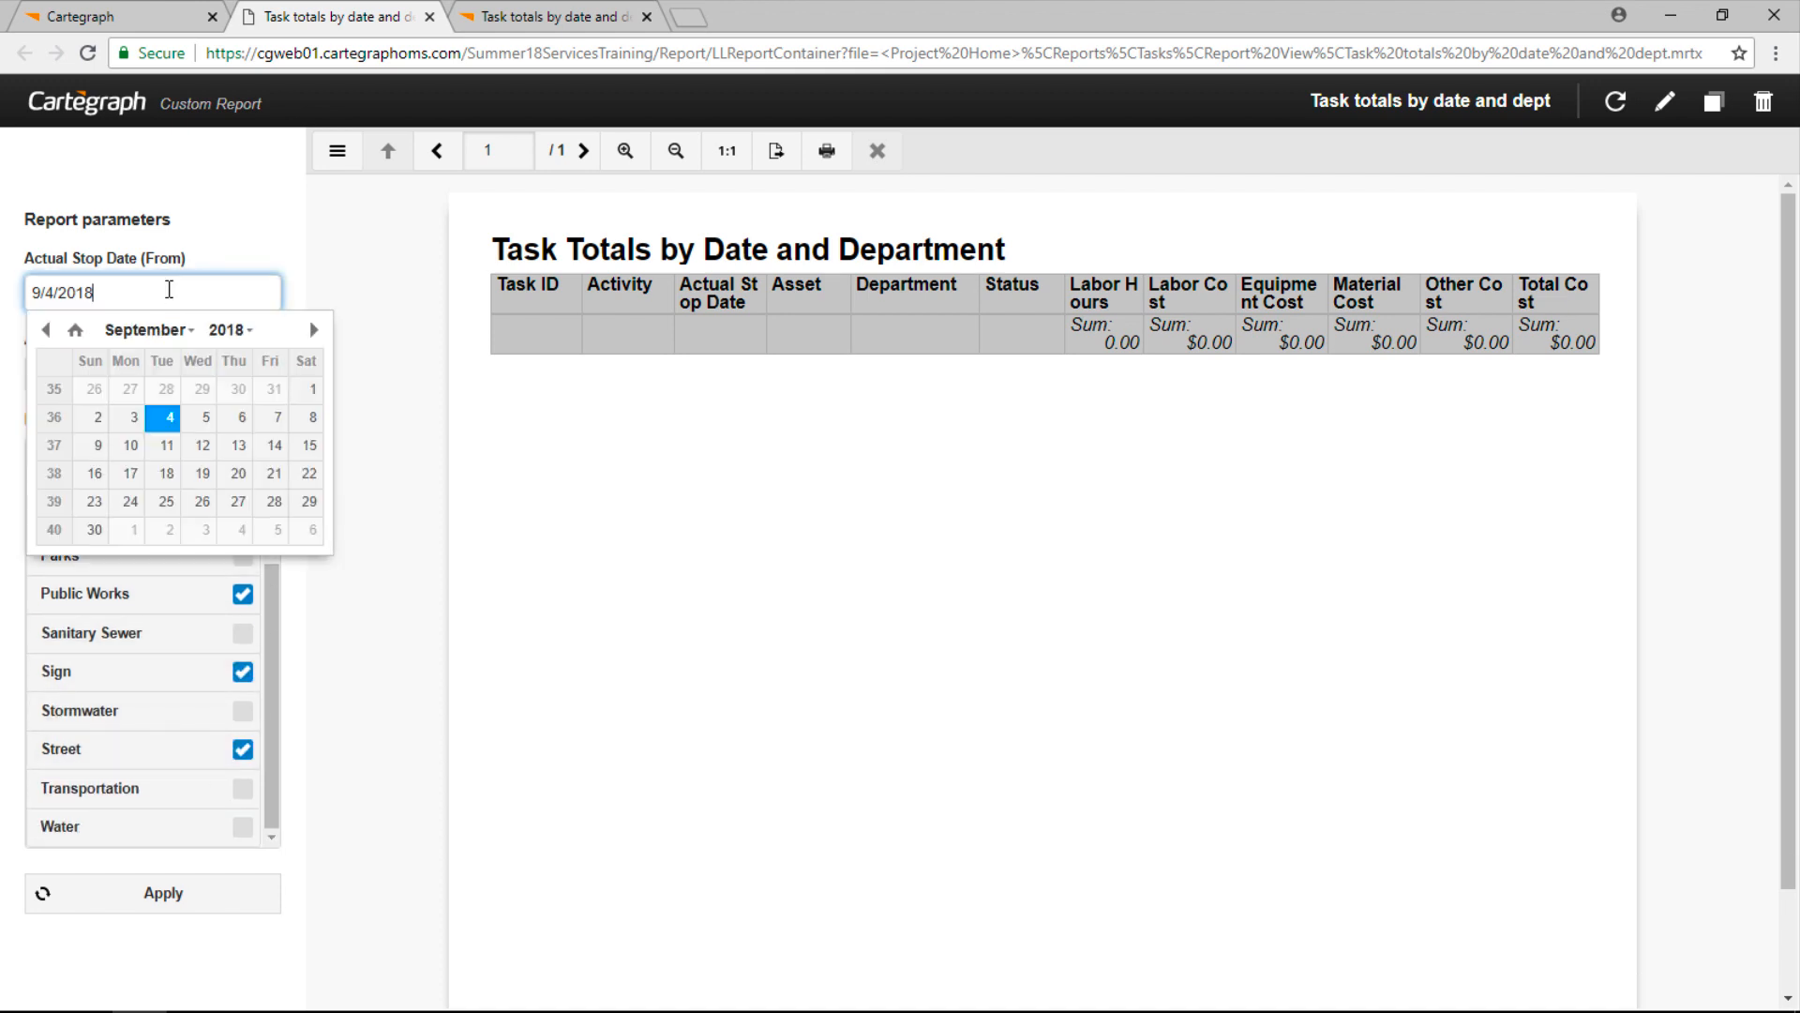
click(229, 217)
click(236, 897)
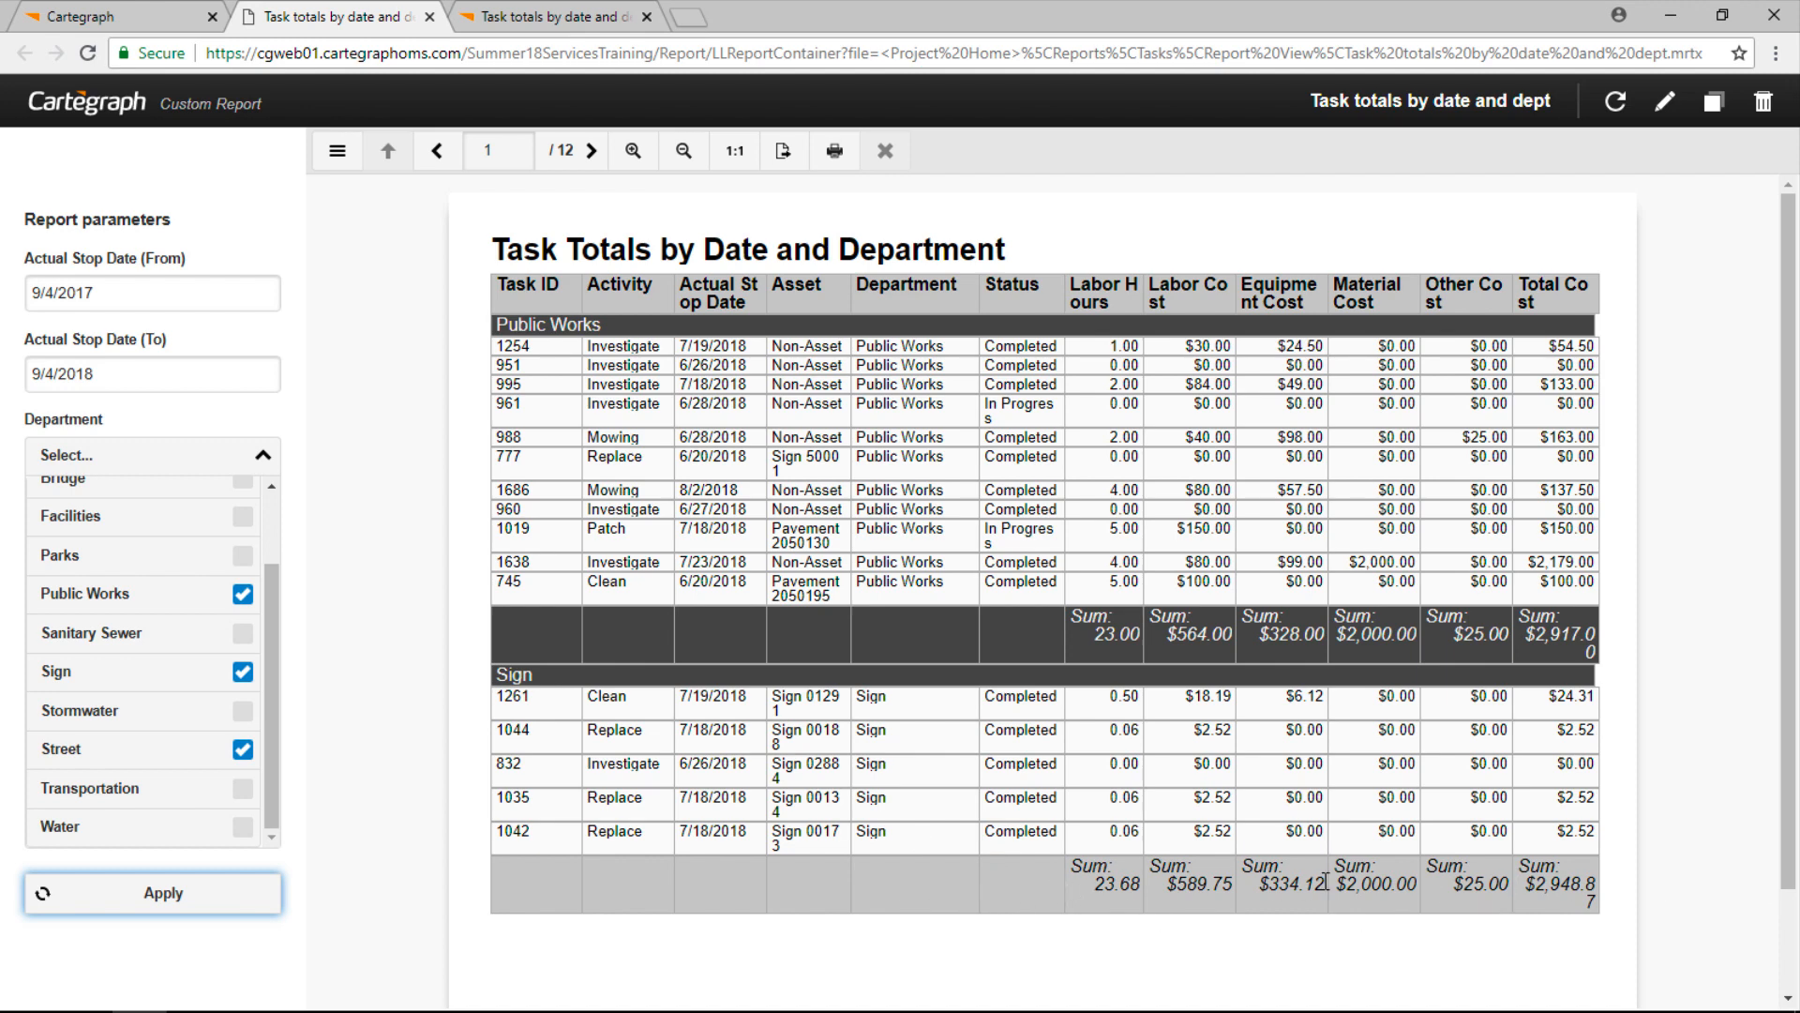
Page through the filtered report to examine the task rows and sums for the chosen departments.
click(575, 153)
click(575, 155)
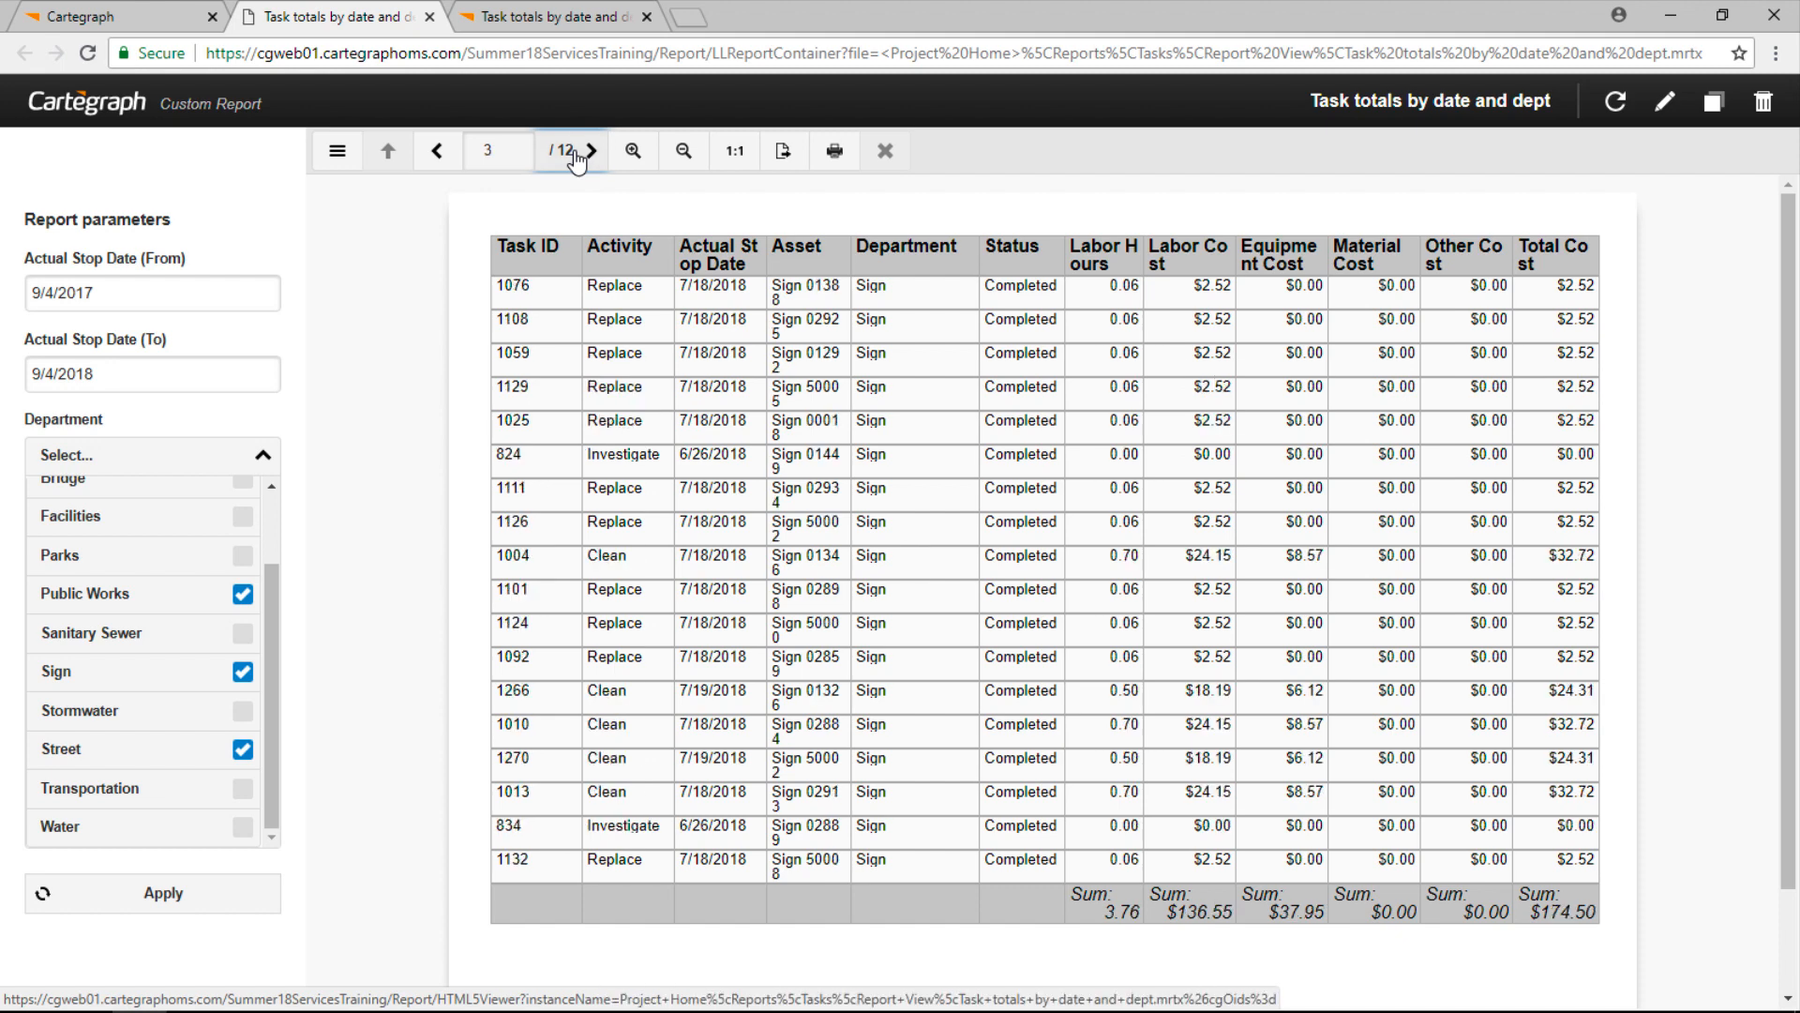
click(574, 154)
click(575, 155)
click(574, 155)
click(575, 154)
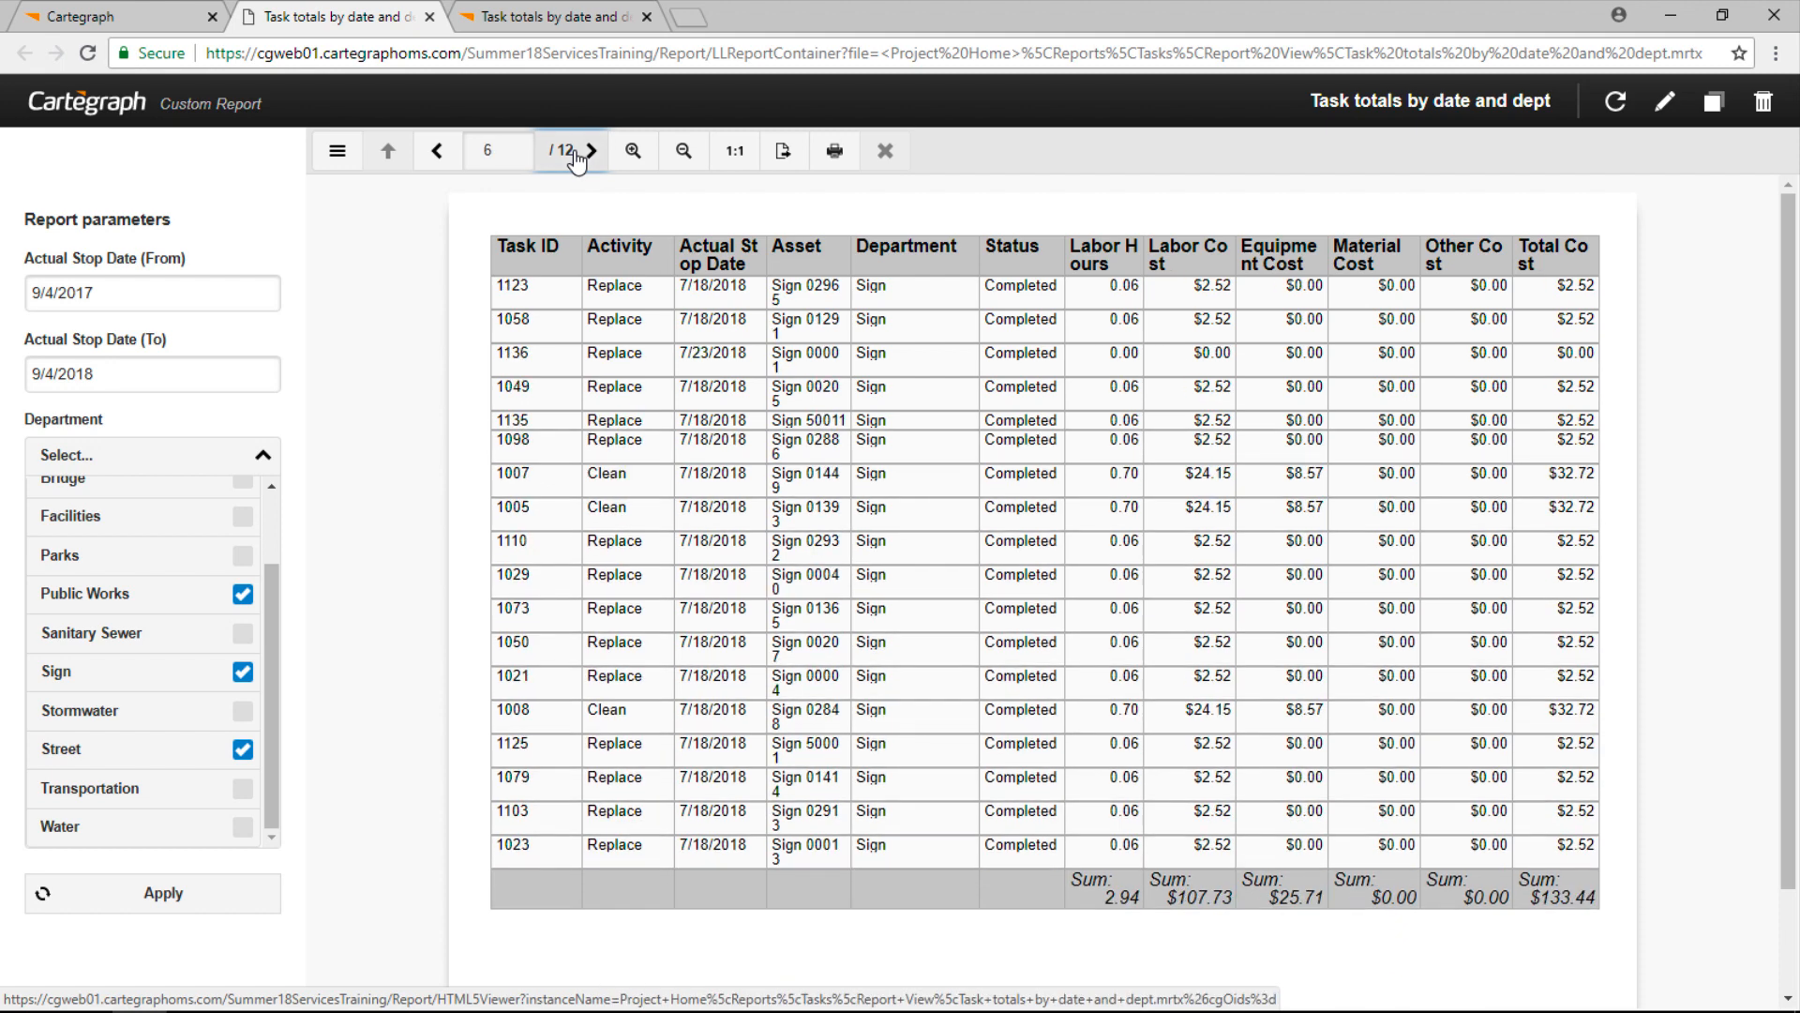
click(575, 155)
click(574, 155)
click(575, 155)
click(575, 155)
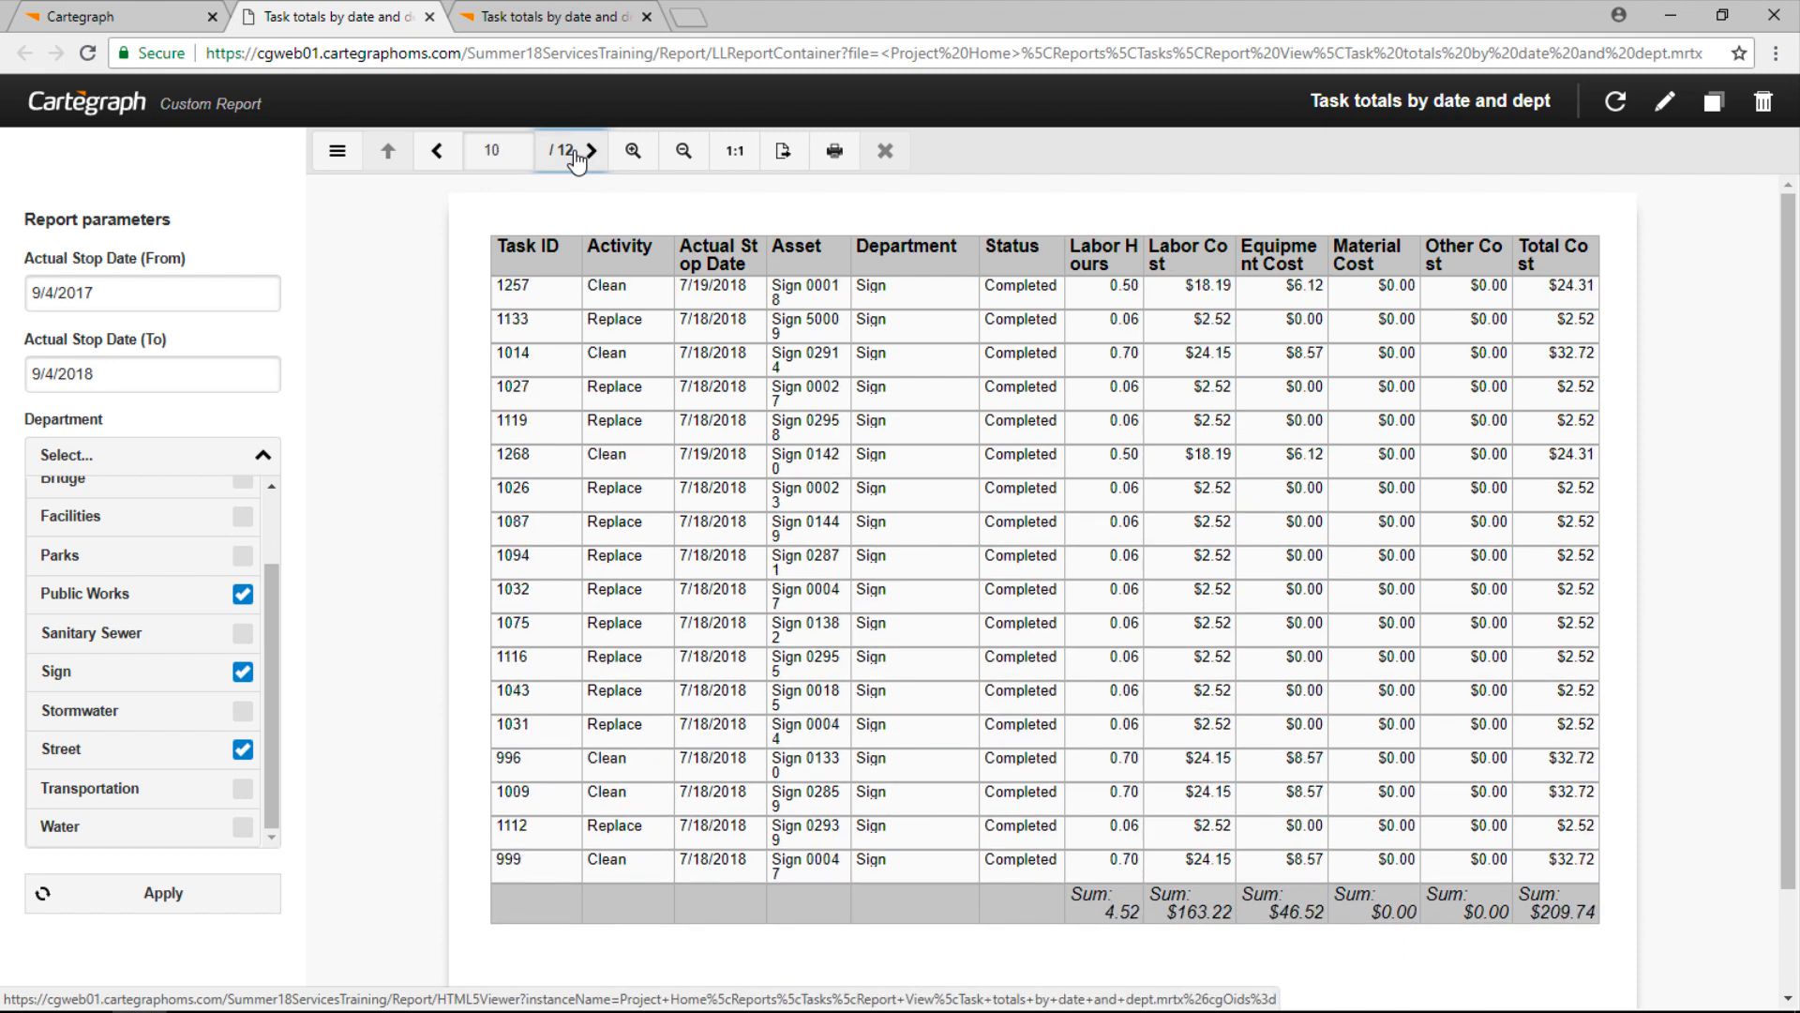
click(574, 155)
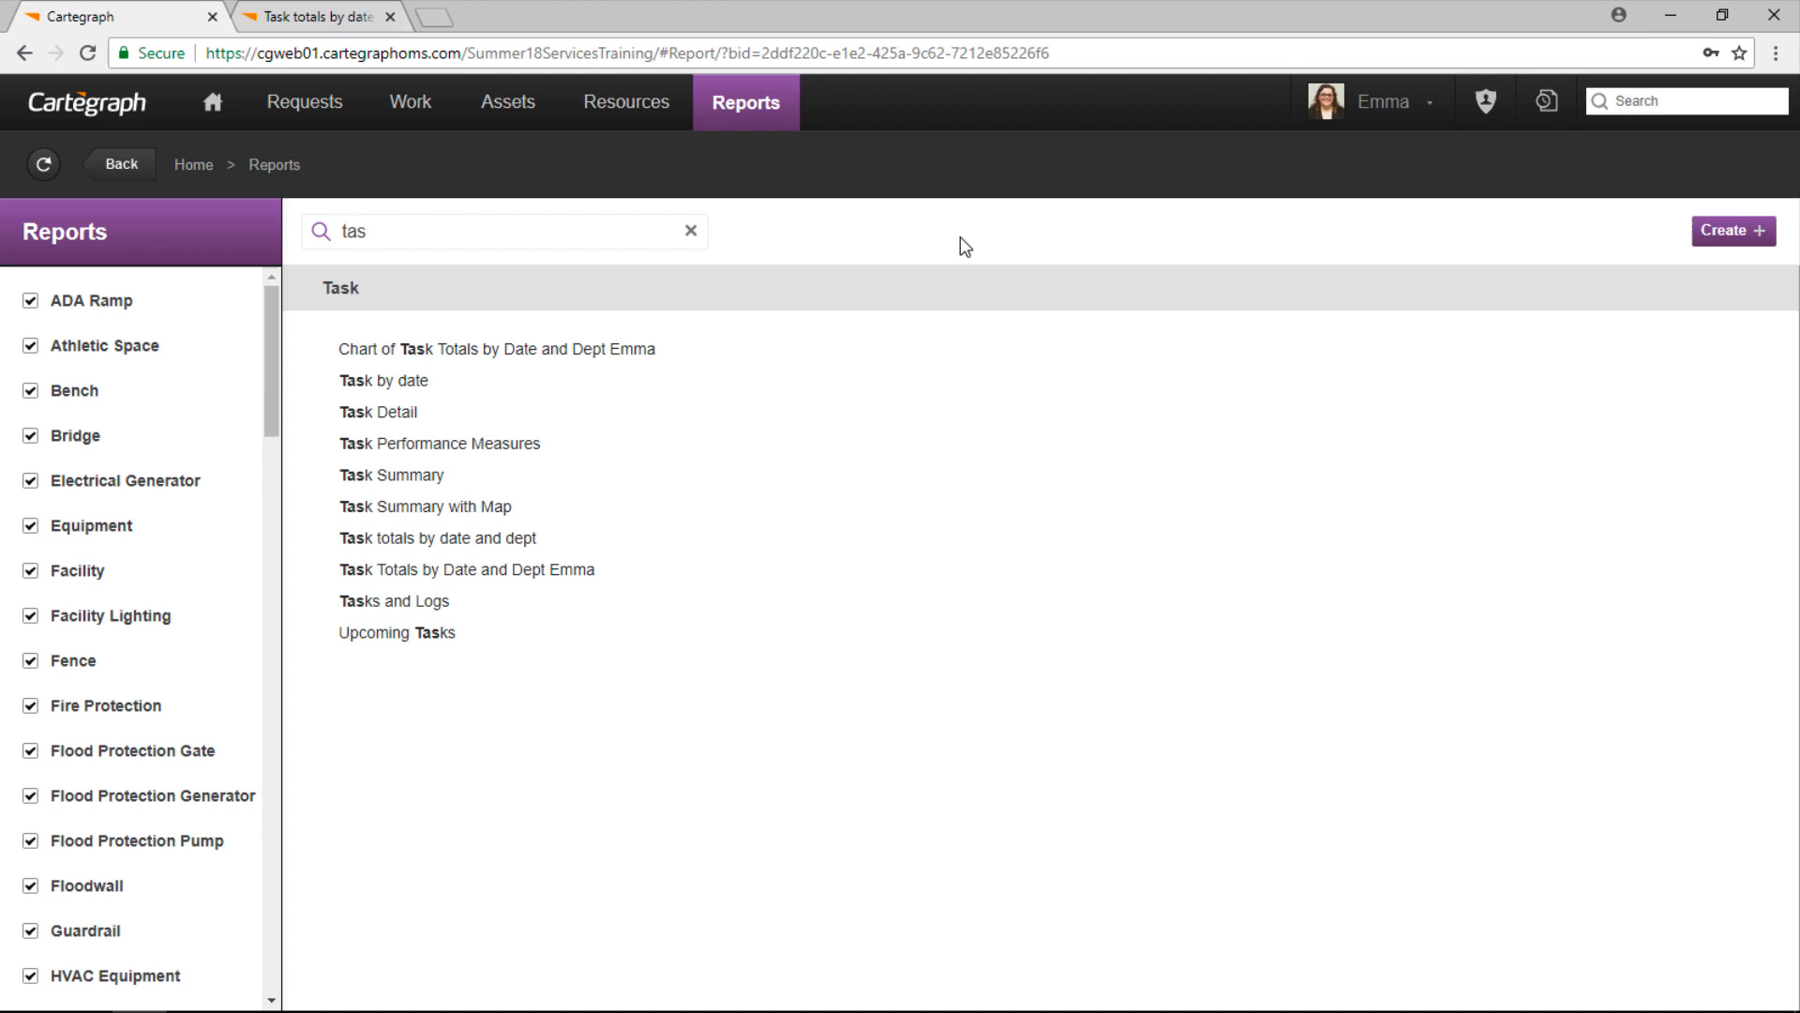
Close the report designer and start a new report of type Task.
click(390, 17)
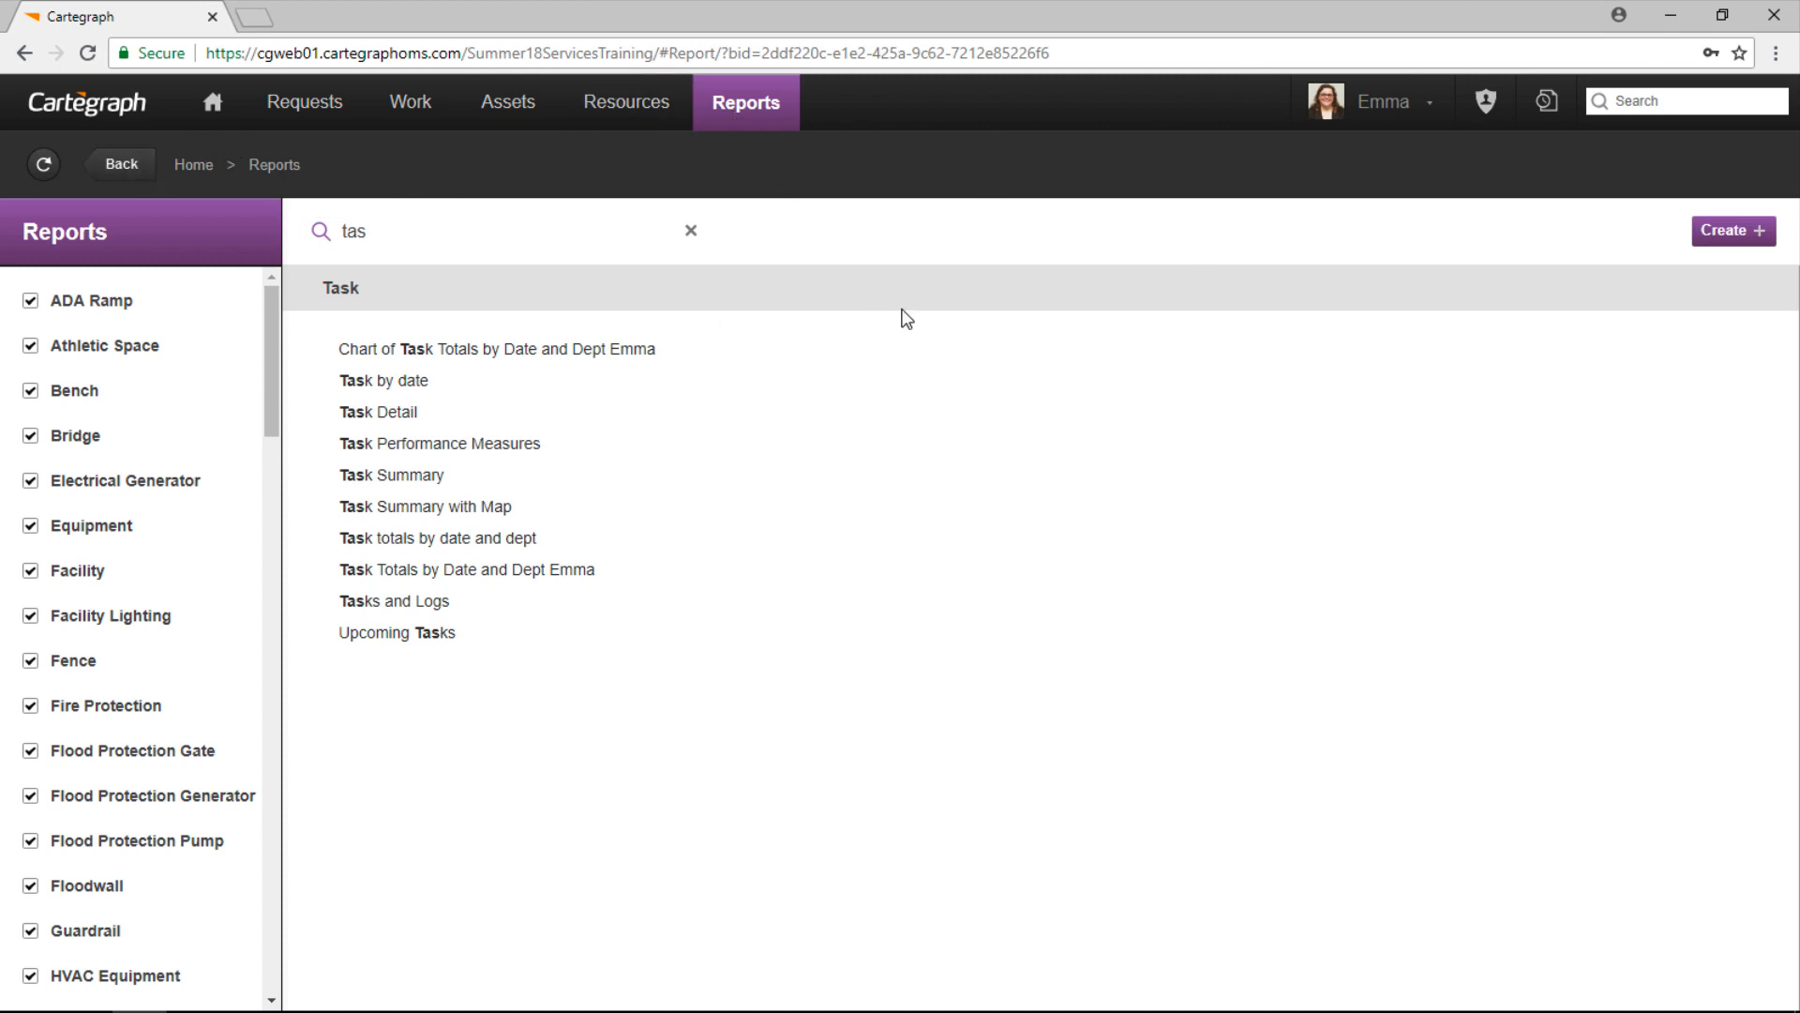
click(1723, 232)
click(998, 519)
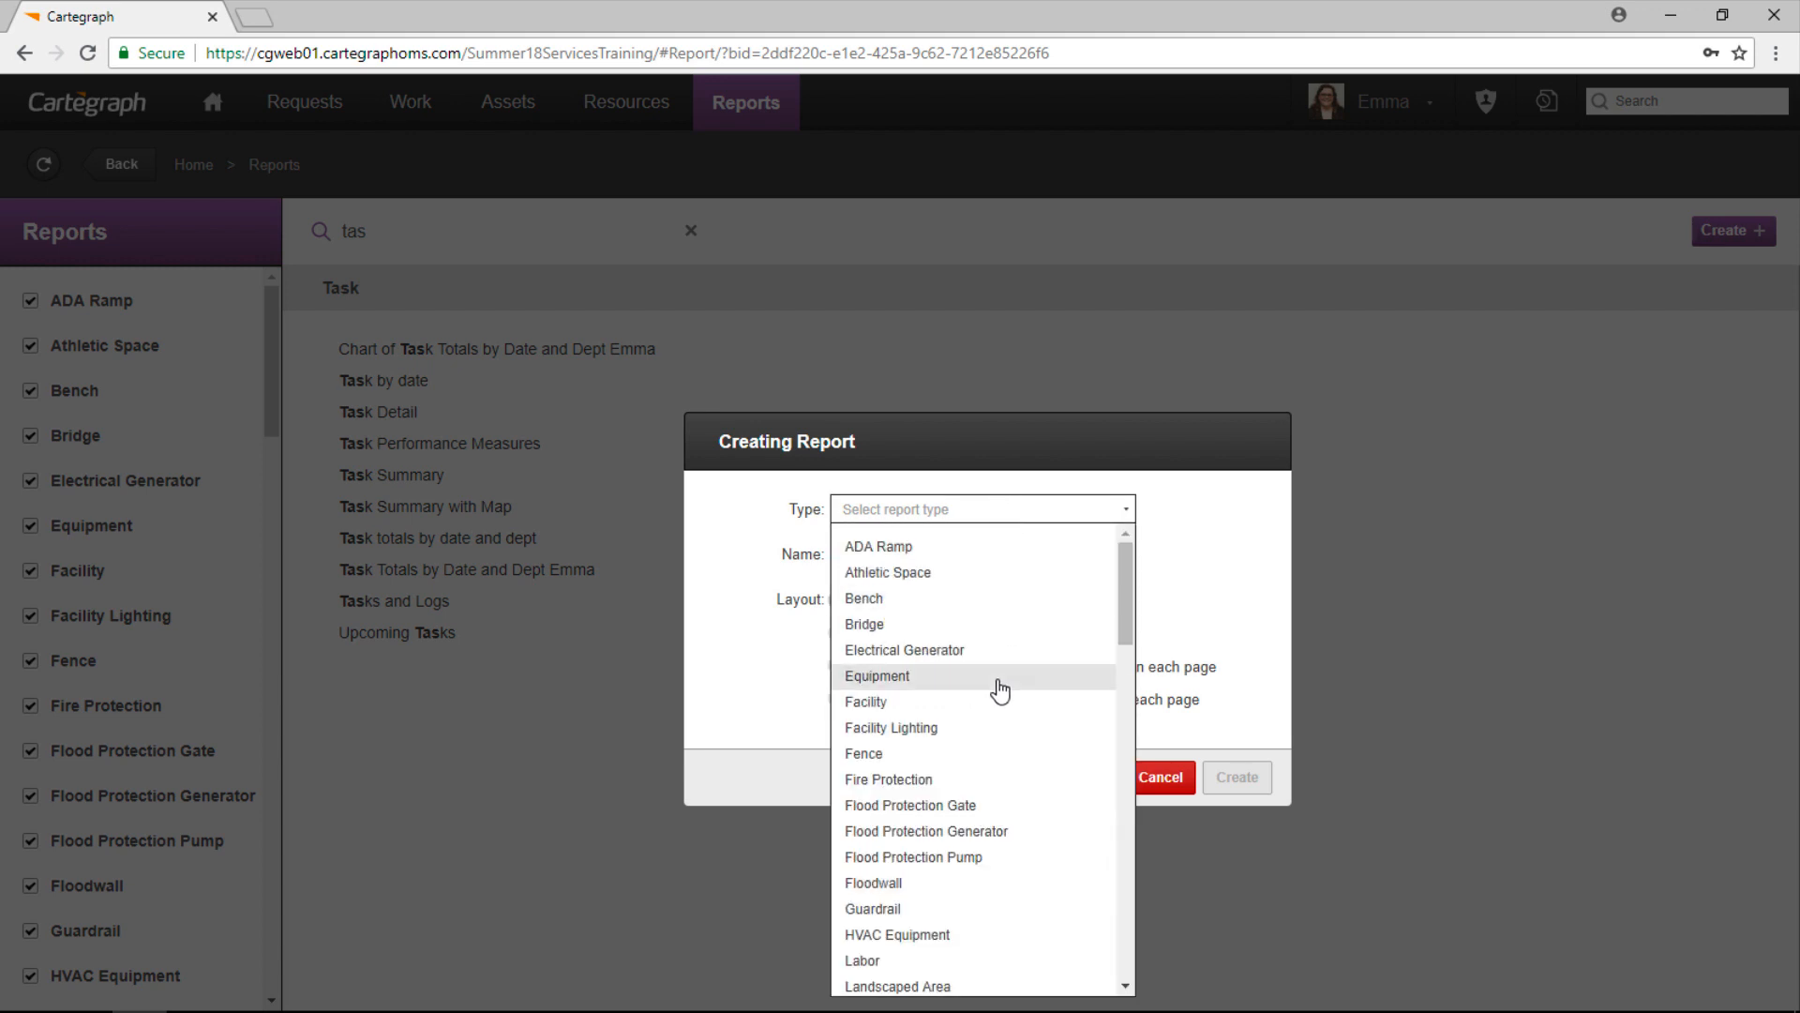
scroll(997, 687, down, 7)
scroll(938, 747, down, 4)
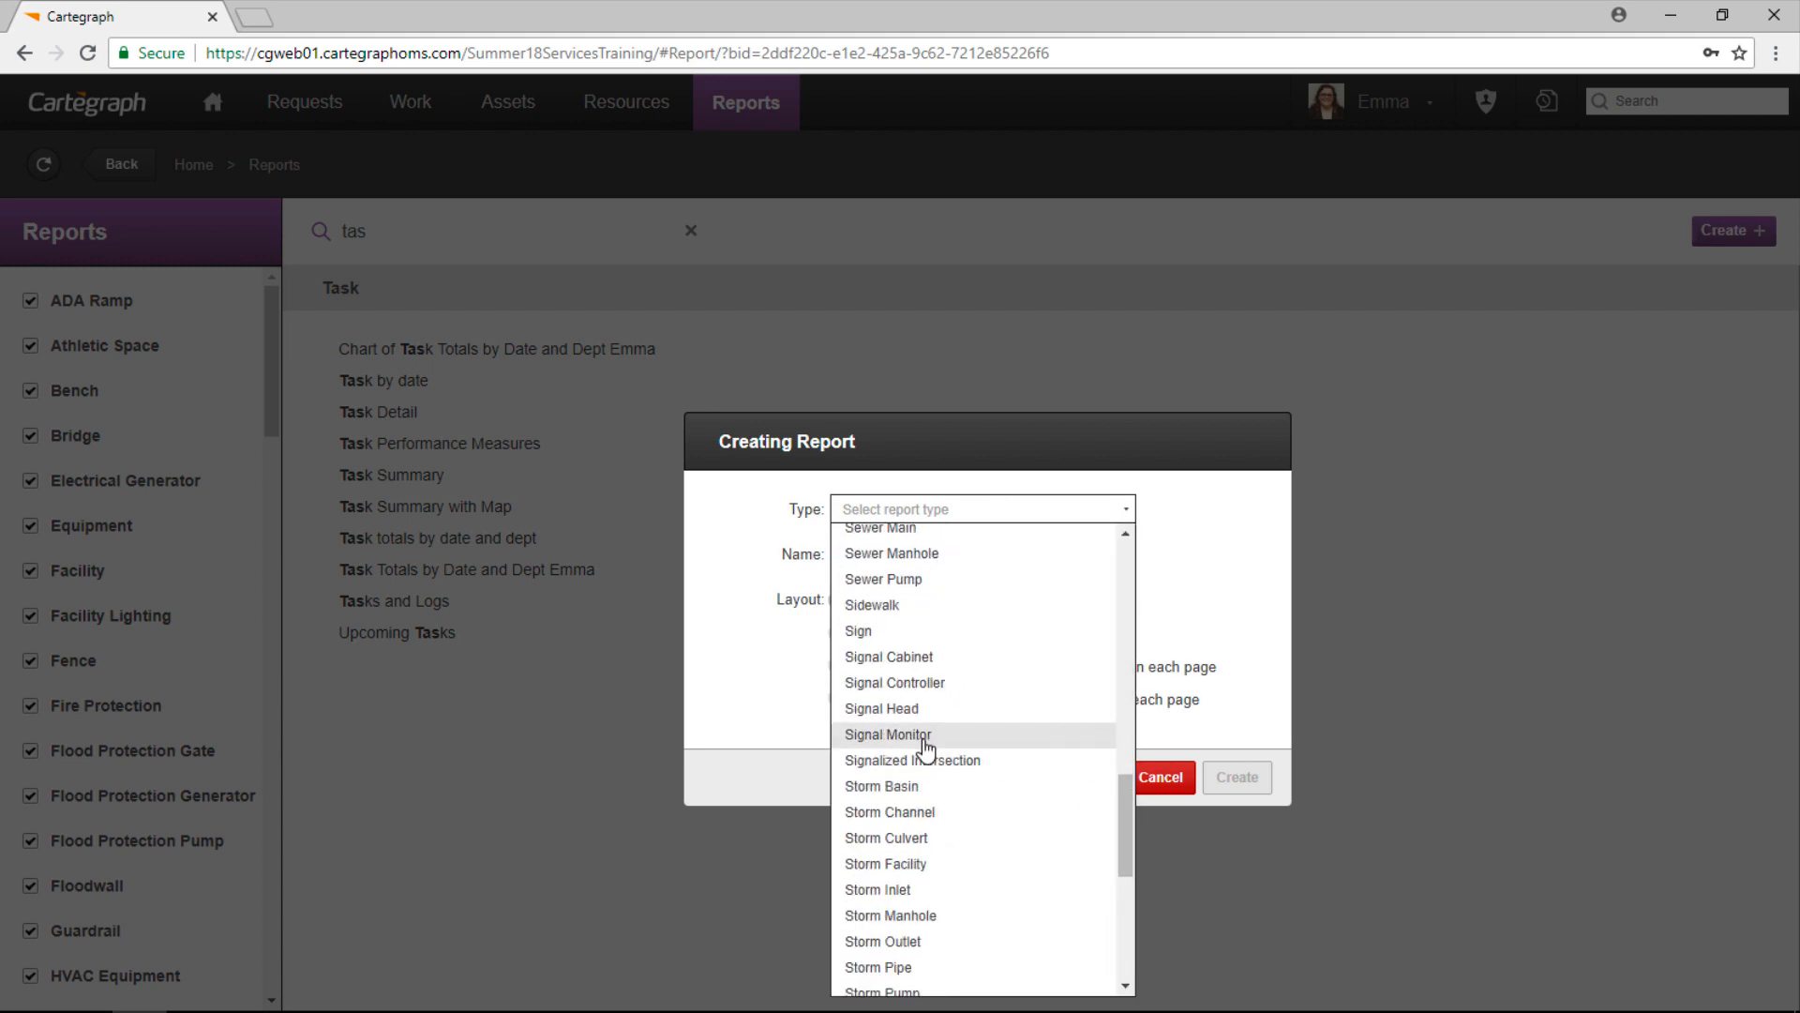
scroll(916, 768, down, 3)
click(916, 775)
Name the report "Task total by Dept and Date chart", choose the Basic Designer: Chart layout, and create it.
click(895, 557)
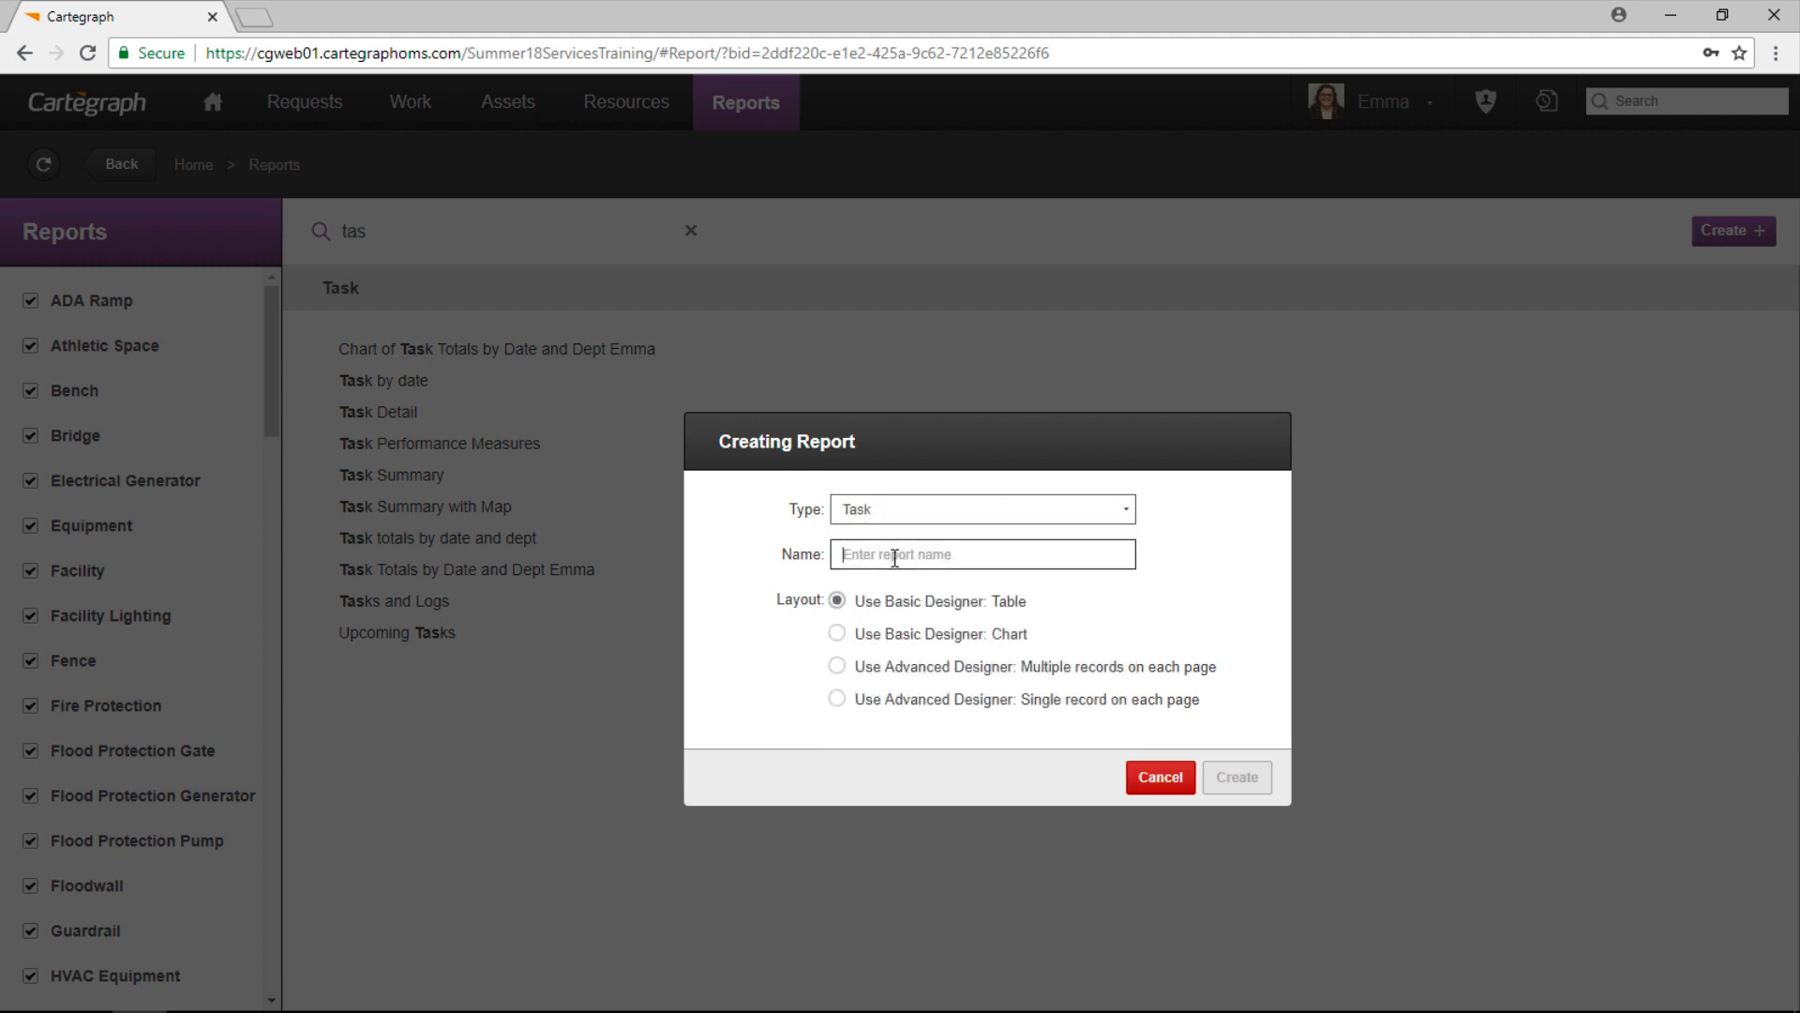
text(Task)
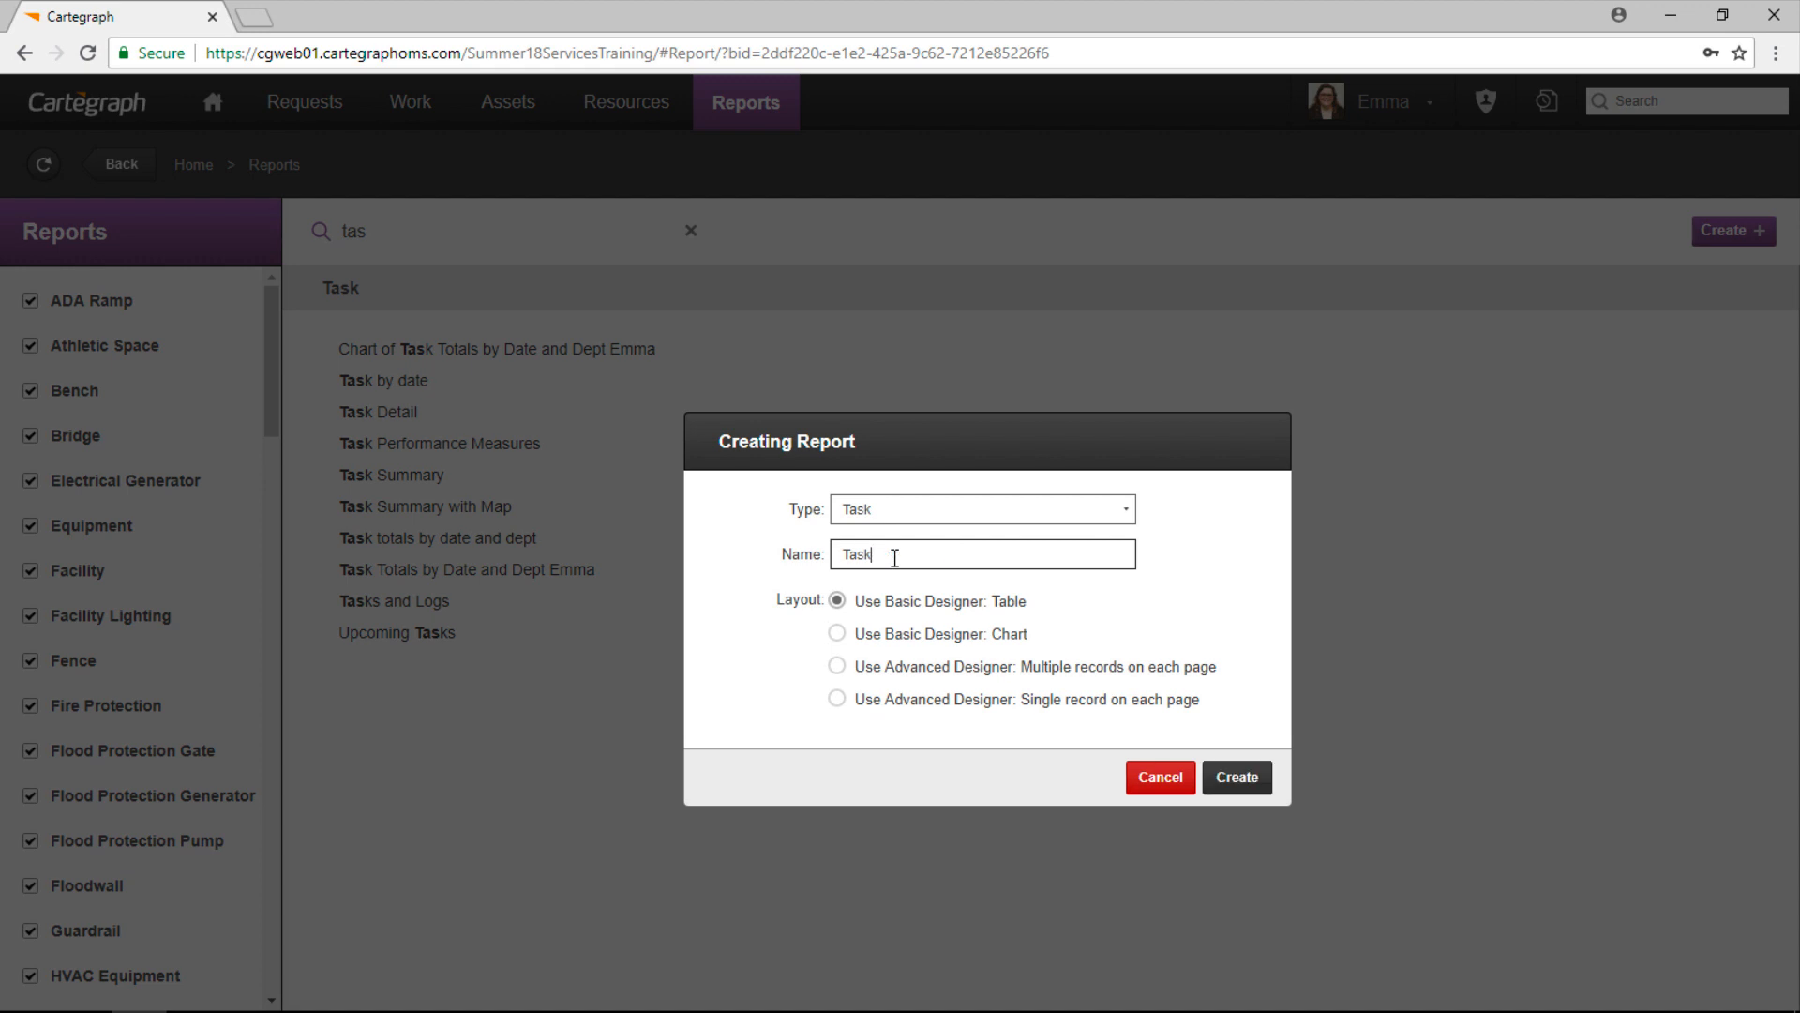
text( total by Dept and Date chart)
click(889, 641)
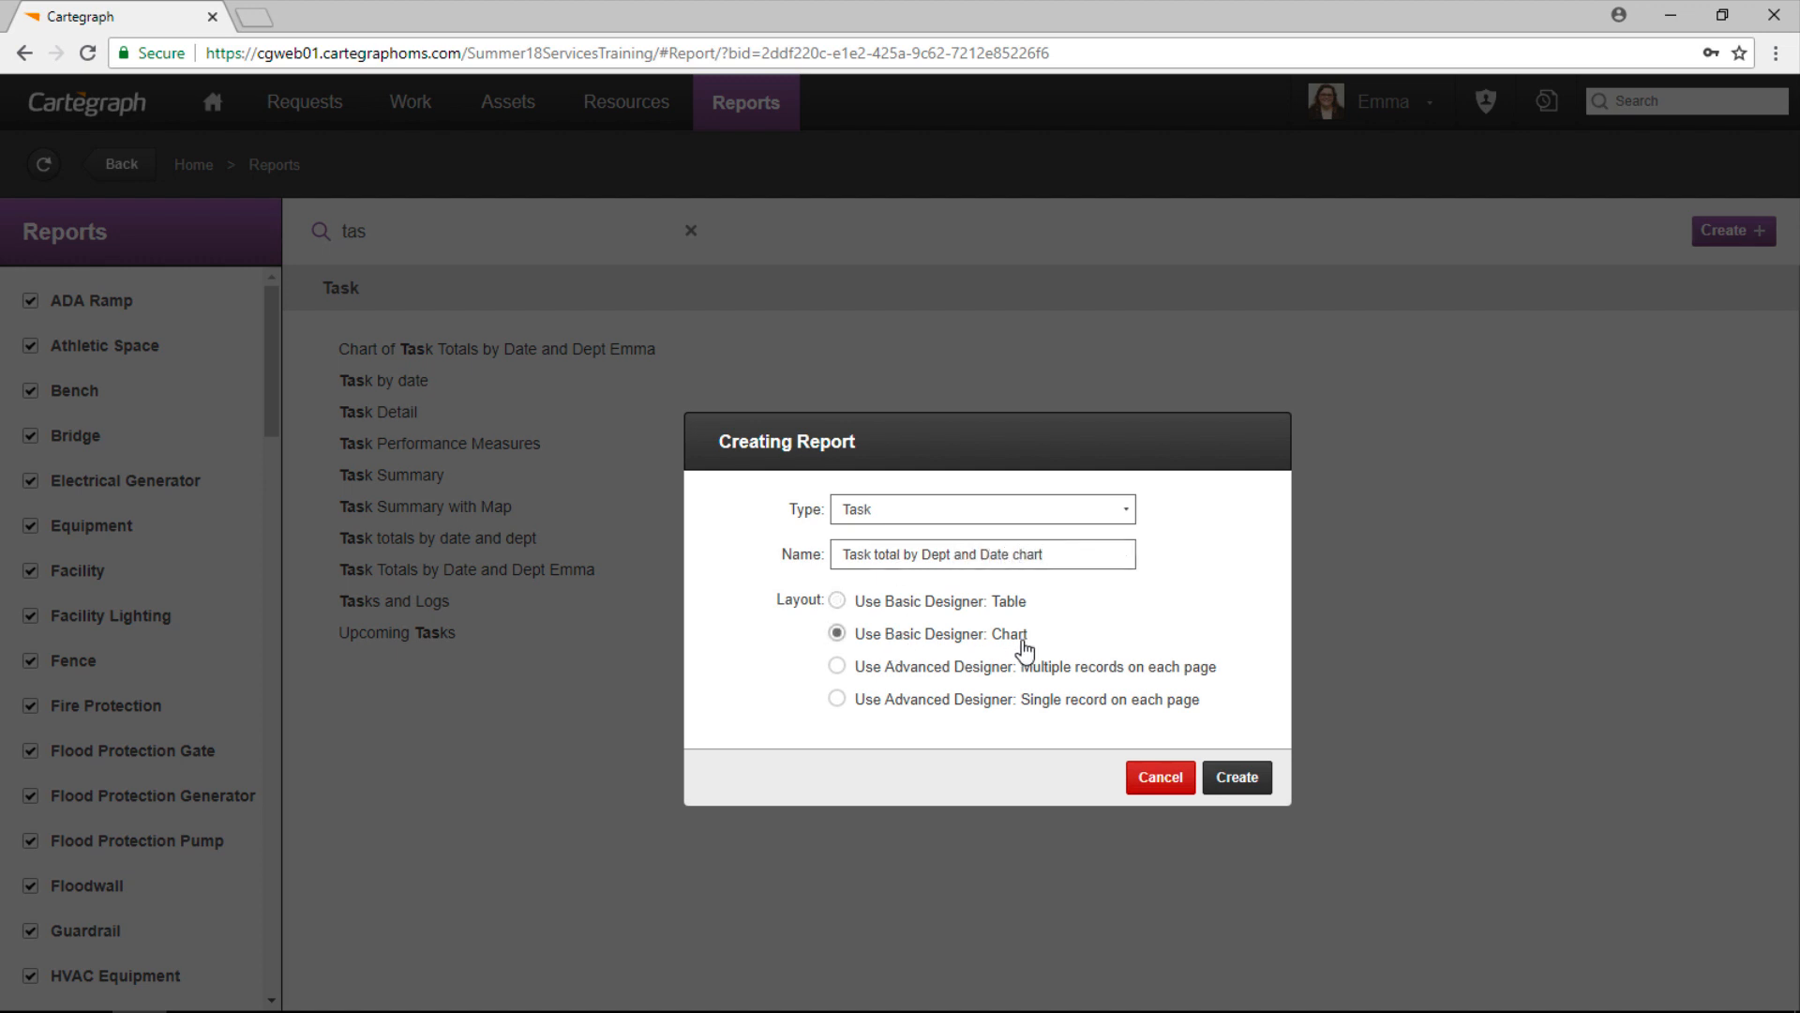
click(1236, 778)
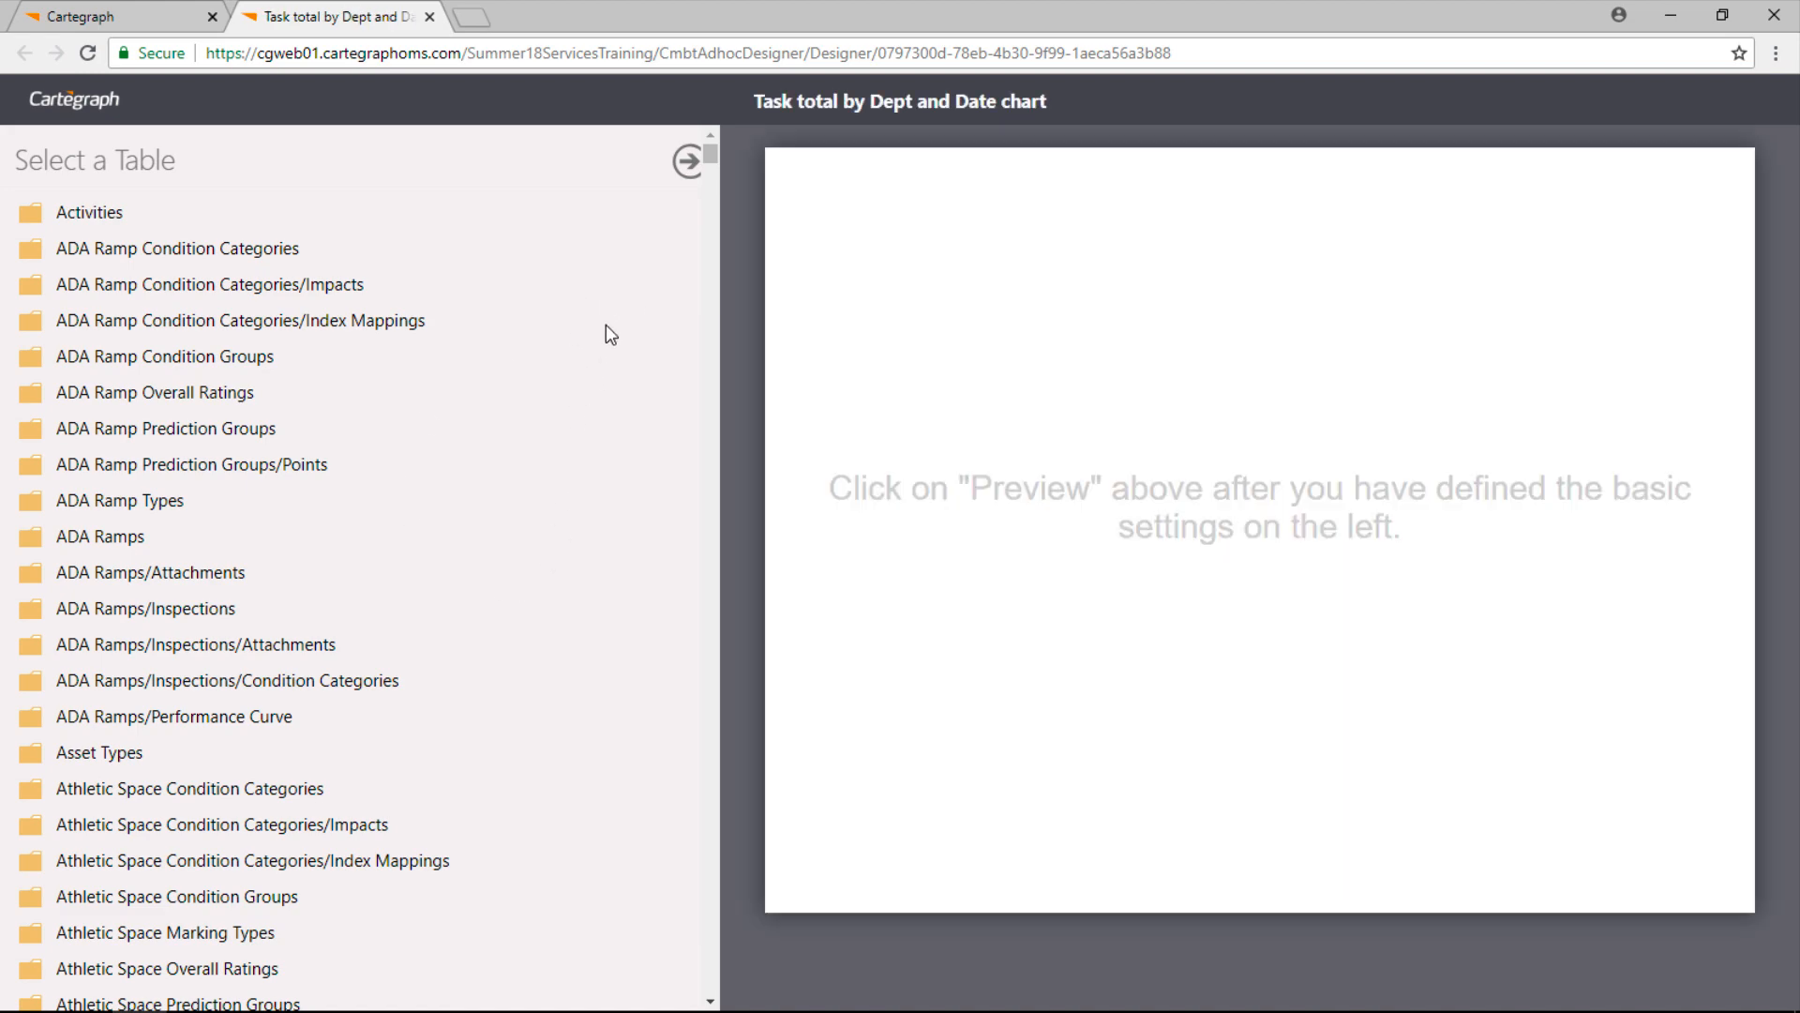
Choose Tasks as the base table and the Simple bar chart as the chart type.
scroll(667, 627, down, 20)
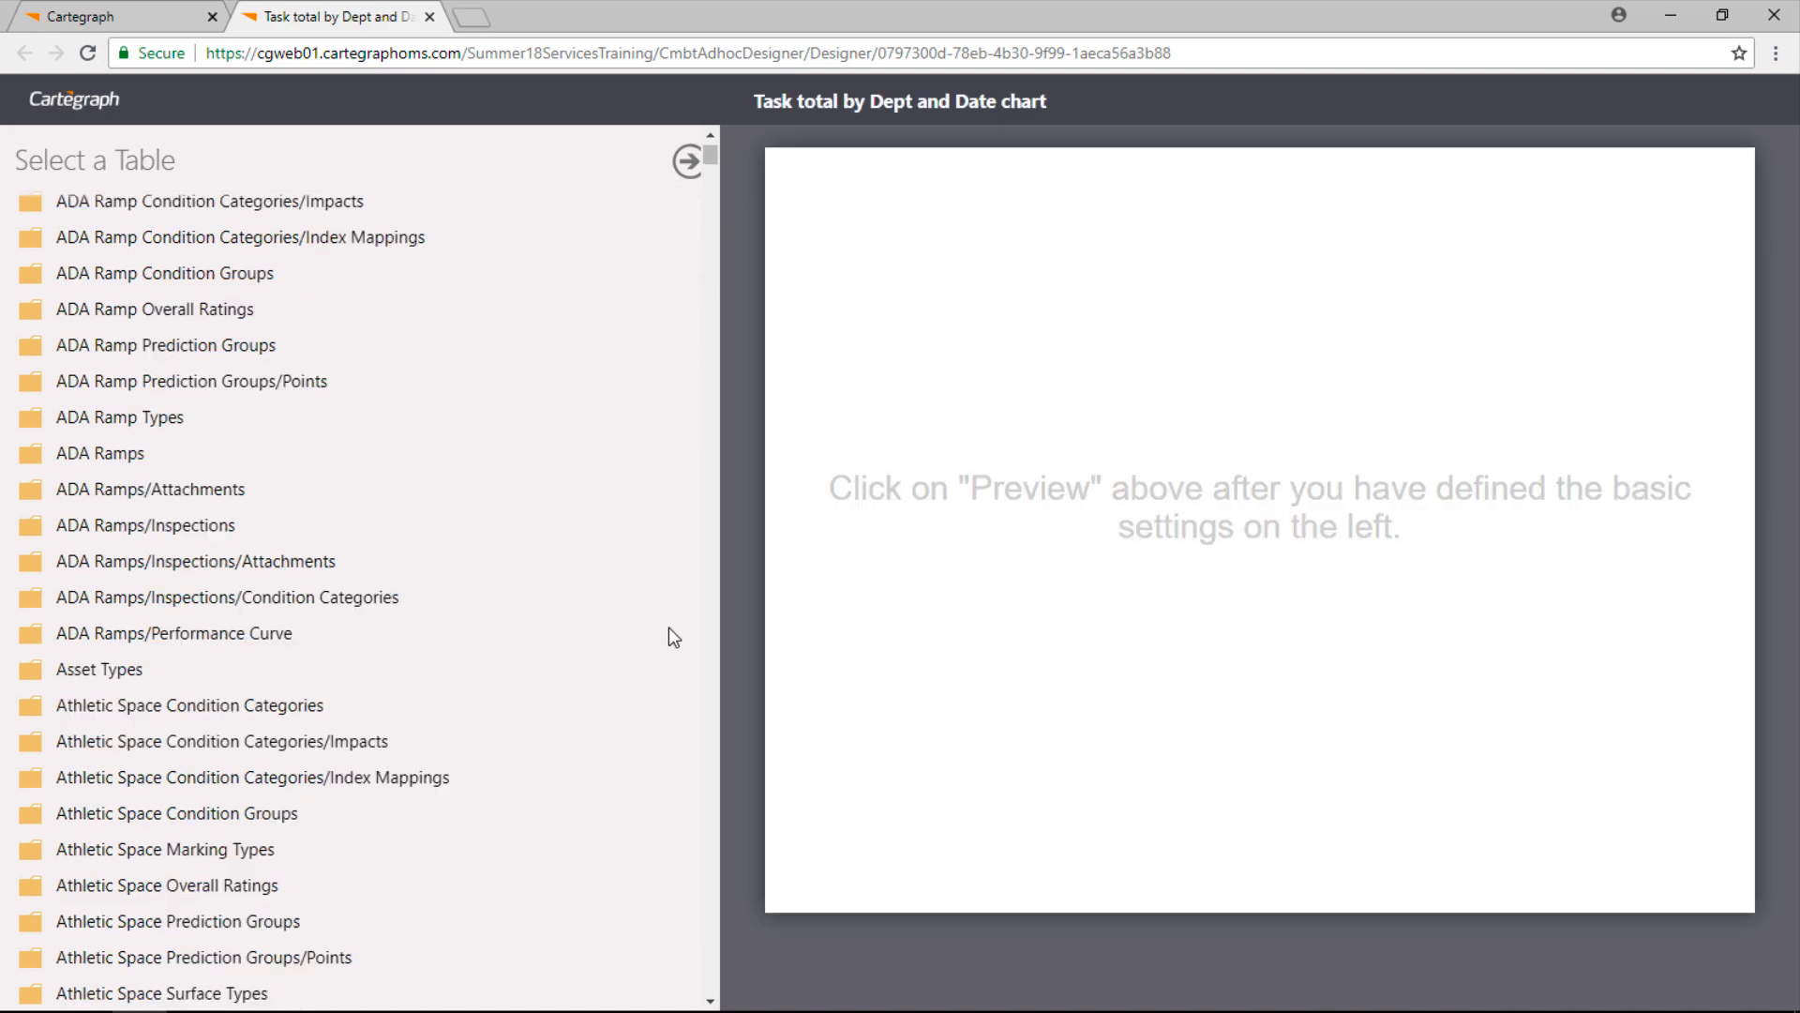
scroll(710, 778, down, 20)
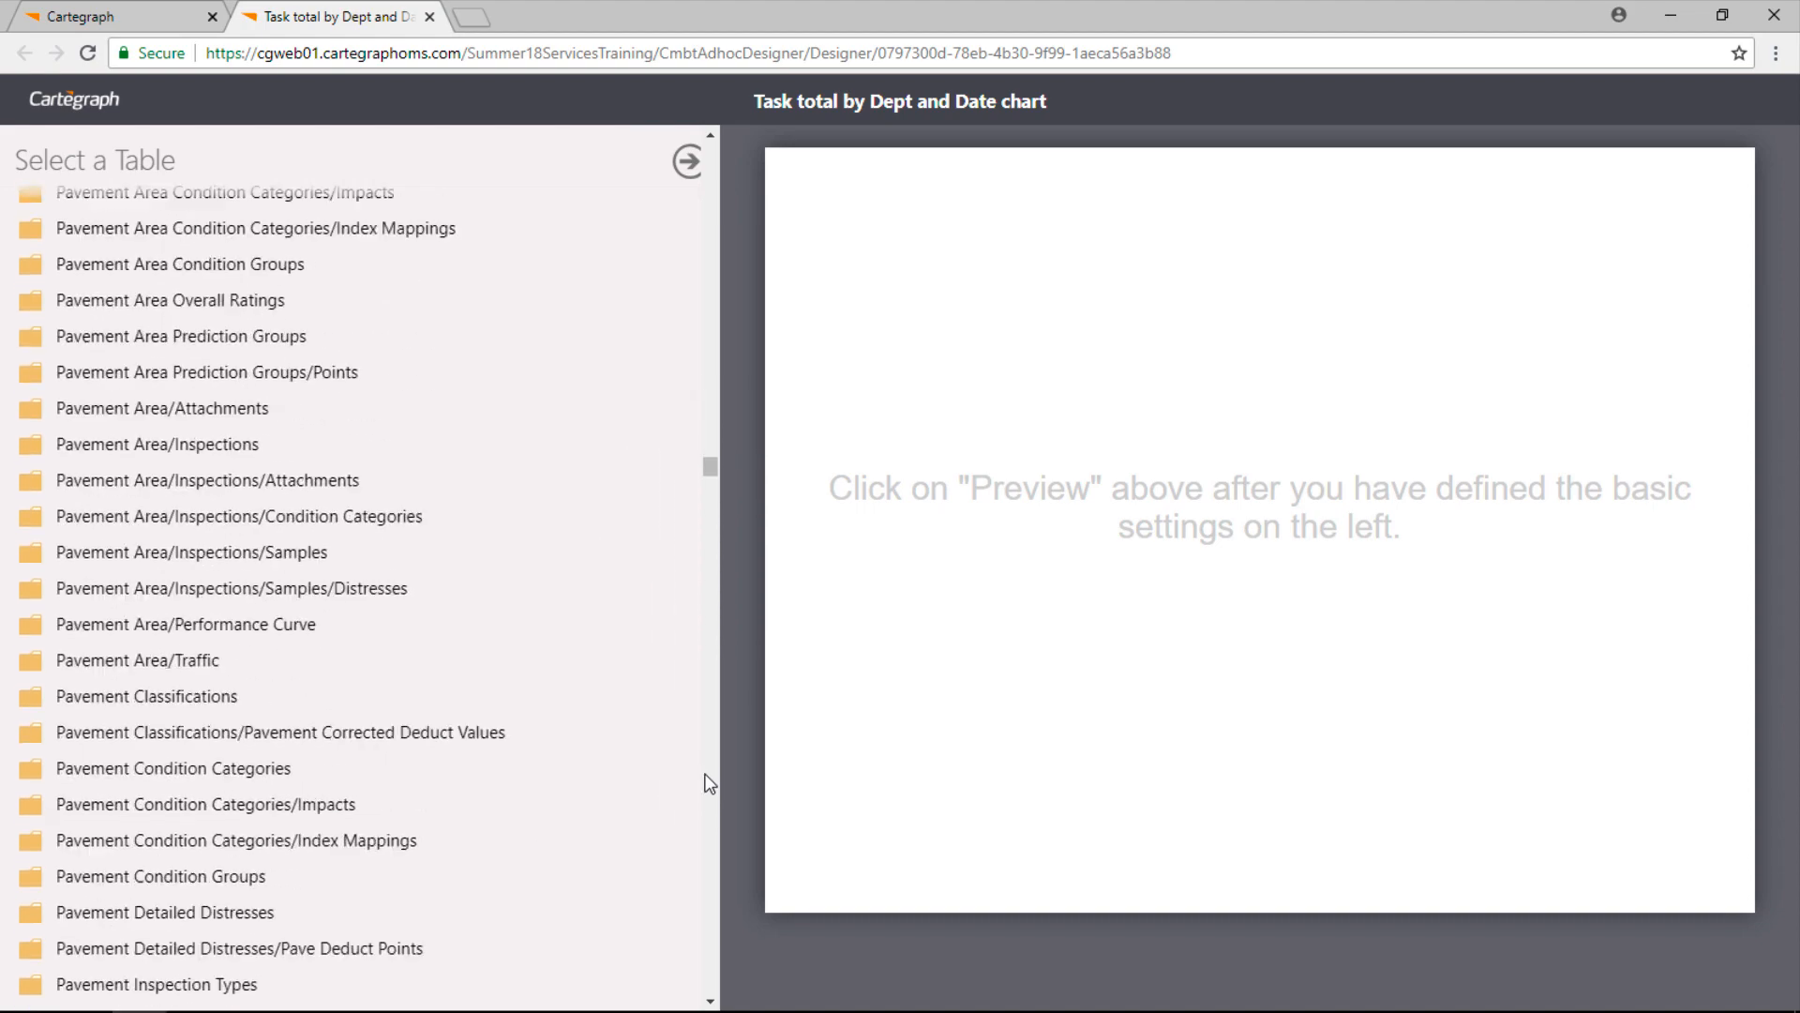
scroll(710, 792, down, 20)
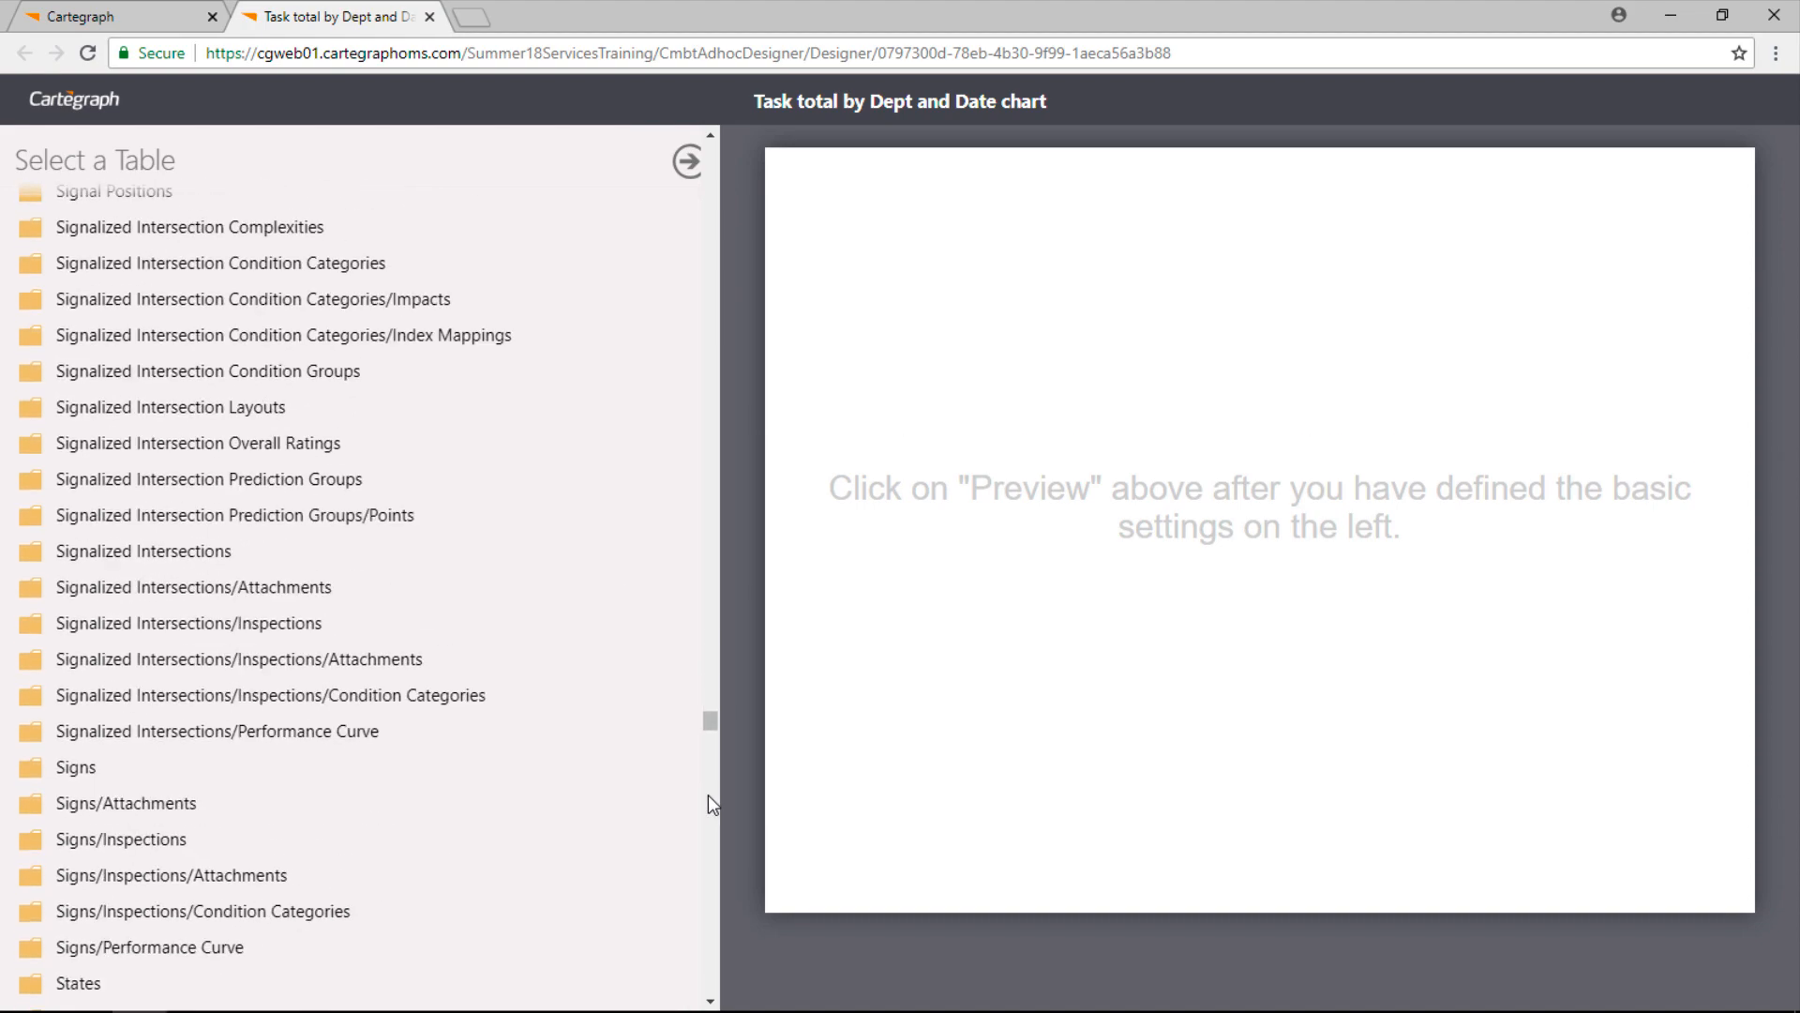
scroll(707, 853, down, 20)
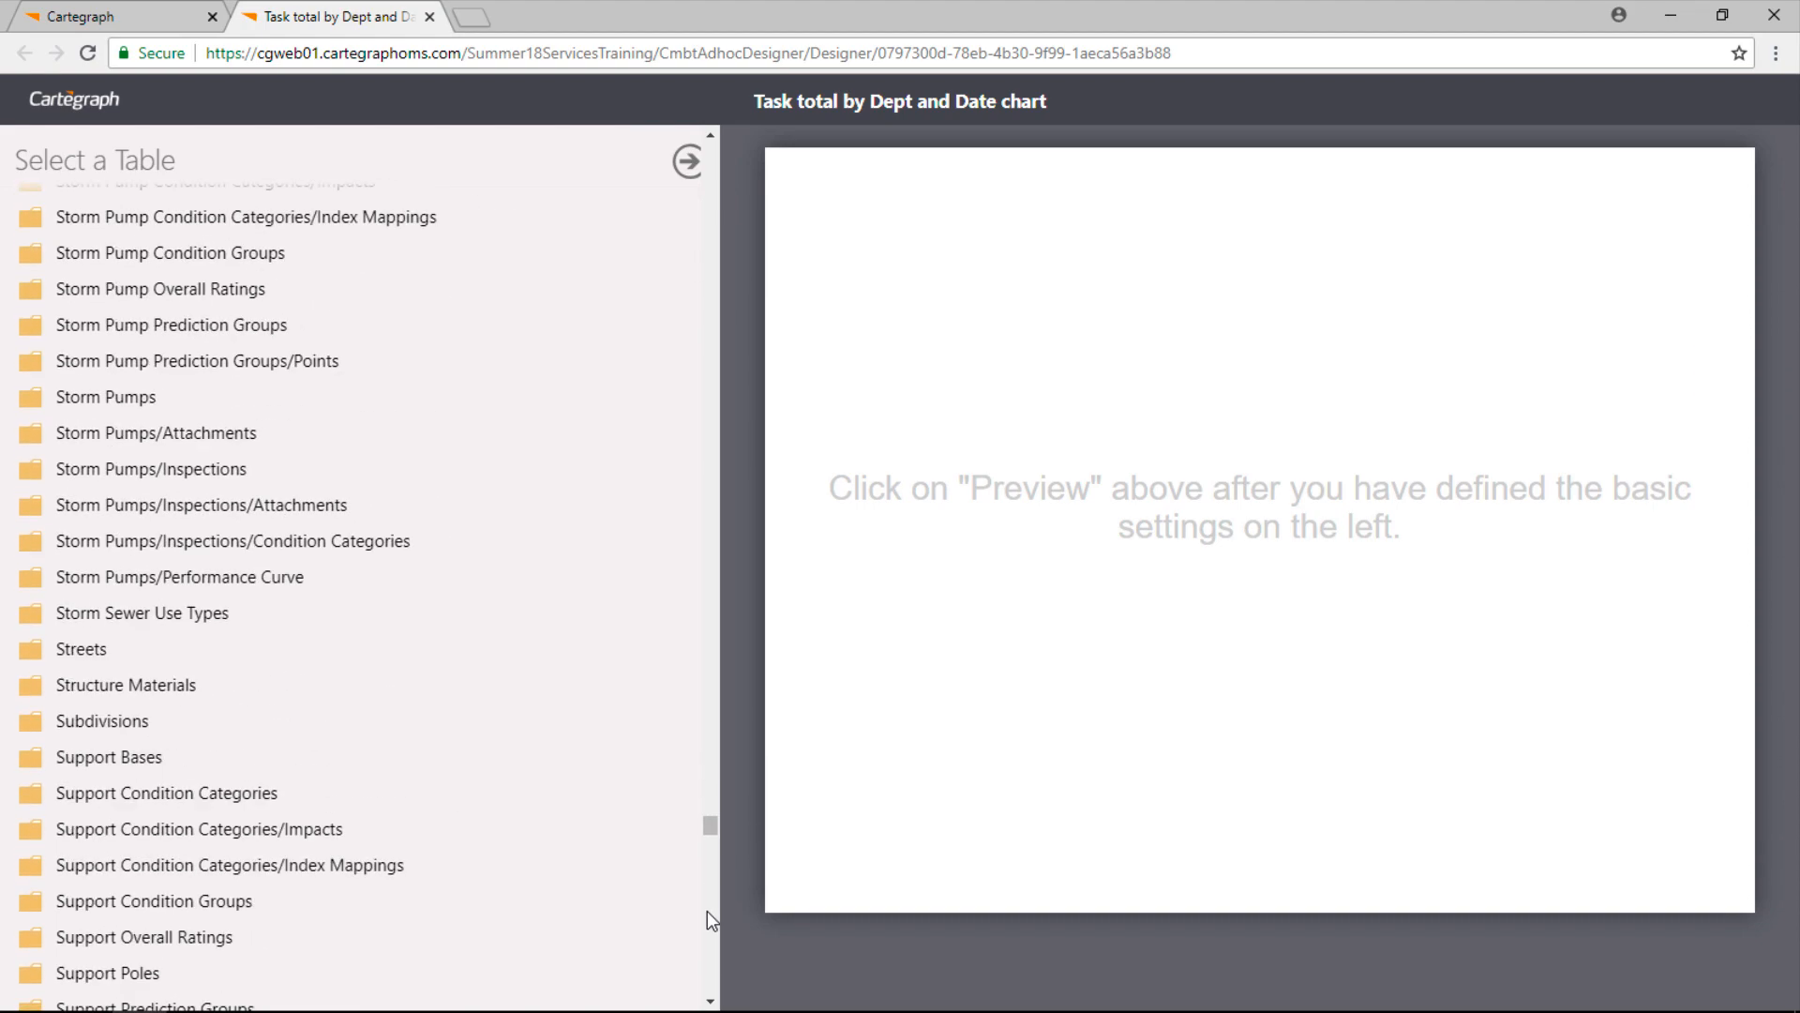
scroll(614, 760, up, 13)
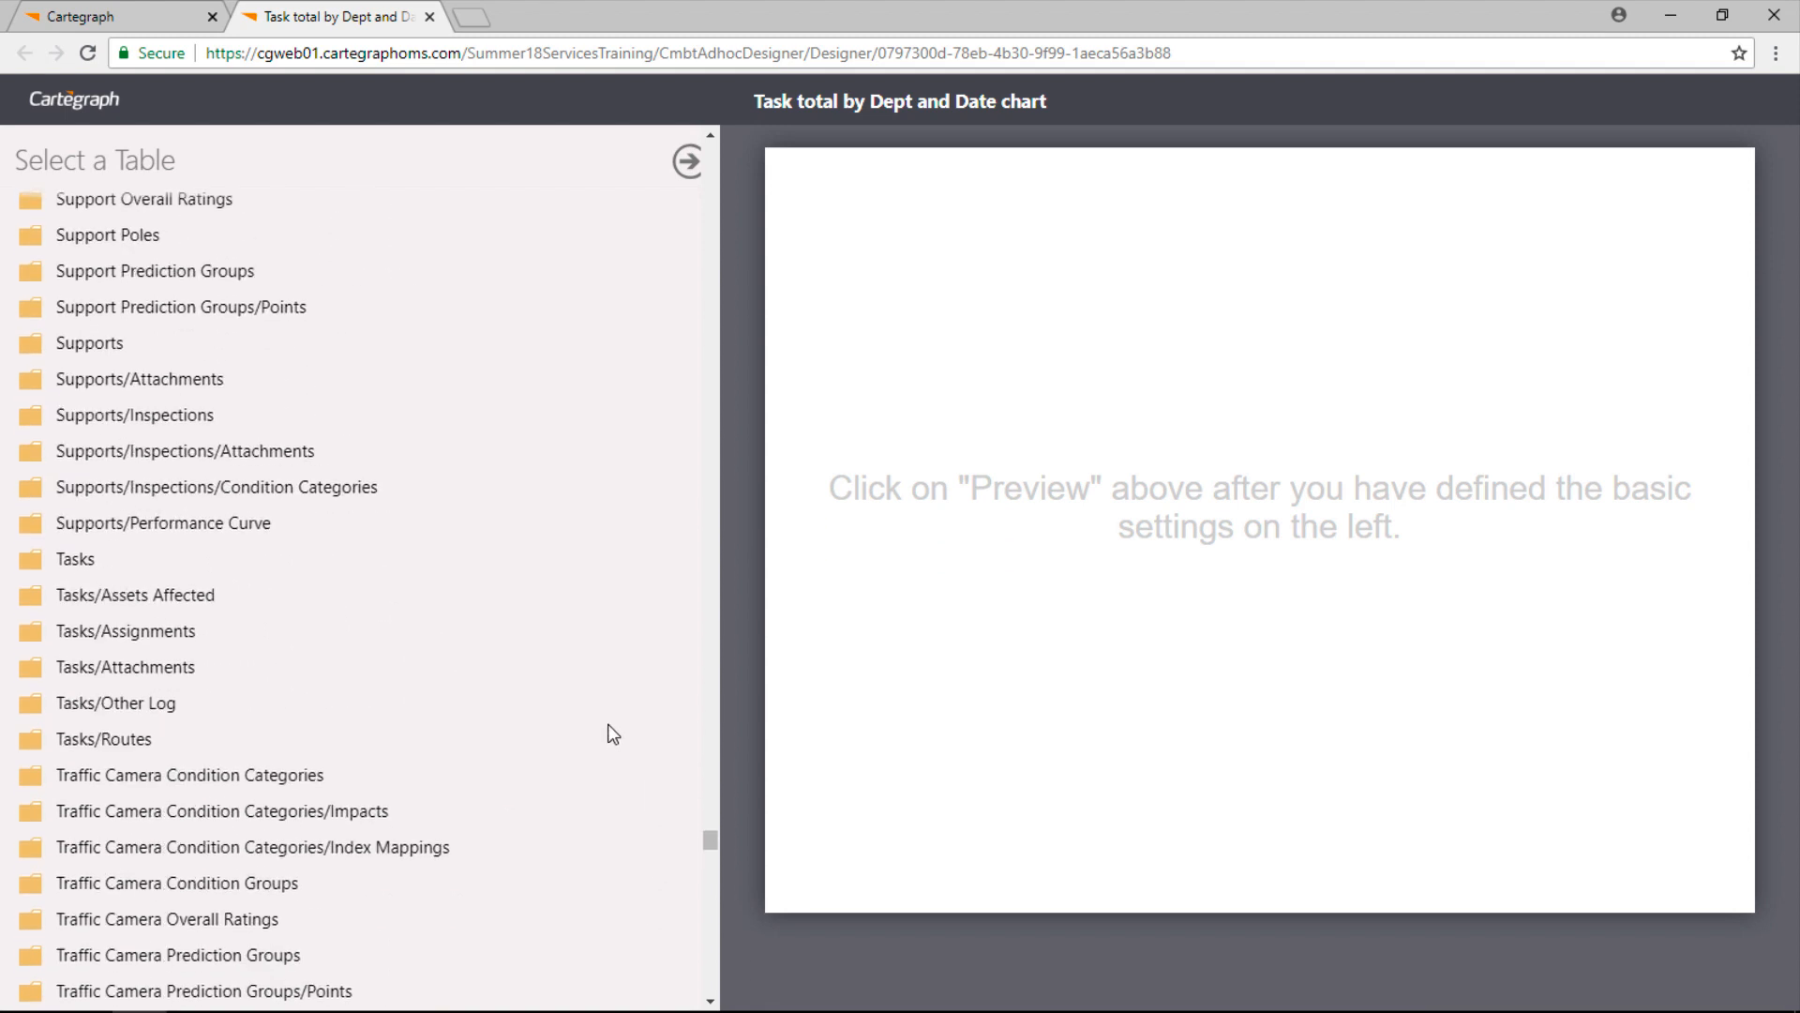
scroll(610, 731, down, 5)
click(83, 561)
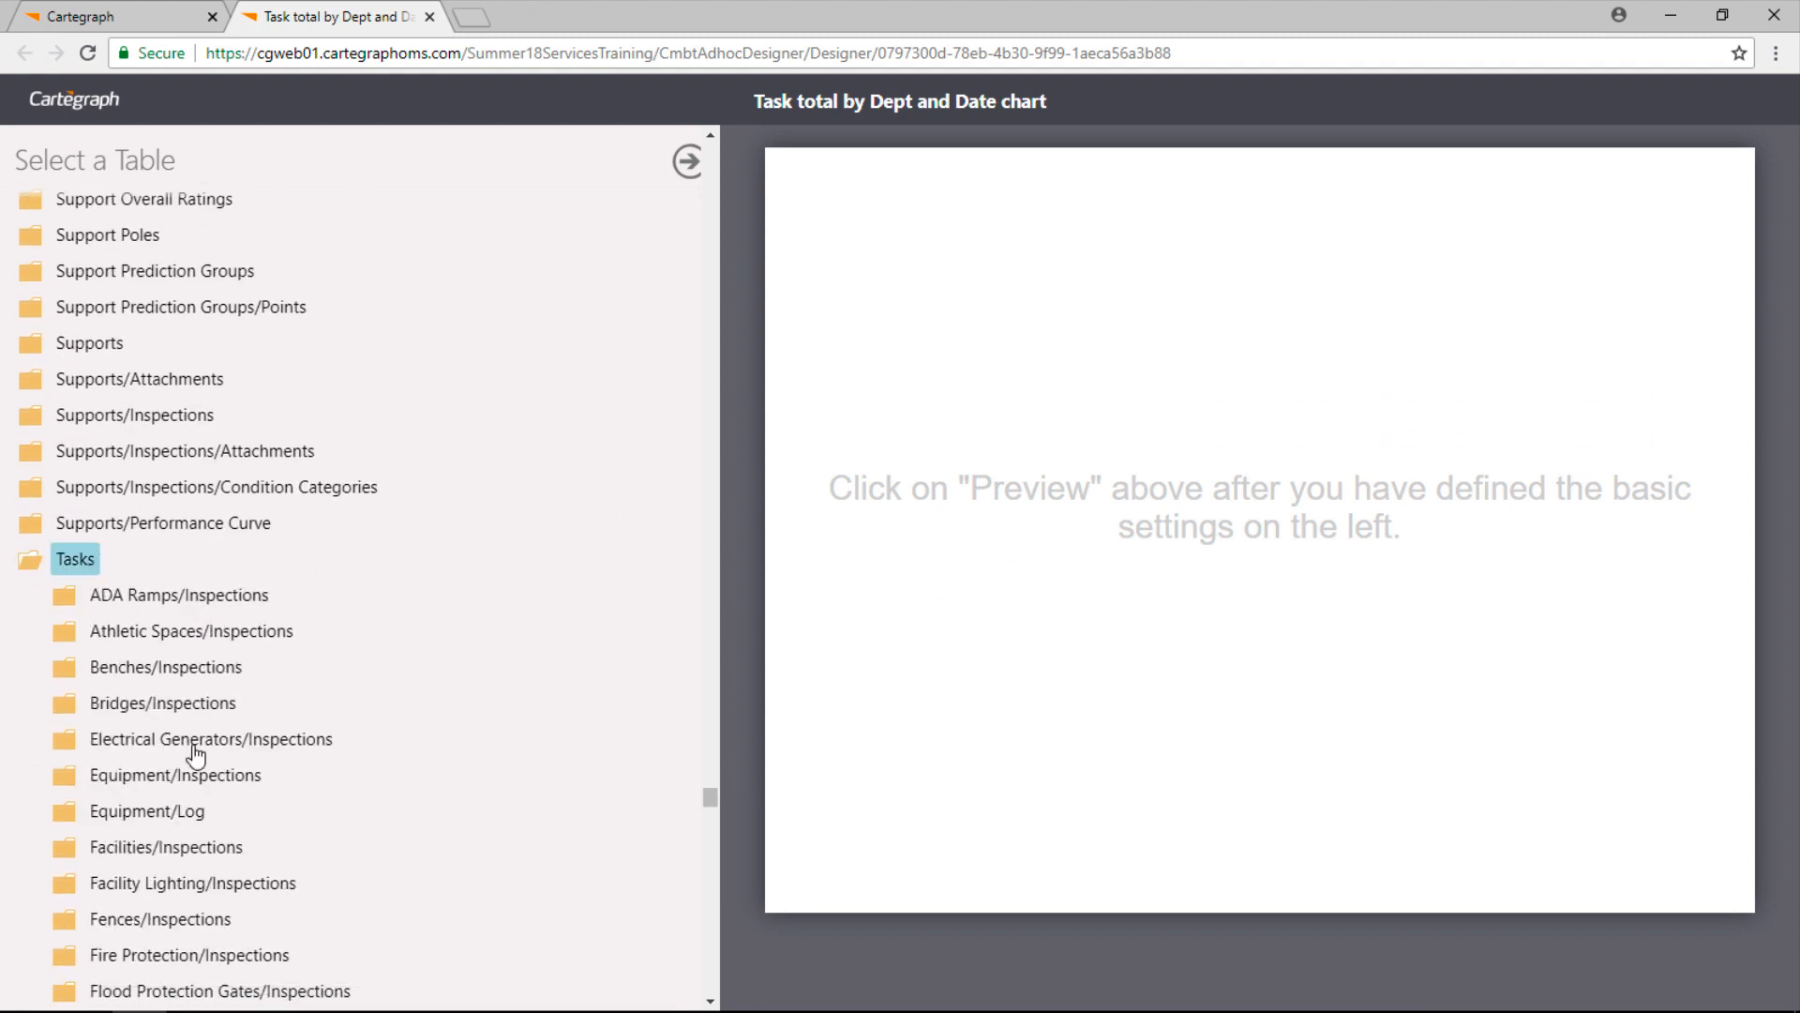
scroll(197, 750, down, 7)
scroll(188, 716, up, 6)
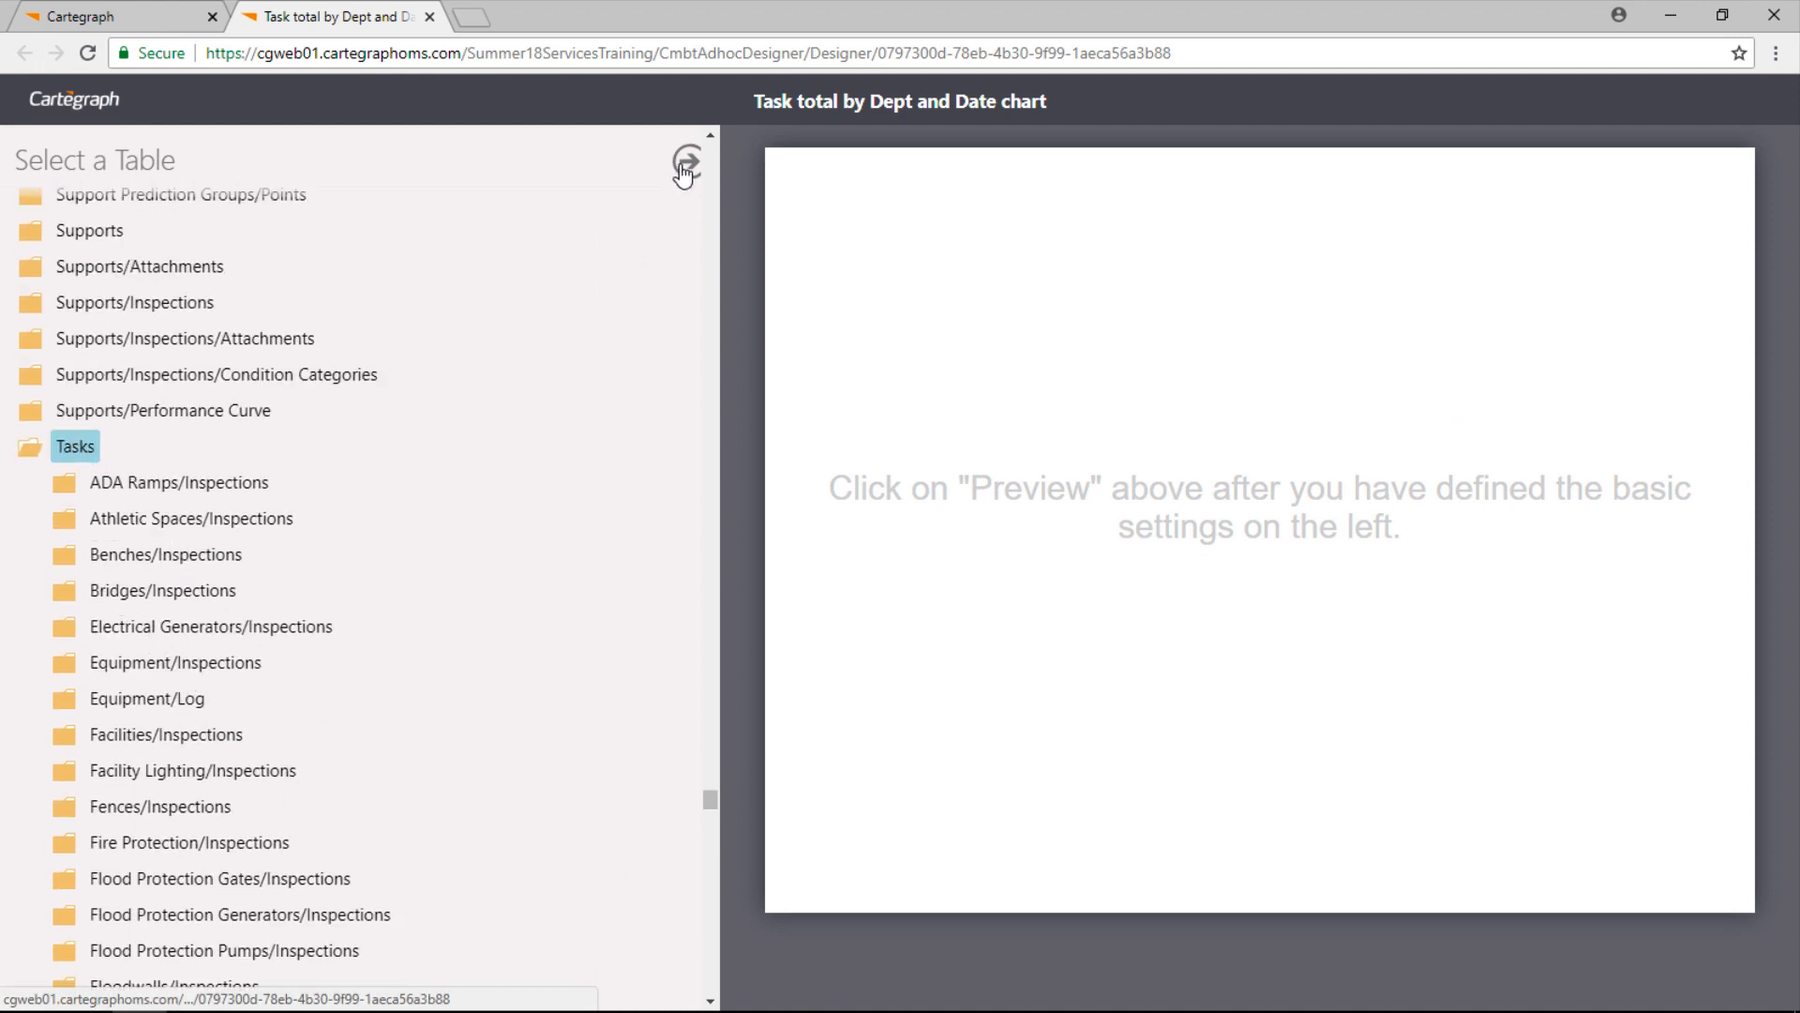
click(686, 169)
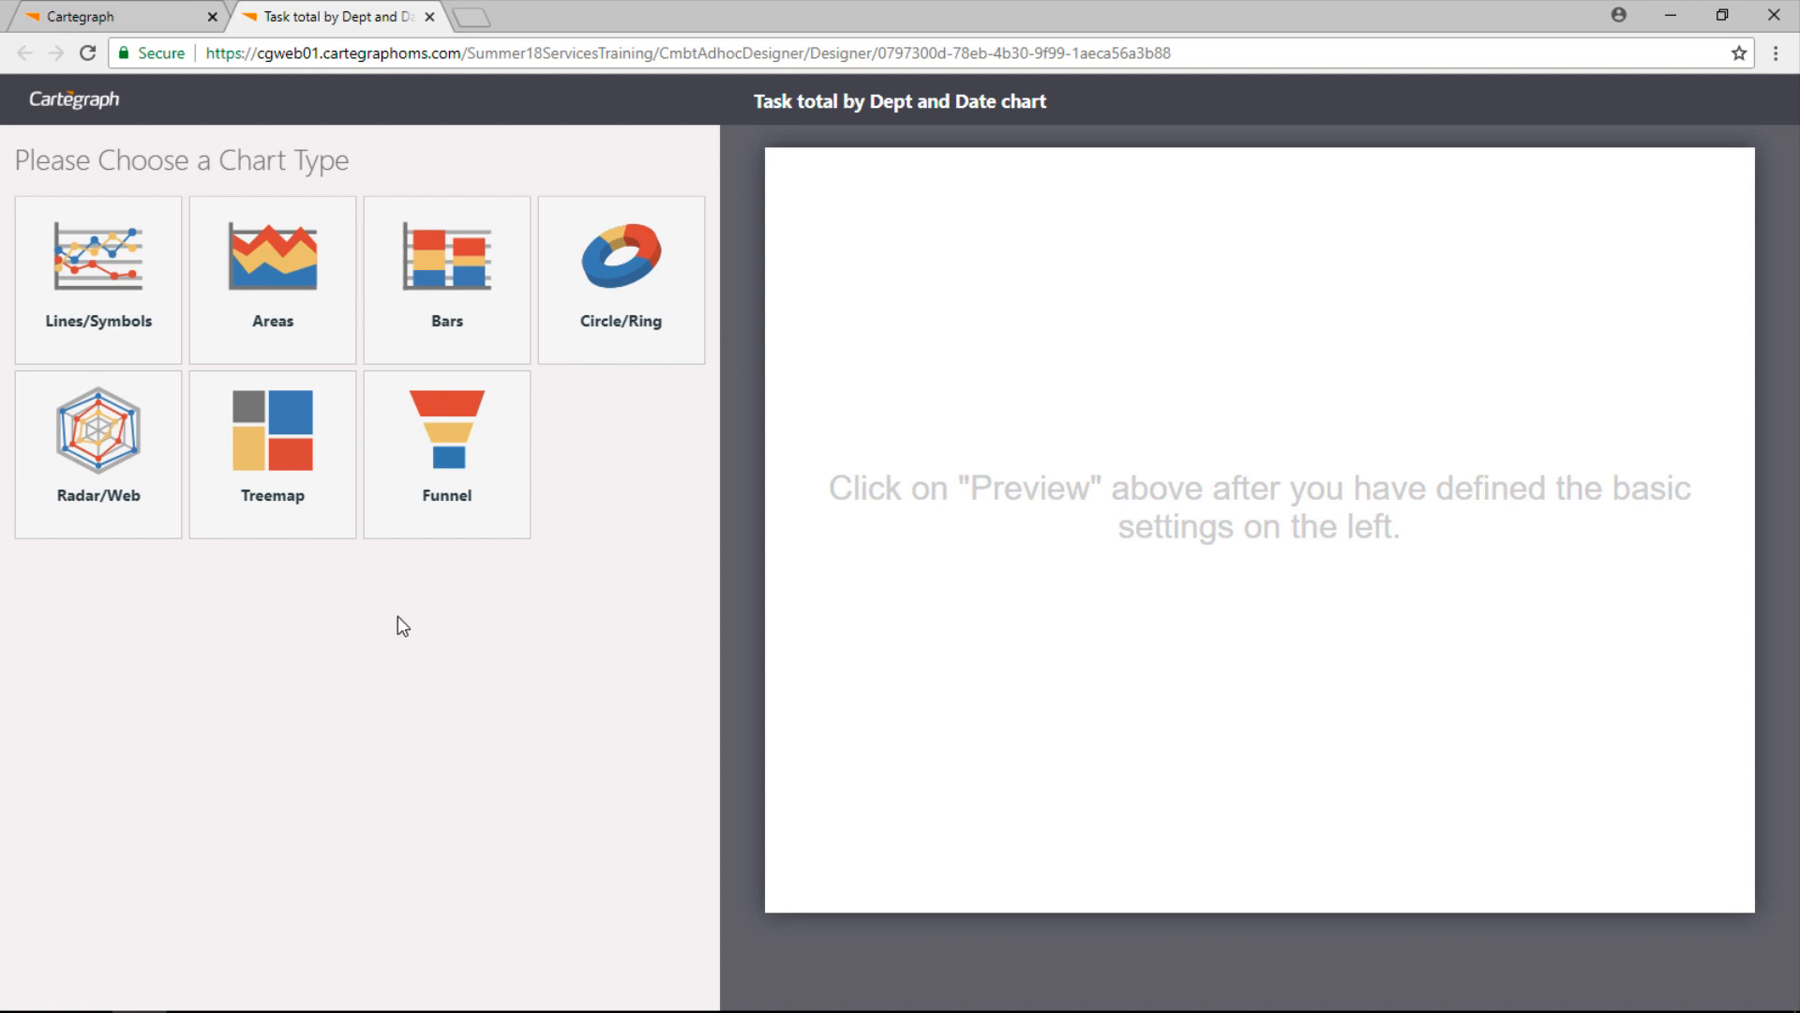
click(398, 336)
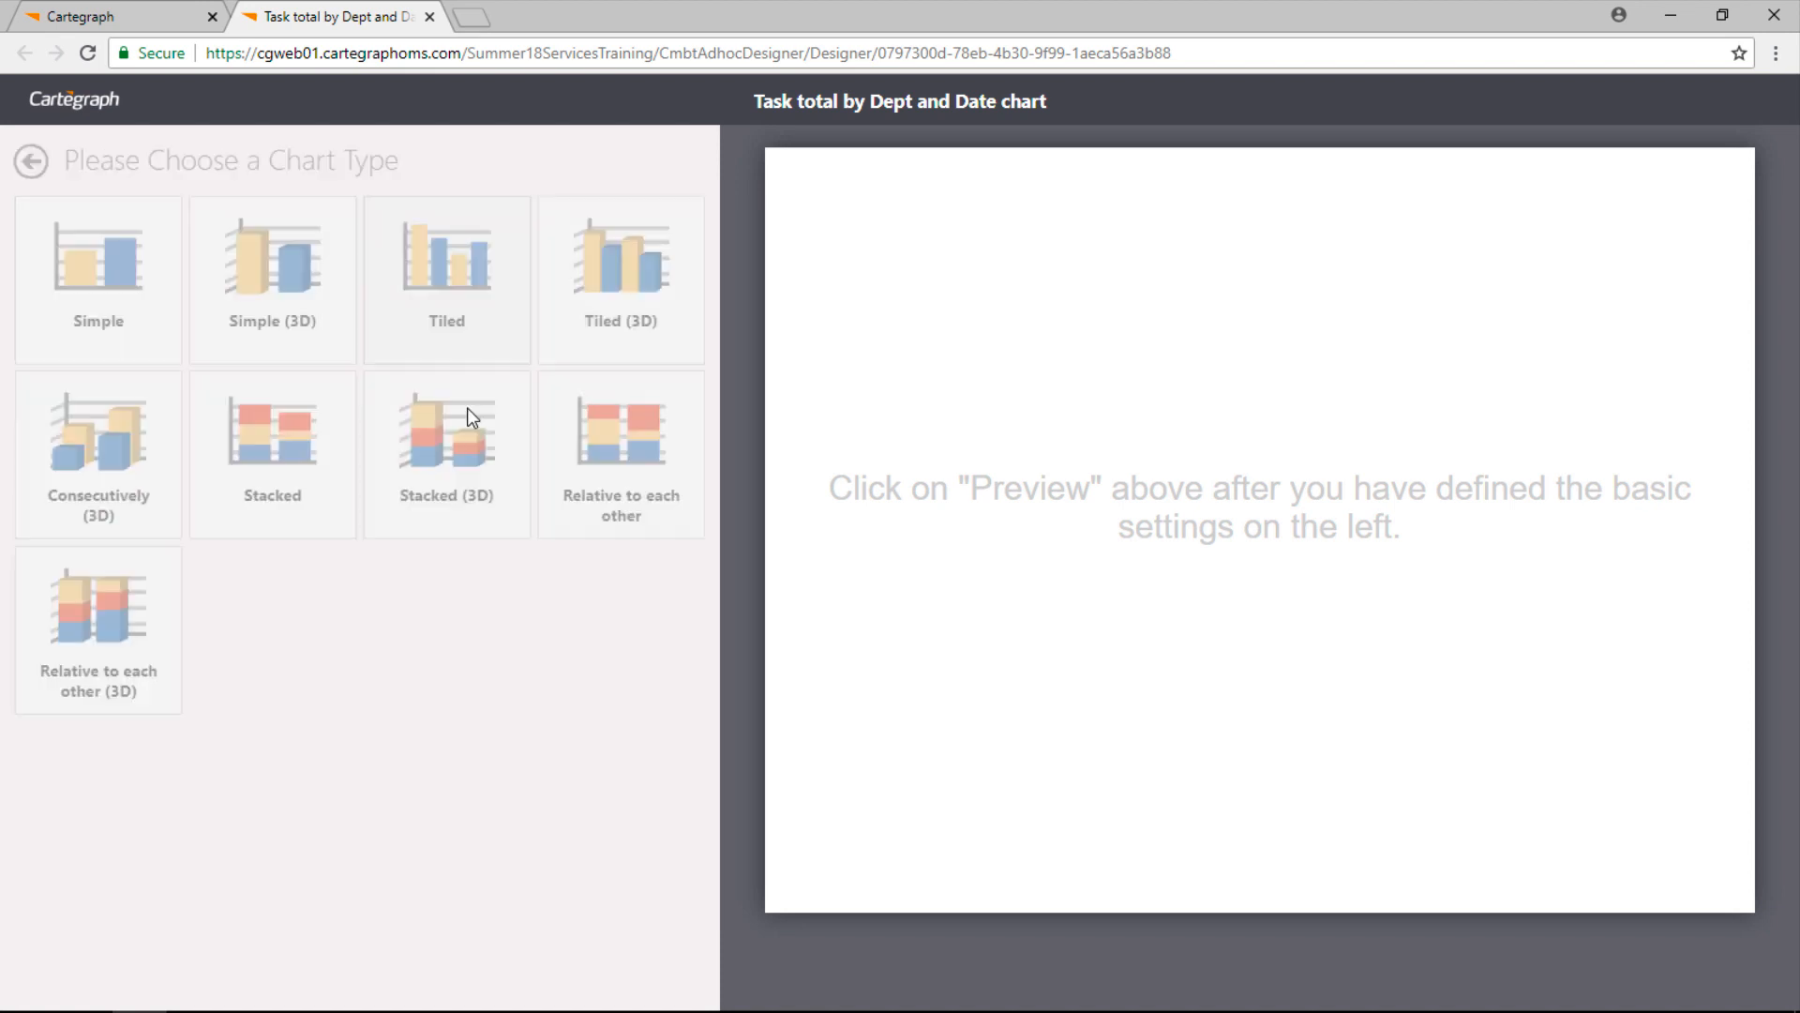
click(142, 311)
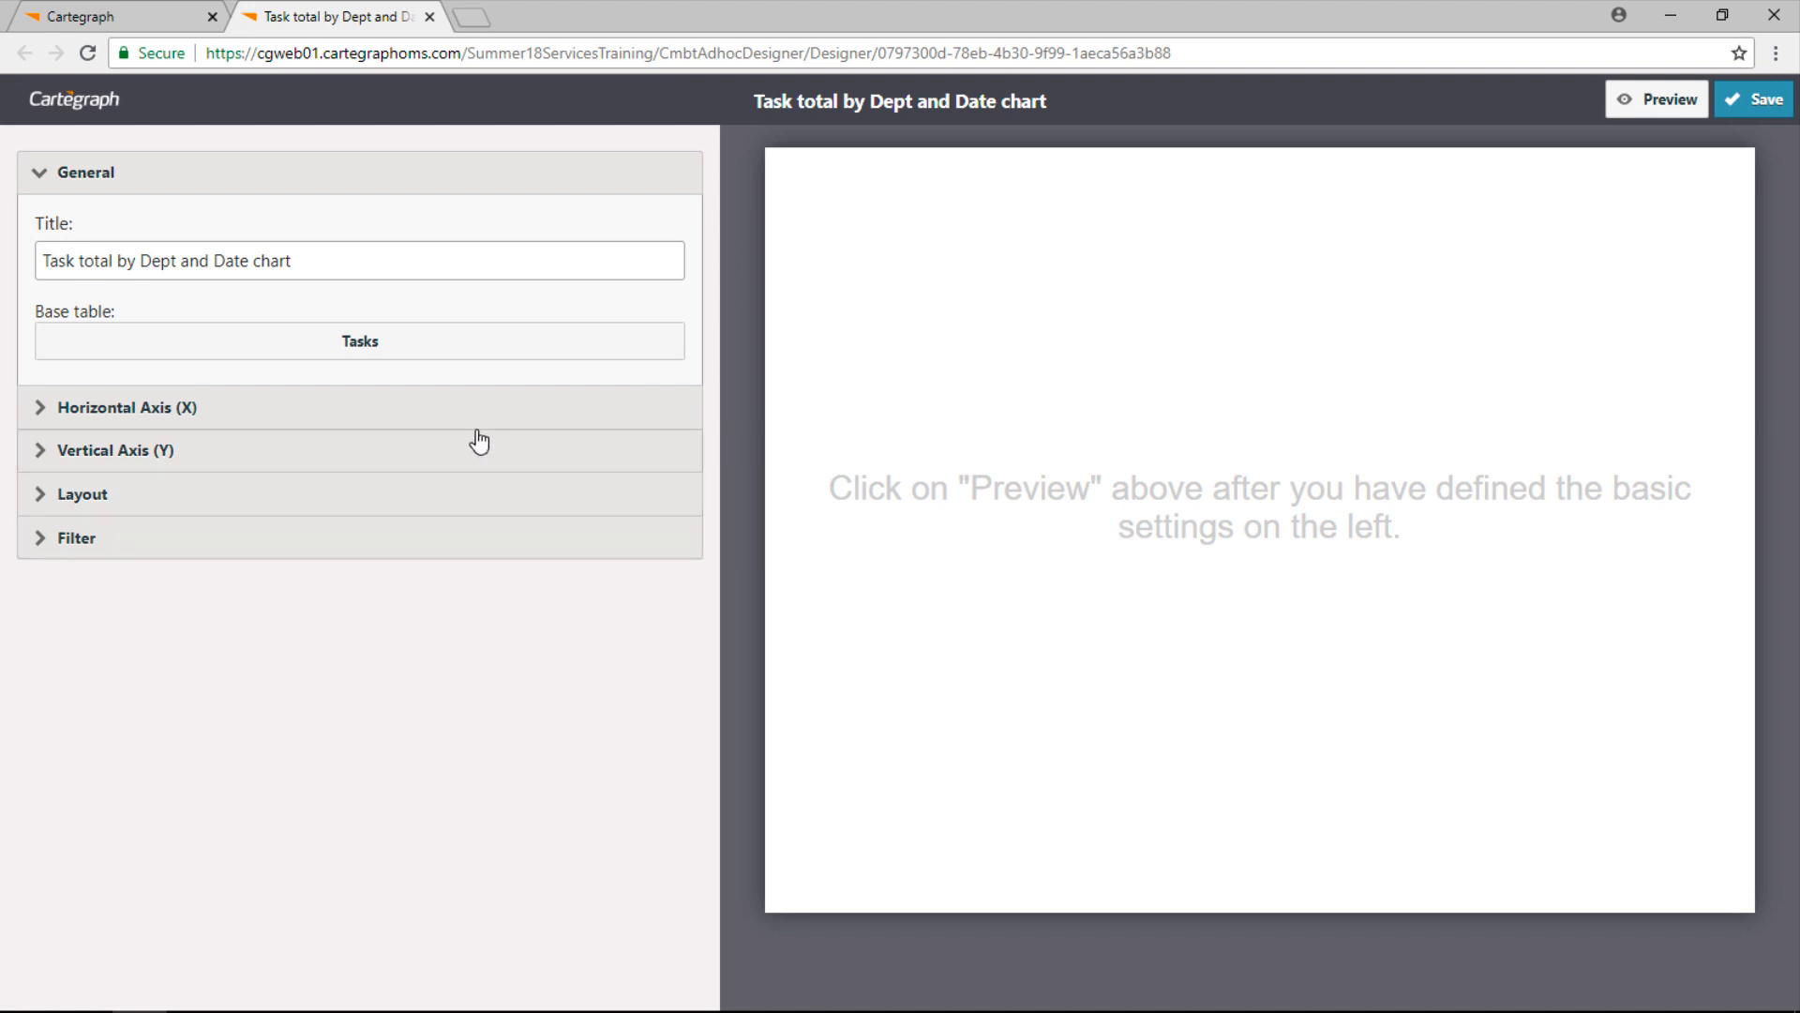
Replace the chart's title with "Chart of Task Totals by Date and Dept".
drag(366, 261, 78, 246)
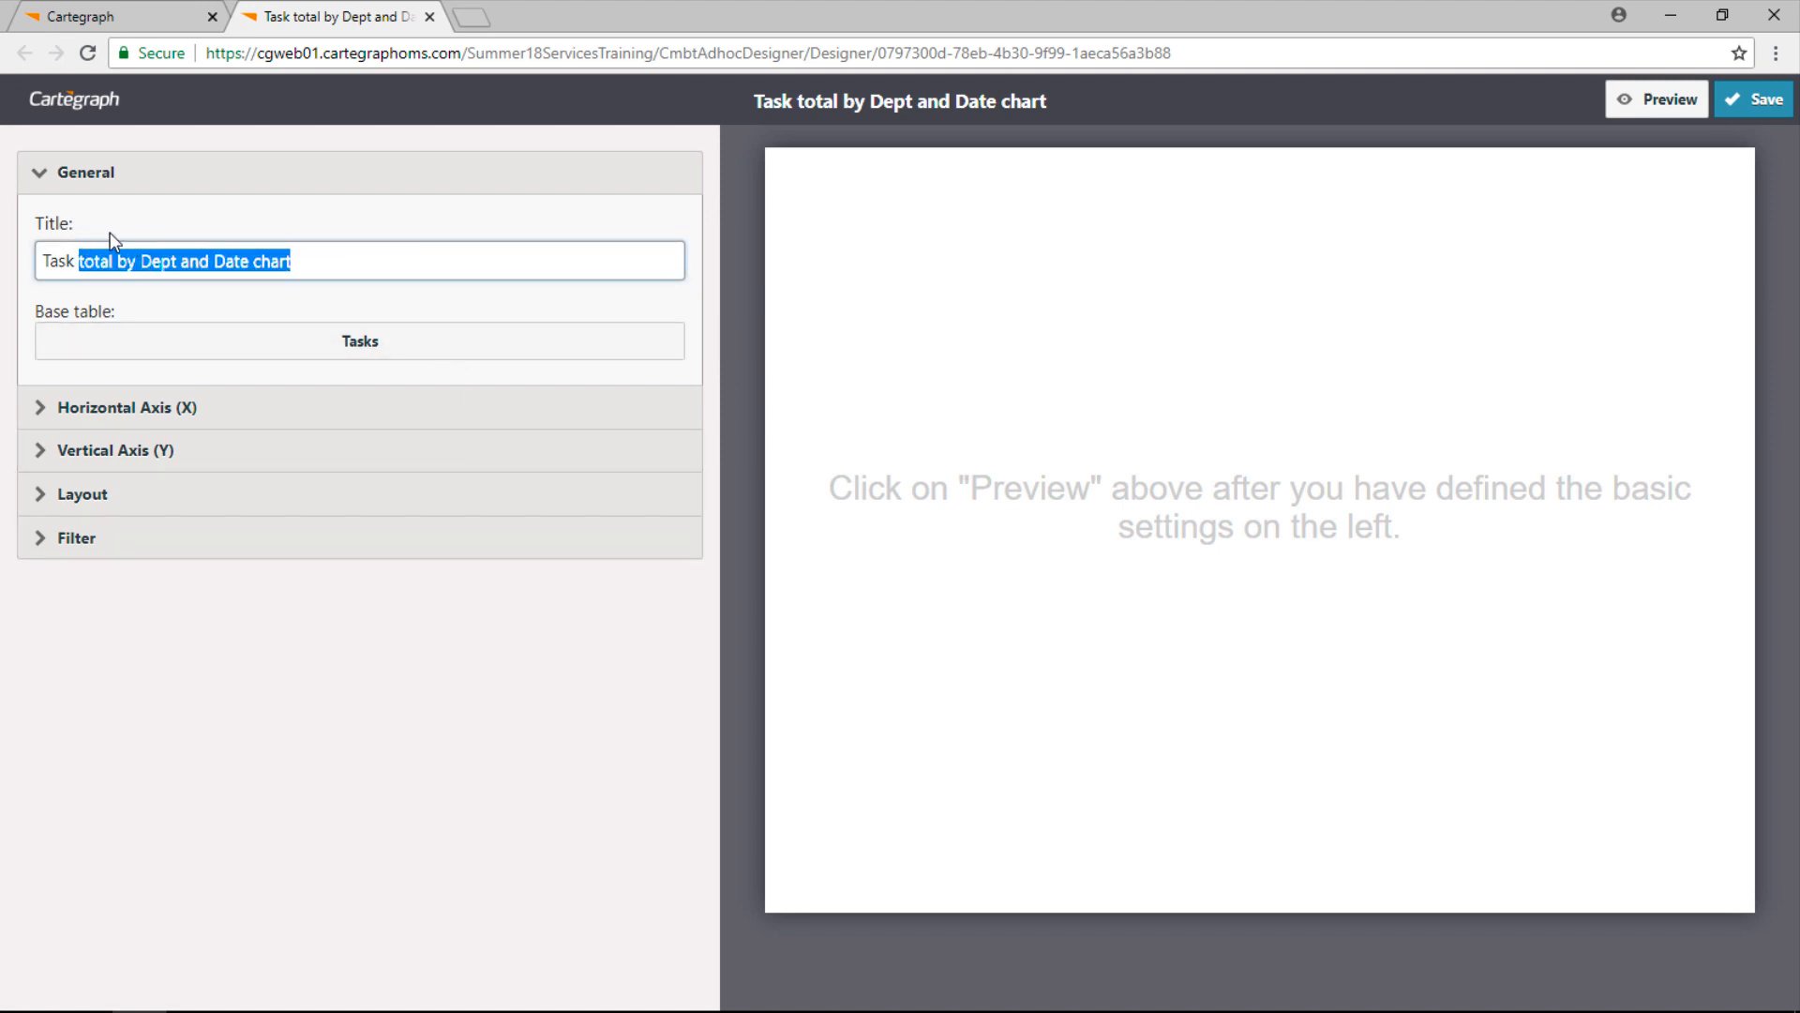
key(BackSpace)
key(BackSpace)
key(BackSpace)
key(BackSpace)
key(BackSpace)
key(BackSpace)
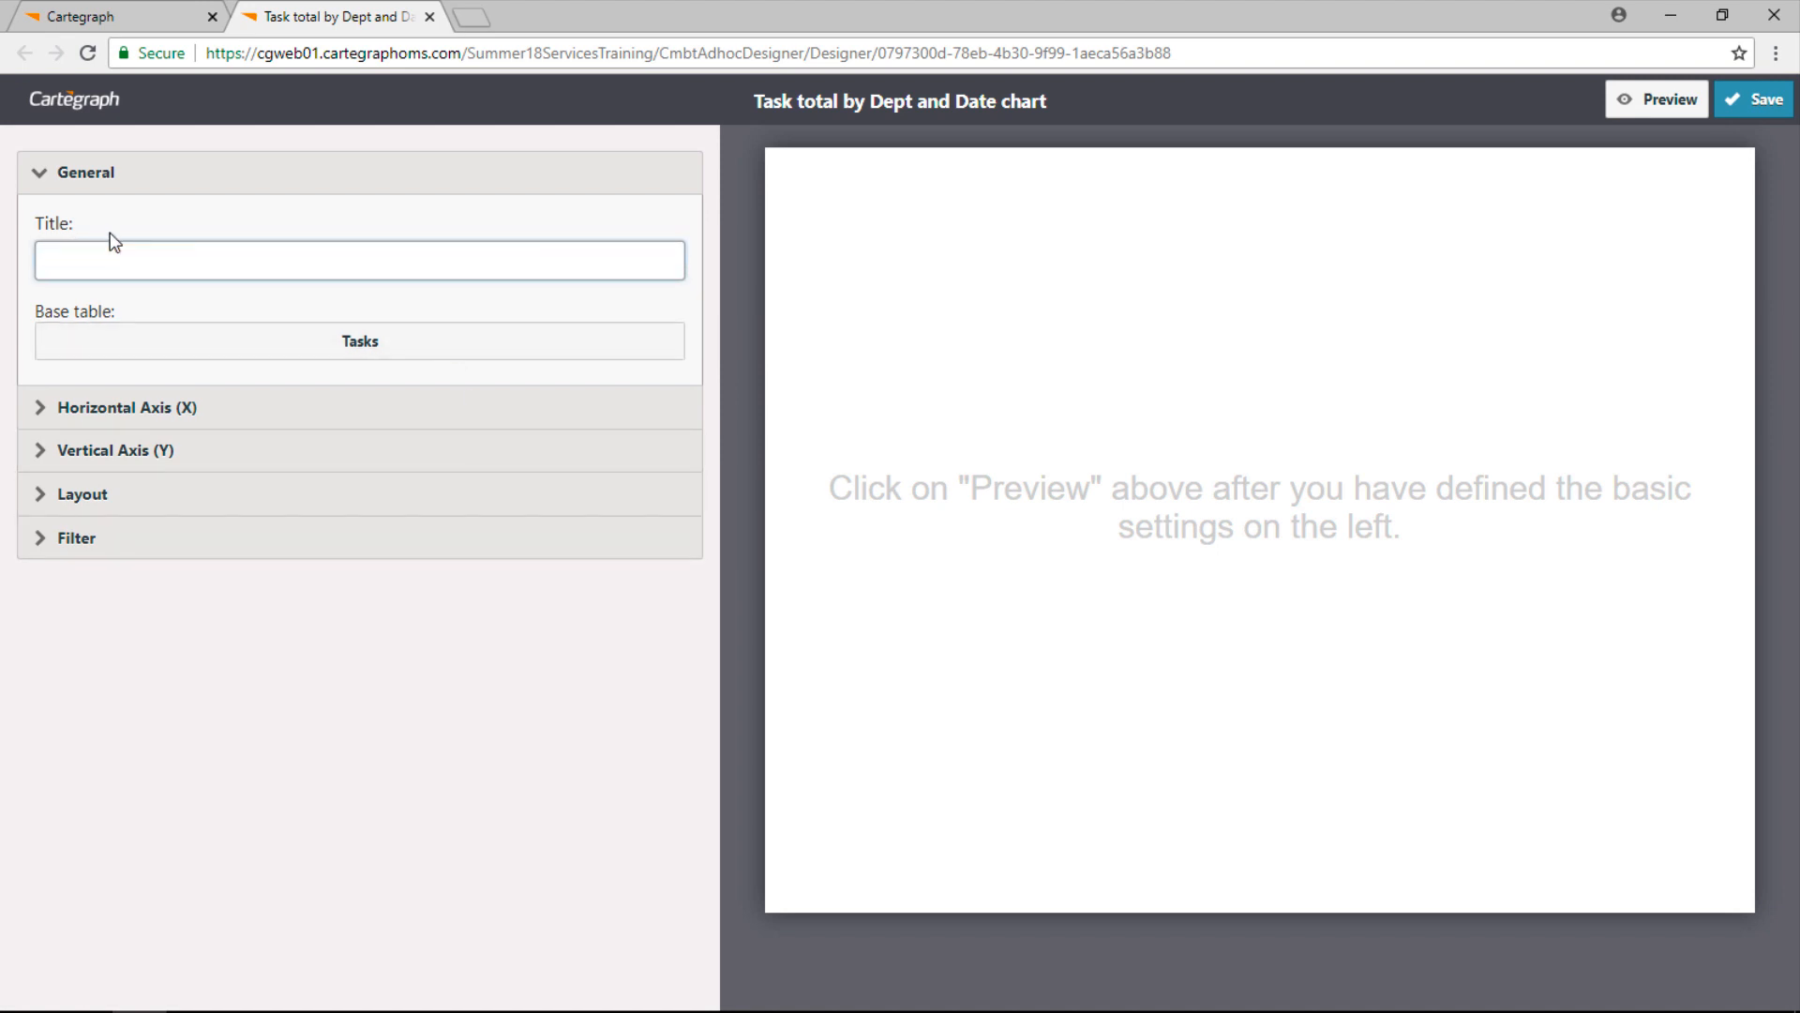
text(Chart of Tasks Totals by Date and Dept)
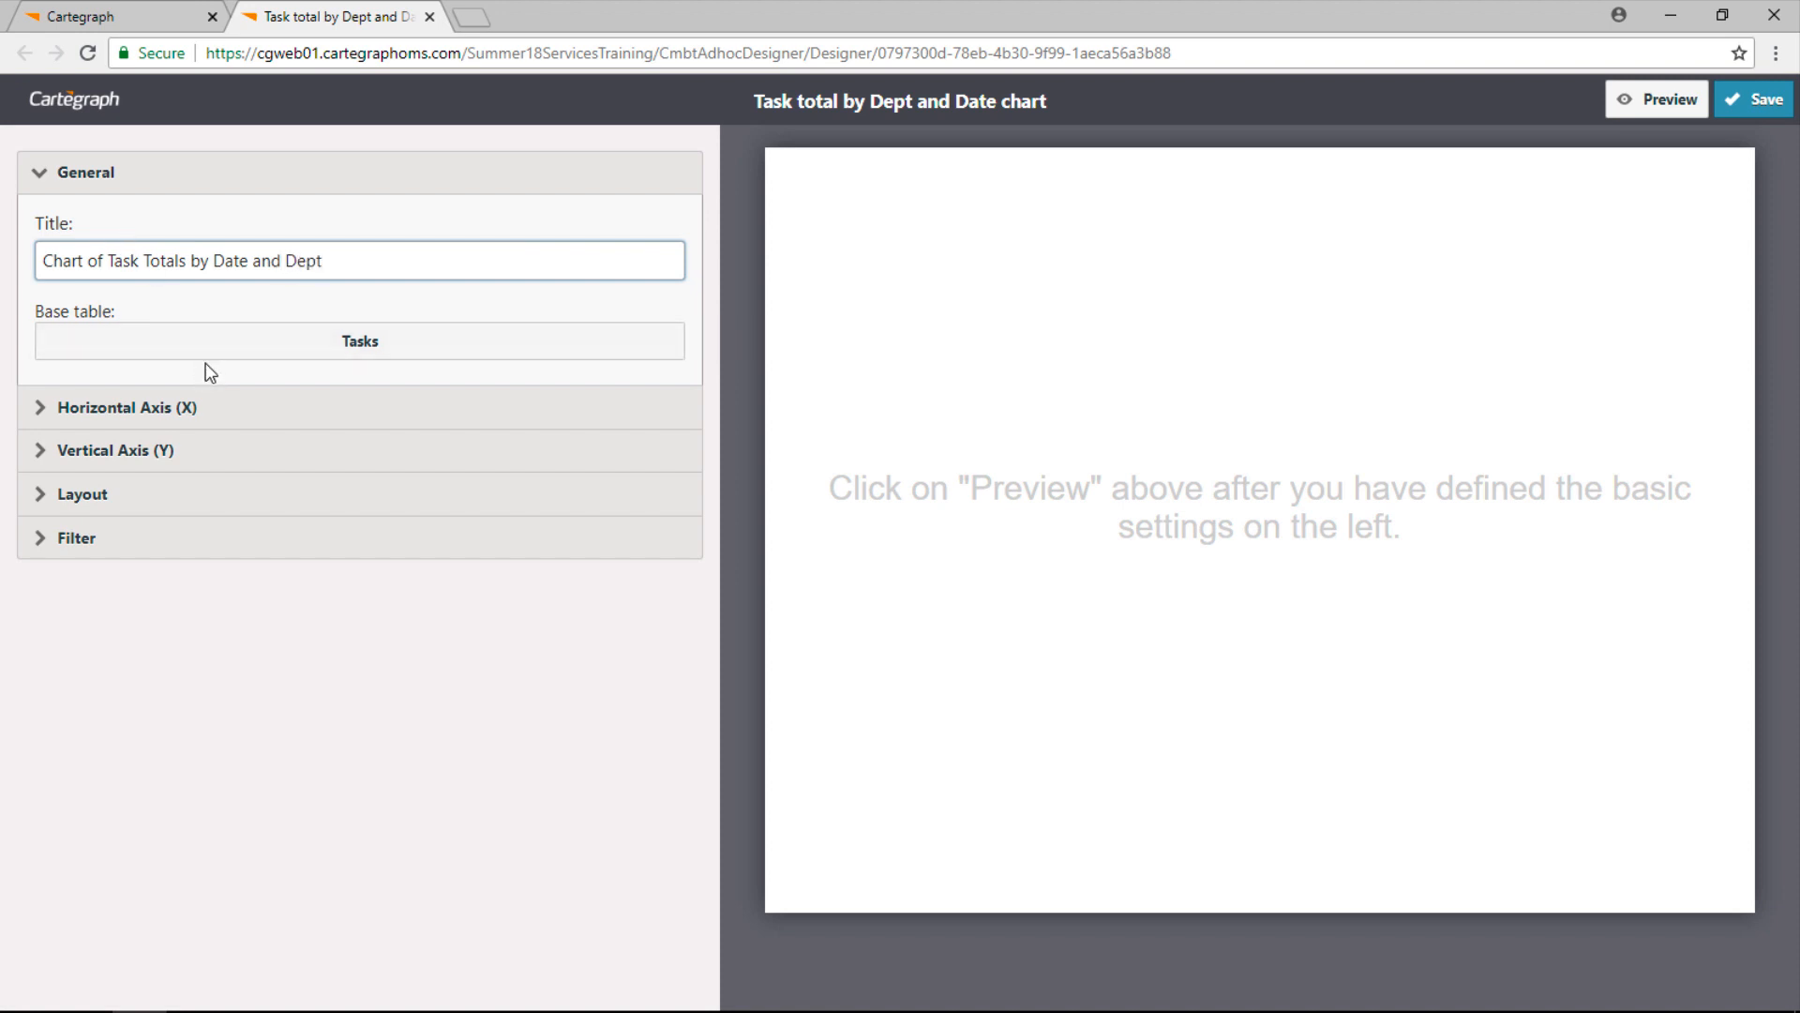
Set the X-coordinates column to Tasks.Department, label the X axis "Departments", and preview the chart.
click(241, 415)
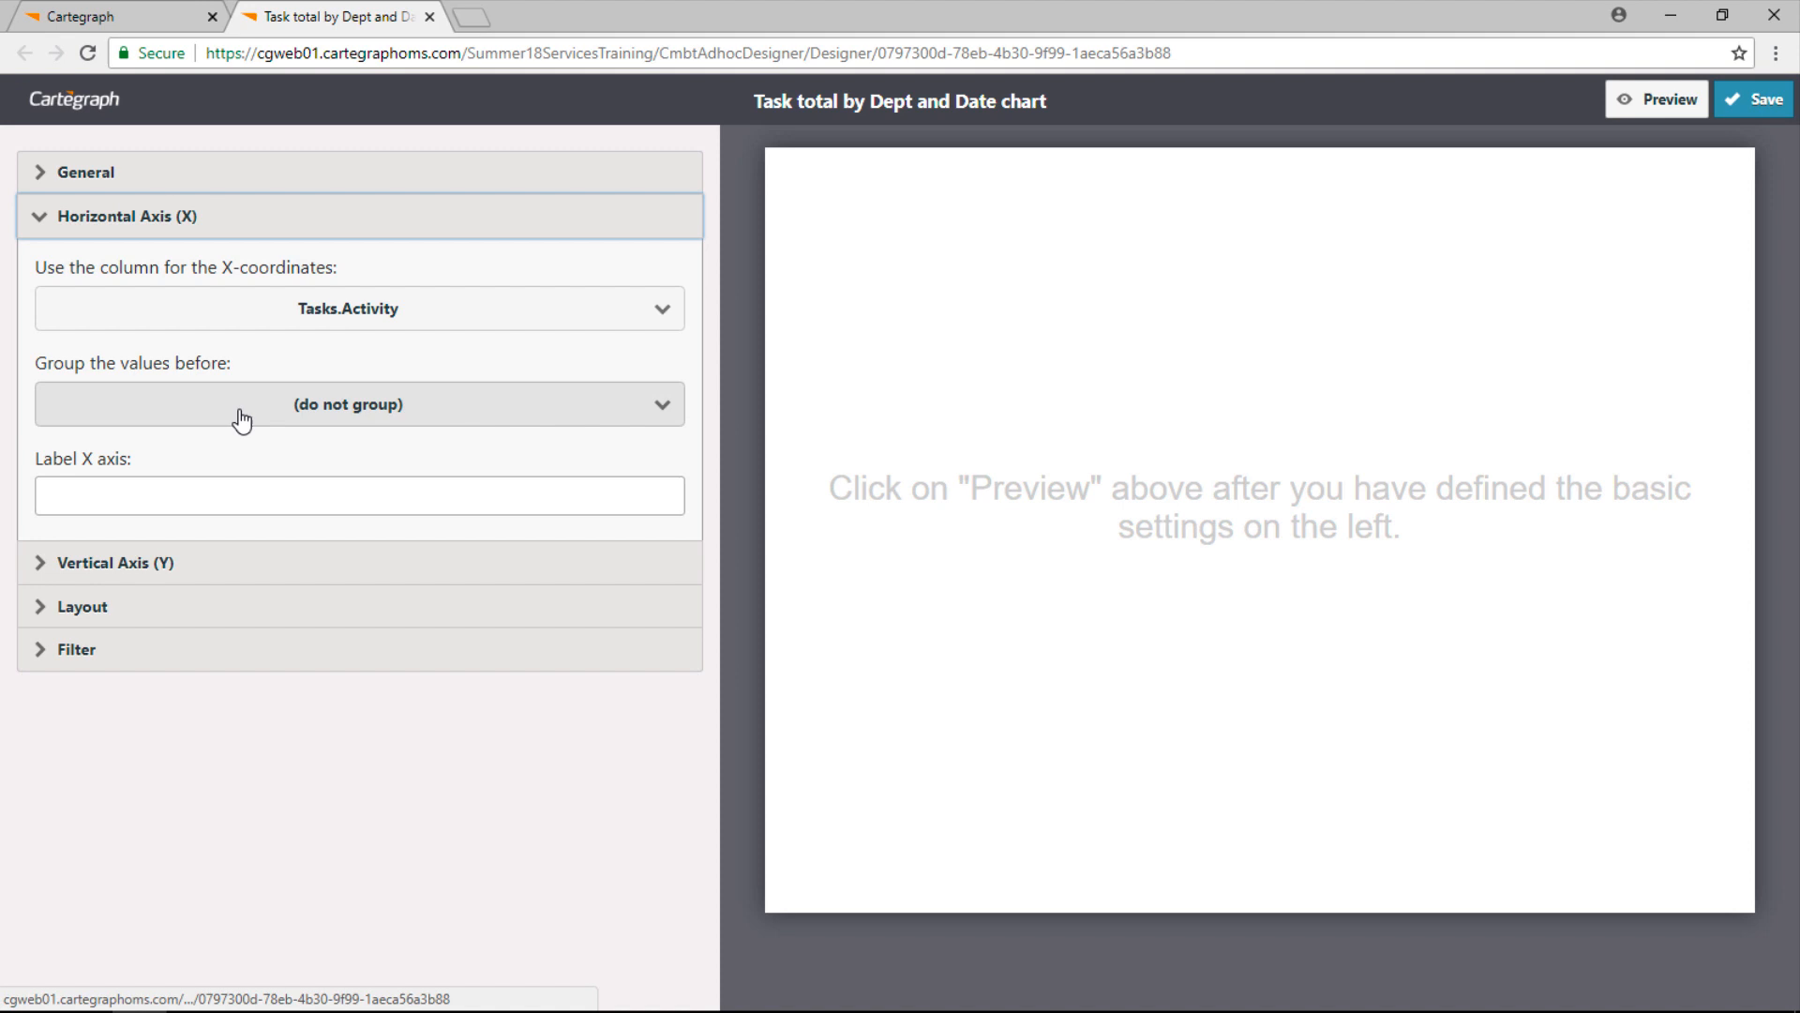
click(366, 319)
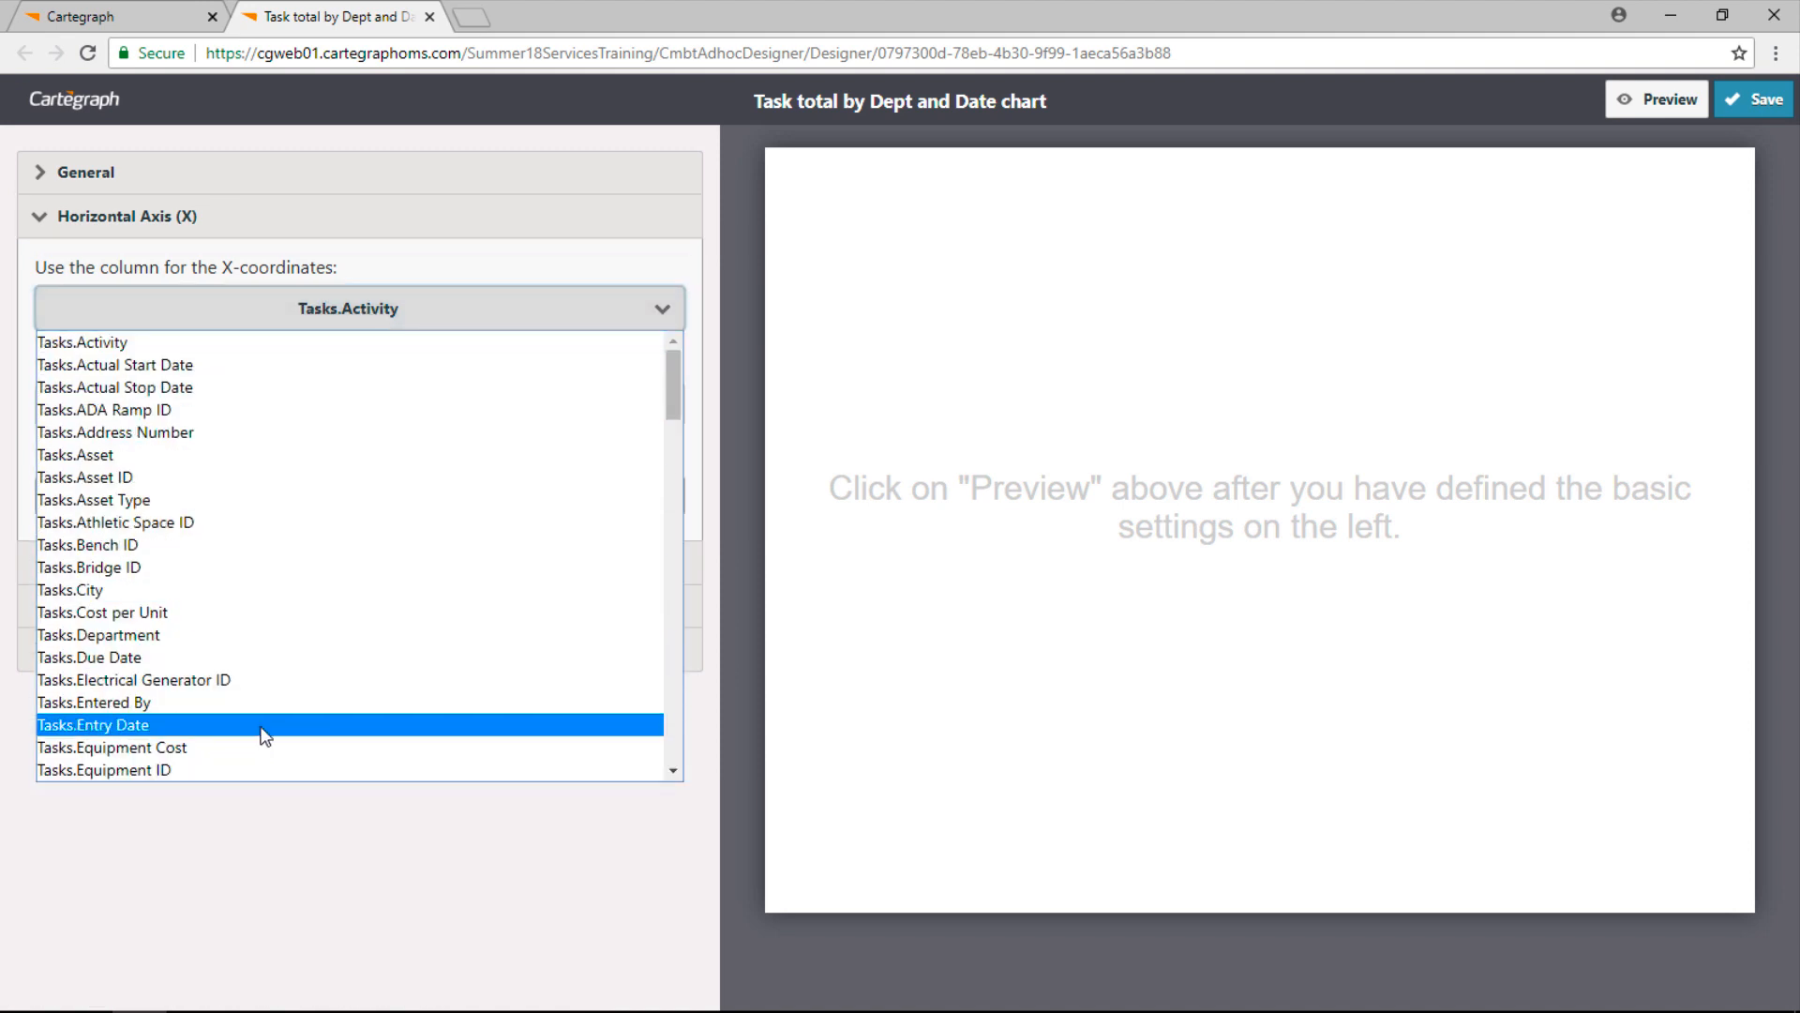
click(295, 645)
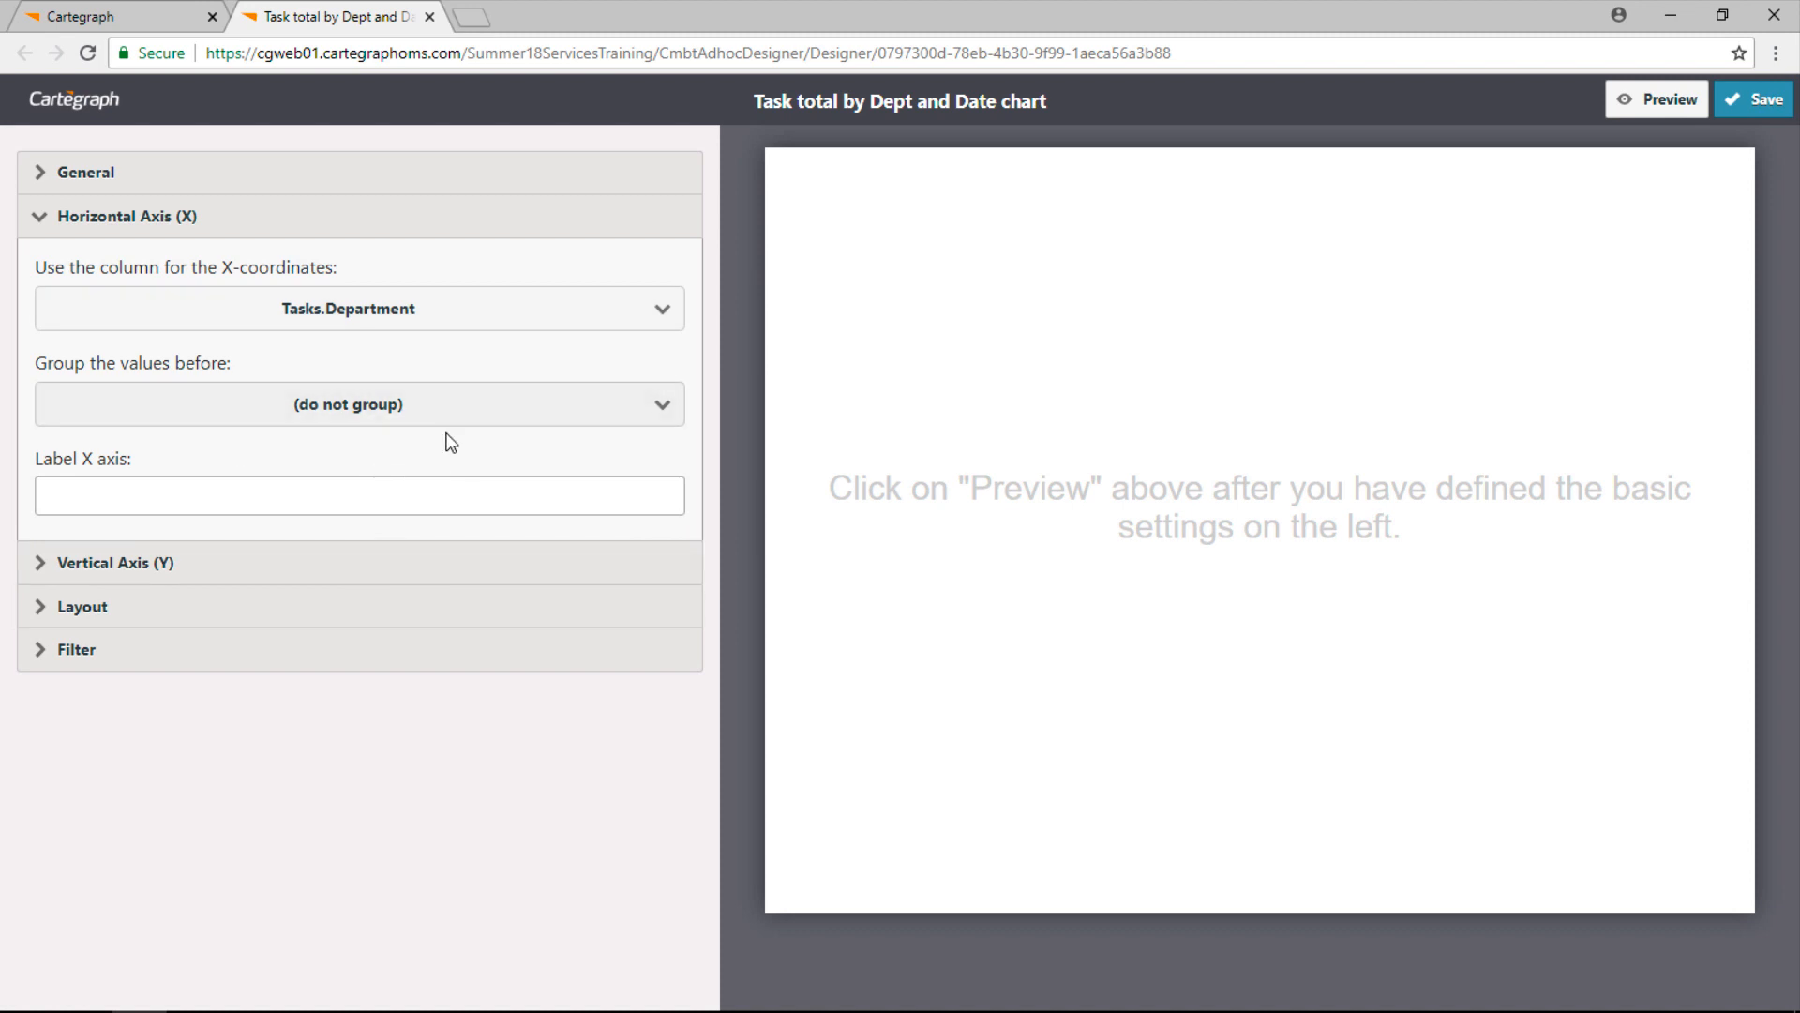
click(380, 491)
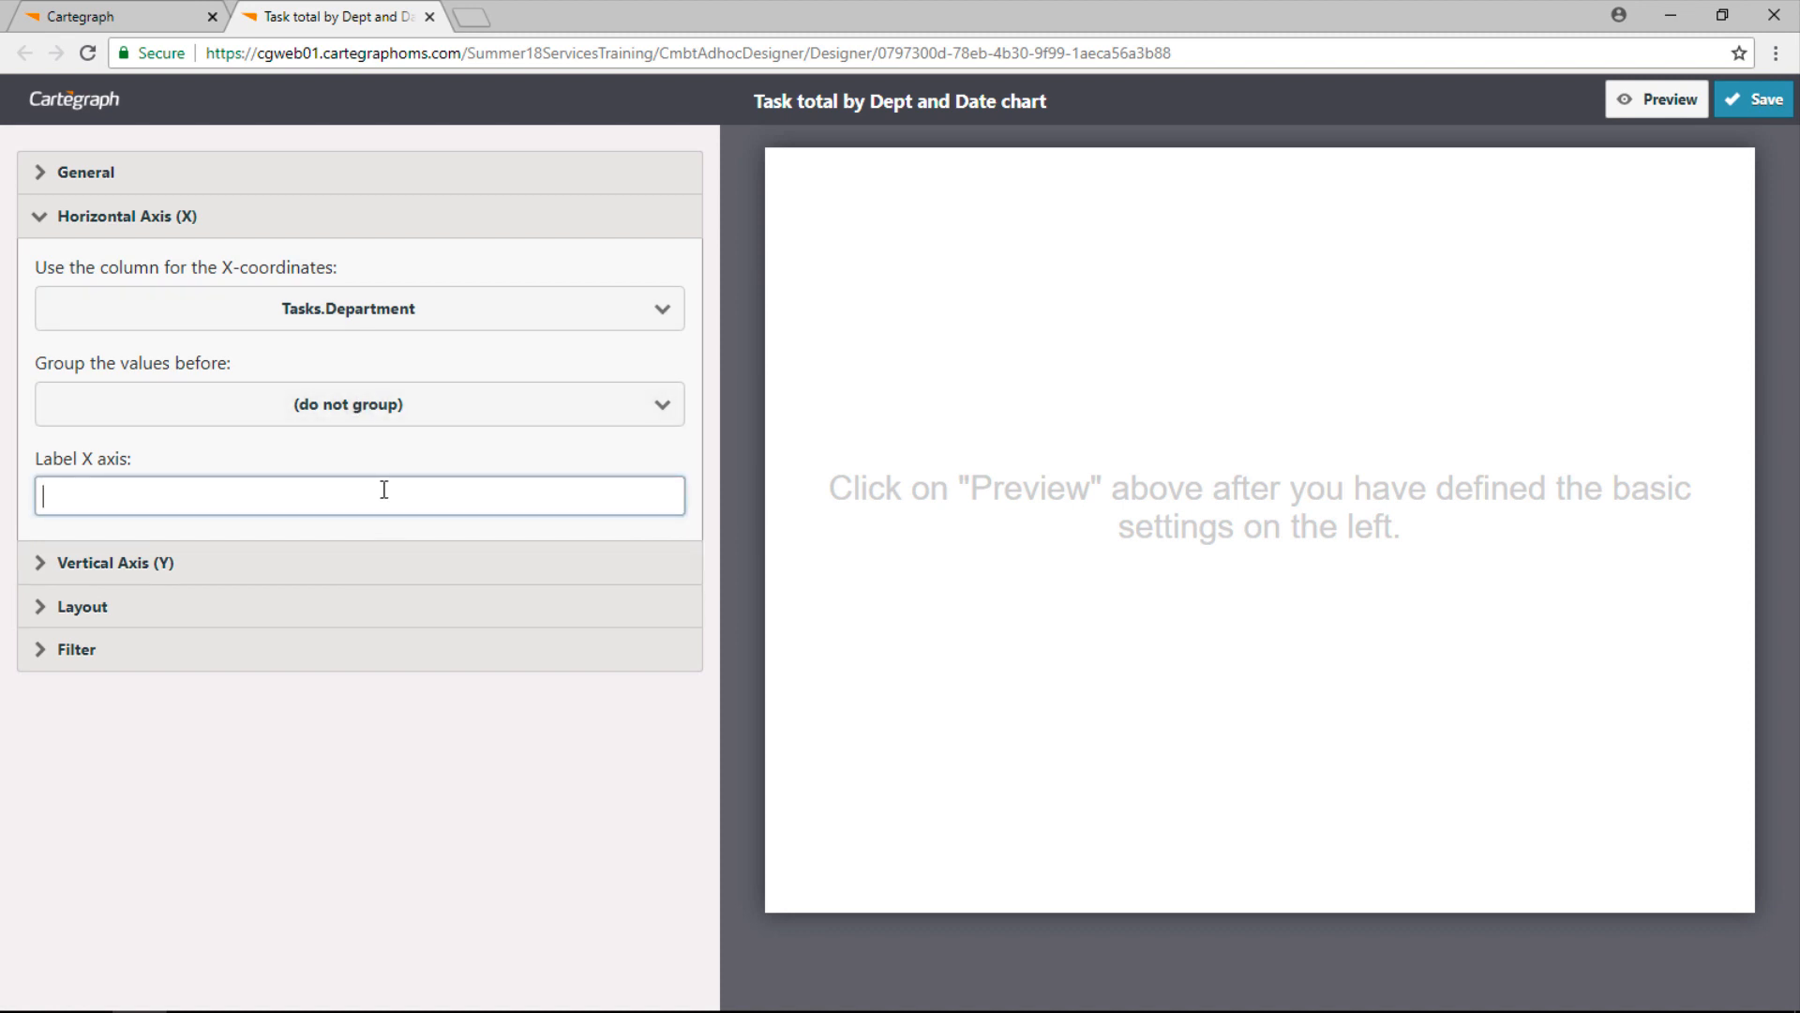
text(Dpea)
text(epartments)
click(1650, 105)
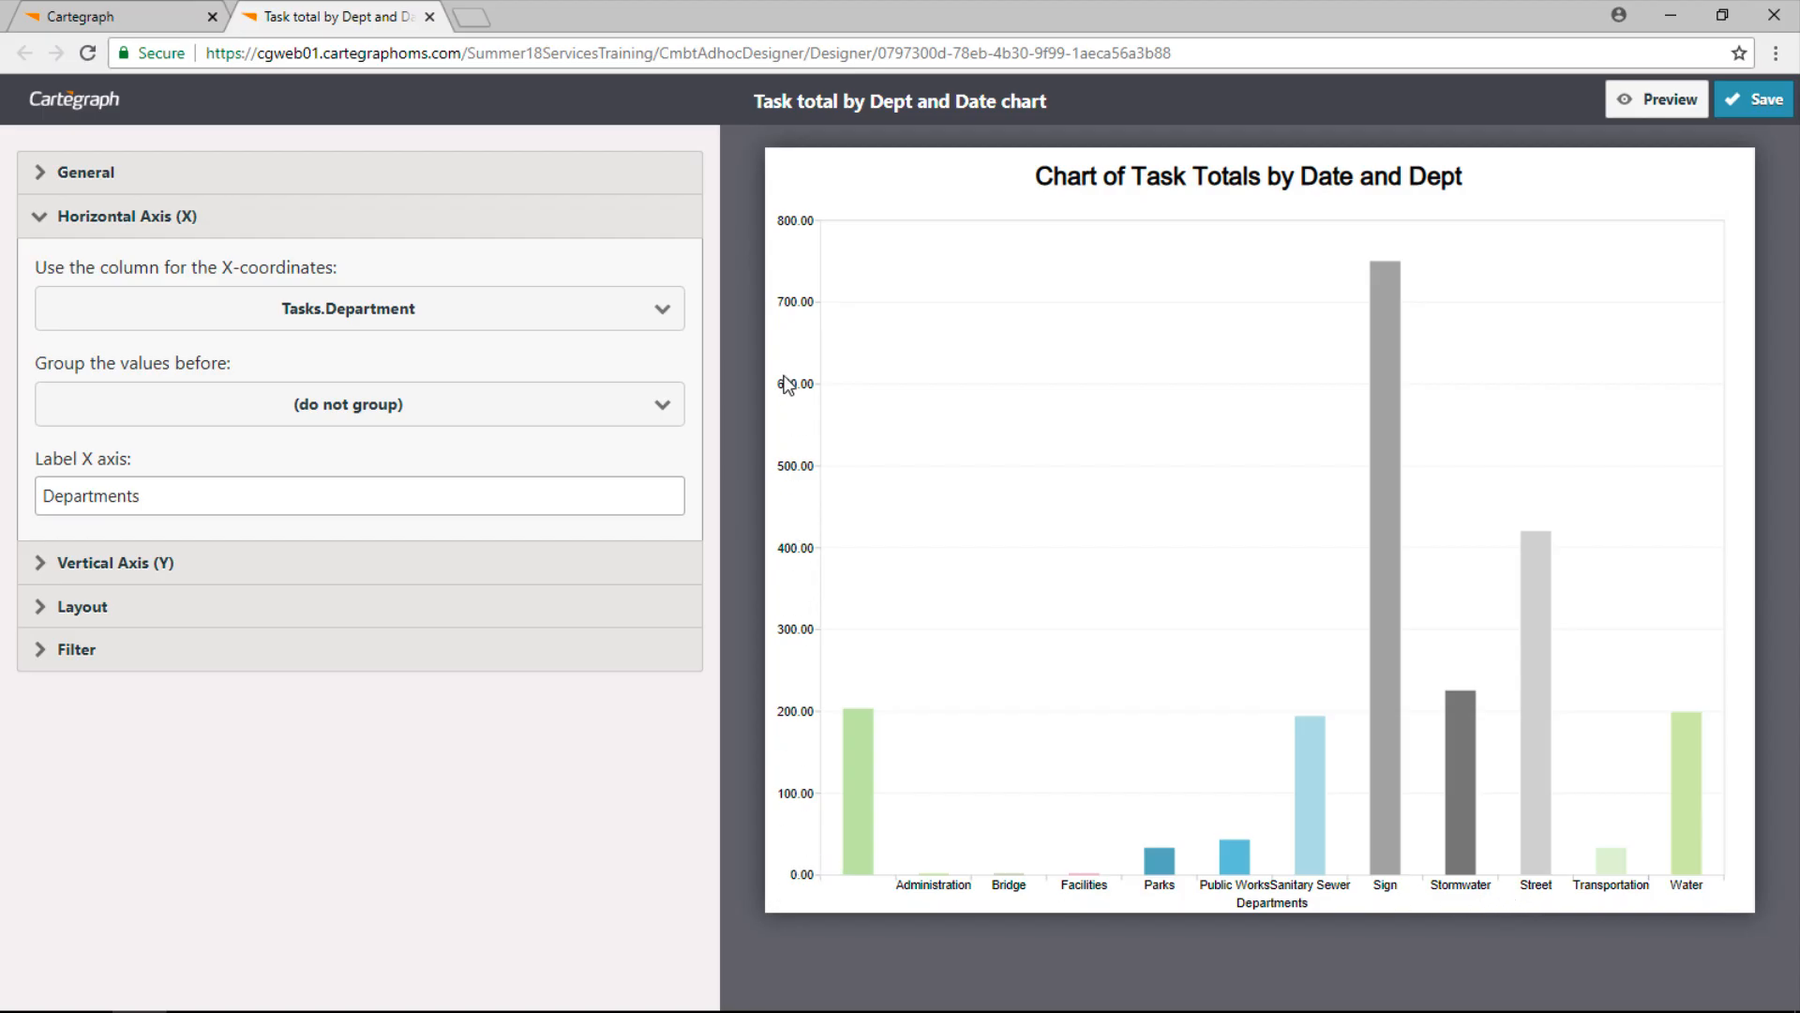
Base the vertical axis on Tasks.Total Cost, label the Y axis "Total Cost", and refresh the preview.
click(303, 561)
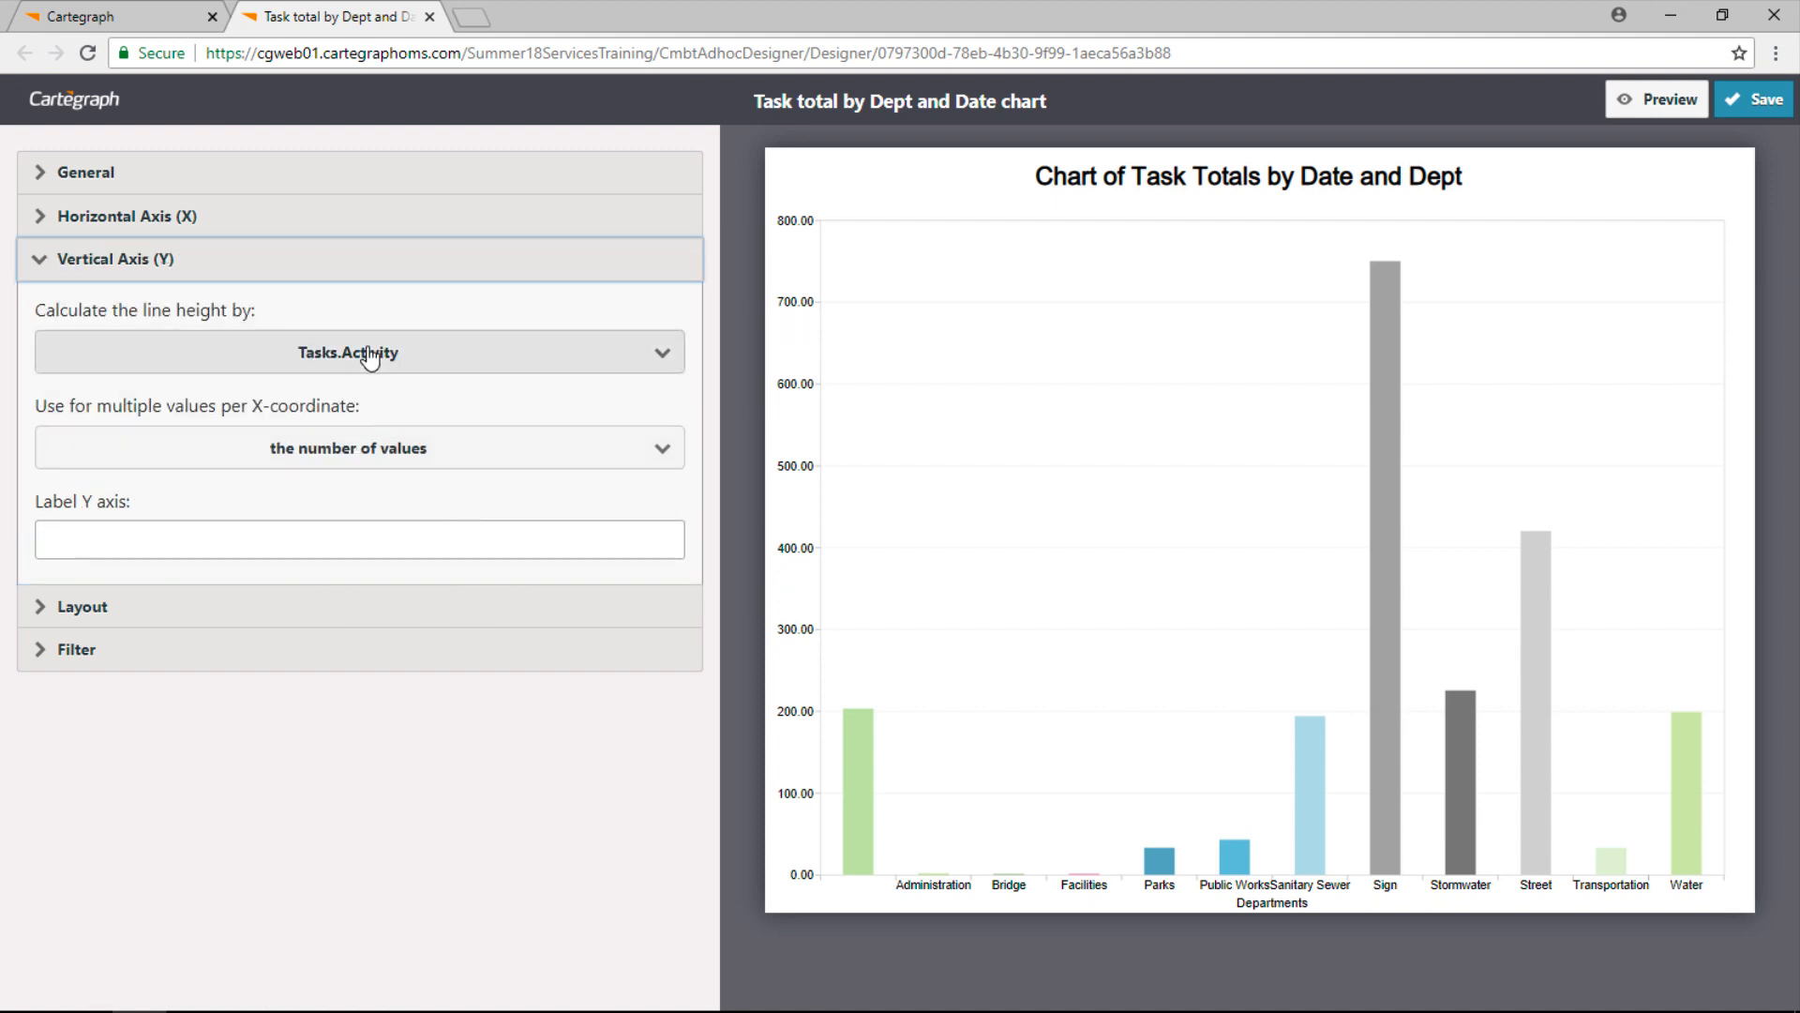
click(452, 353)
scroll(366, 525, down, 20)
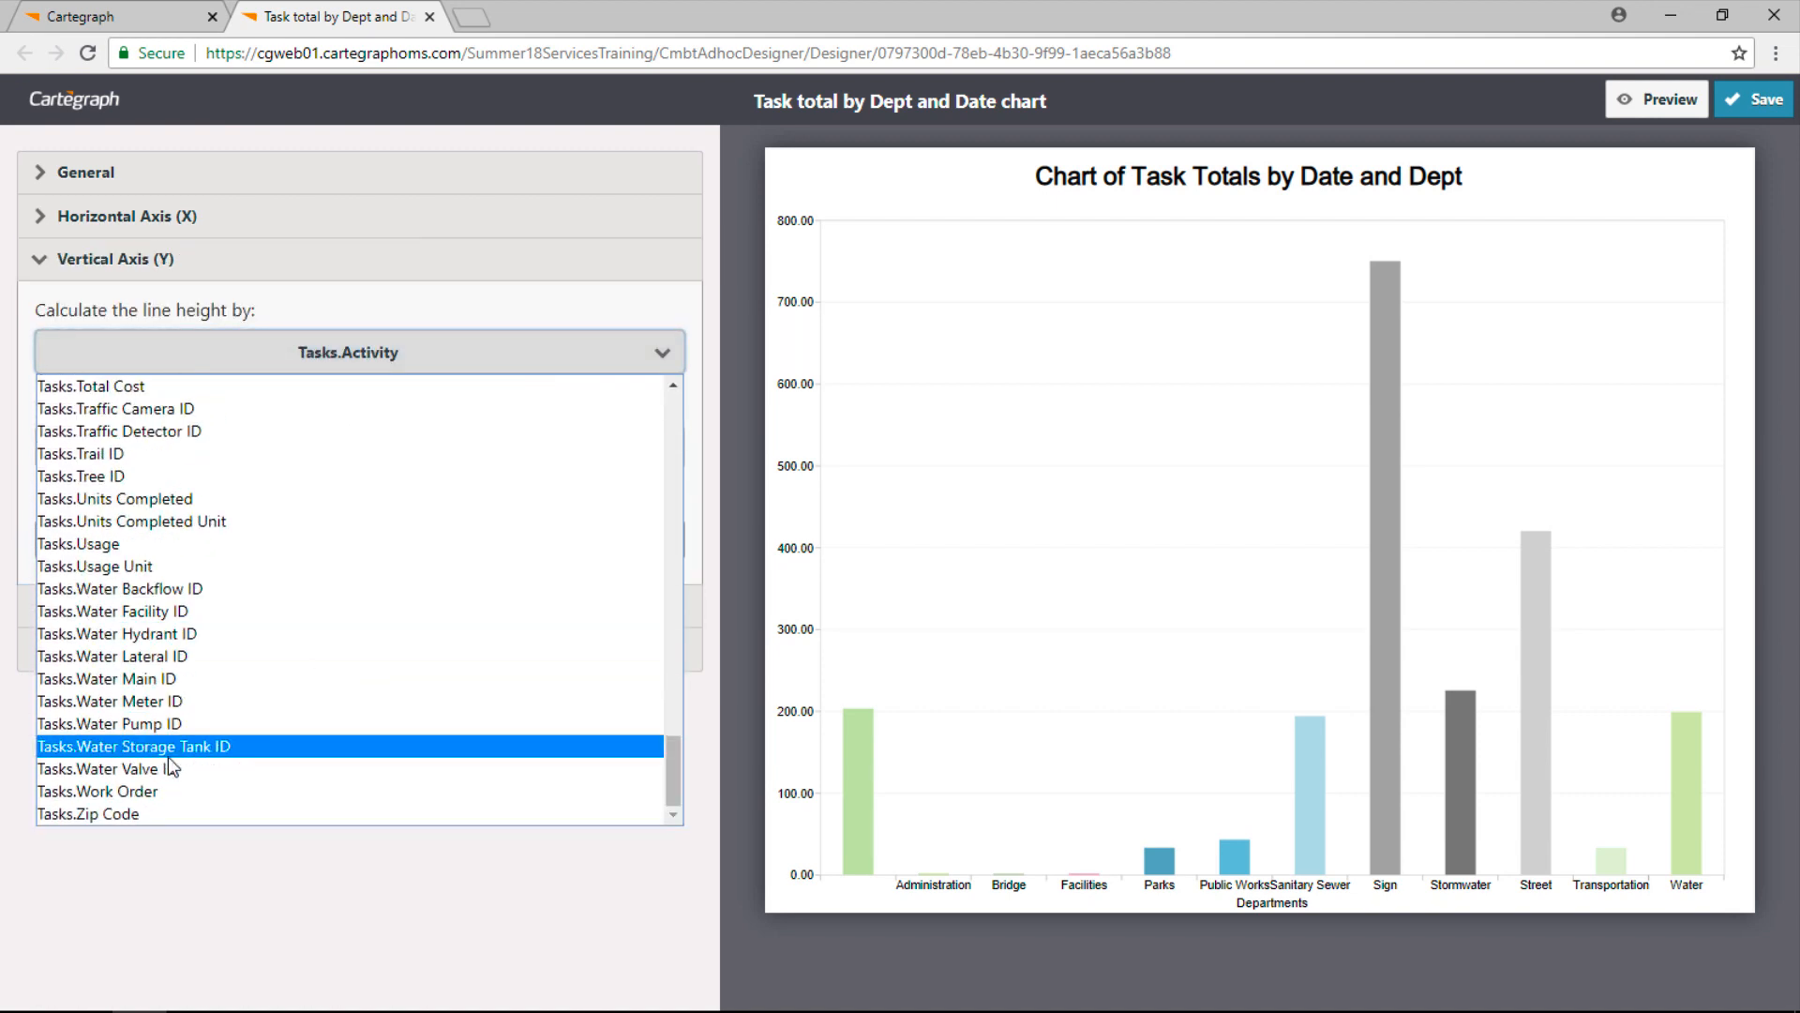
scroll(178, 600, up, 1)
click(174, 606)
click(330, 533)
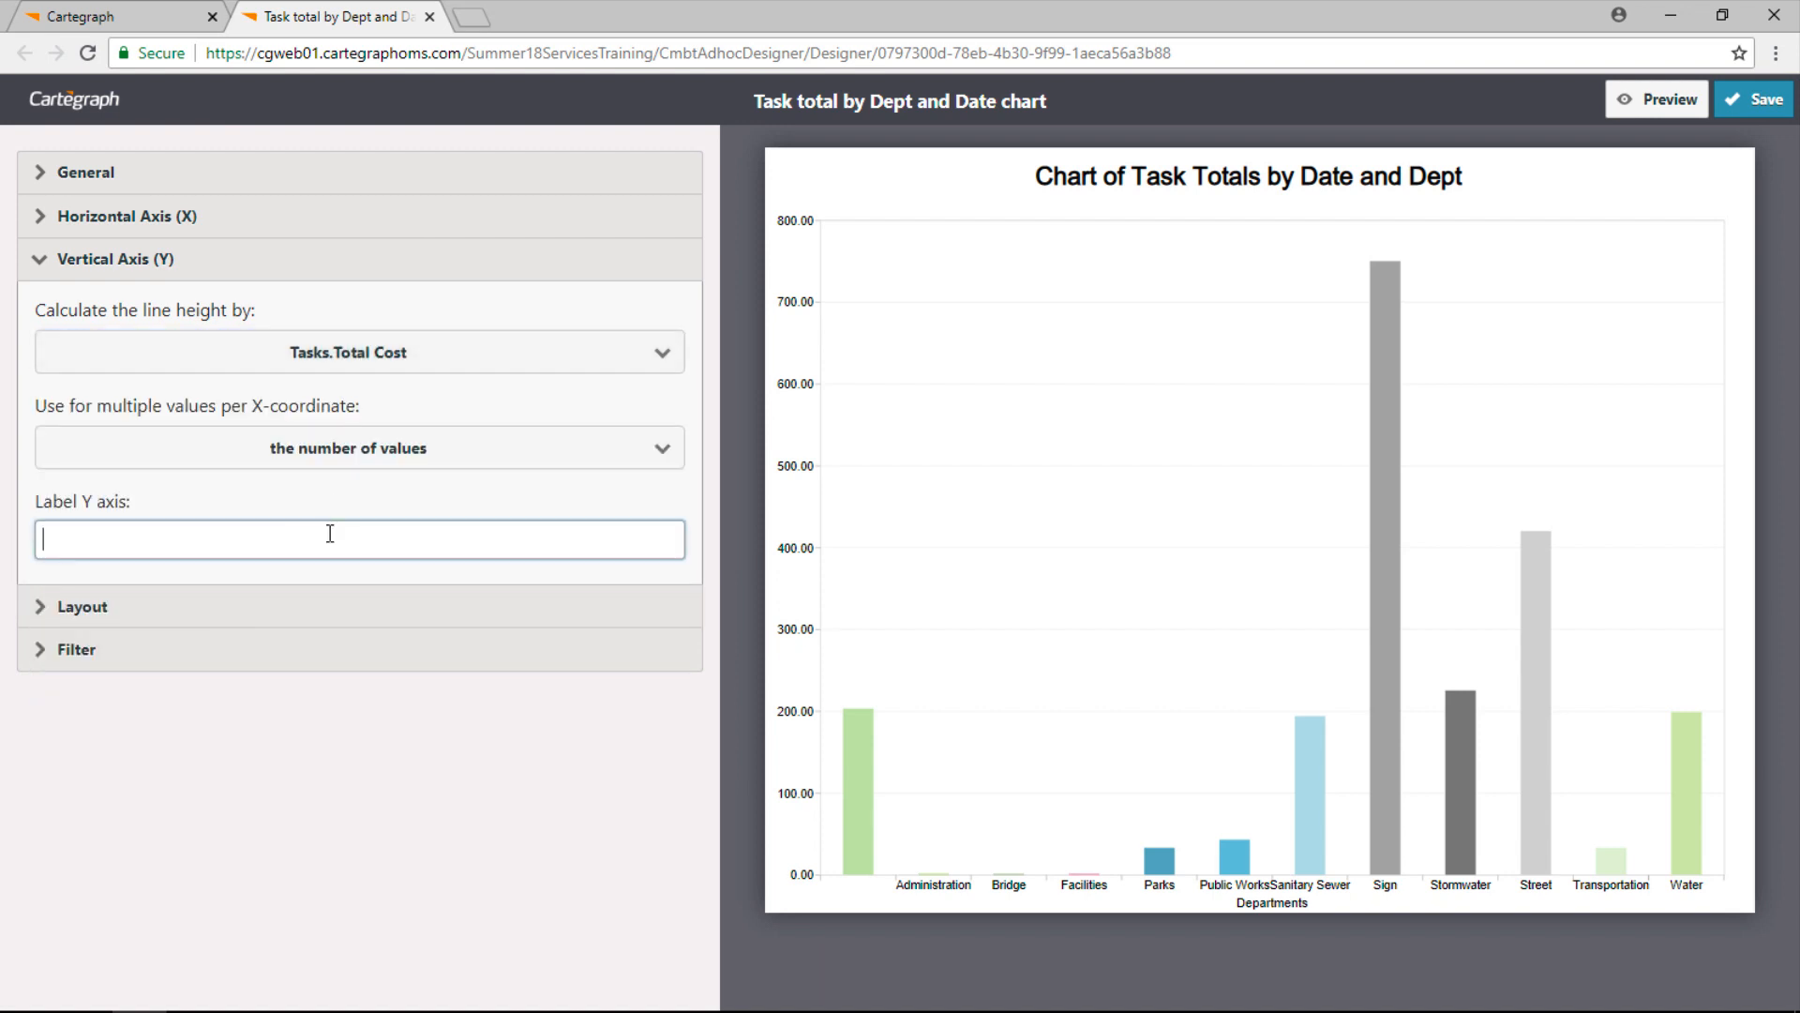
text(Total Cost)
click(1658, 99)
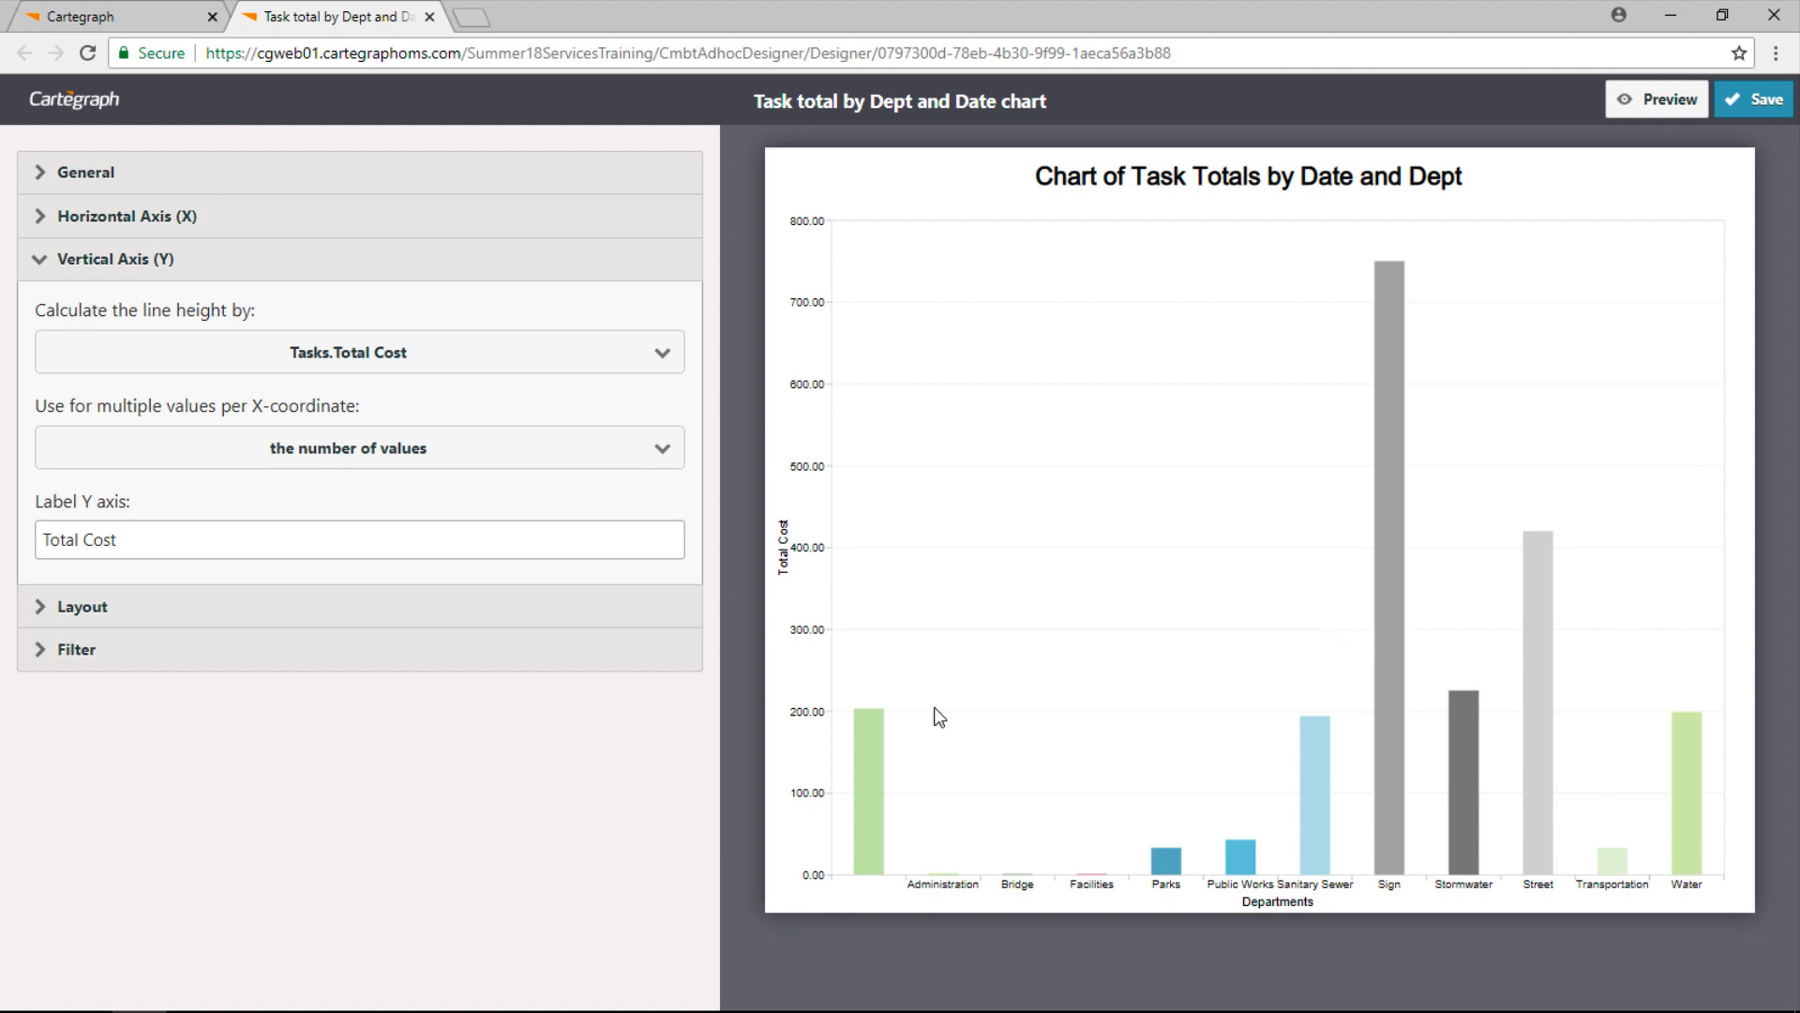
Add Actual Stop Date and Department as report filters and save the chart report.
click(168, 649)
click(123, 498)
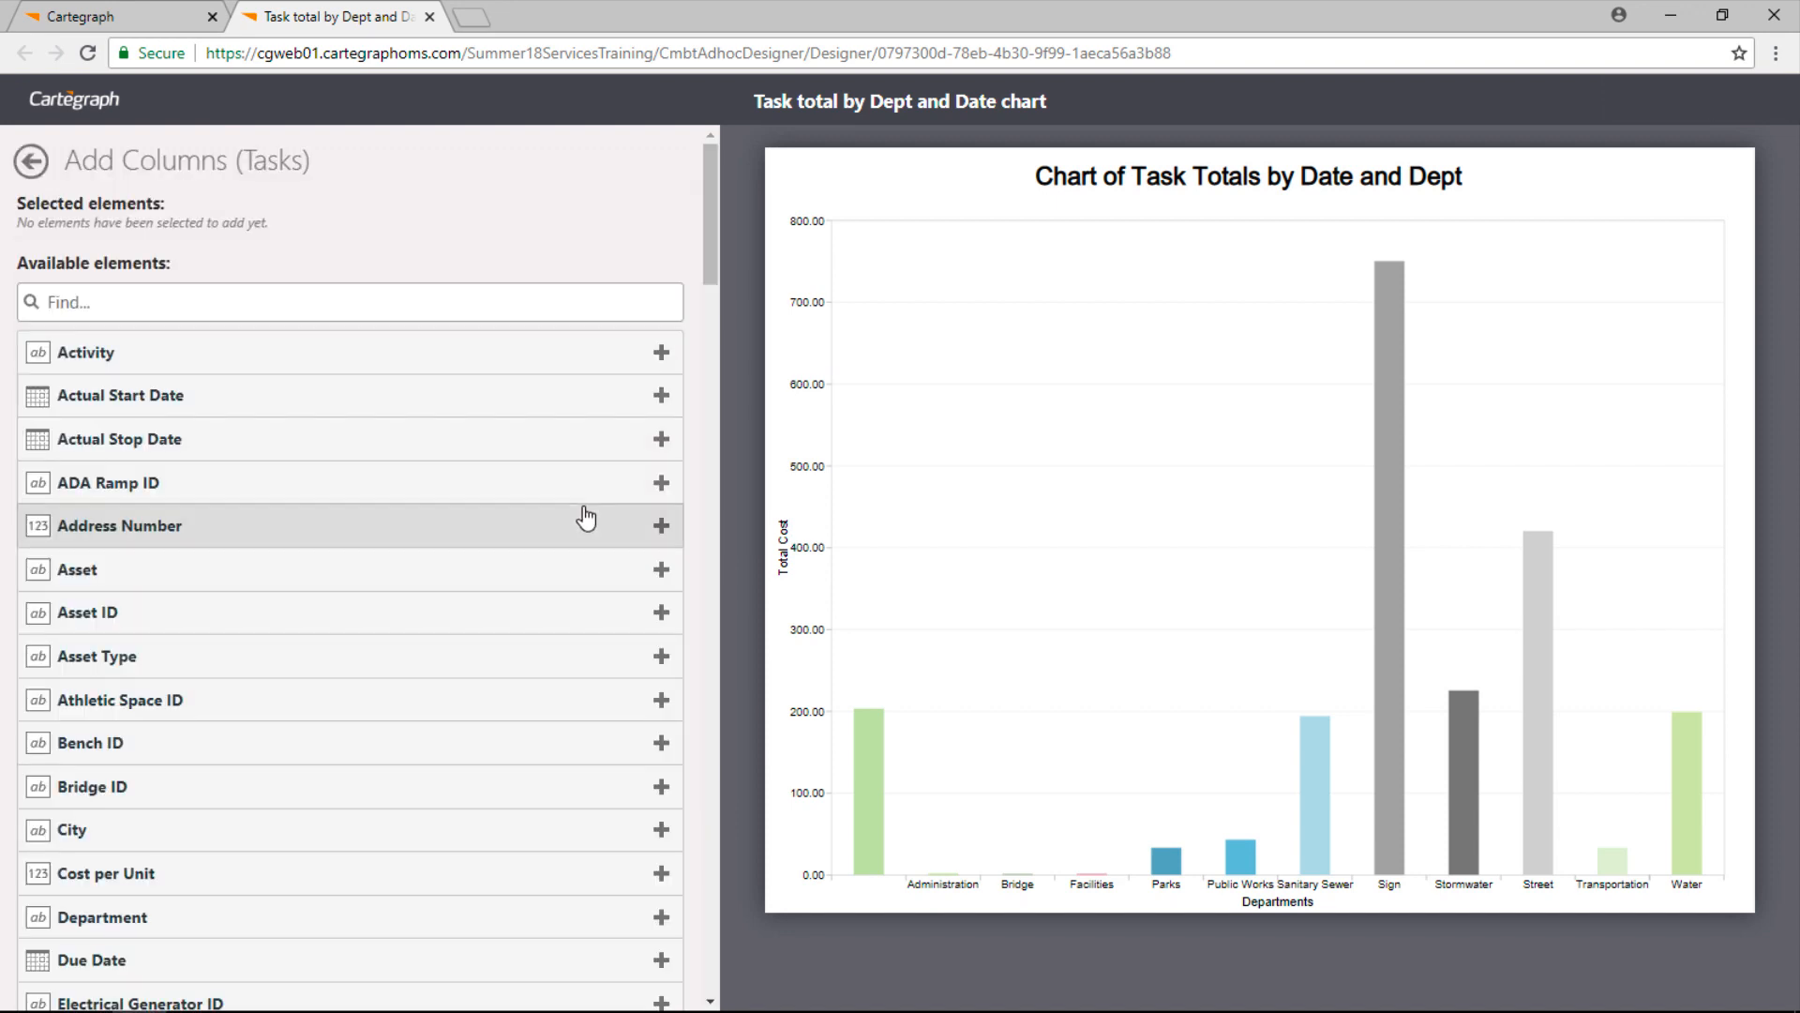
click(232, 448)
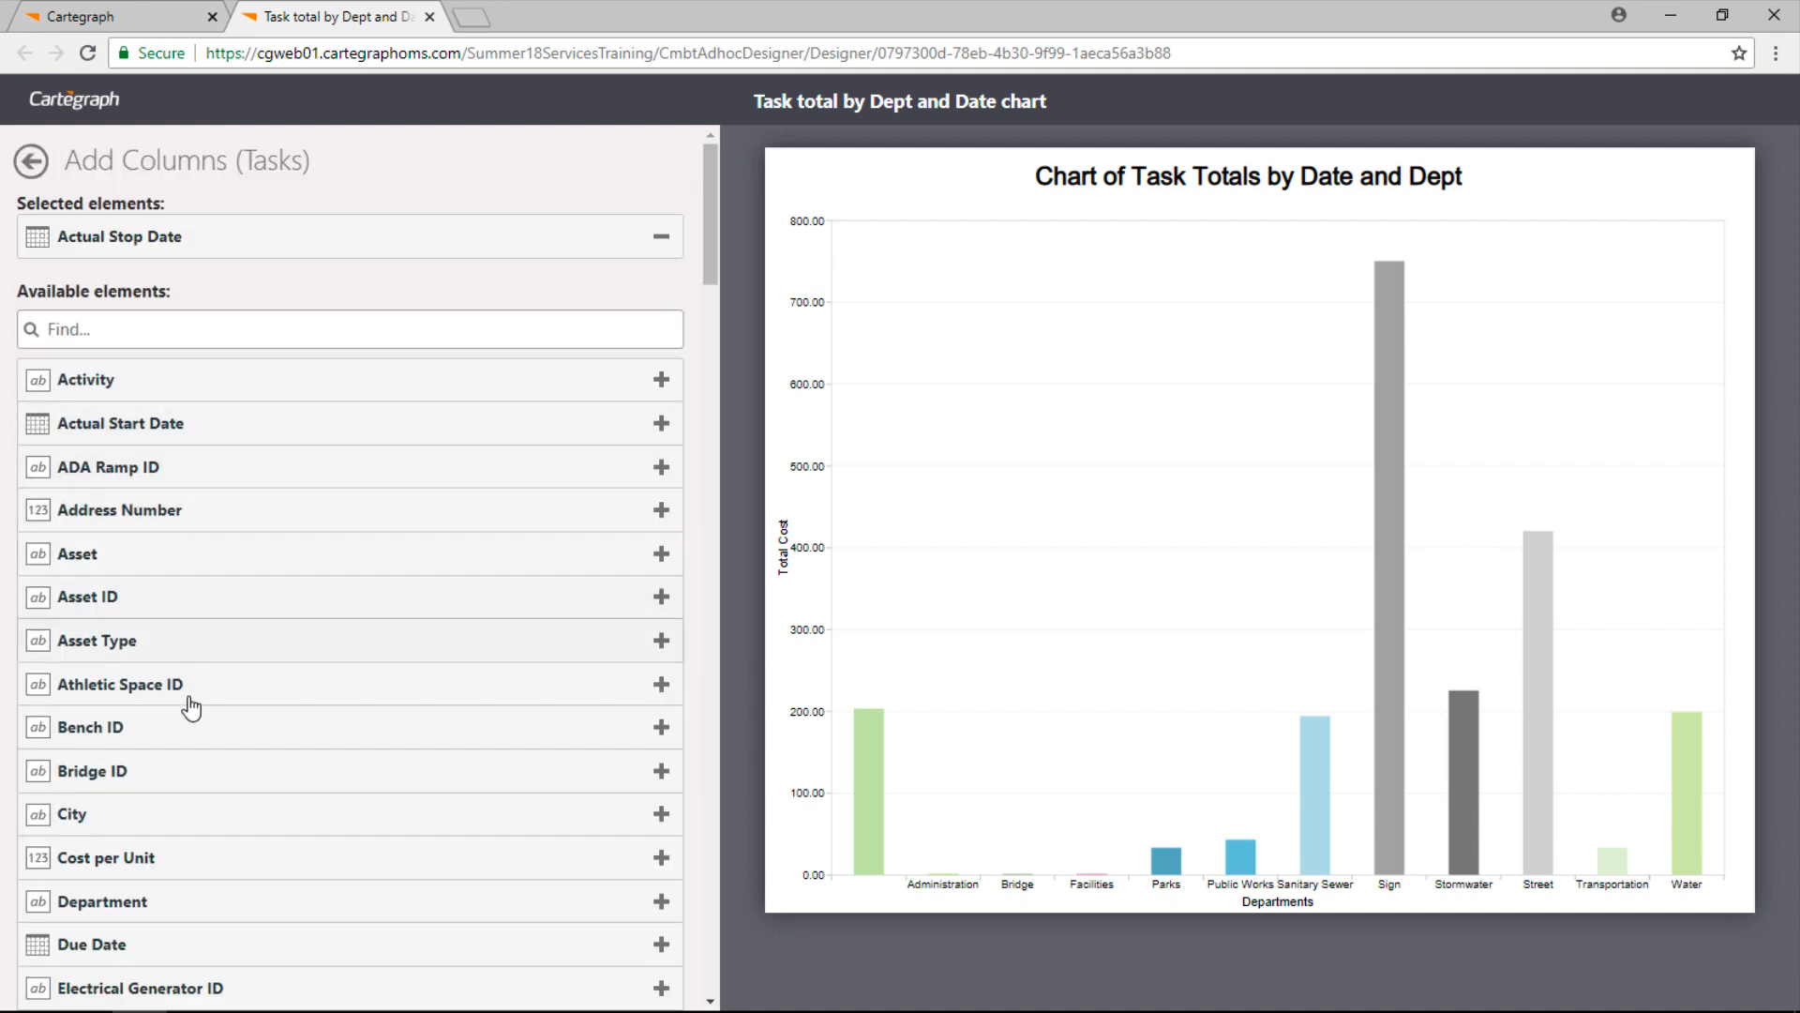
click(193, 905)
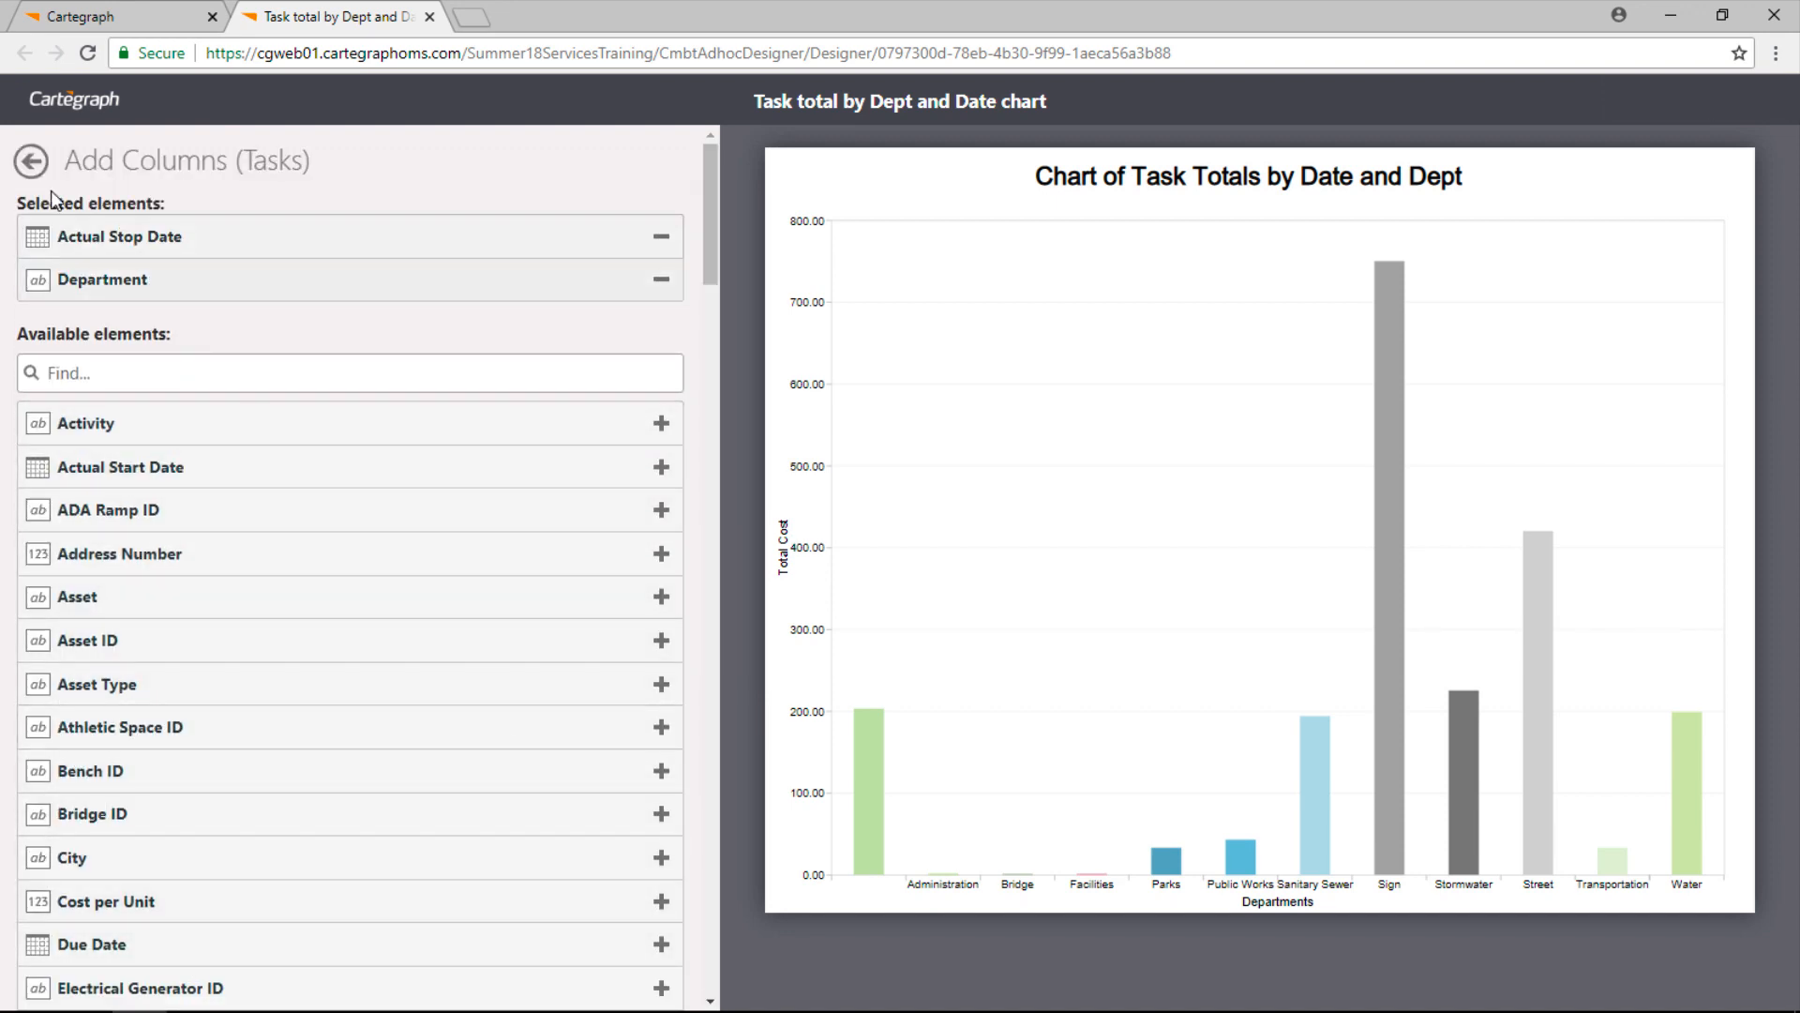
click(31, 161)
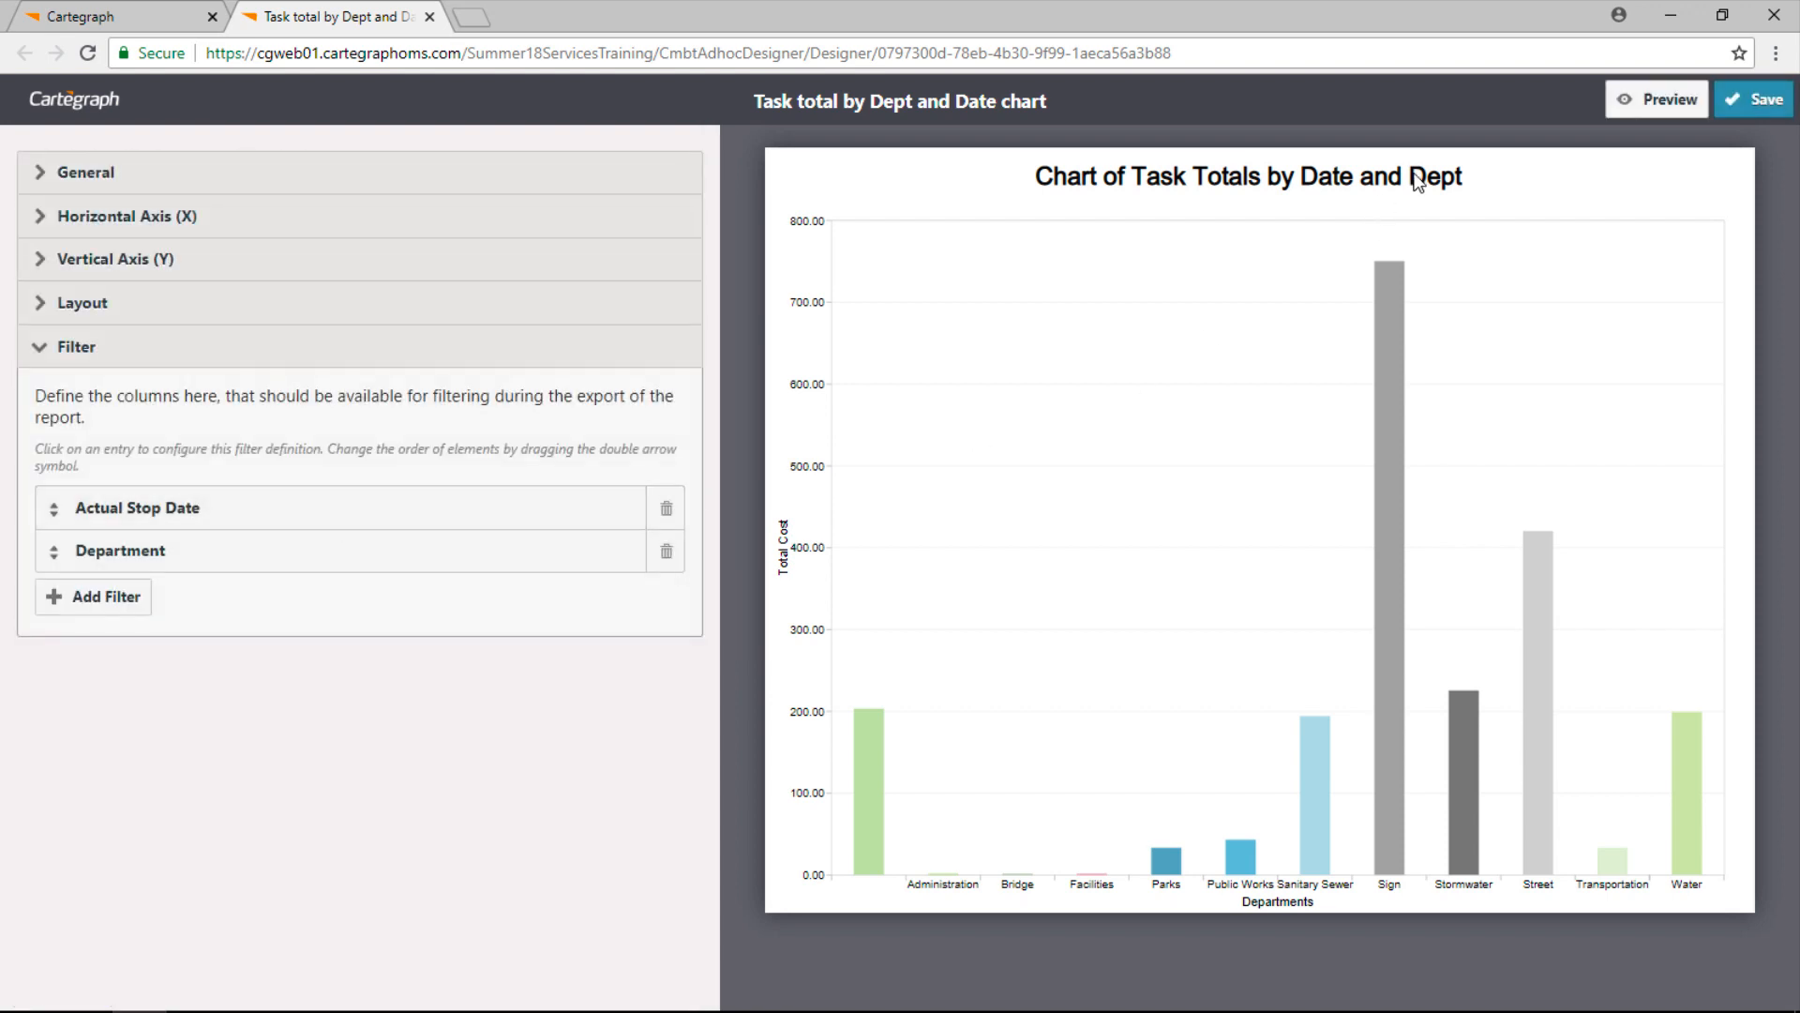
click(1742, 101)
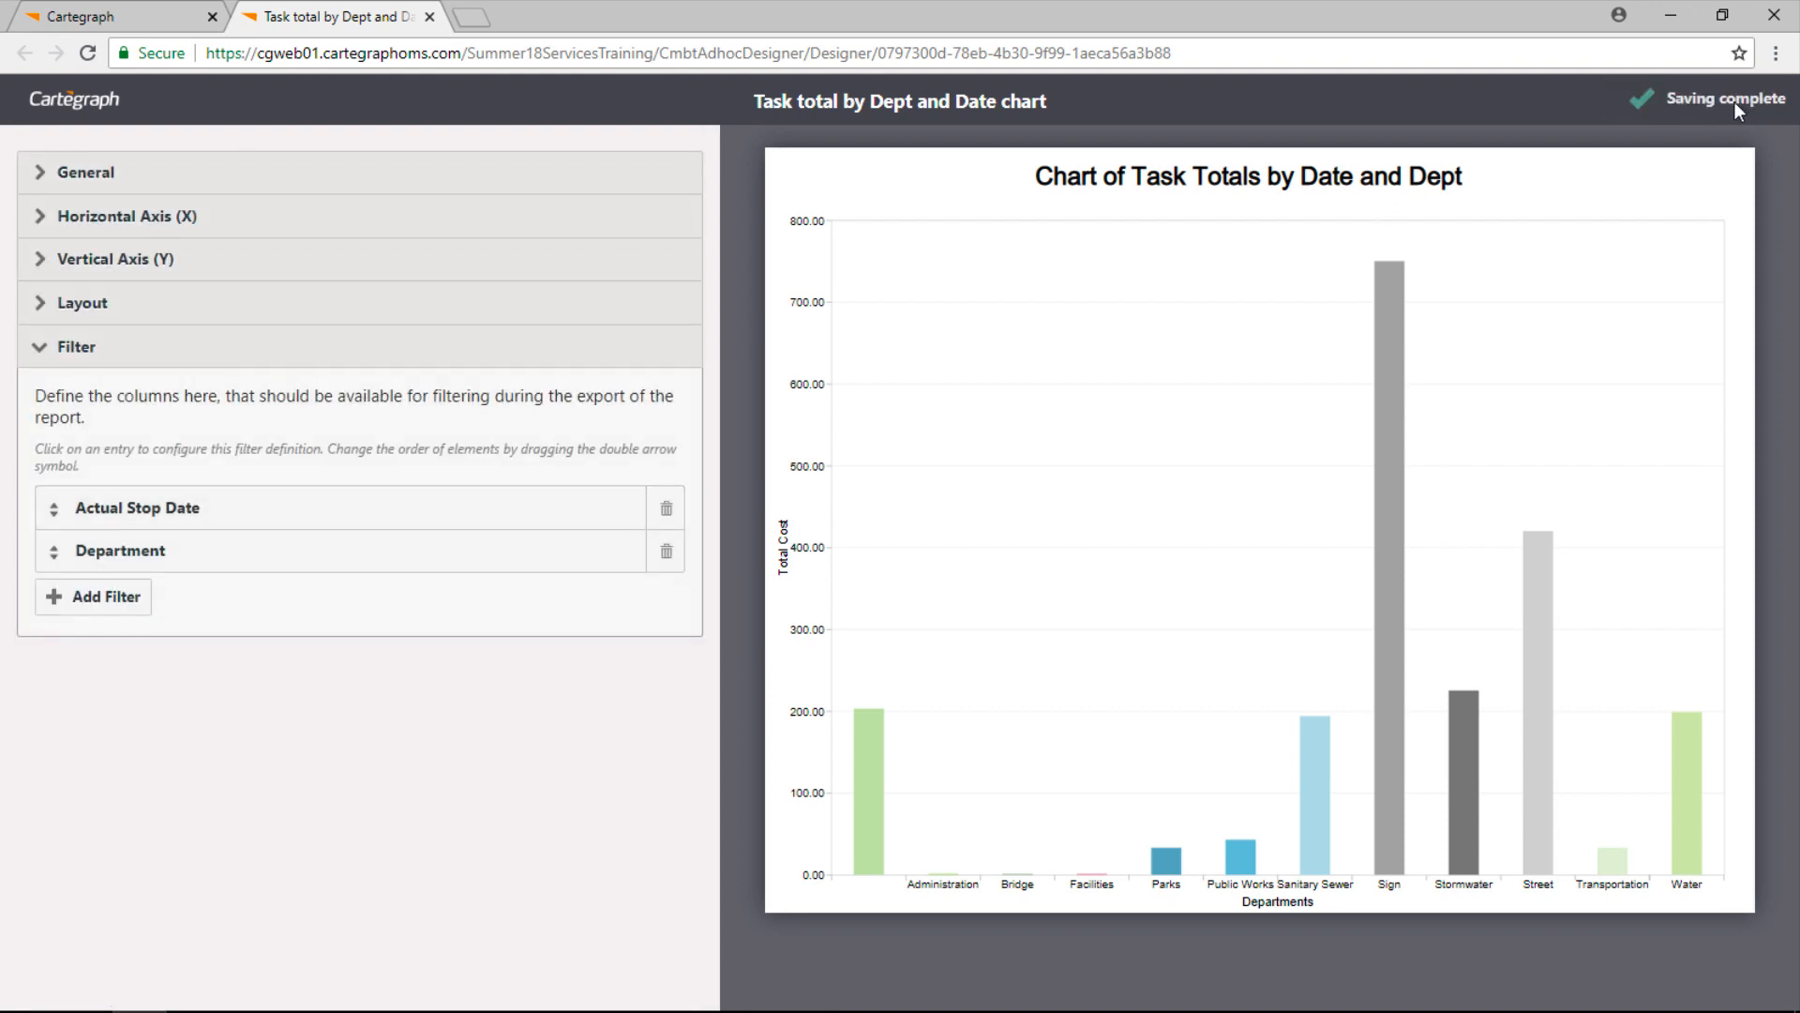
Search the Cartegraph reports list for "char" and open the "Task total by Dept and Date chart" report.
click(178, 10)
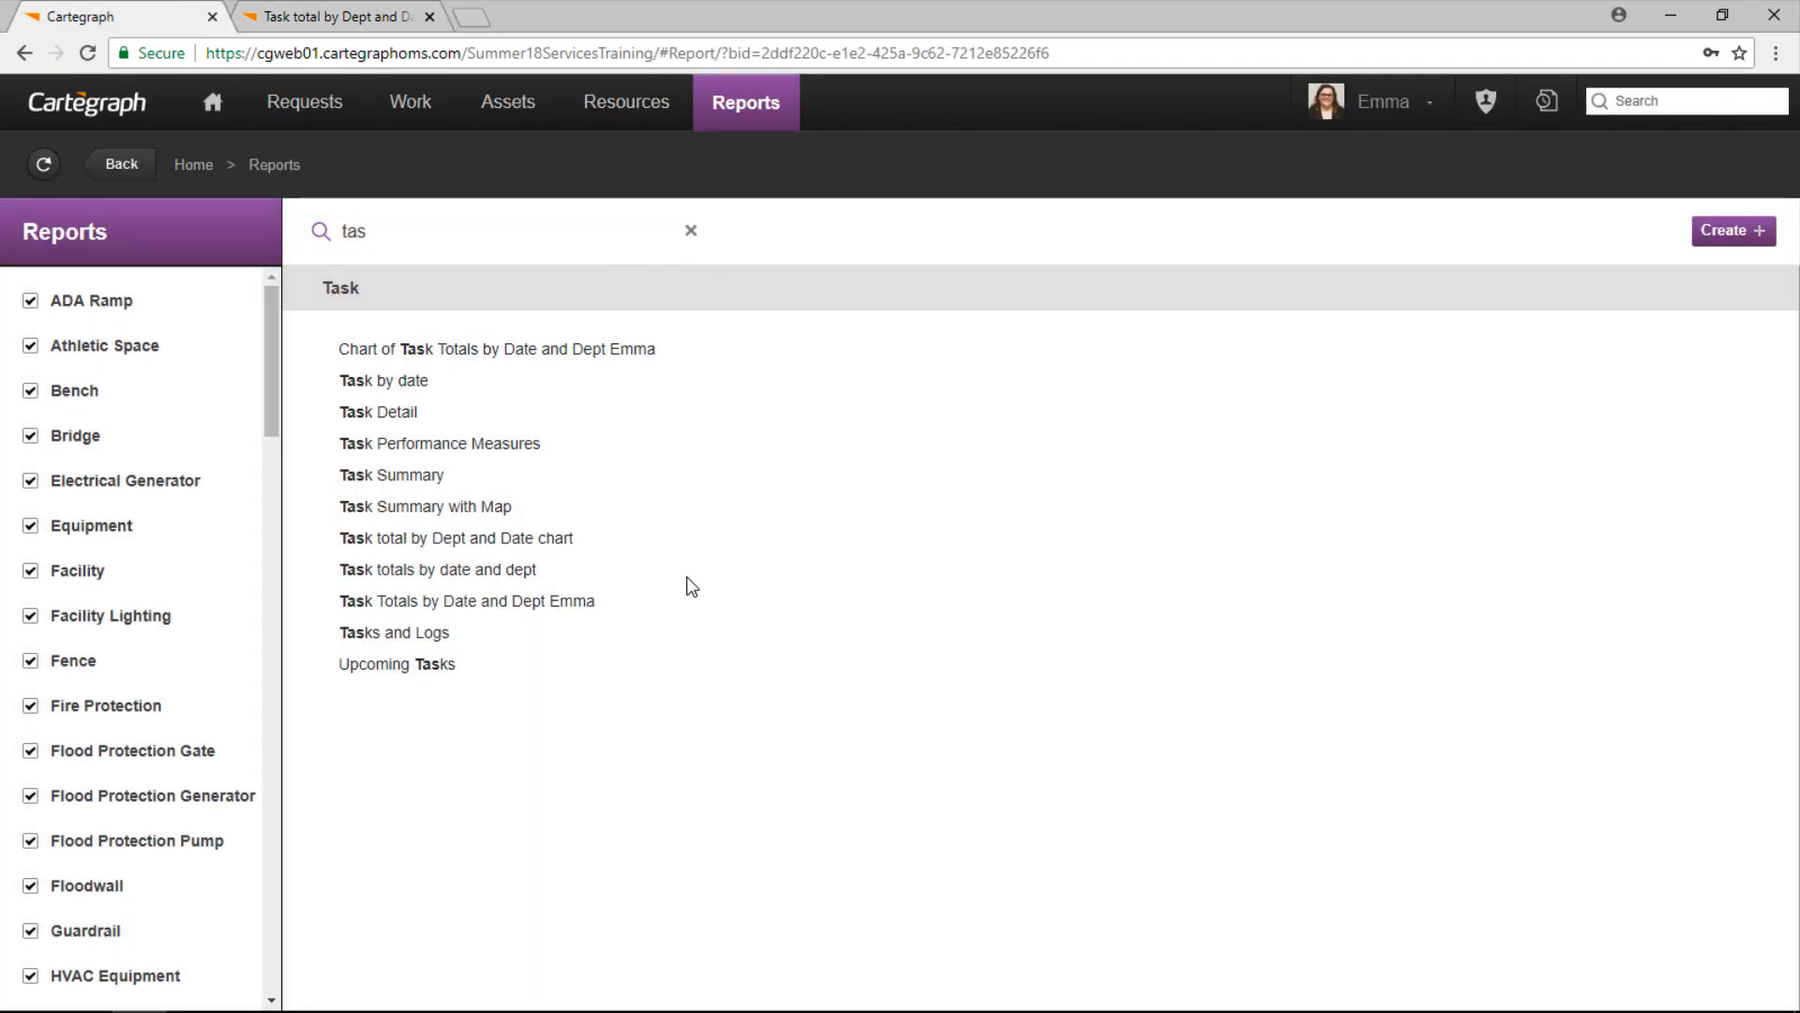
click(691, 231)
text(ch)
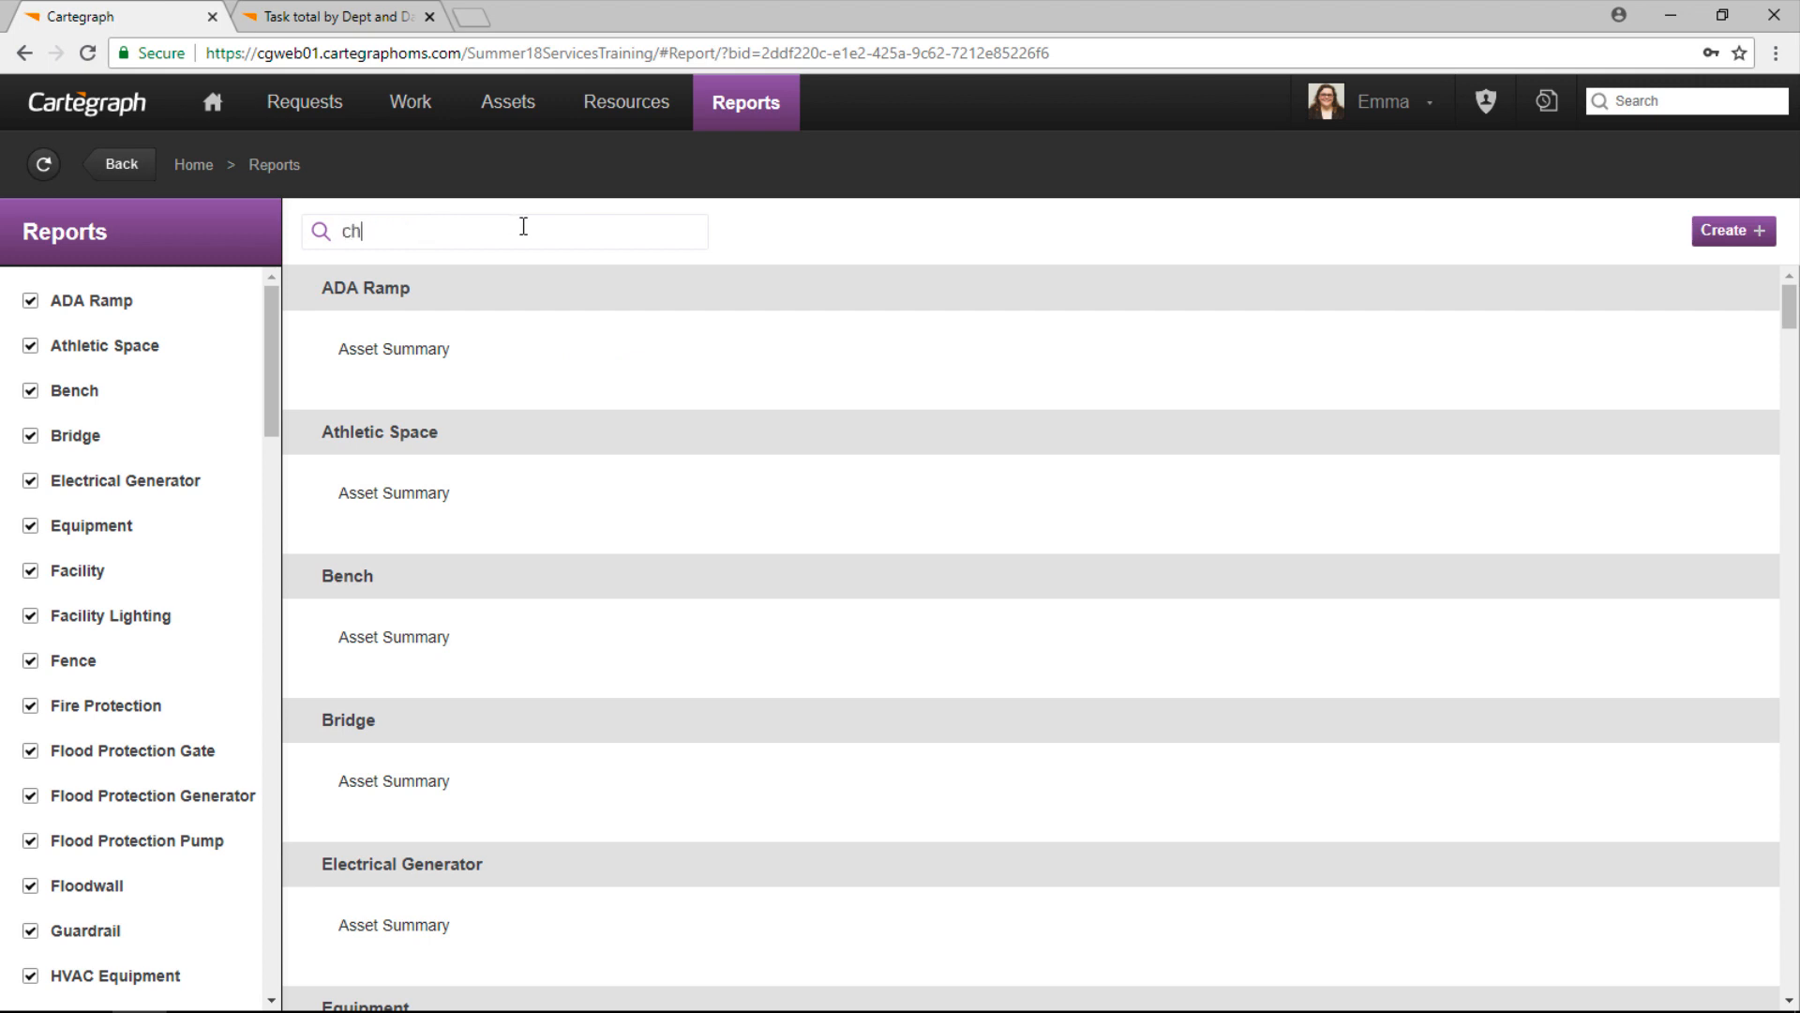
key(BackSpace)
key(BackSpace)
text(char)
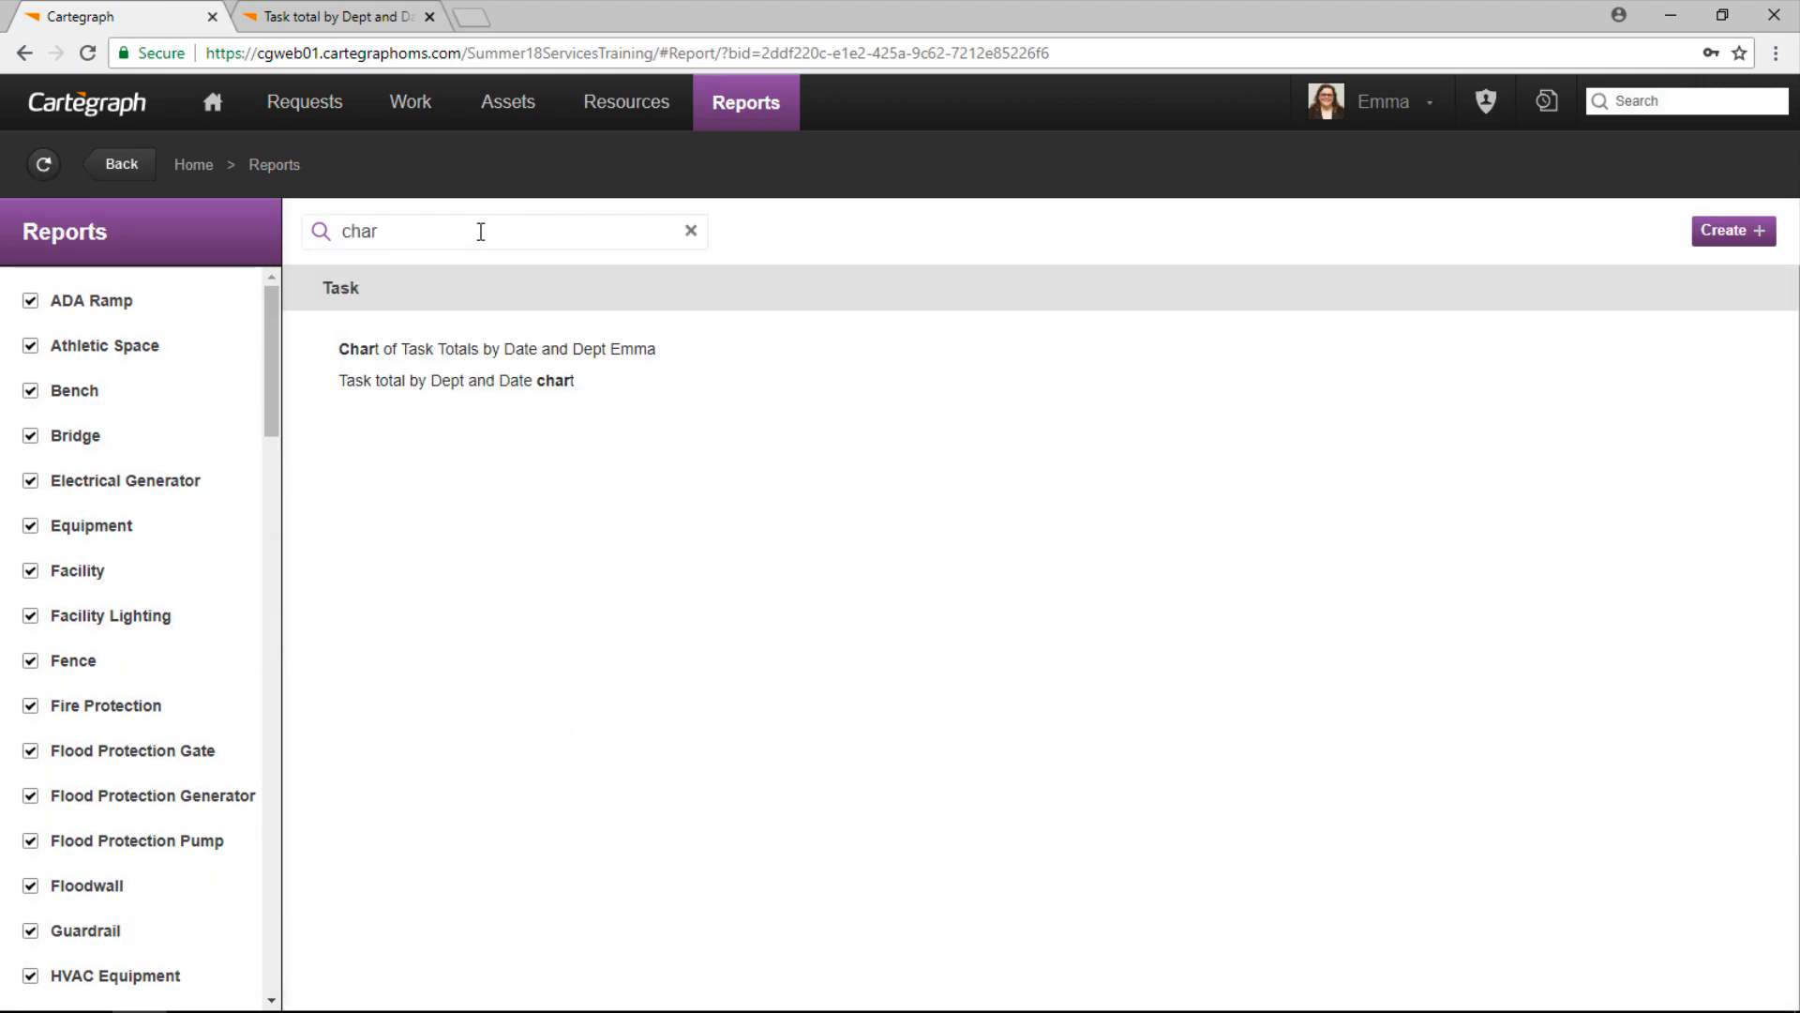
click(506, 380)
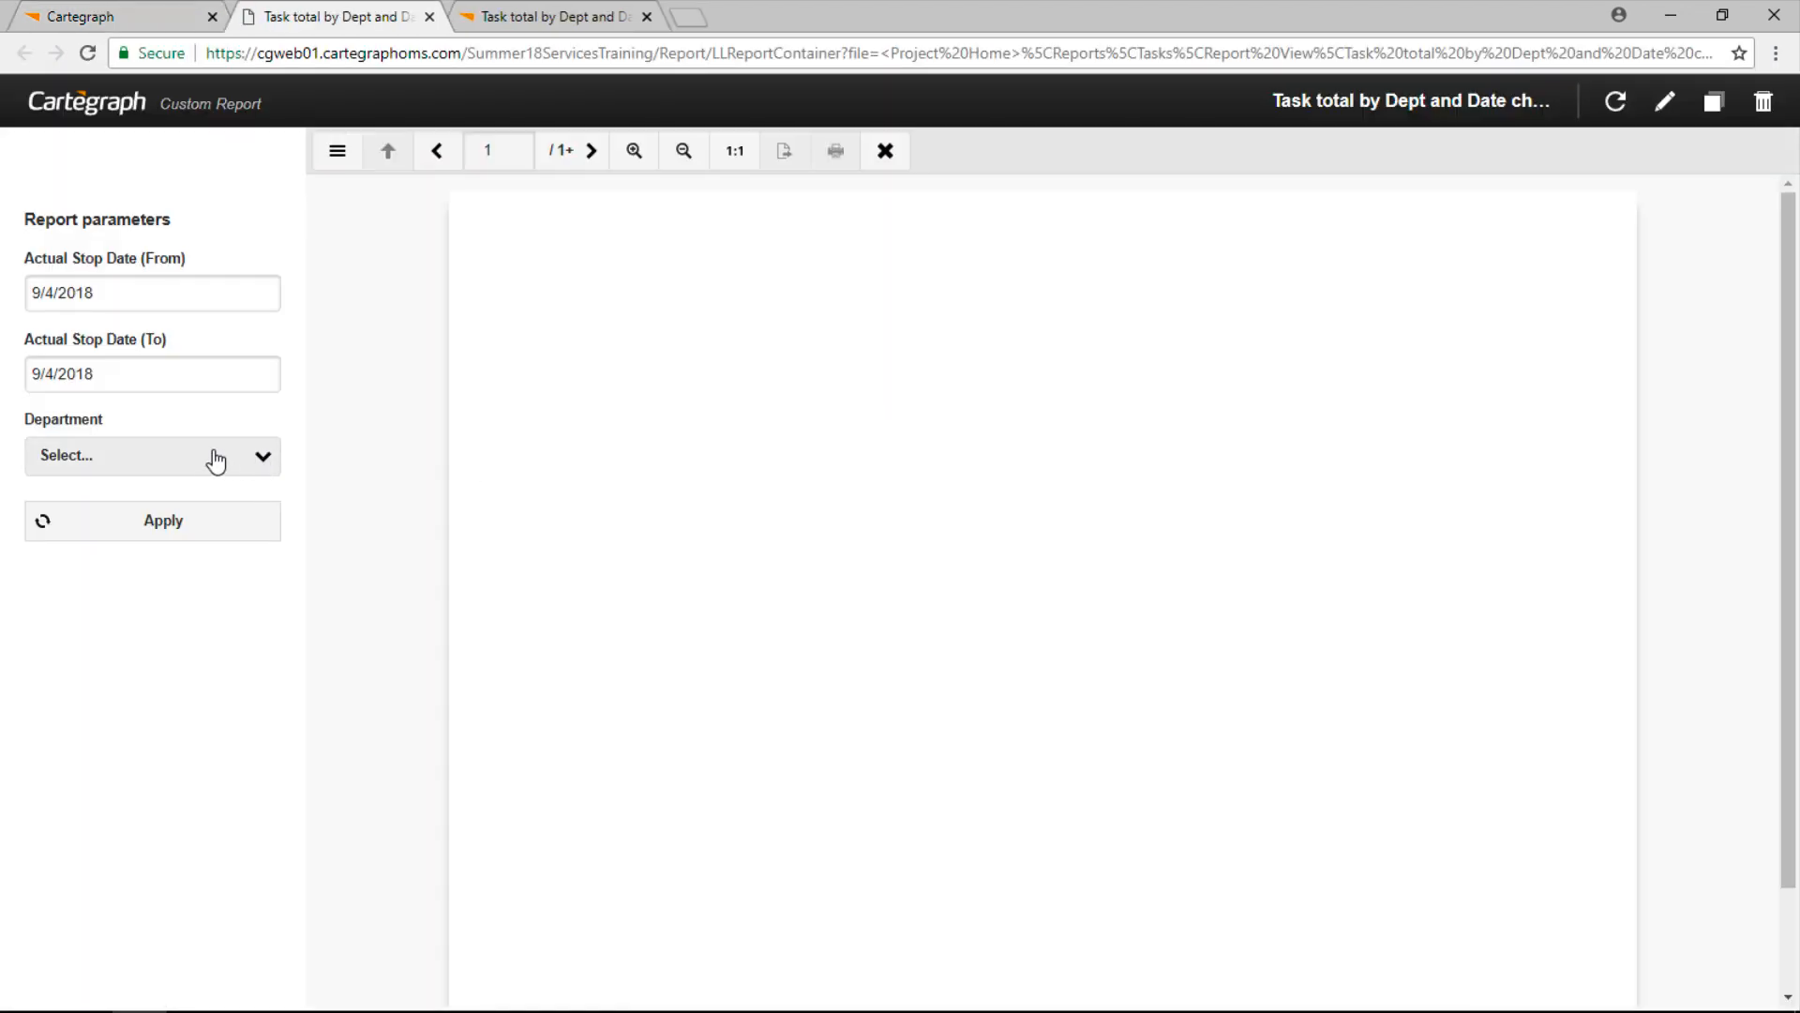
Set the Actual Stop Date (From) parameter of the chart report to 9/4/2017.
click(204, 292)
key(BackSpace)
text(7)
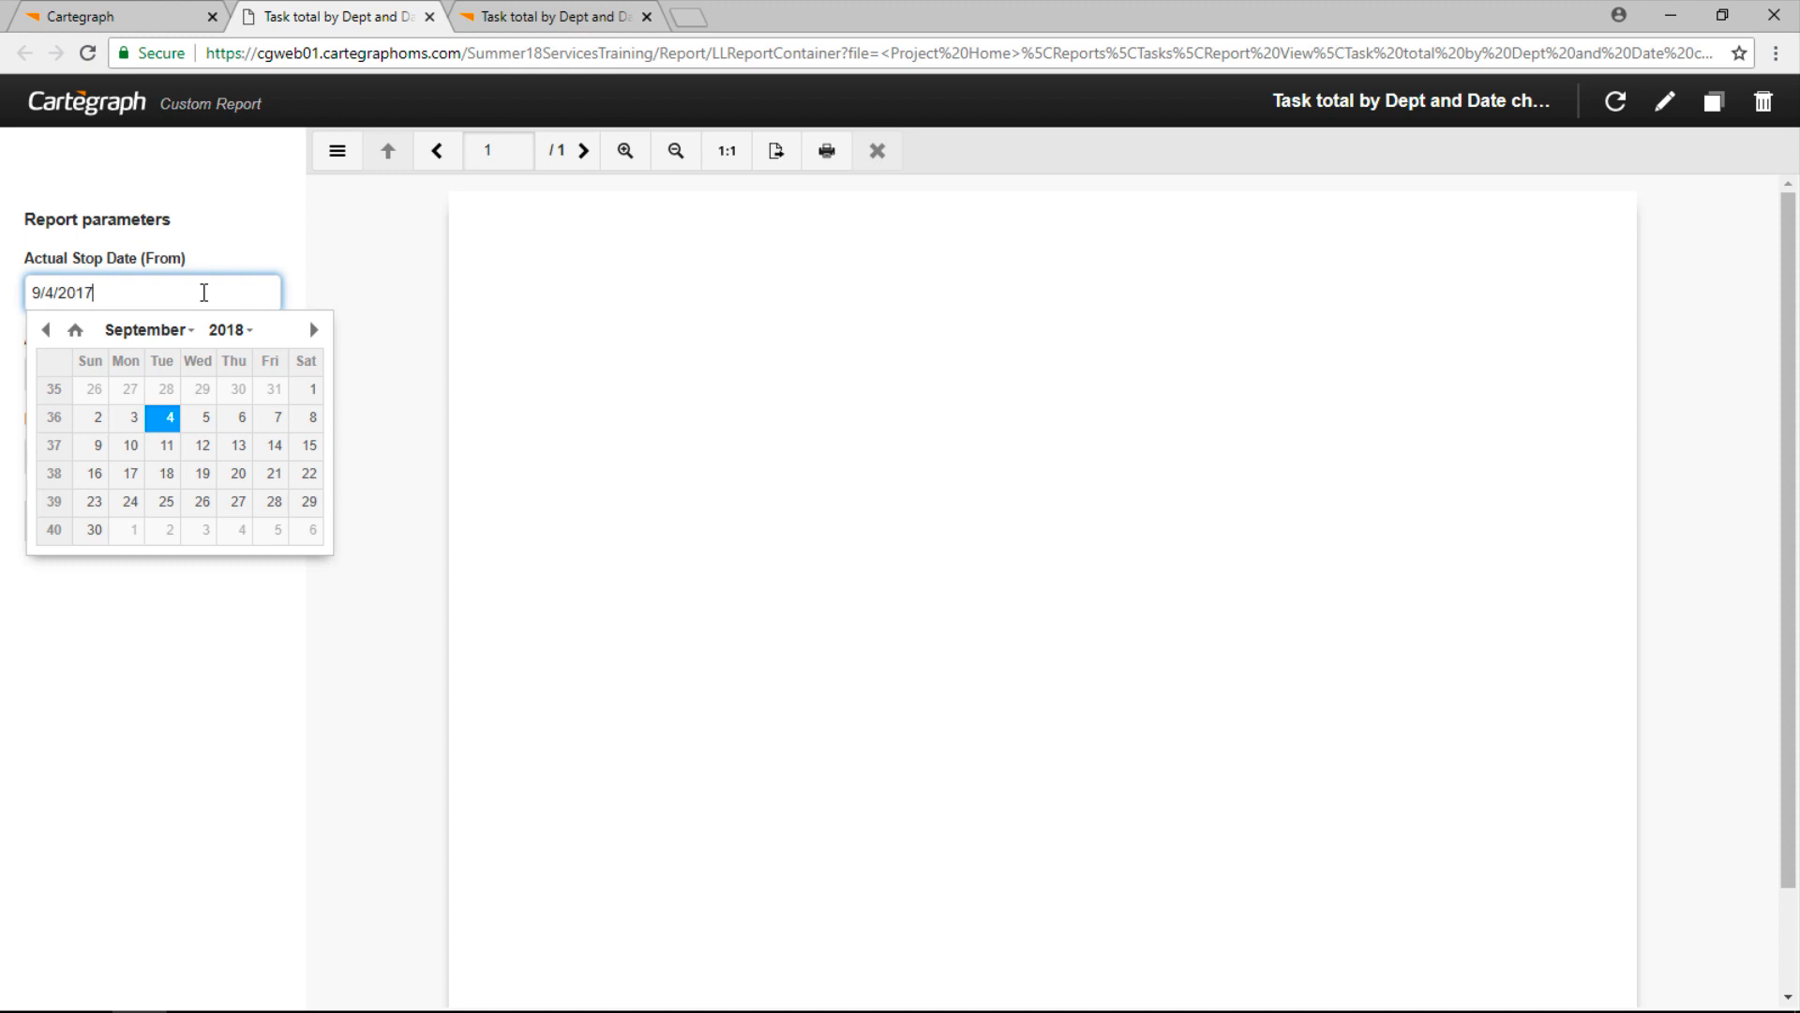
click(153, 209)
Limit the Department parameter to Public Works, Sign and Street, apply the parameters, and view the resulting chart.
click(183, 454)
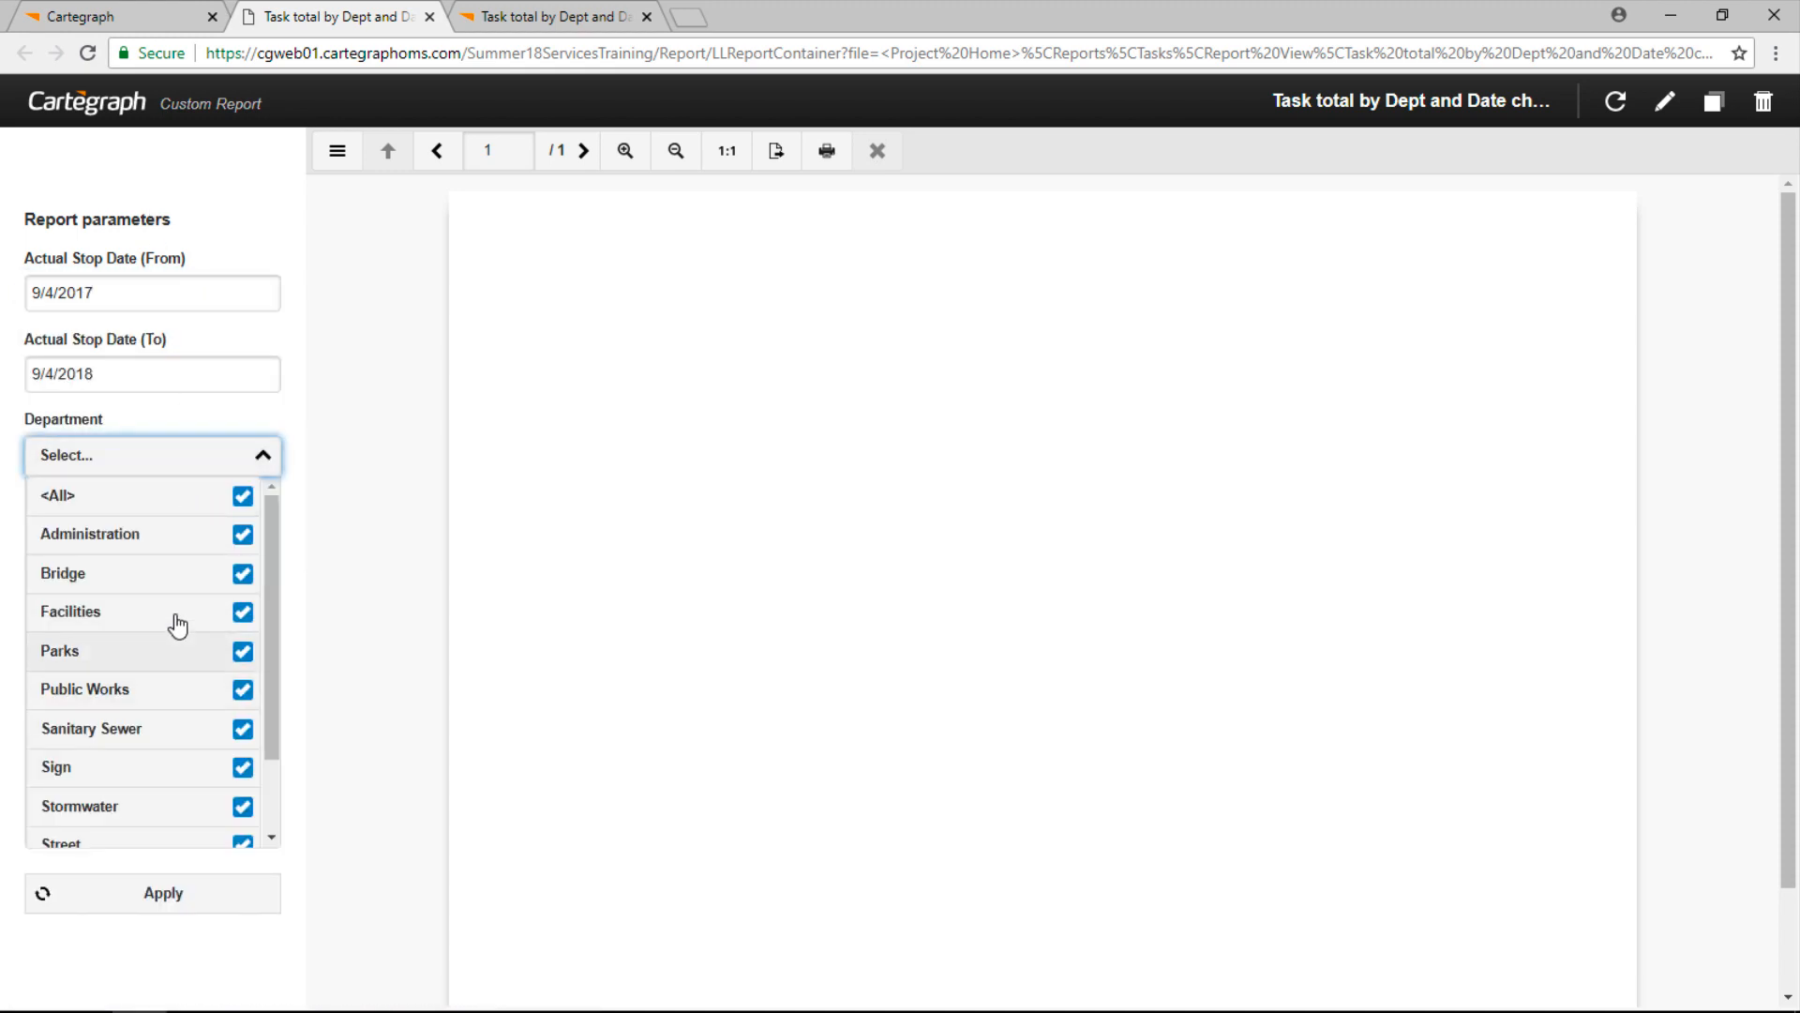
click(180, 502)
click(182, 701)
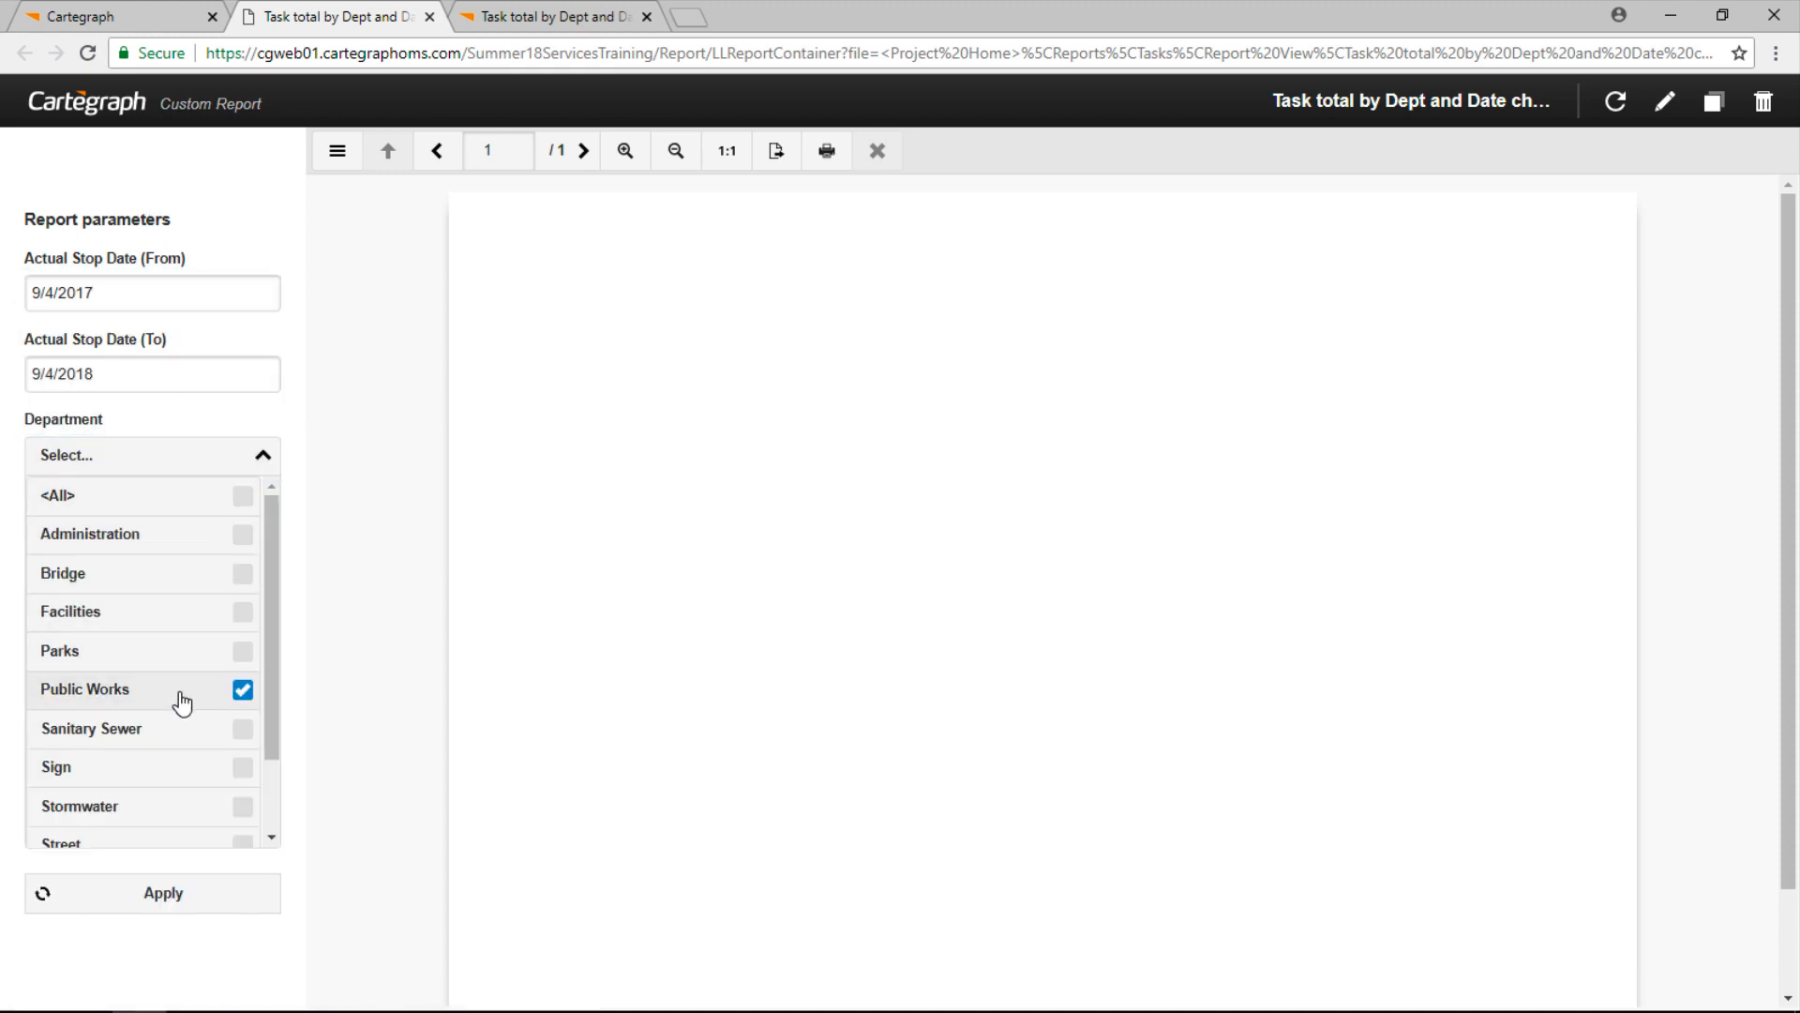
click(181, 771)
click(185, 843)
click(220, 911)
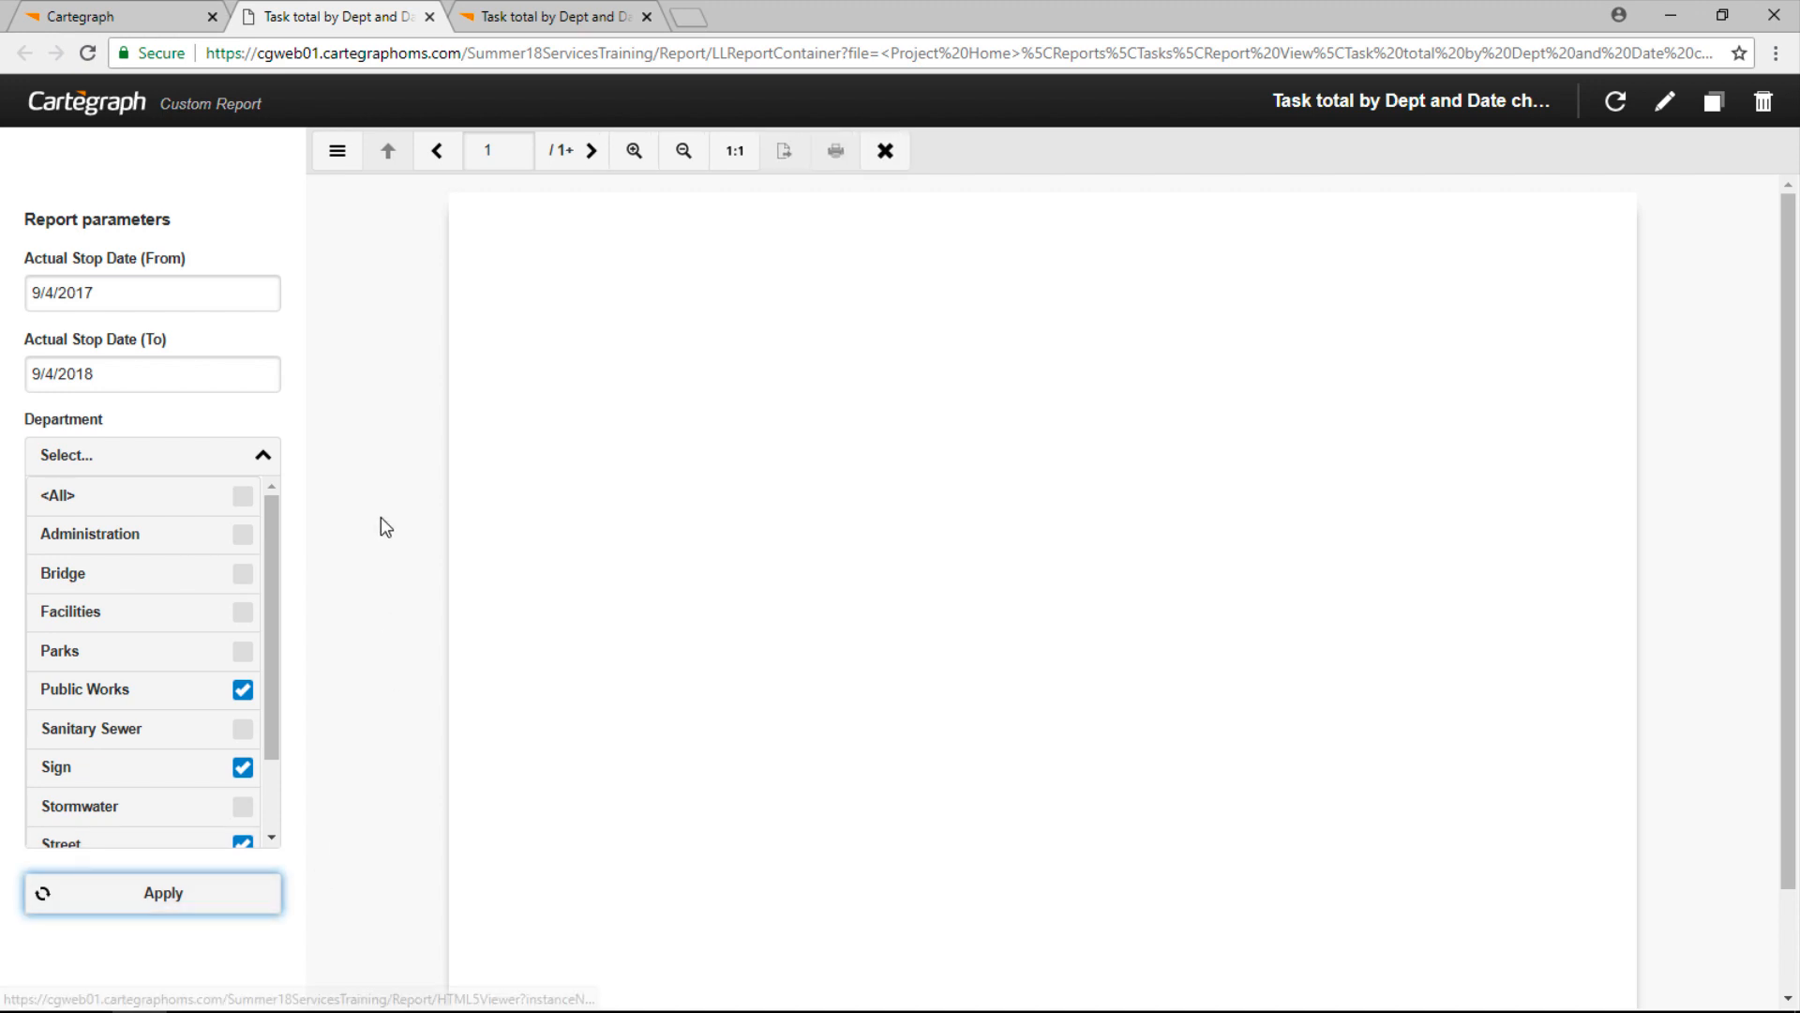
scroll(380, 516, down, 1)
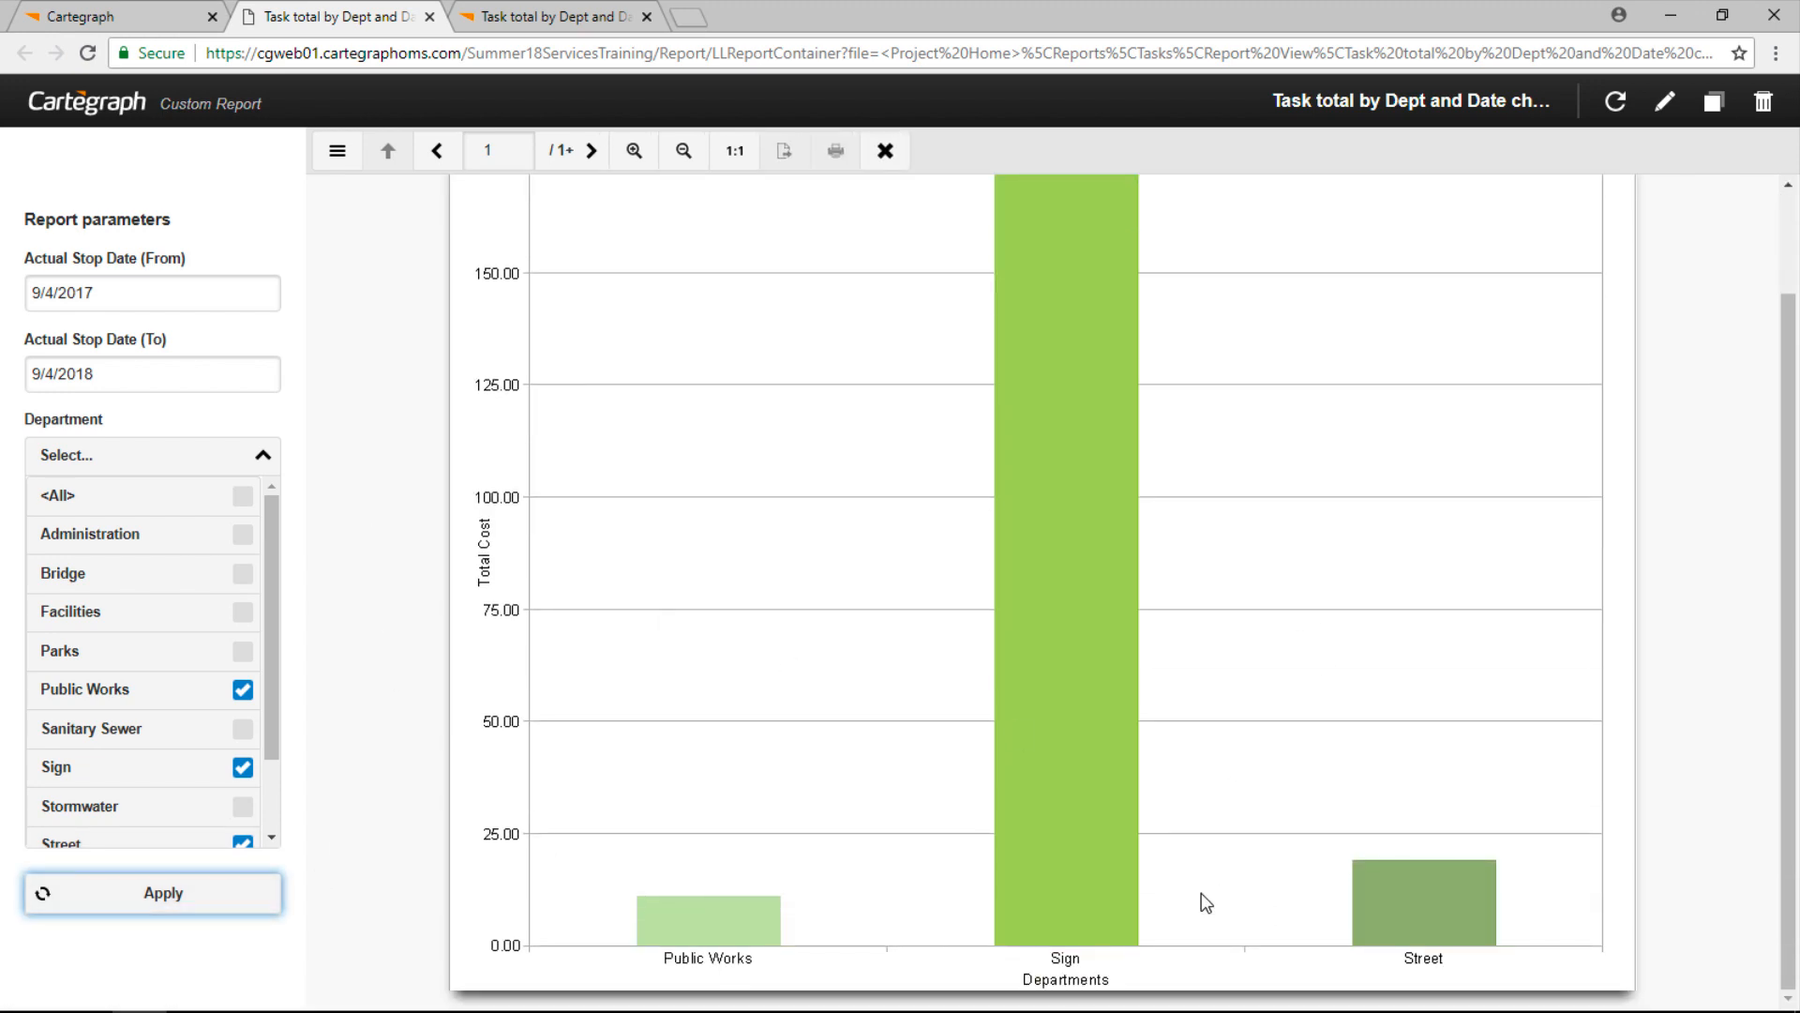
scroll(657, 544, up, 1)
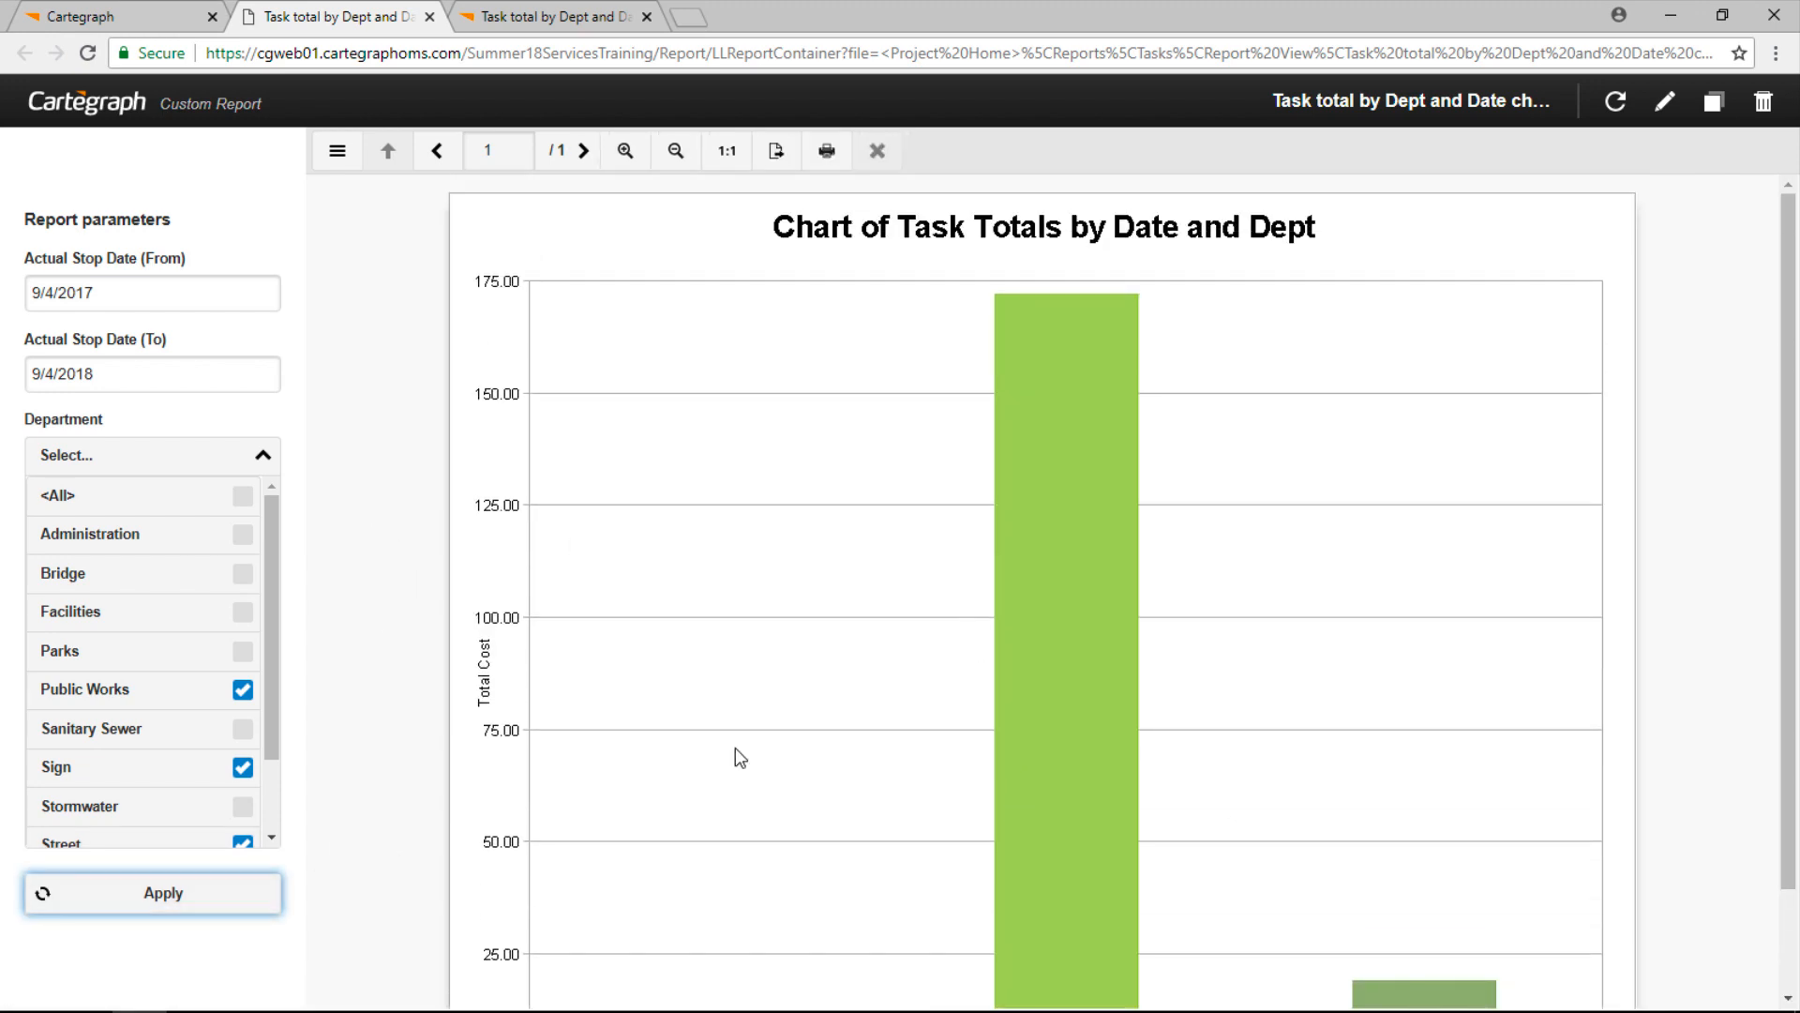
scroll(735, 748, down, 1)
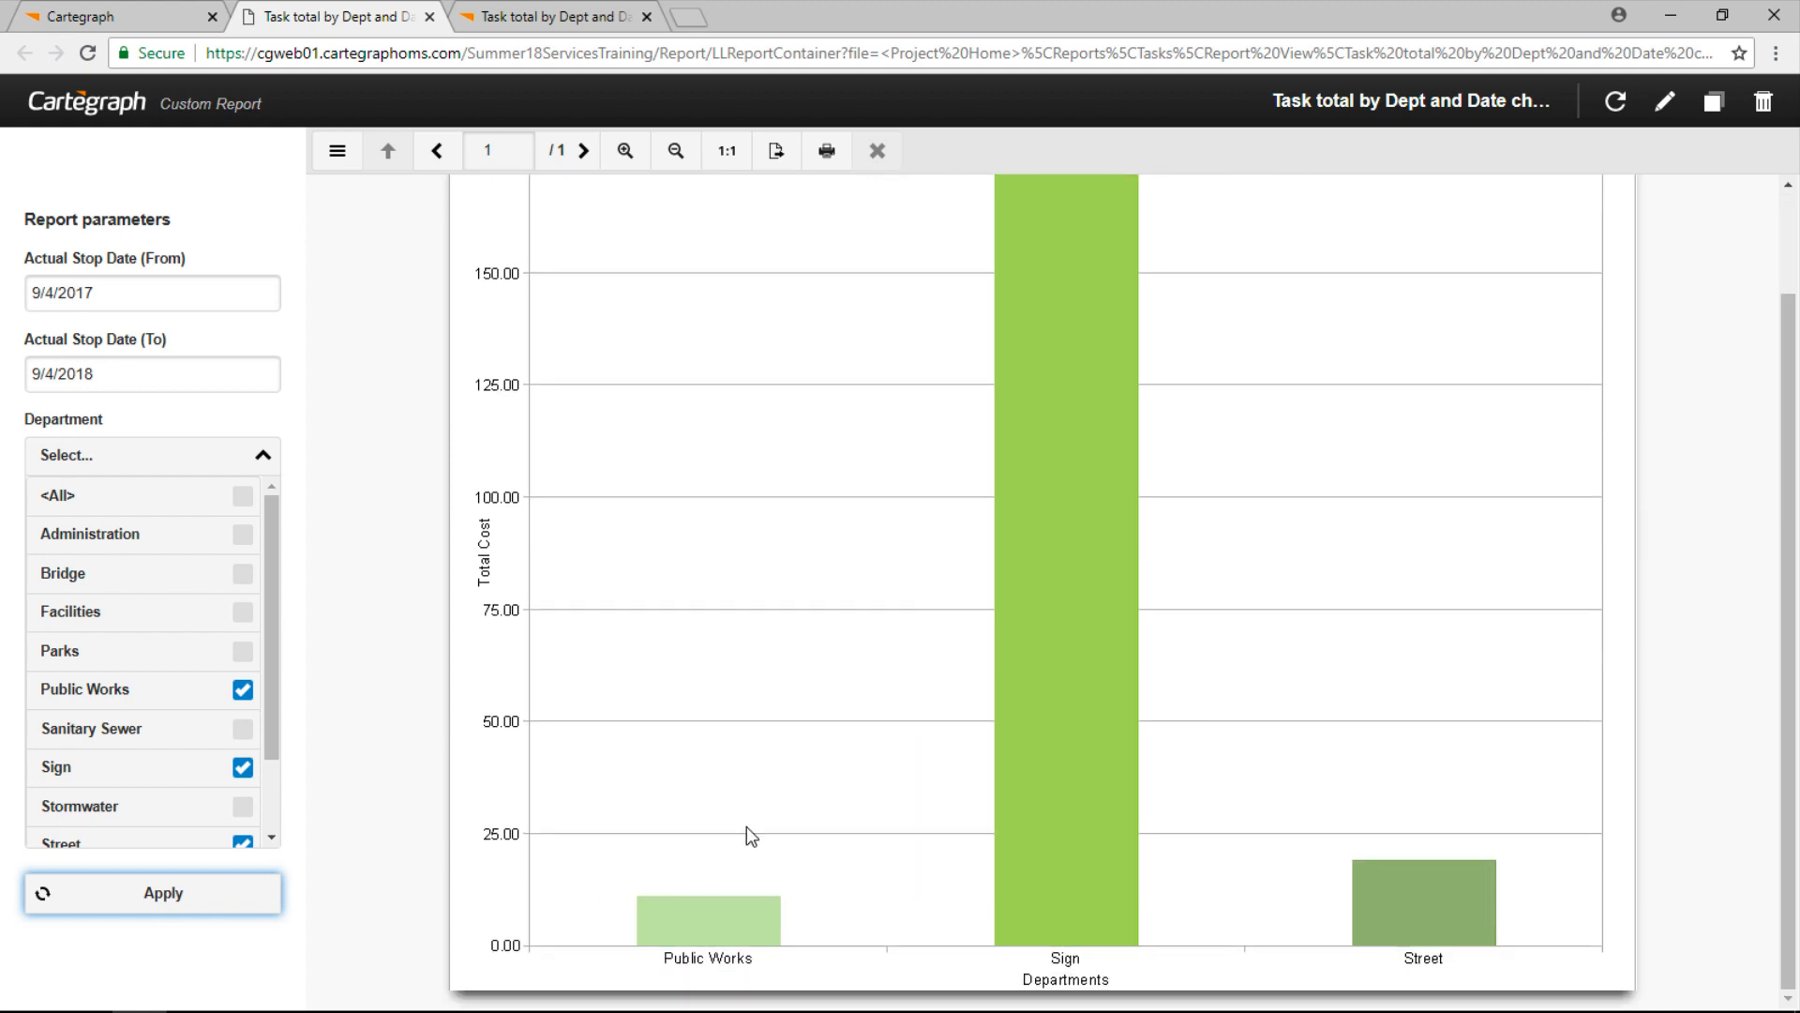